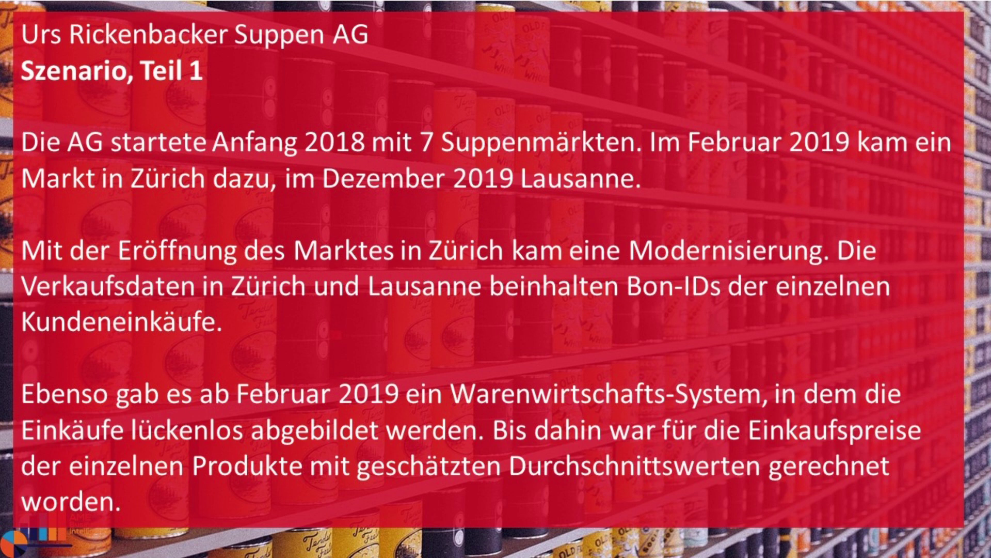
Step: Advance the slideshow to the 'Szenario, Teil 2' slide
key("Right")
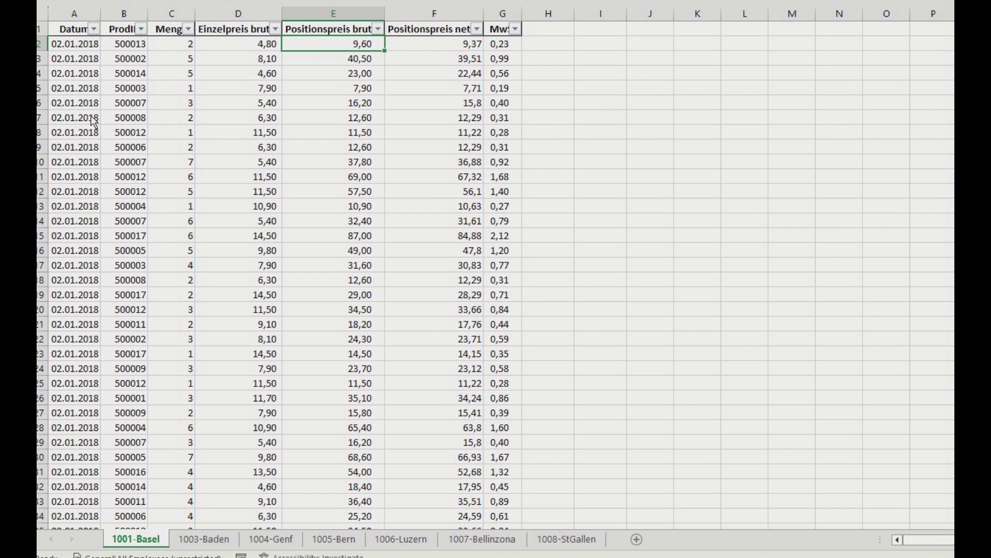
Step: Check a Basel gross unit price and VAT amount, then review 1003-Baden and 1004-Genf from the top
left_click(250, 177)
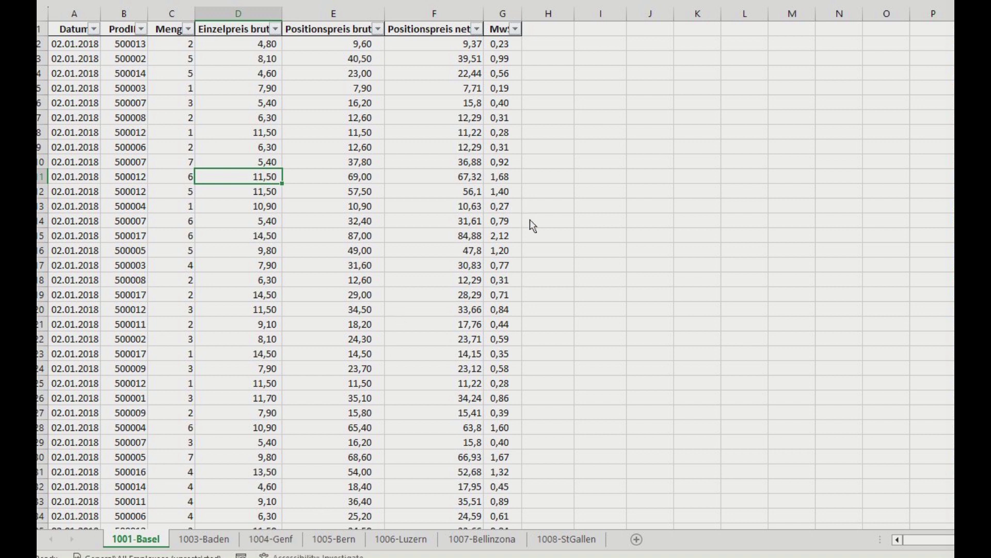
left_click(492, 191)
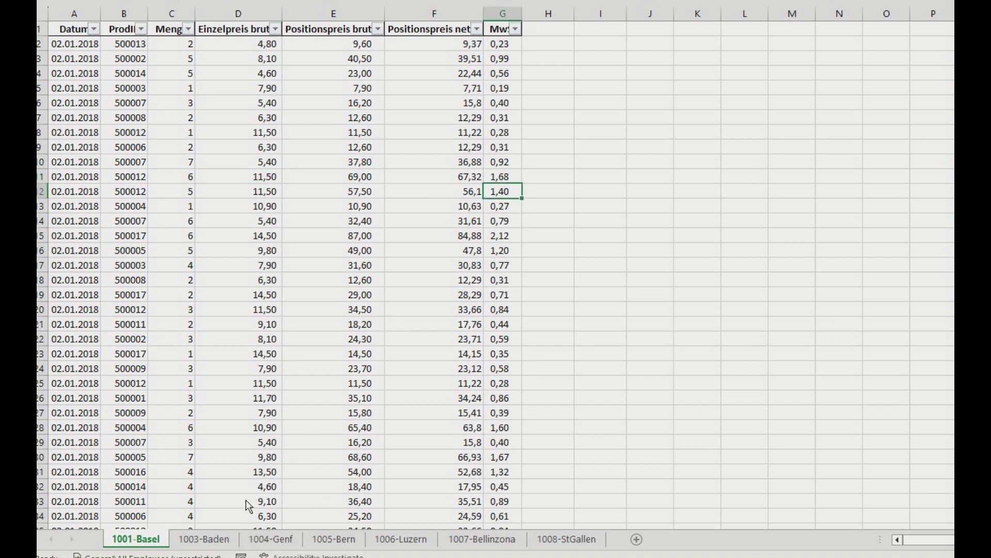
left_click(217, 540)
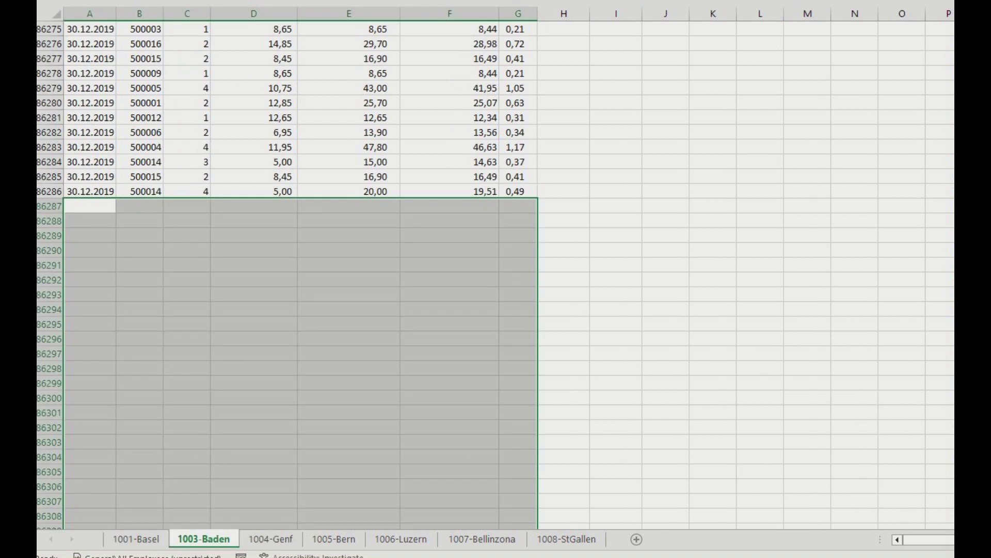
key("ctrl+Home")
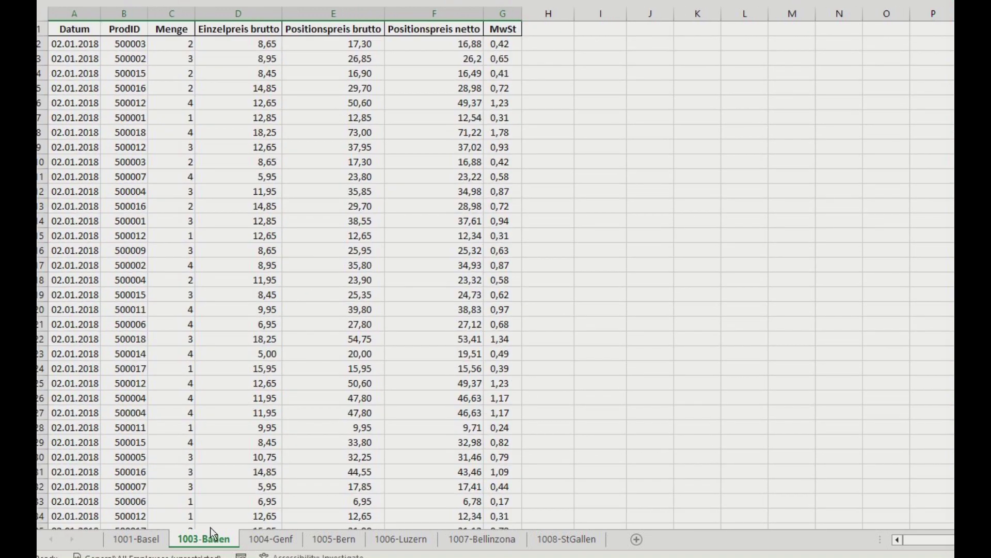
left_click(264, 540)
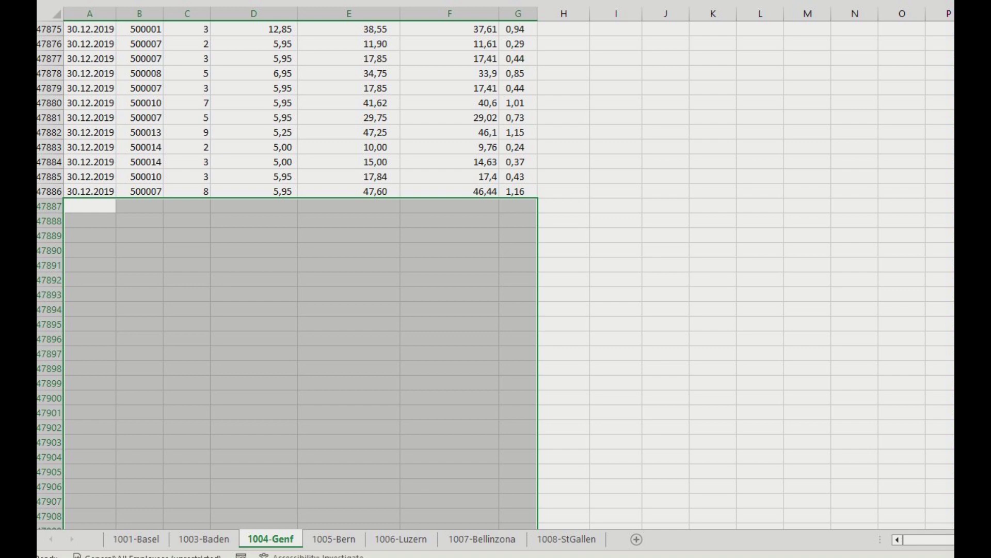
scroll(495, 275, "up", 10)
scroll(495, 275, "up", 20)
scroll(494, 275, "up", 20)
scroll(495, 274, "up", 12)
key("ctrl+Home")
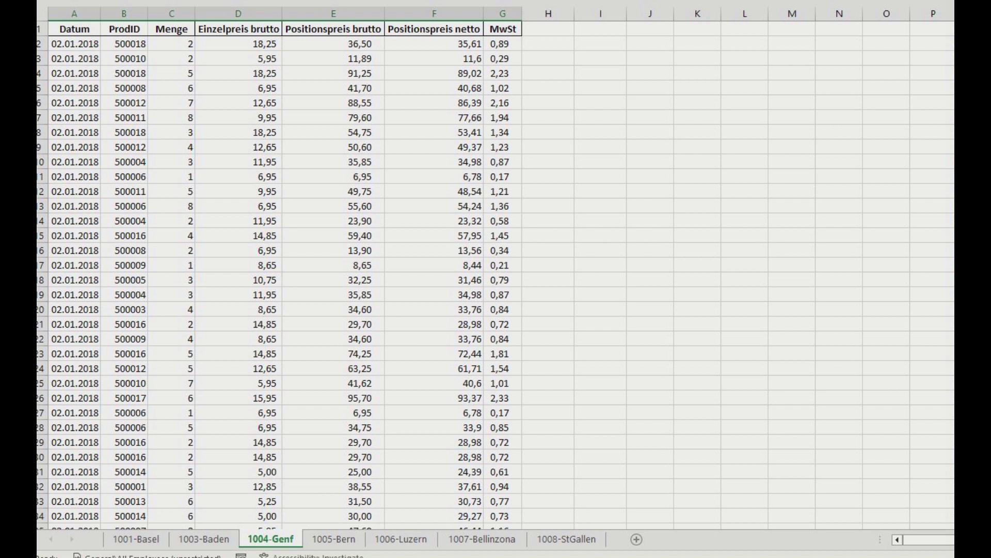
Step: Review the 1005-Bern, 1006-Luzern, 1007-Bellinzona and 1008-StGallen sheets
left_click(330, 539)
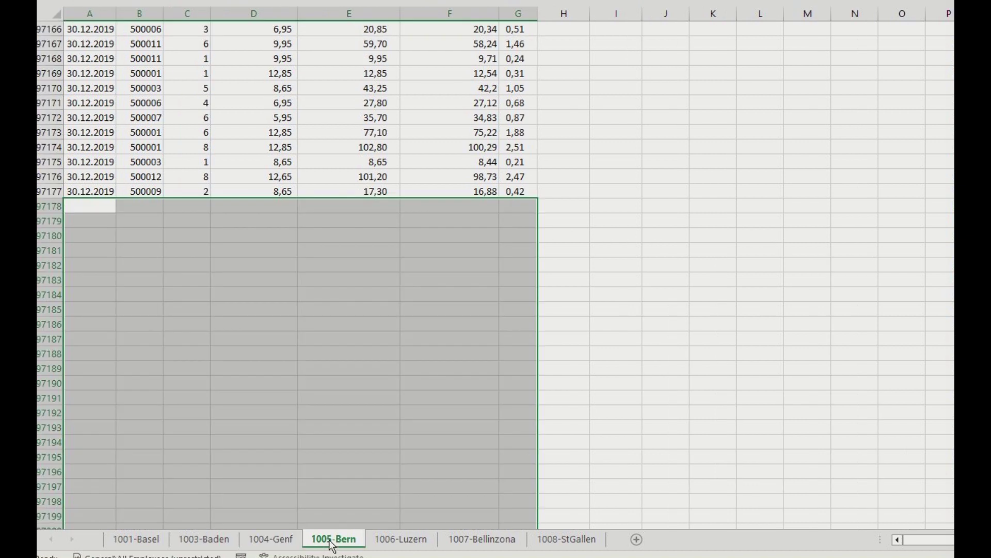
key("ctrl+Home")
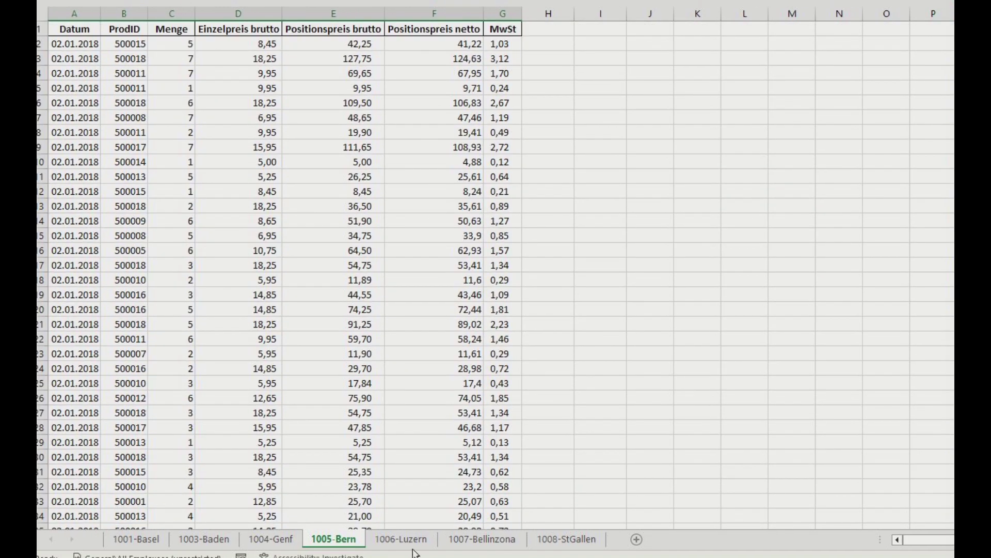
left_click(410, 541)
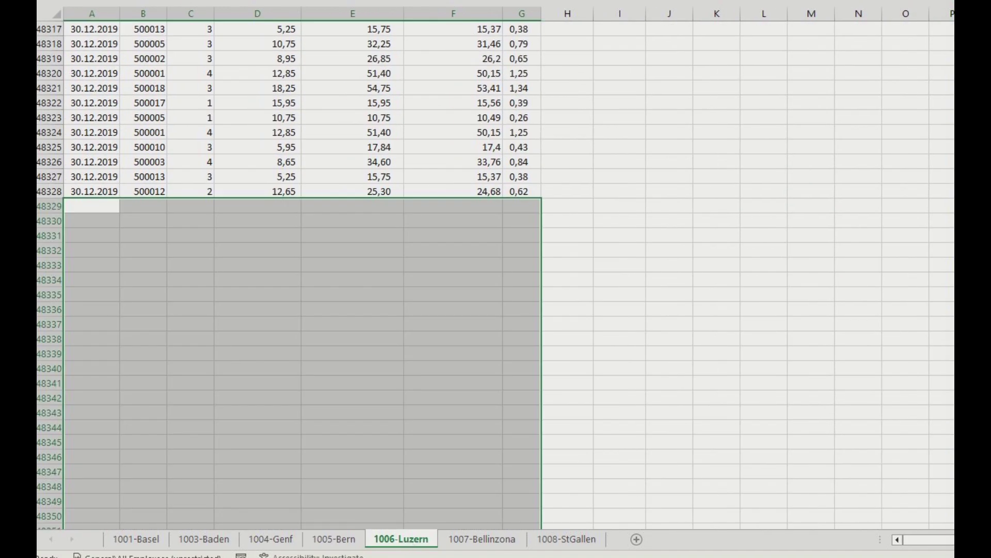
key("ctrl+Home")
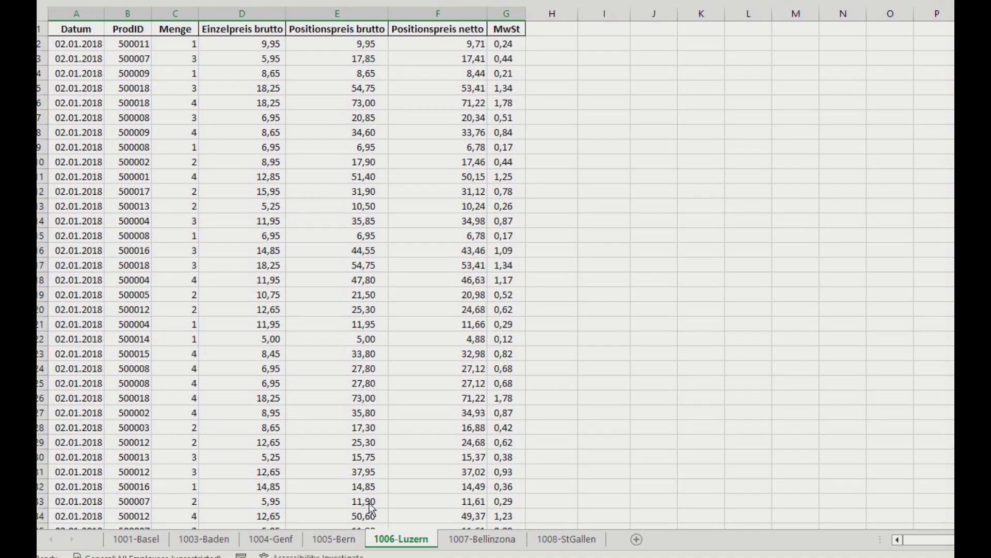
left_click(466, 541)
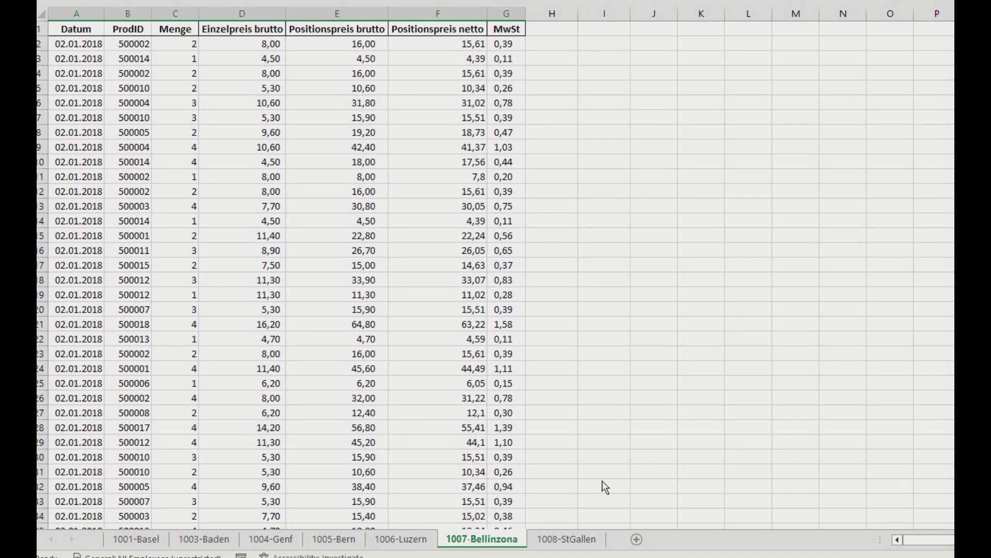
left_click(557, 543)
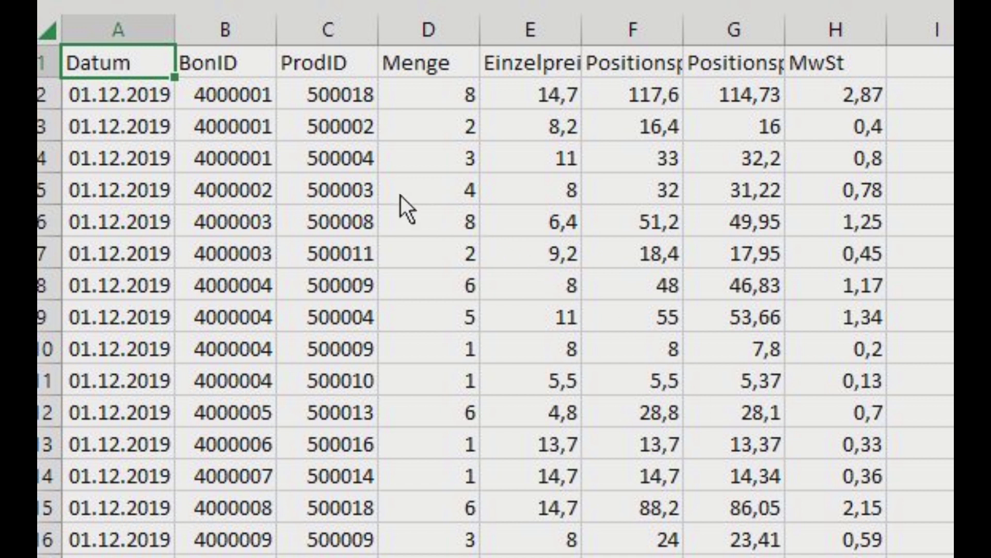
Step: Point out a ProdID and the BonID of a purchase in the receipt data
left_click(363, 187)
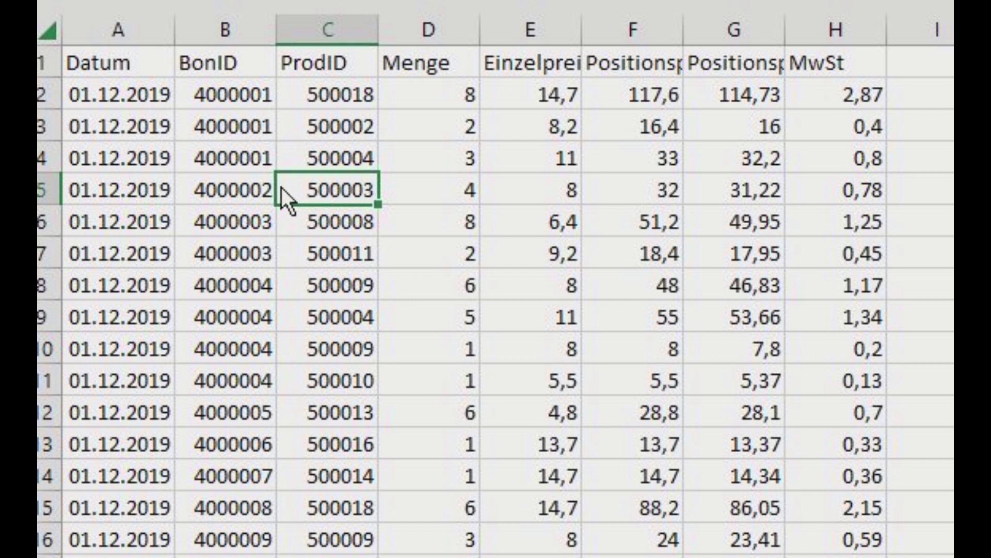
left_click(222, 192)
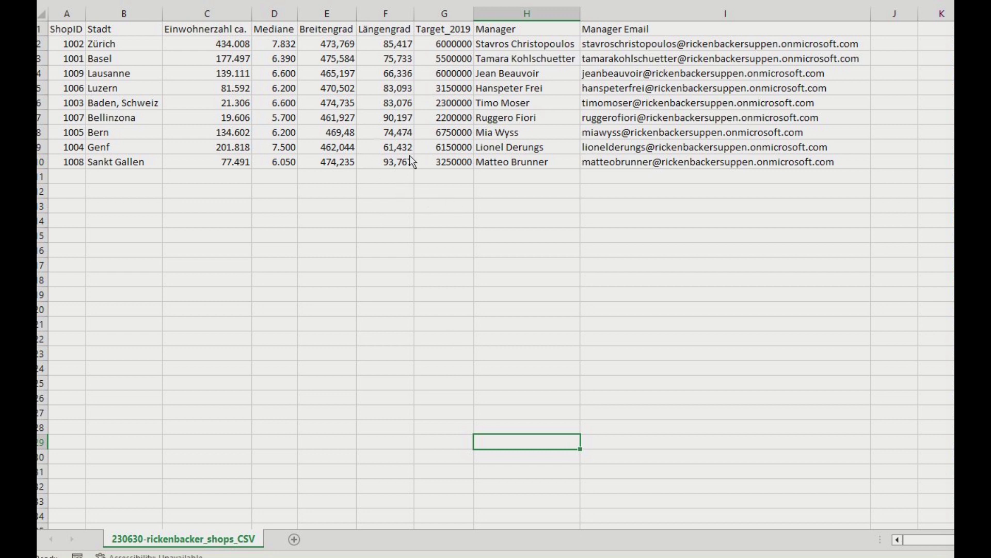
Step: Compare the Mediane values for Lausanne and Zürich in the shops table
double_click(297, 14)
left_click(275, 80)
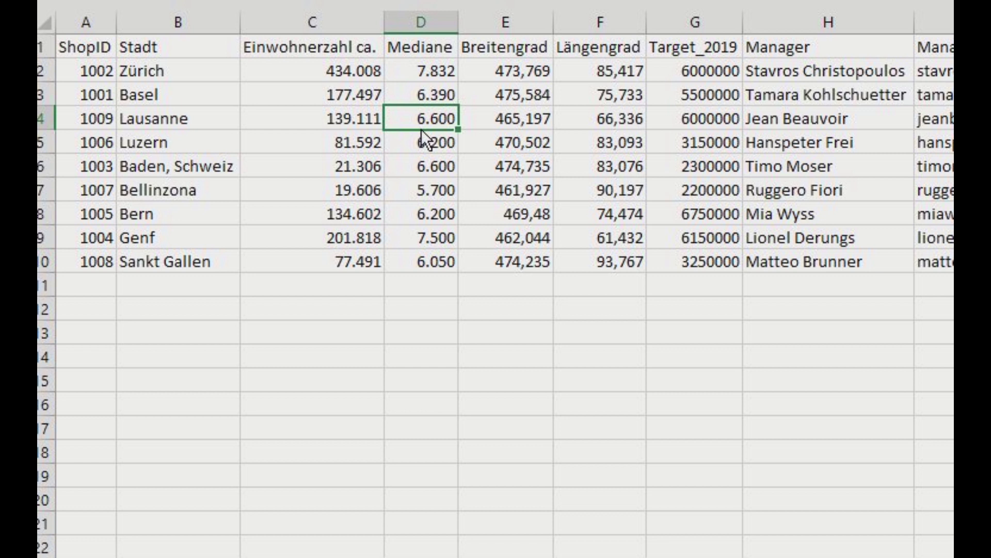
left_click(444, 71)
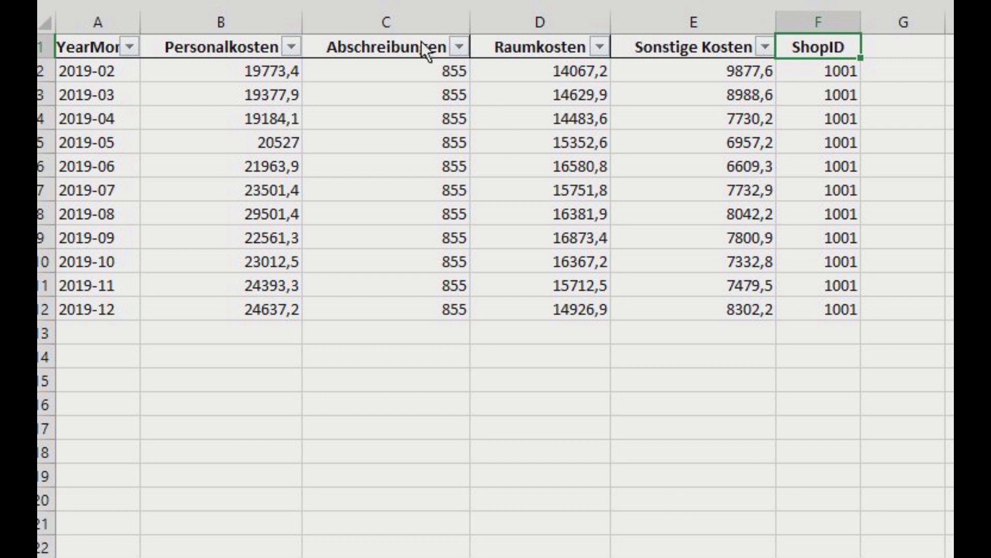
Step: Inspect a monthly Abschreibungen value for shop 1001, then move on to shop 1002's costs
left_click(424, 86)
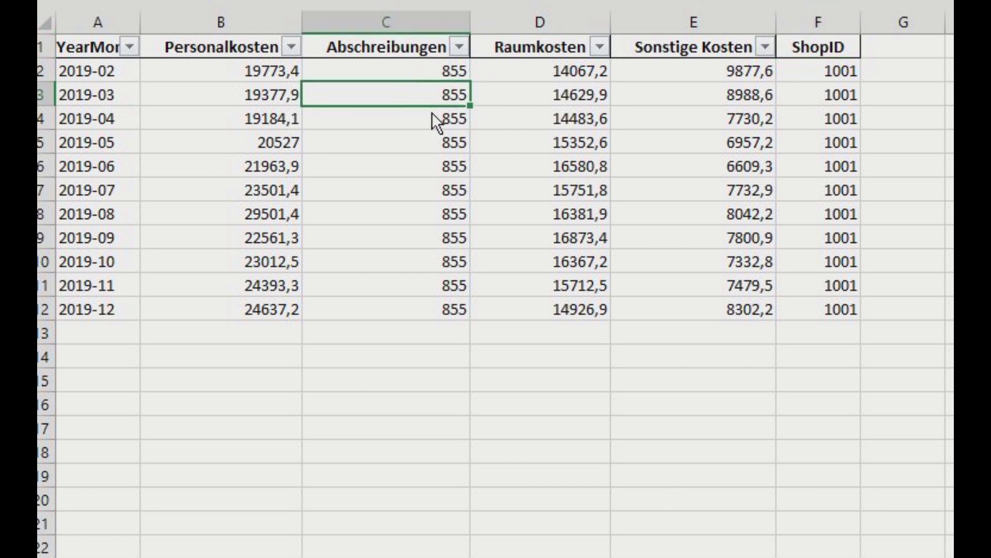
key("Up")
key("Left")
key("Left")
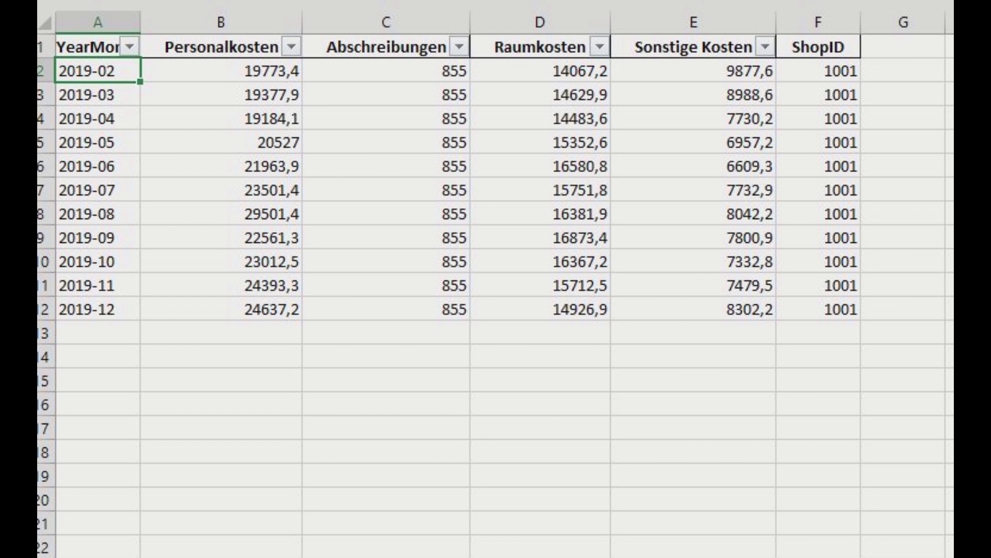
key("ctrl+Page_Down")
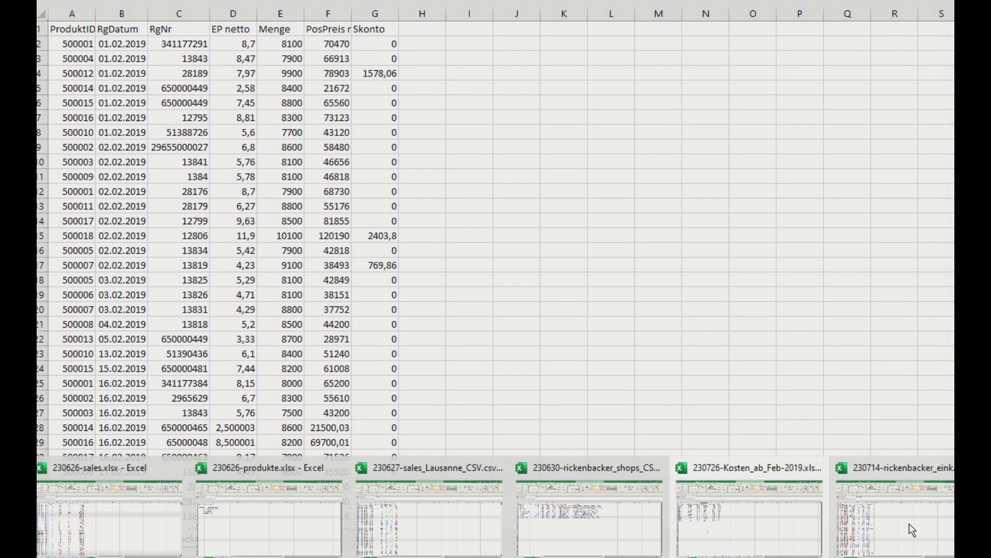
left_click(910, 524)
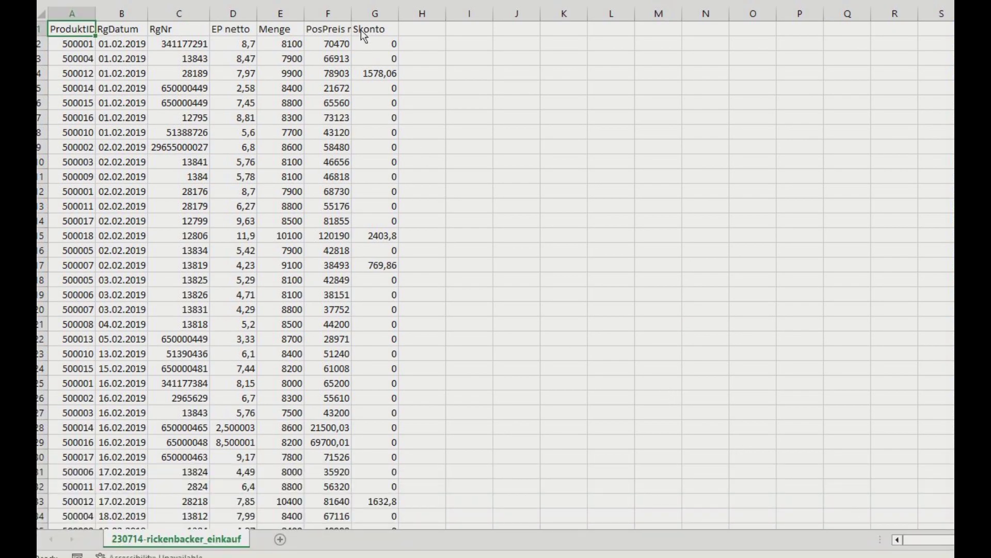
double_click(352, 14)
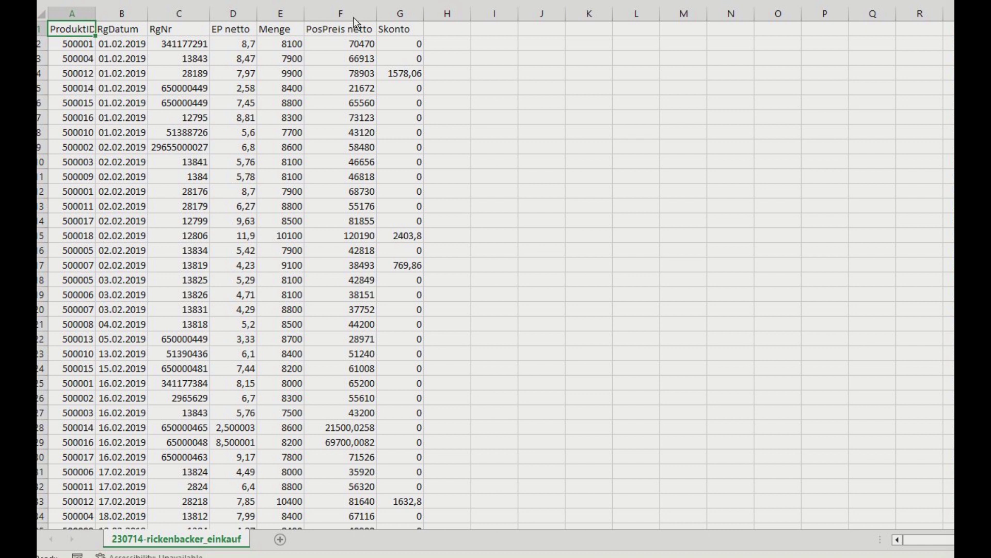
left_click(84, 60)
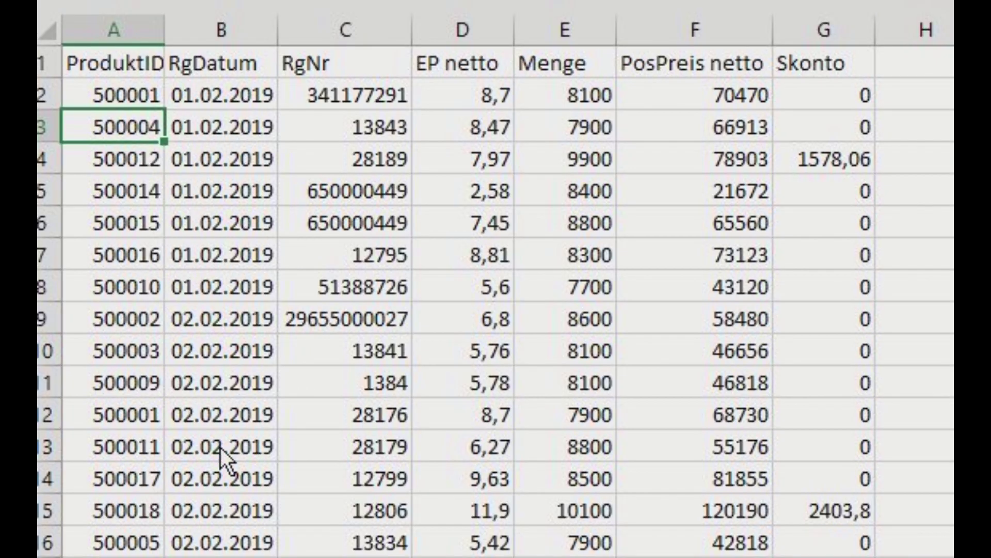
left_click(122, 207)
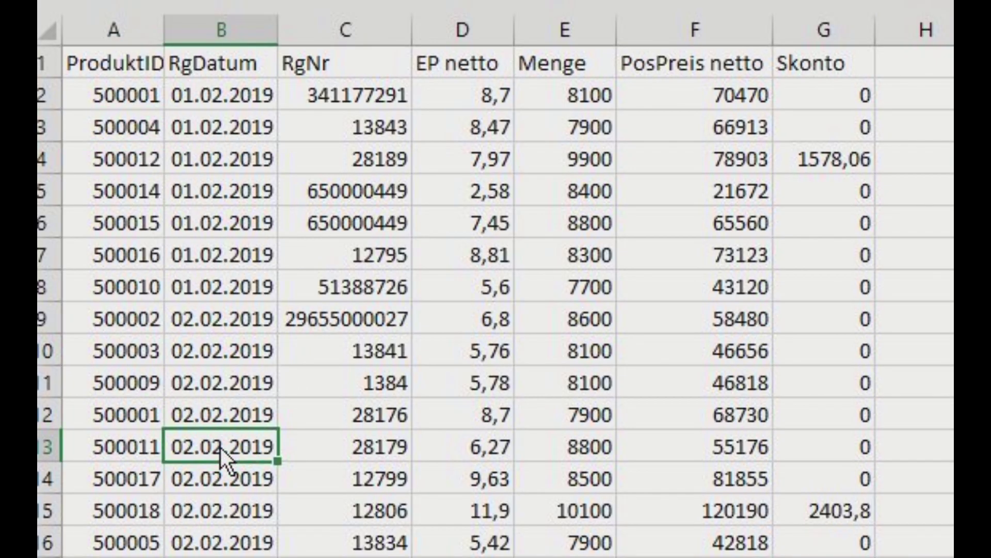
left_click(345, 555)
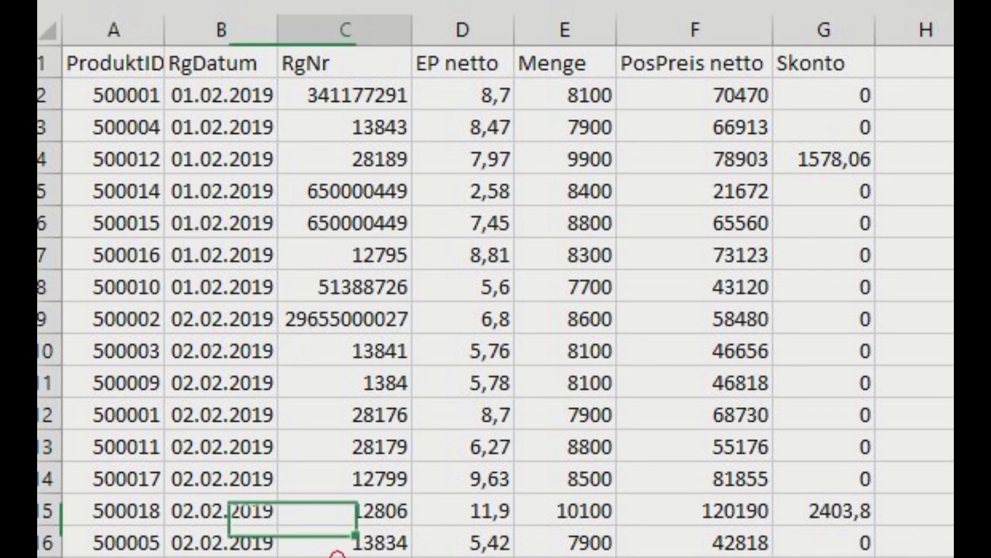
left_click(479, 456)
left_click(540, 445)
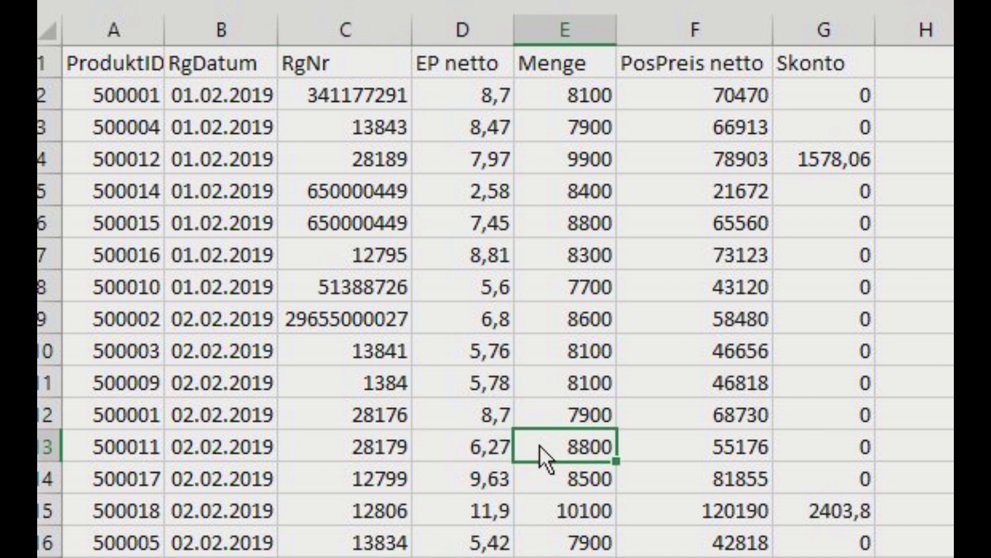
left_click(719, 426)
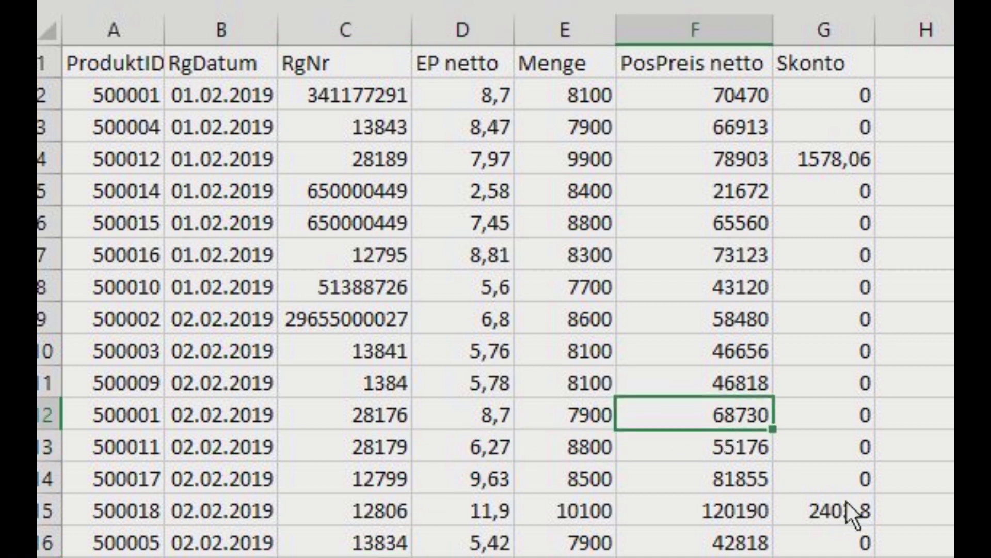
left_click(860, 511)
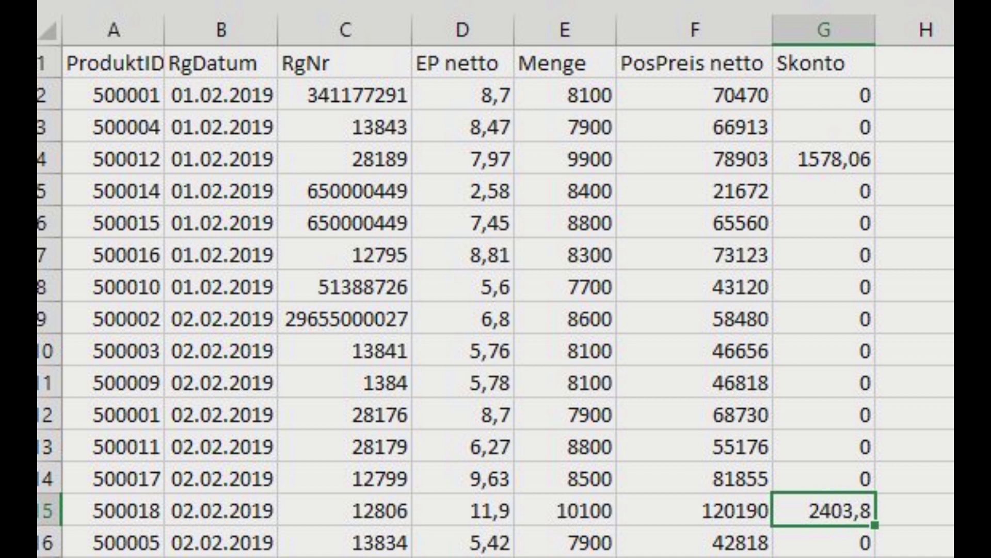
left_click(836, 542)
key("Down")
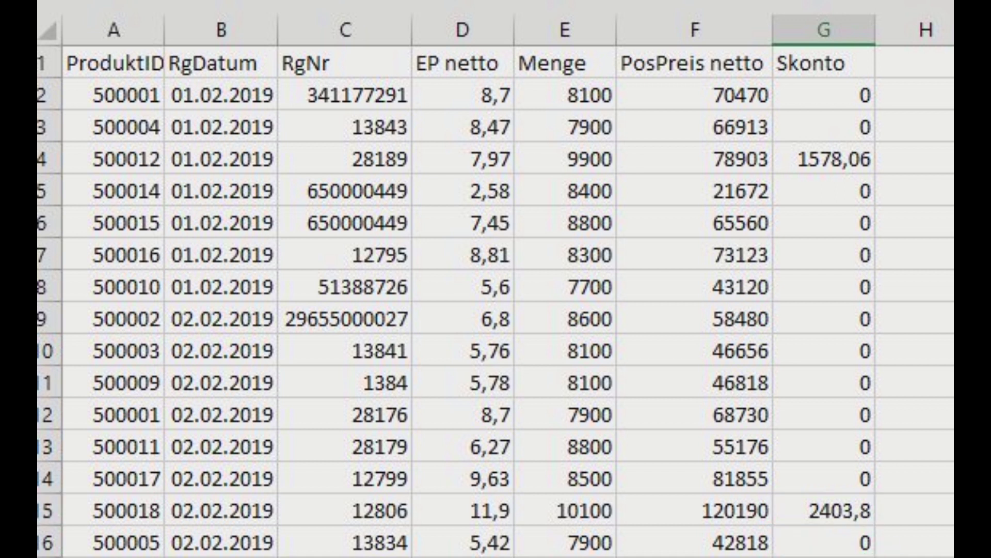
key("Left")
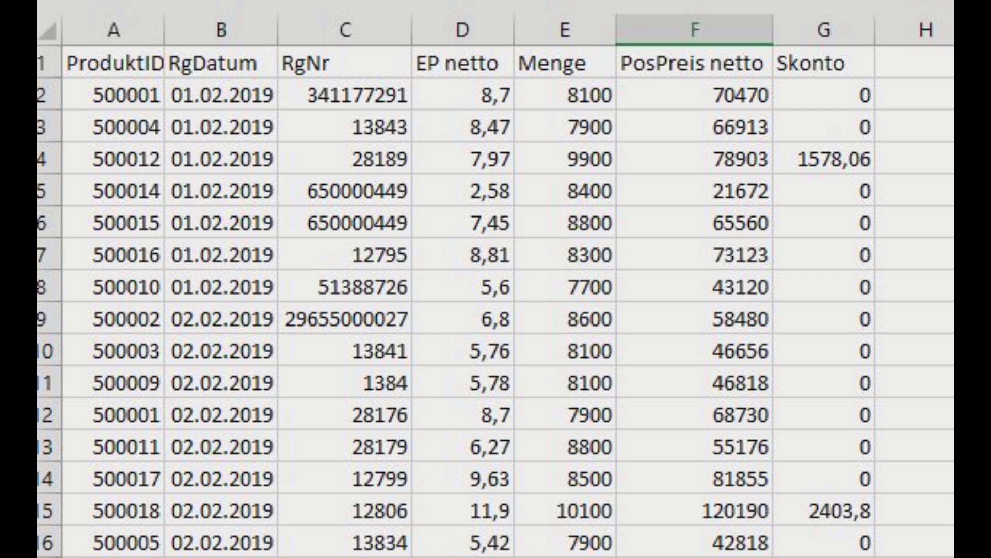
Step: Point out an invoice date and the EP netto unit prices down to 5,42 in D16
left_click(223, 190)
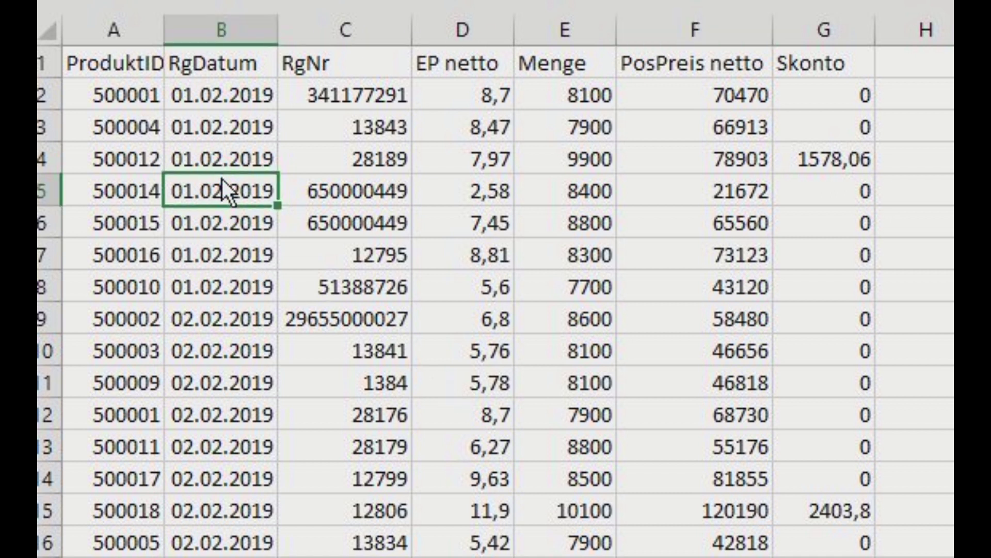
left_click(484, 263)
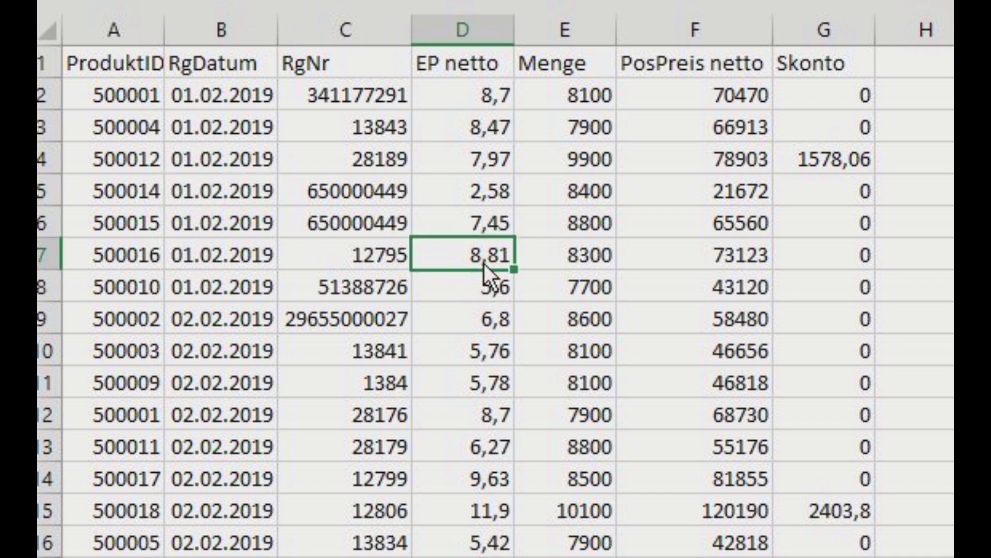
left_click(495, 511)
key("ctrl+Down")
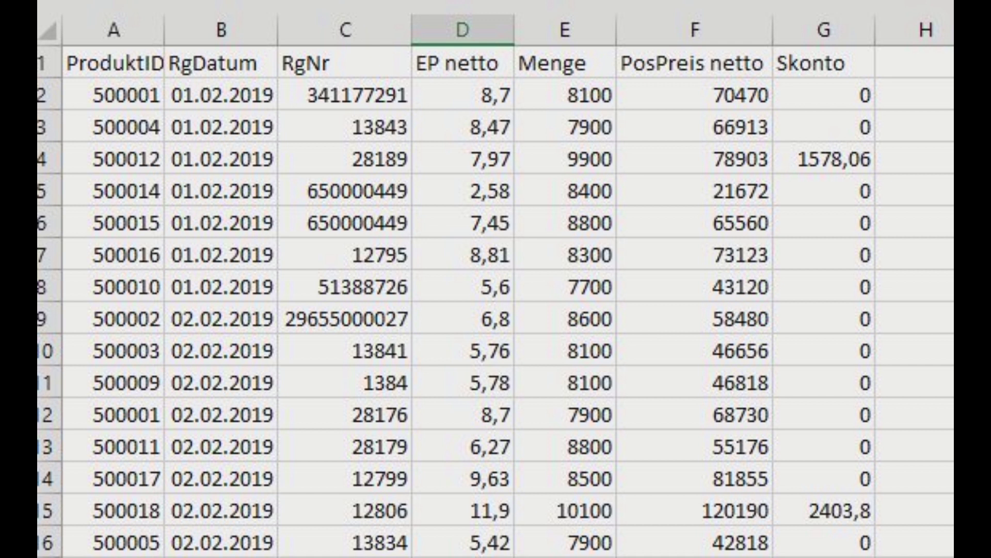
left_click(491, 541)
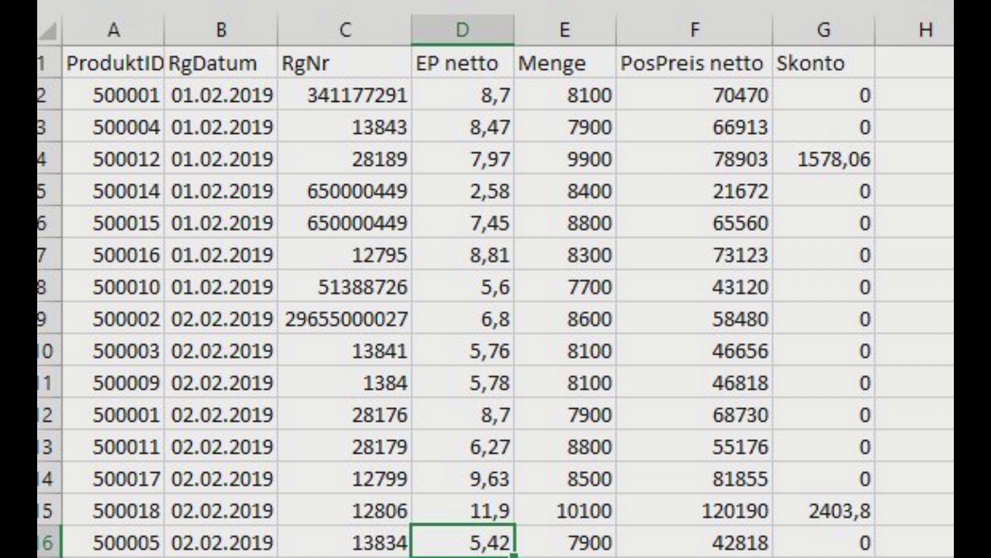
Step: Step through unit prices 9,63, 11,9 and 5,42, checking their neighbouring quantities
left_click(481, 511)
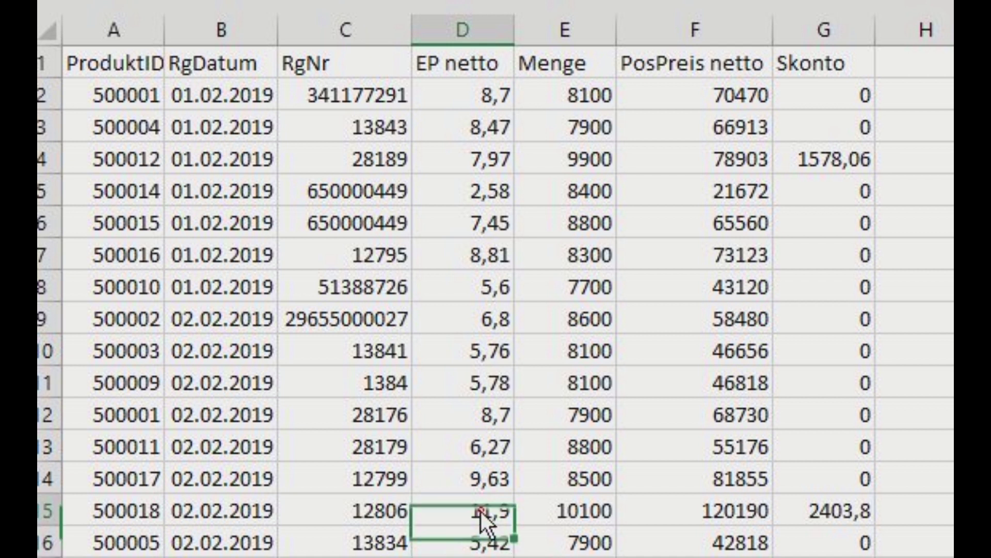
left_click(491, 485)
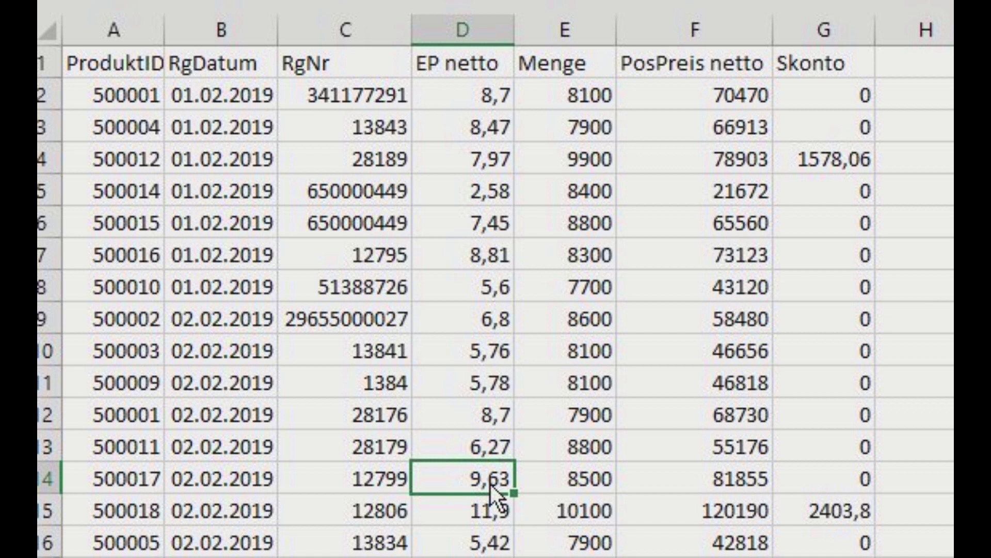
key("Down")
key("Right")
key("Right")
key("Left")
key("Left")
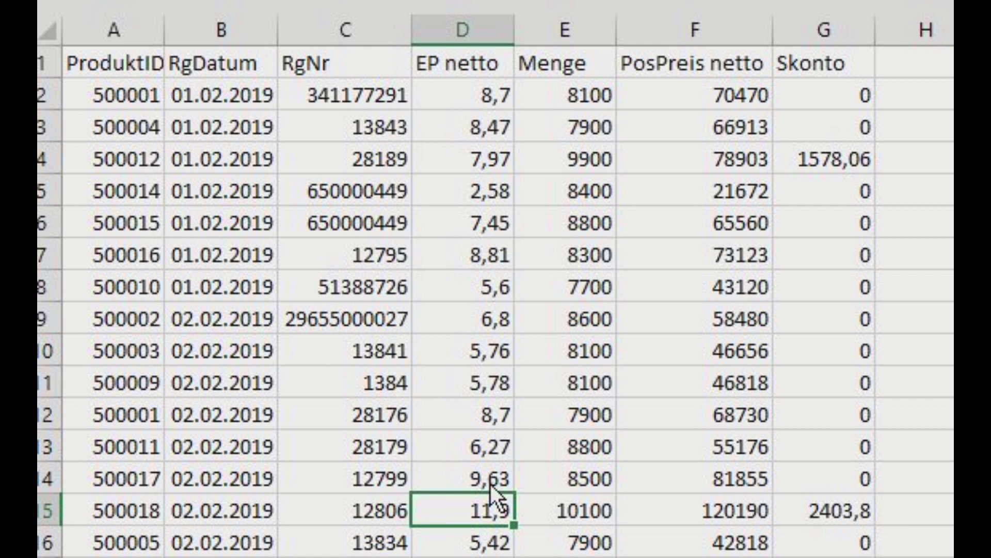
key("Down")
key("Right")
key("Left")
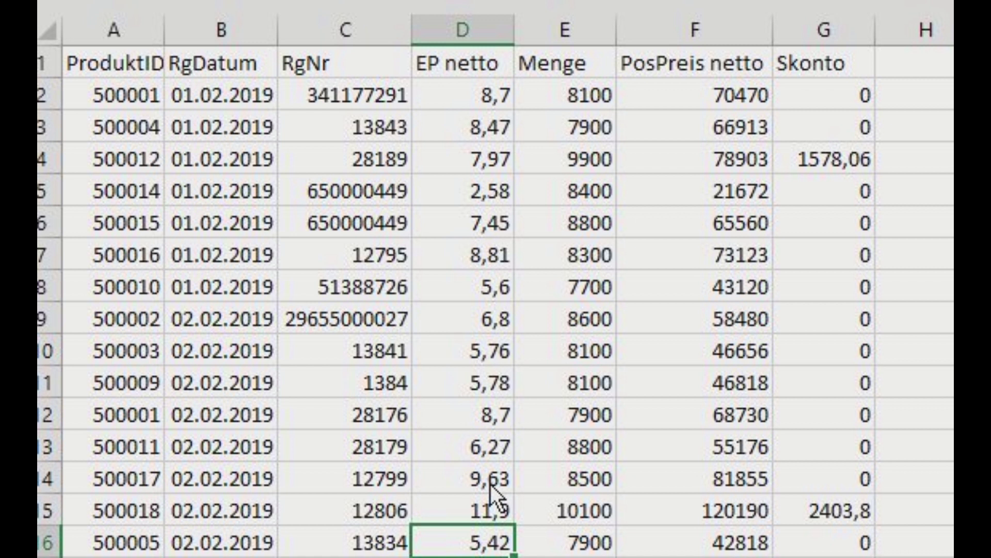
Step: Highlight quantity 7900, unit price 11,9 and invoice 12799, then go to the sales receipts
left_click(615, 543)
left_click(501, 508)
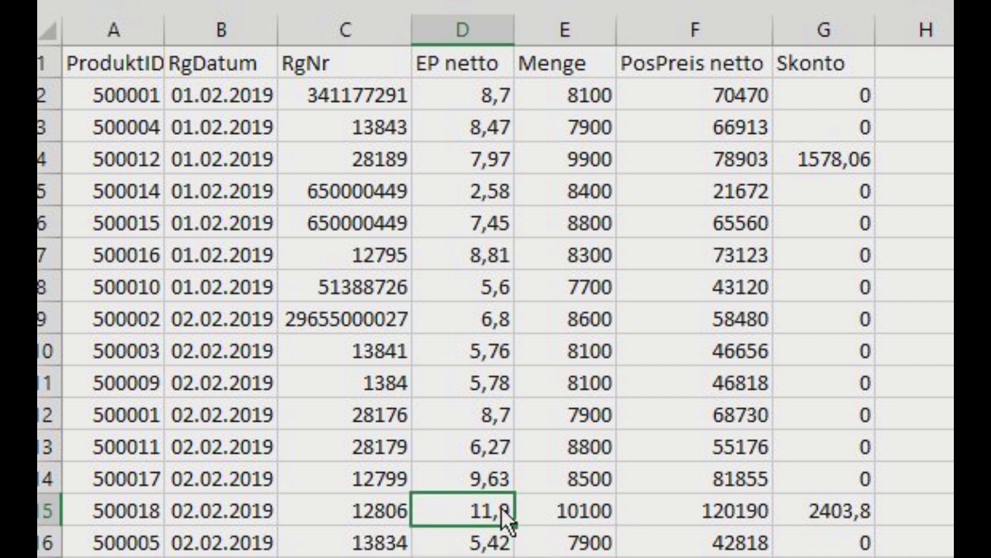
left_click(366, 486)
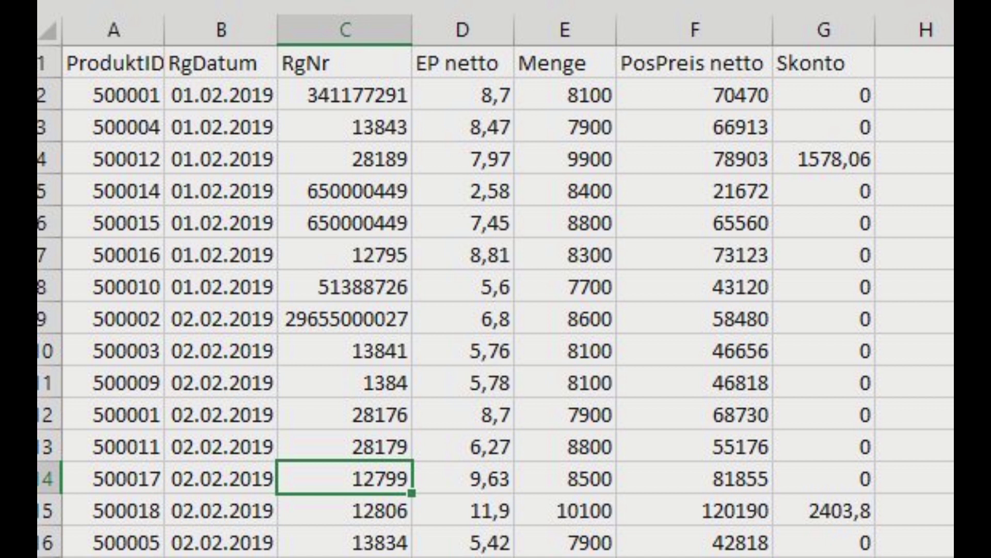
key("ctrl+Page_Down")
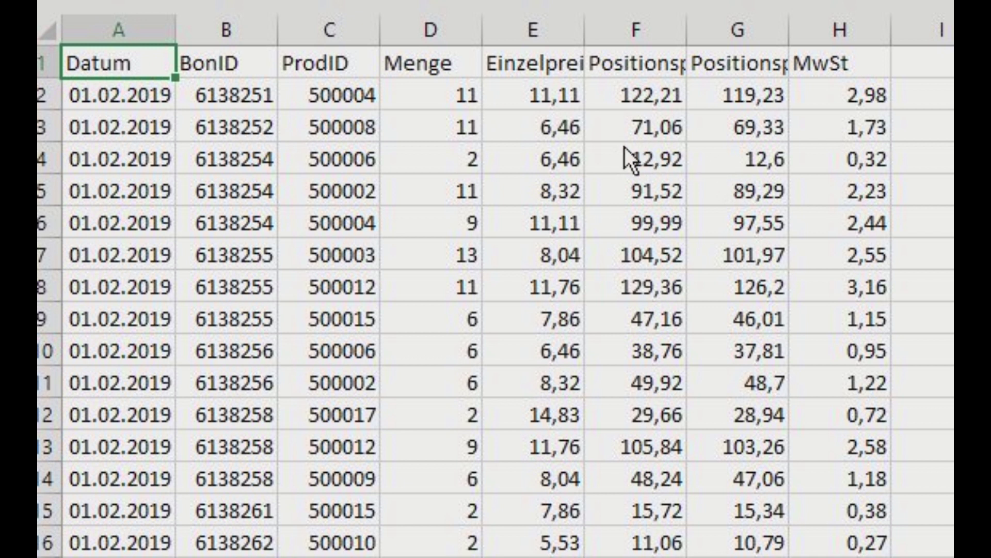
left_click(457, 107)
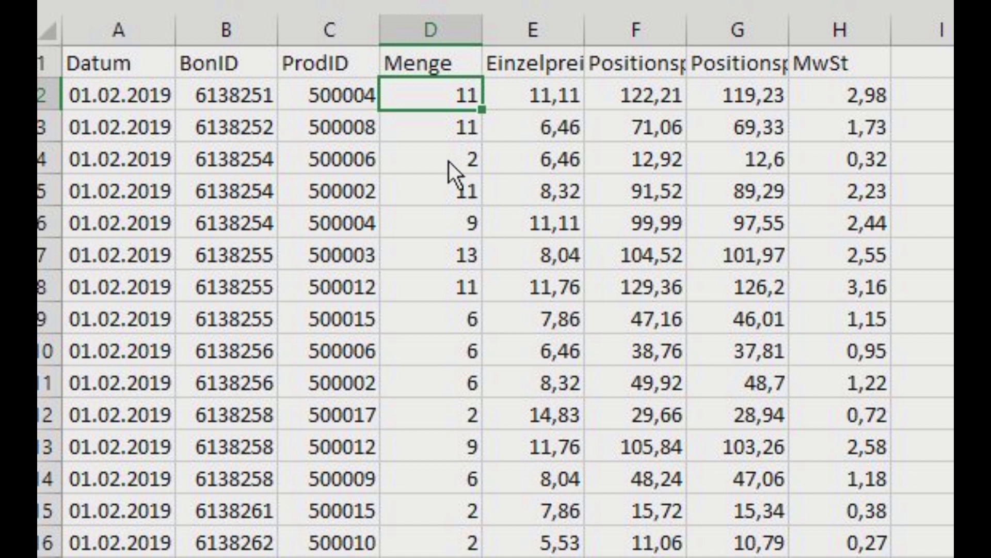
left_click(218, 100)
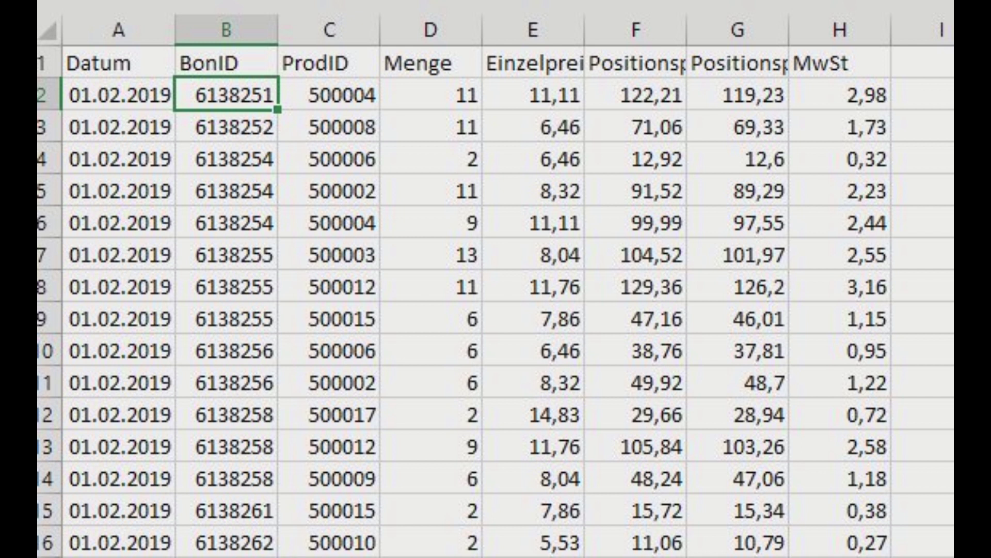
key("ctrl+End")
key("Left")
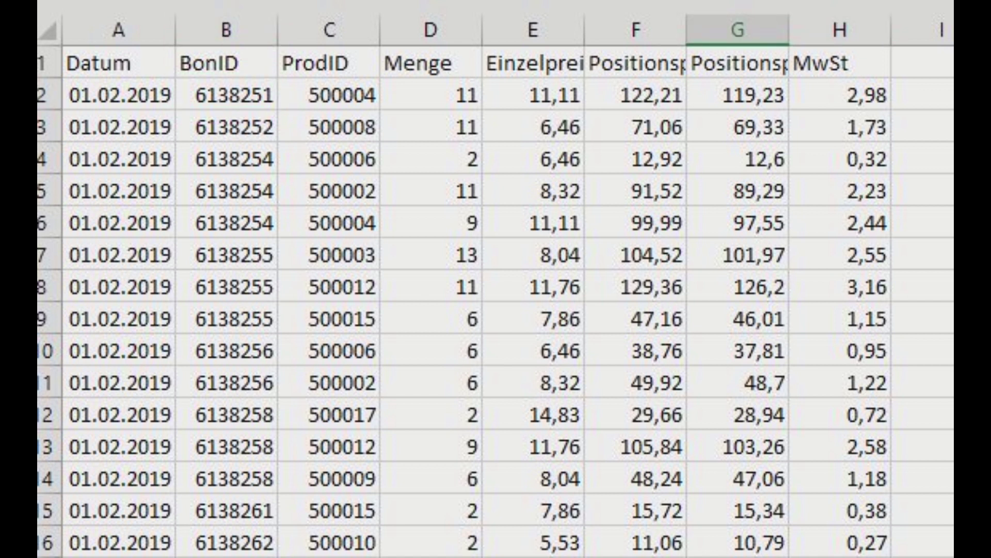
key("Left")
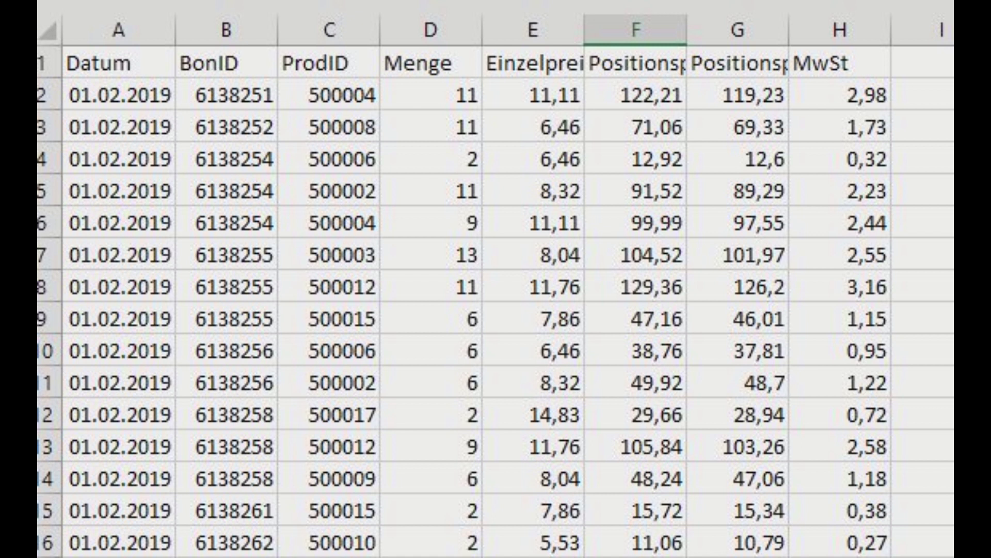
key("Left")
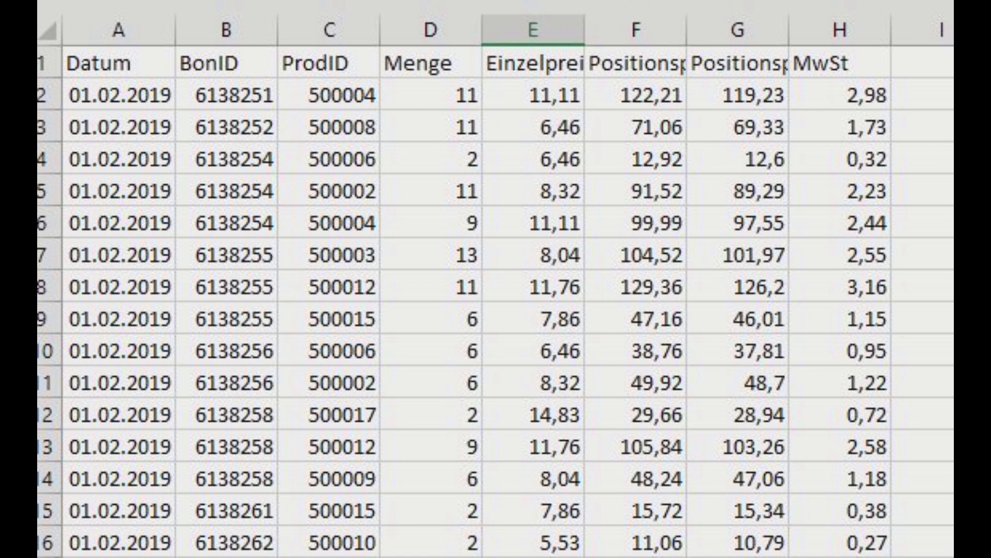
key("Left")
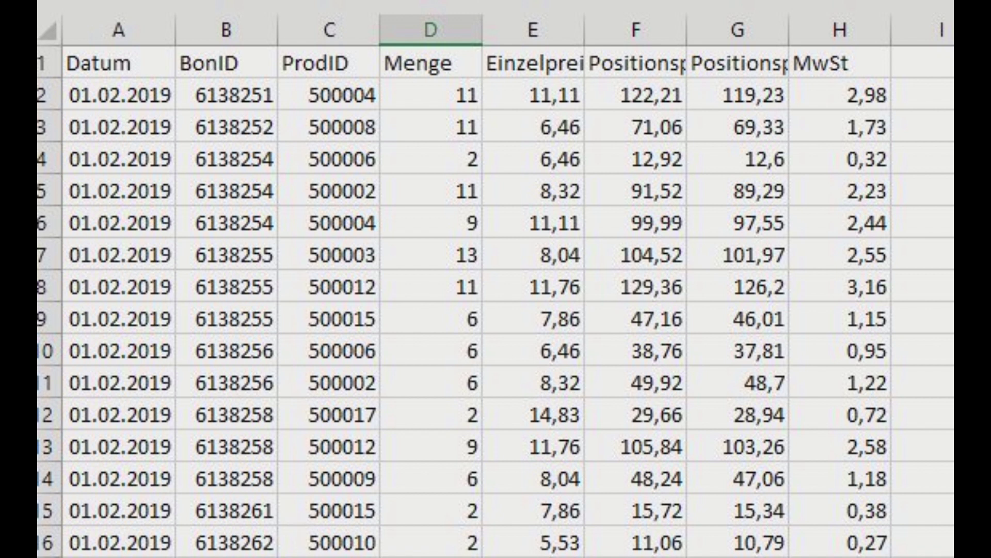
key("Left")
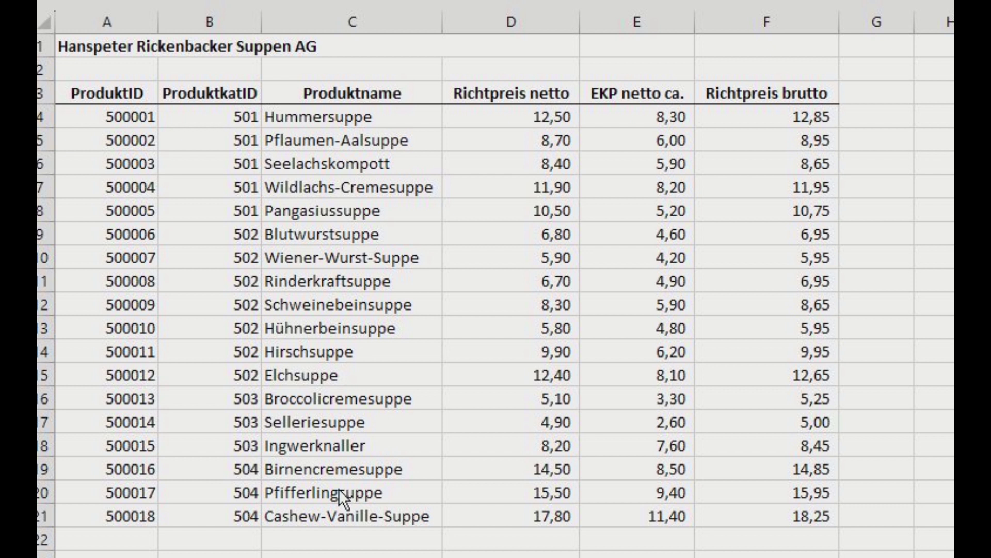
Step: Inspect the product list (Hummersuppe, category 501) and step through the category and promotion sheets
left_click(350, 135)
key("ctrl+Down")
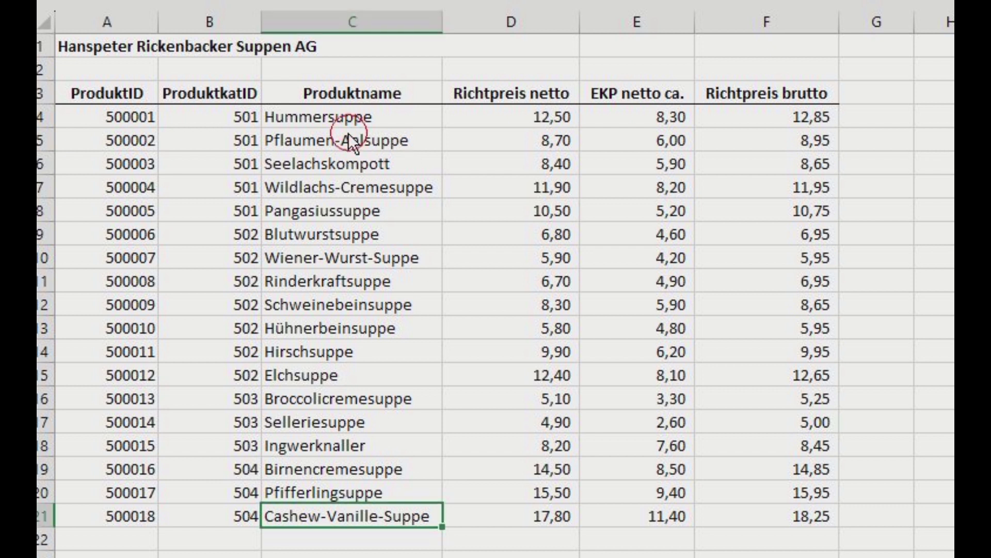
left_click(319, 125)
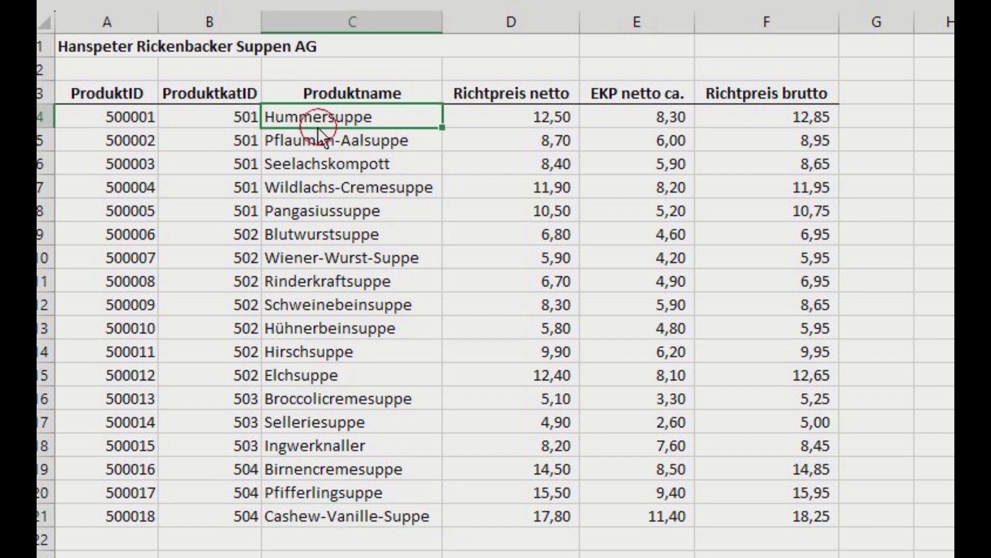
left_click(203, 119)
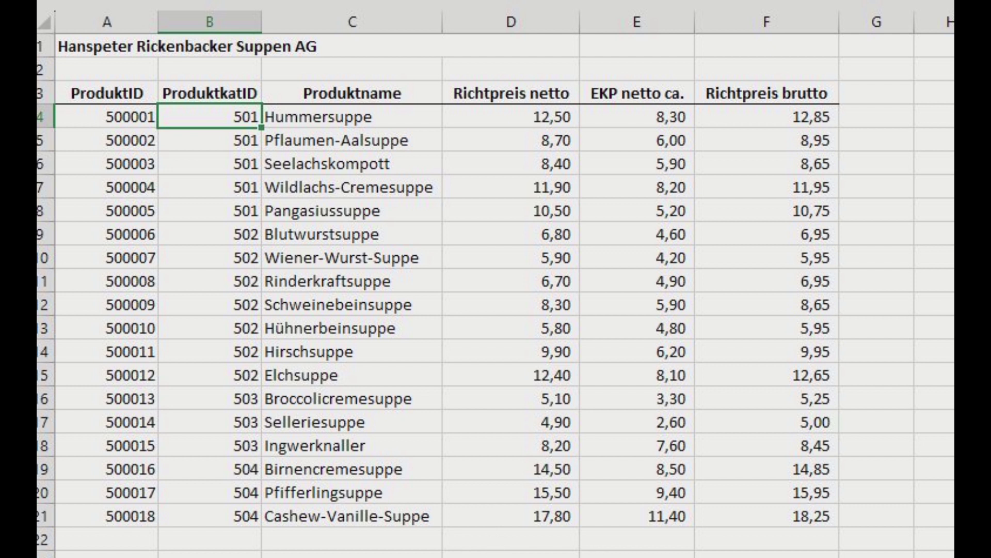
key("ctrl+Page_Down")
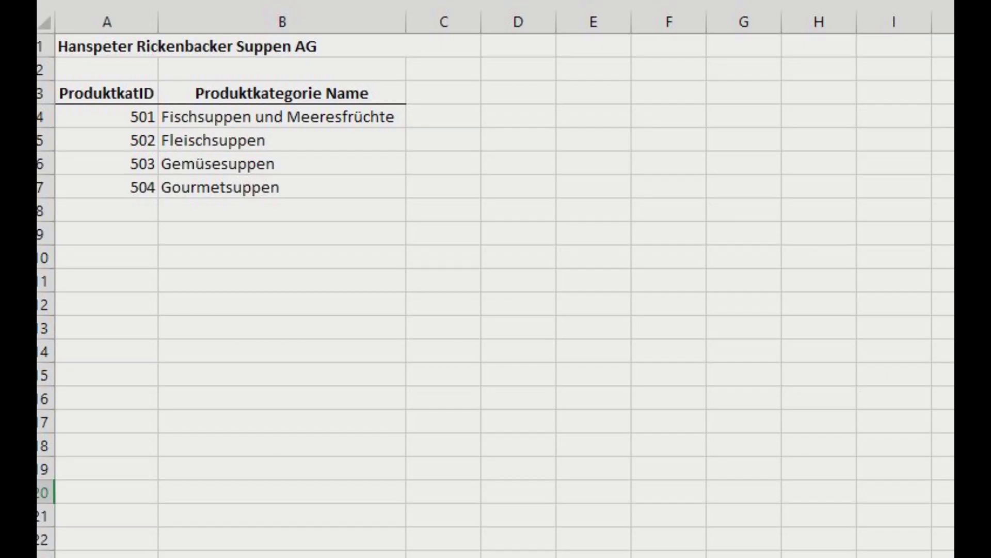
key("ctrl+Page_Down")
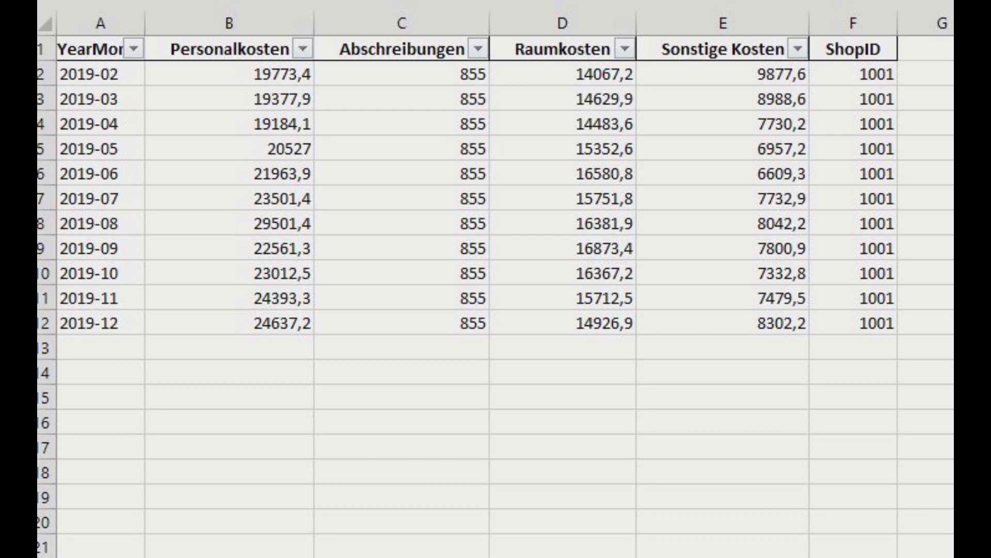
left_click(658, 312)
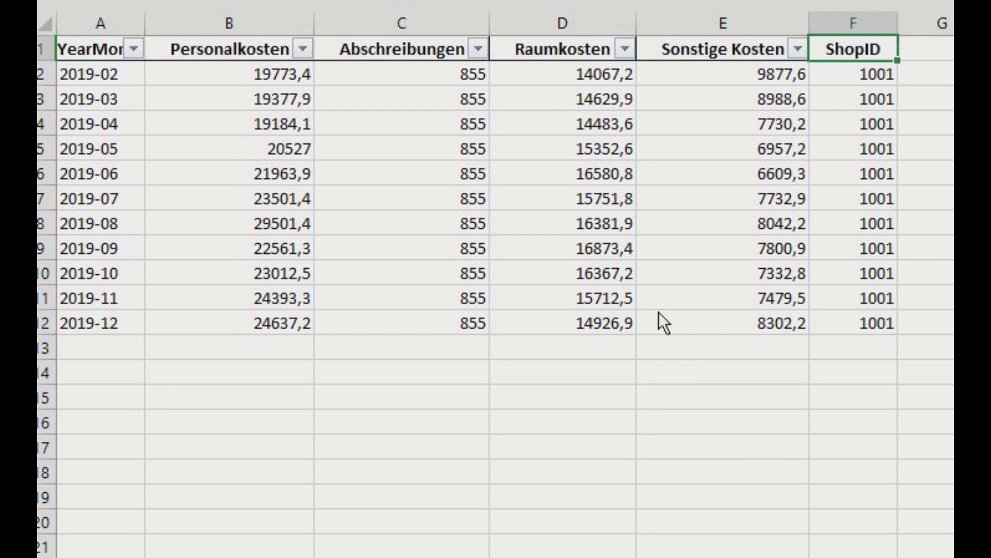
left_click(617, 284)
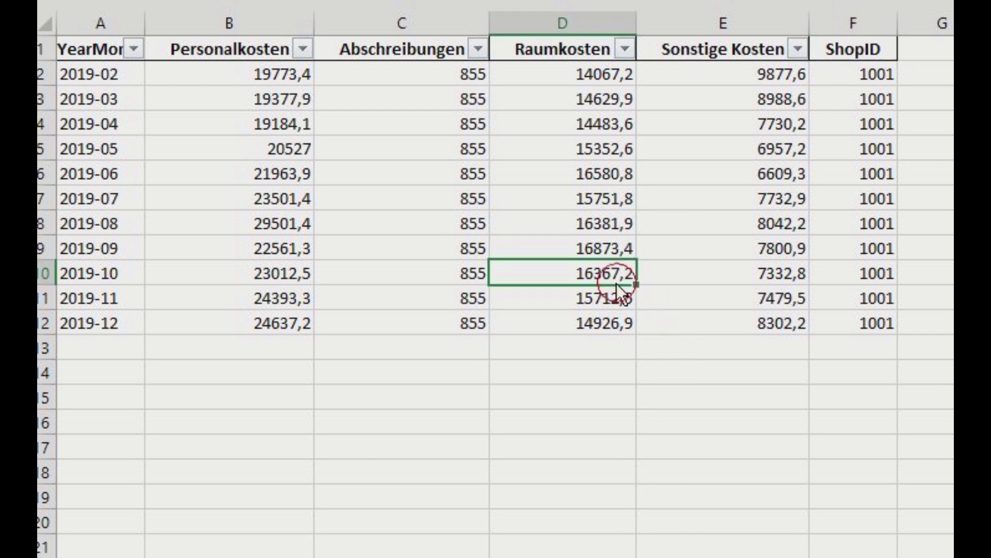
left_click(869, 98)
left_click(875, 123)
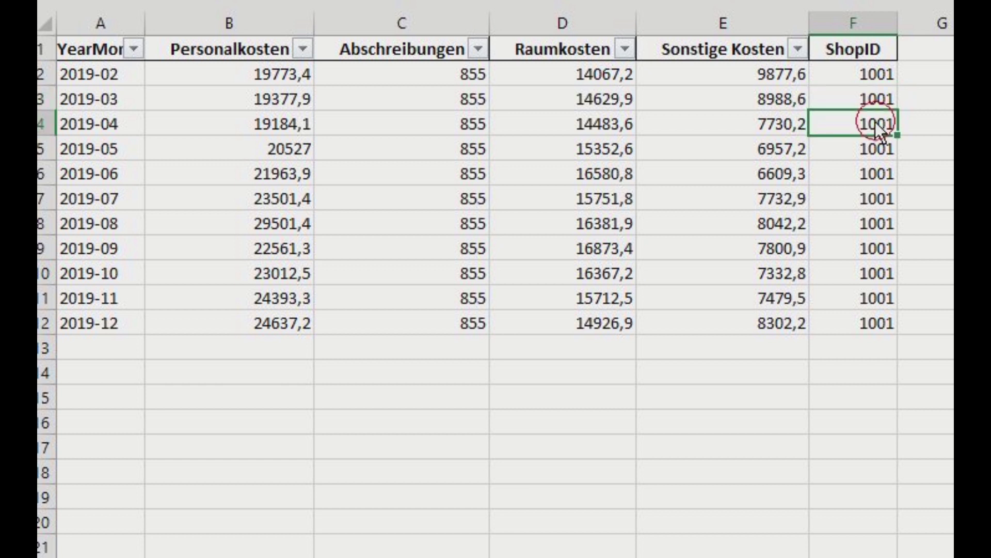
left_click(882, 232)
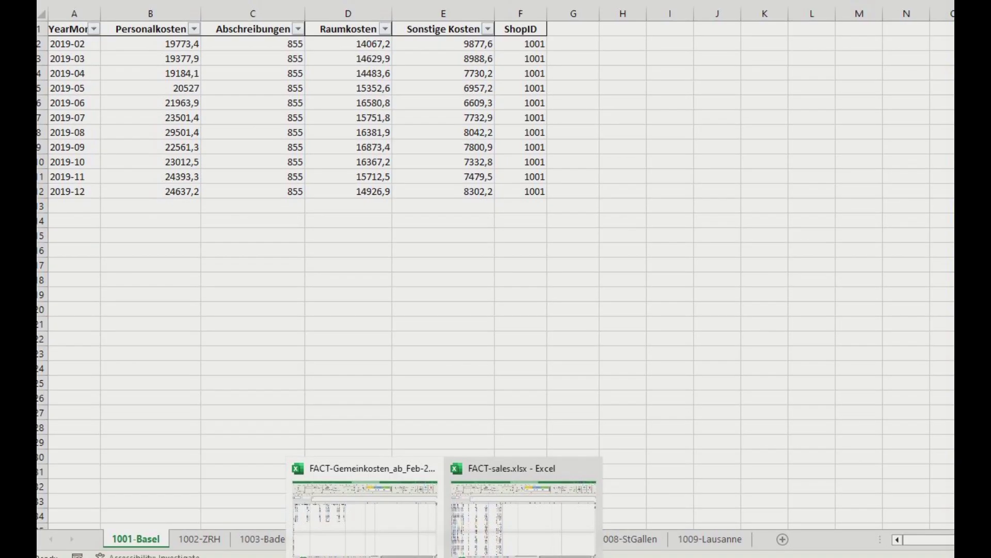
Step: Bring the sales workbook forward and inspect cell G5748 and a column E value
left_click(525, 519)
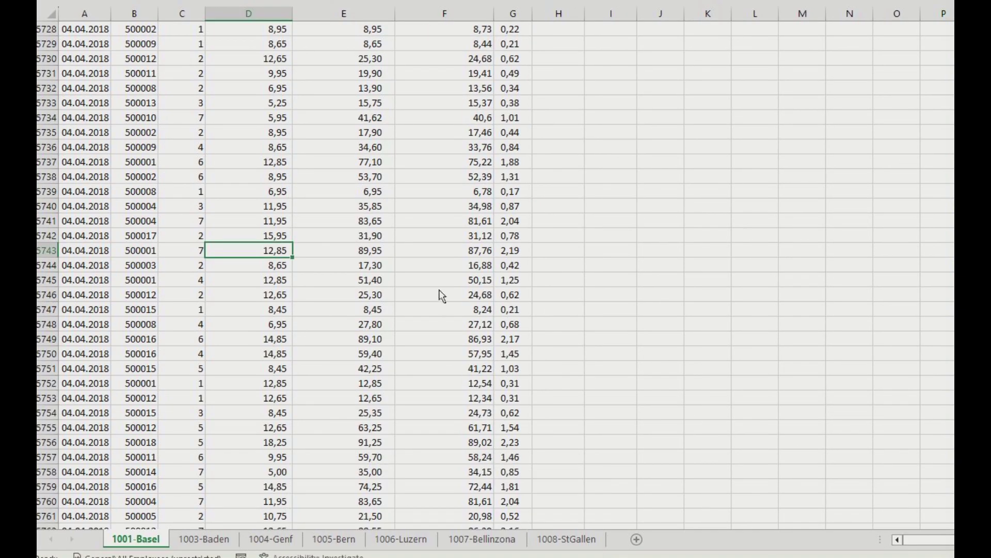
left_click(513, 325)
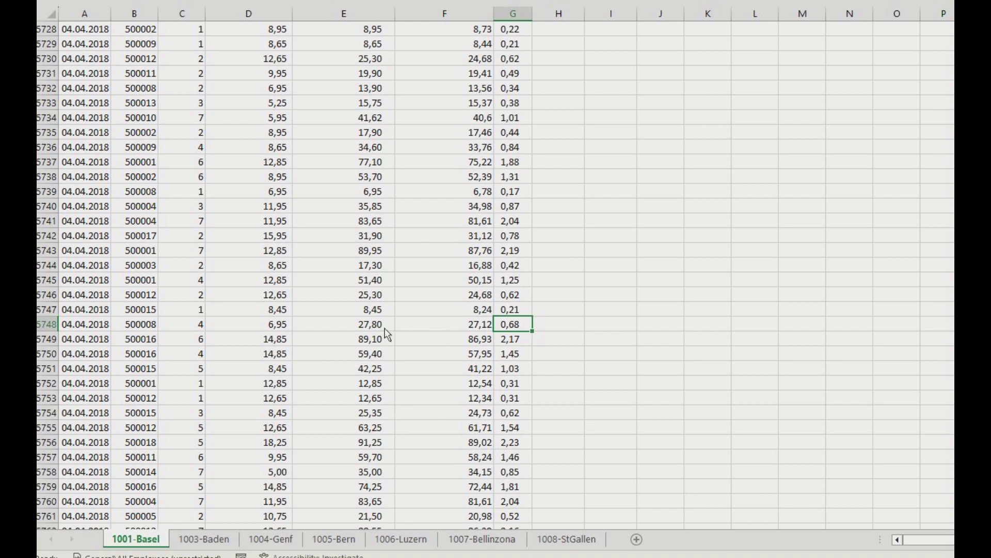
left_click(387, 330)
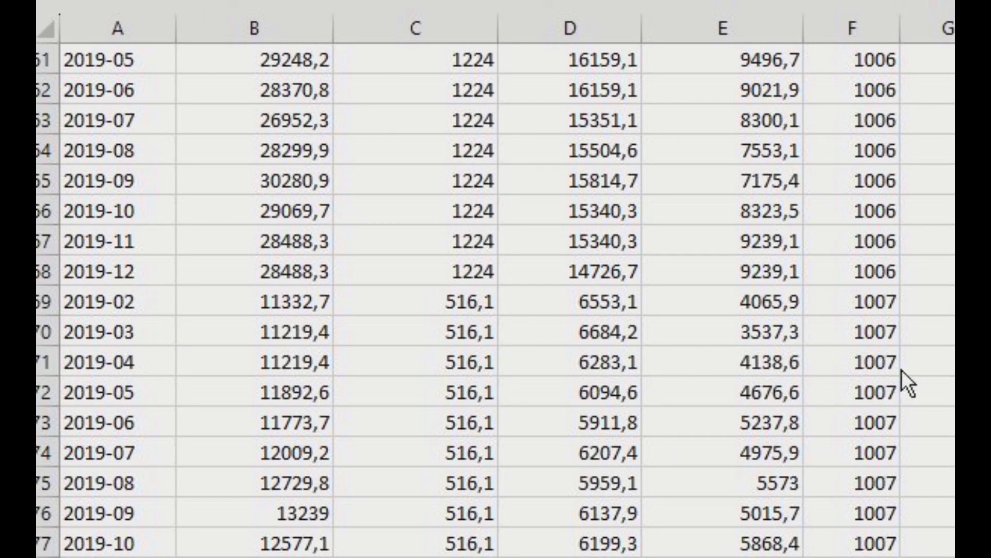
Step: Inspect the store IDs in column F, starting from cell F70
left_click(862, 340)
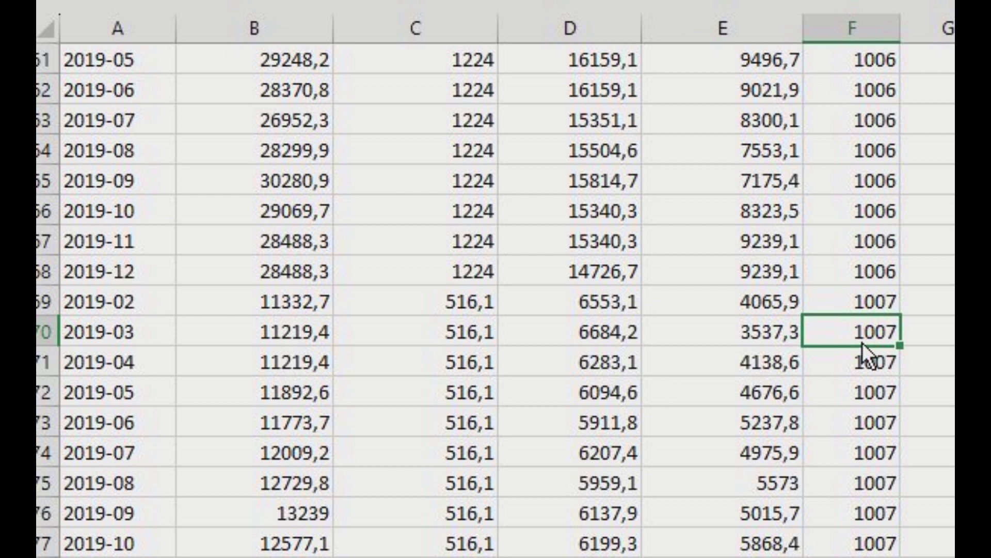
key("Up")
key("Up")
key("Up")
key("Up")
key("Up")
key("Up")
key("Up")
key("Up")
key("Up")
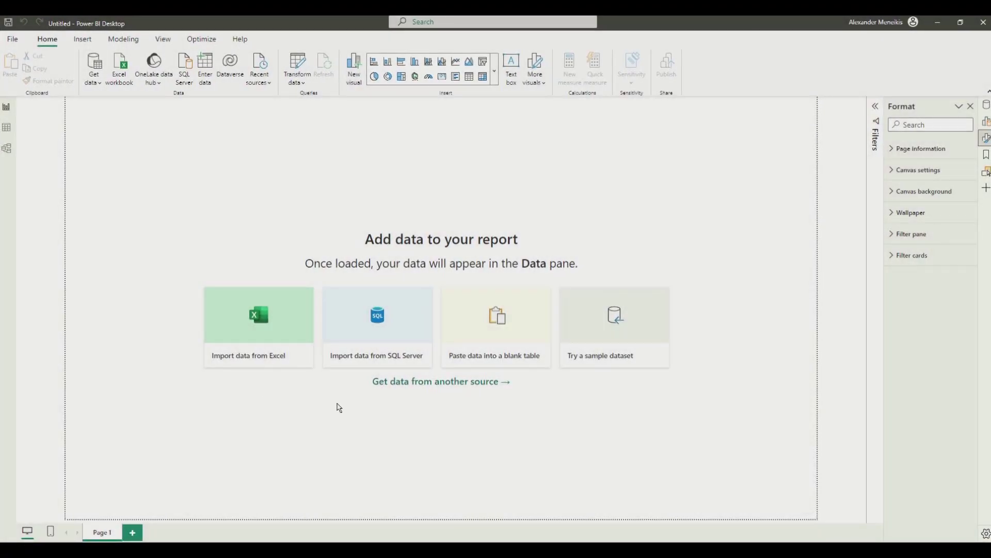
Step: Import FACT-sales_2018-2019.xlsx from the rickenbacker_video-daten folder as an Excel source
left_click(261, 320)
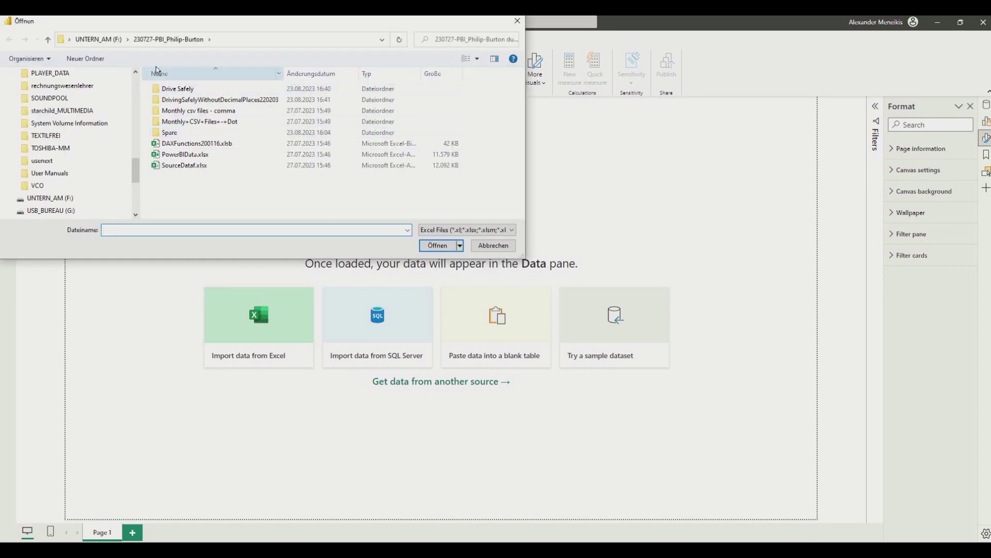
mouse_move(135, 123)
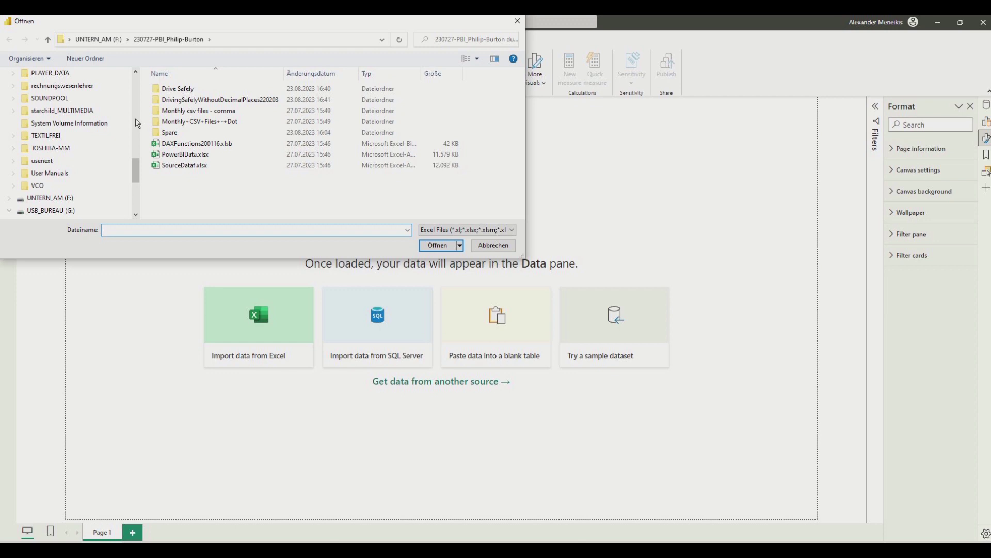
scroll(54, 136, "up", 4)
left_click(13, 135)
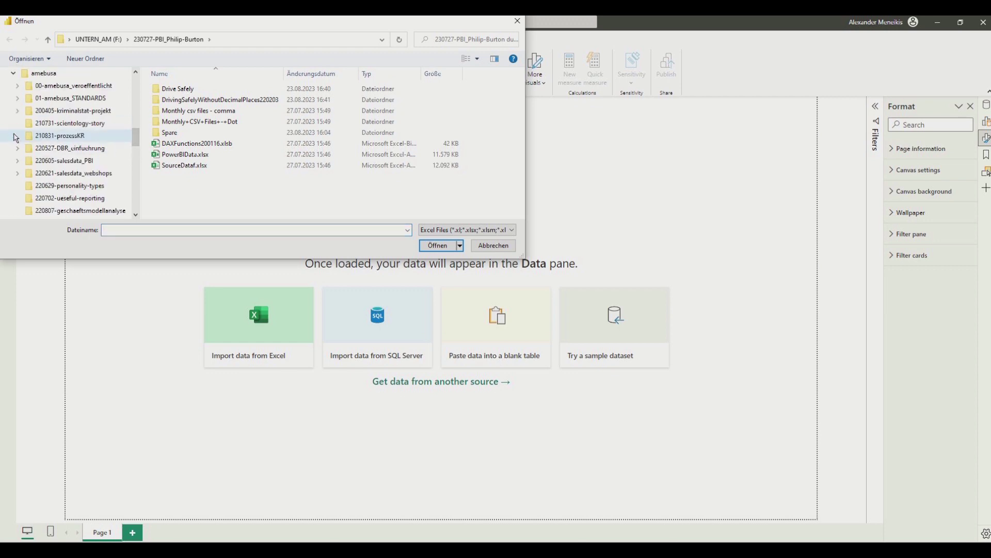
scroll(139, 190, "down", 3)
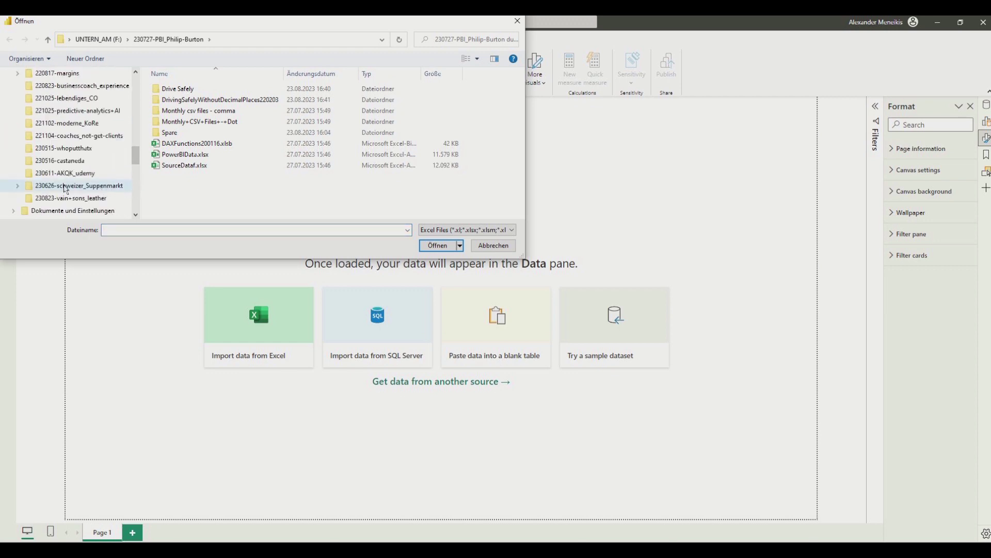
left_click(17, 186)
left_click(68, 174)
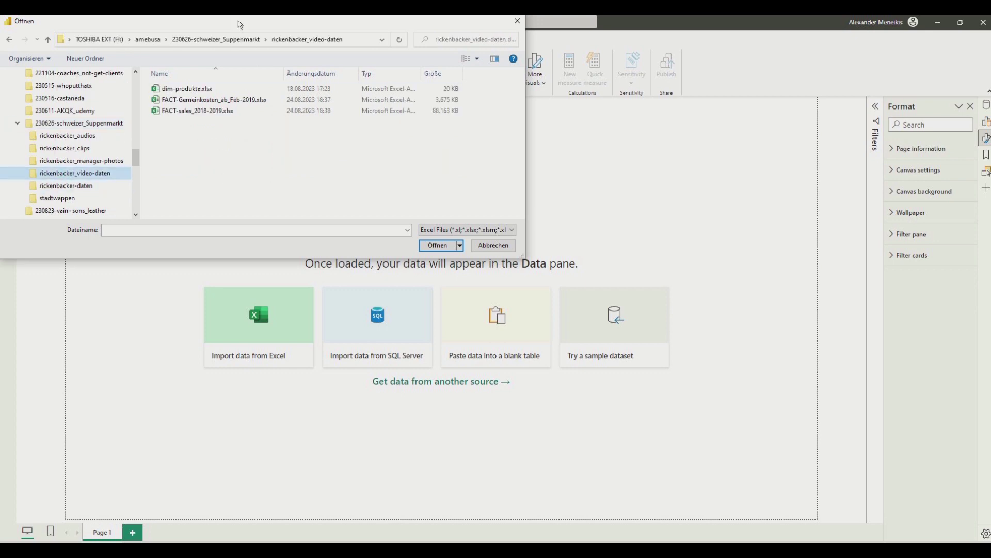
left_click_drag(241, 27, 355, 134)
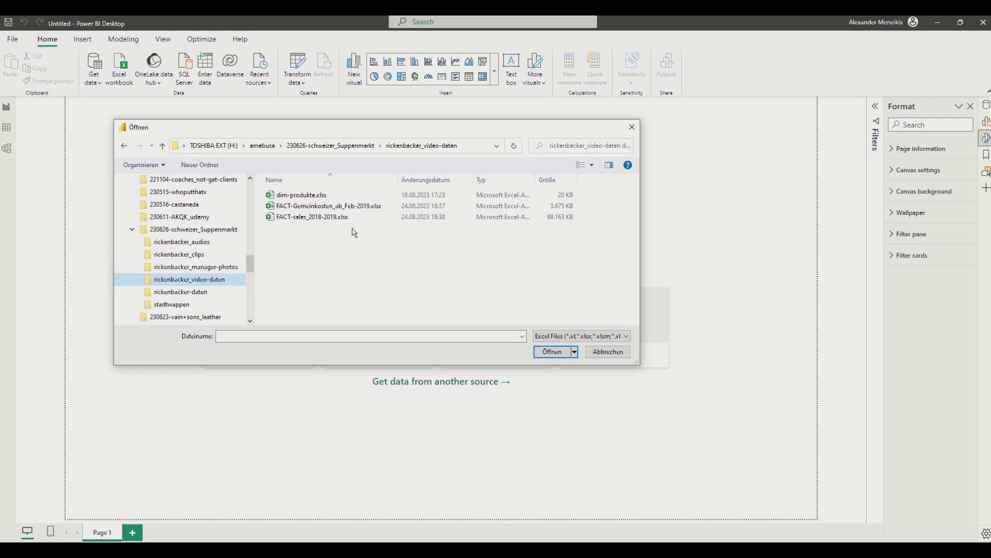
left_click(272, 218)
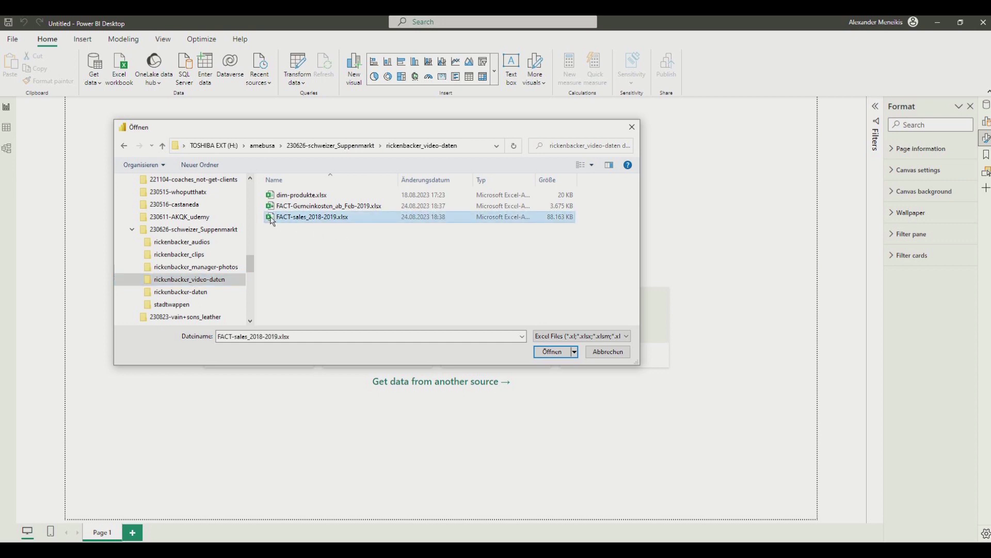
left_click(552, 353)
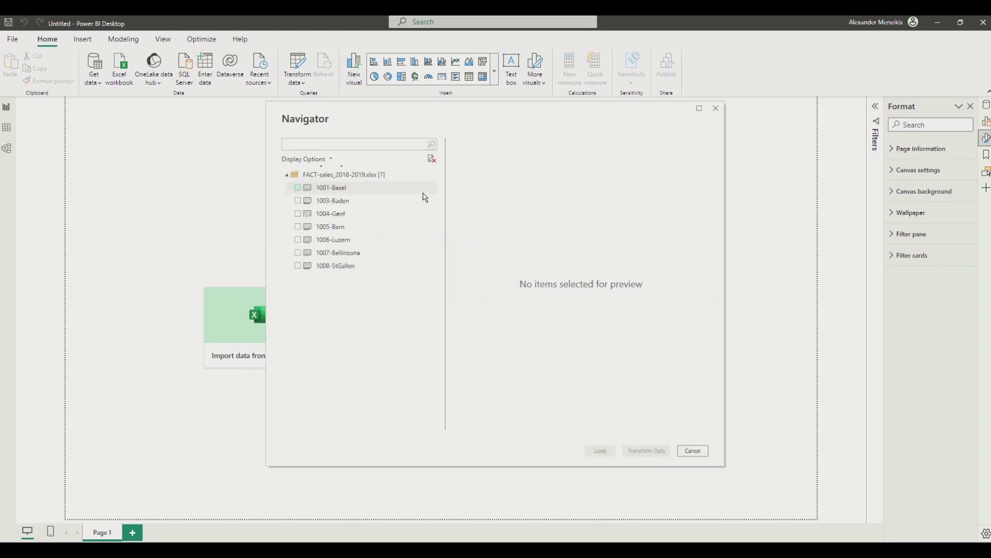
Step: Select the store sheets 1001-Basel through 1008-StGallen and load them into Power Query for cleaning
left_click(298, 188)
left_click(298, 201)
left_click(298, 213)
left_click(299, 226)
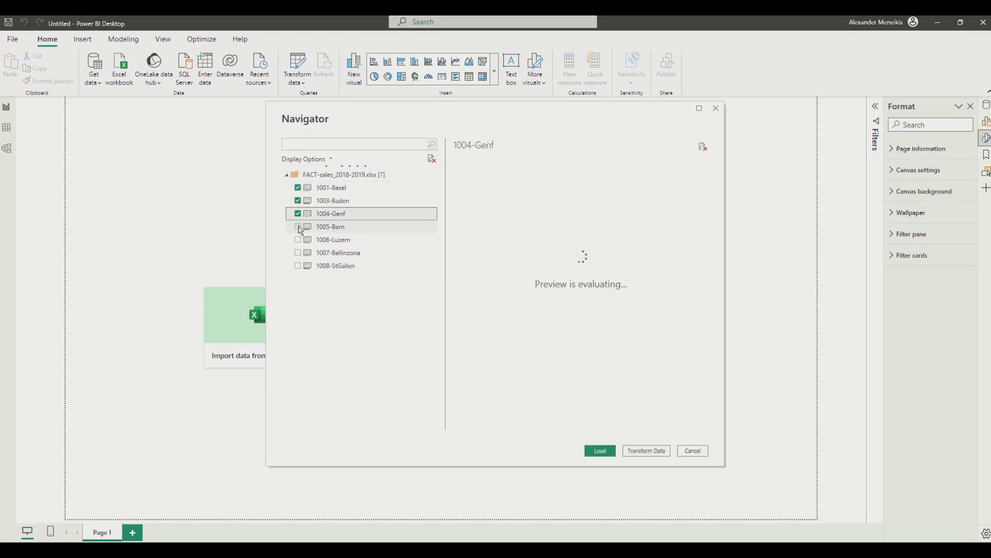
left_click(298, 240)
left_click(298, 253)
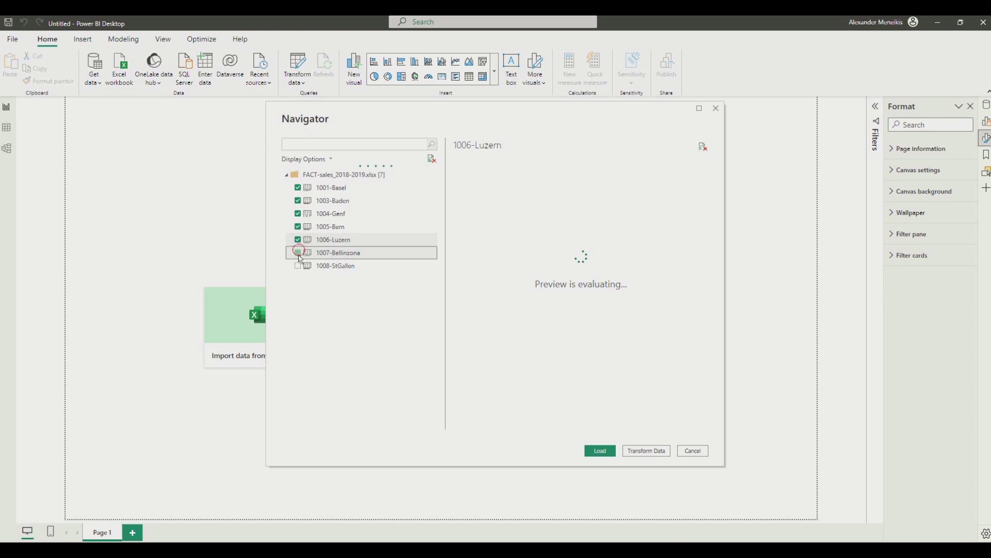
left_click(298, 265)
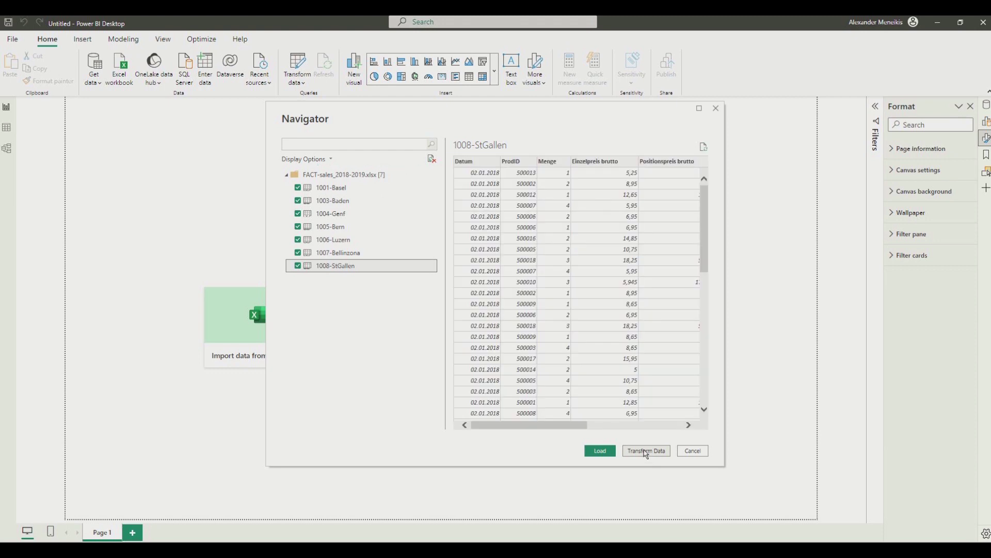
left_click(646, 451)
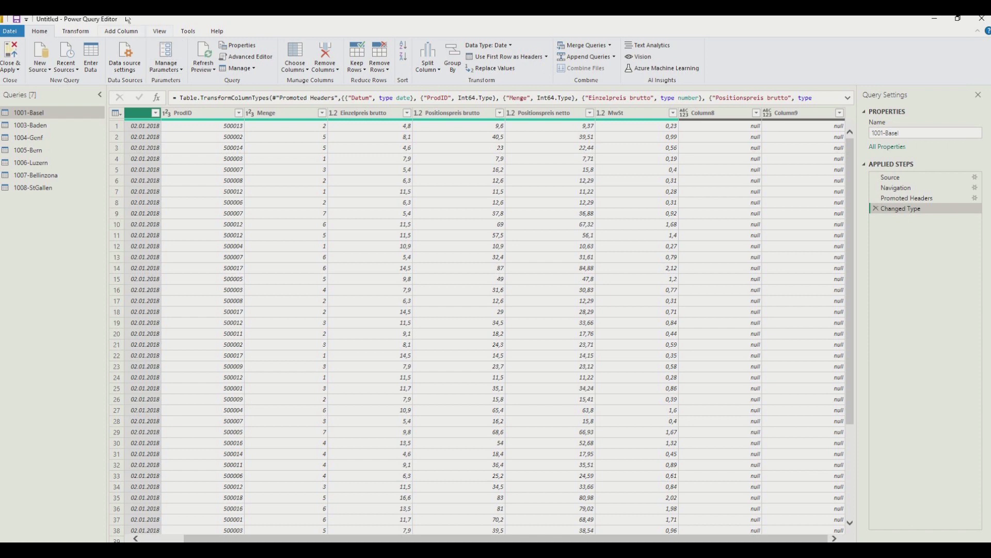
Step: Add a custom column named ShopID with the formula = 1001 to the Basel query
left_click(129, 34)
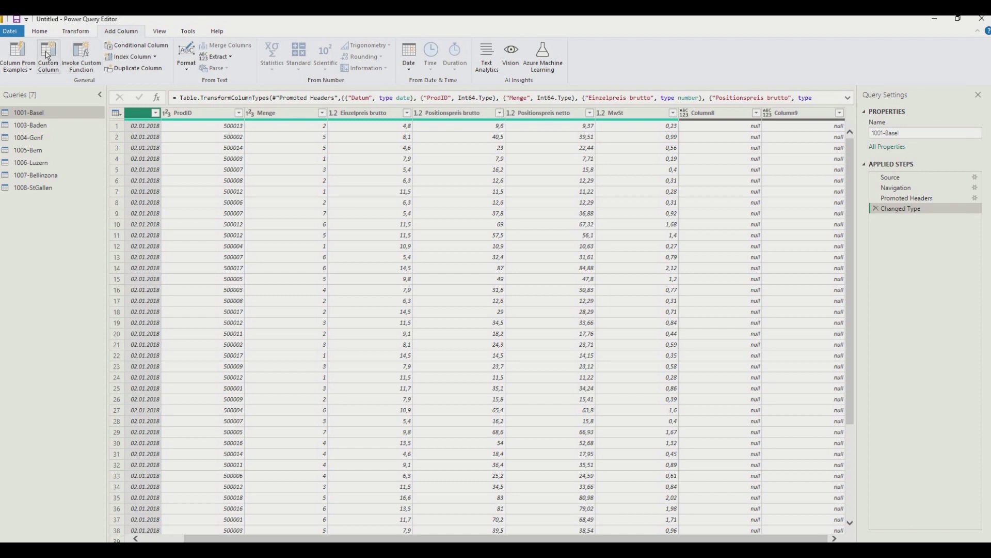
left_click(47, 55)
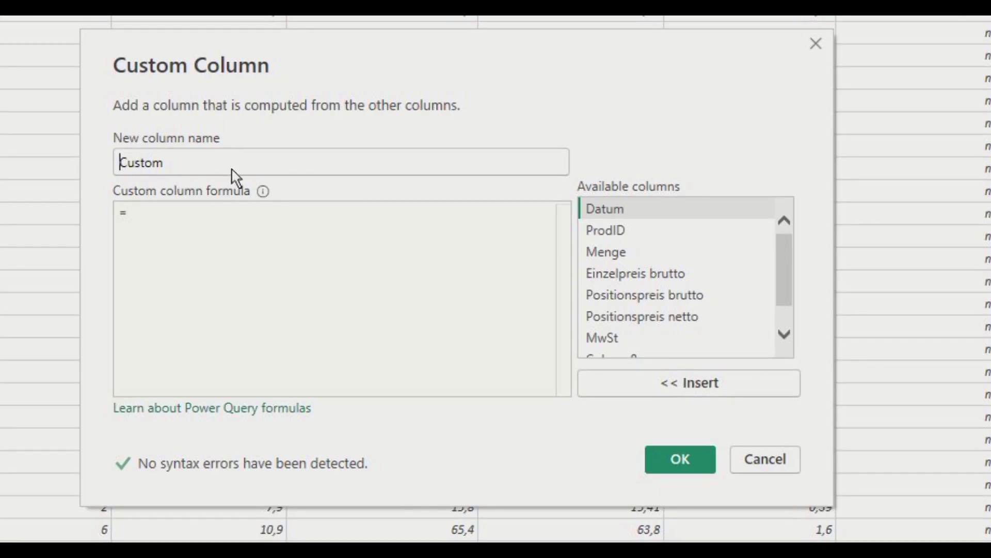
left_click(232, 169)
double_click(233, 173)
type("Shop")
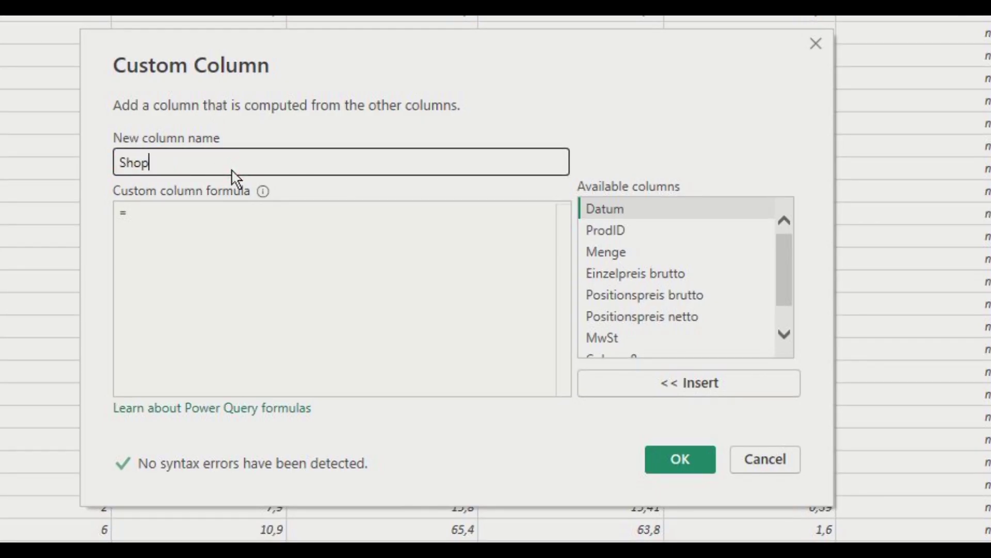
type("ID")
left_click(235, 232)
type("1001")
left_click(671, 459)
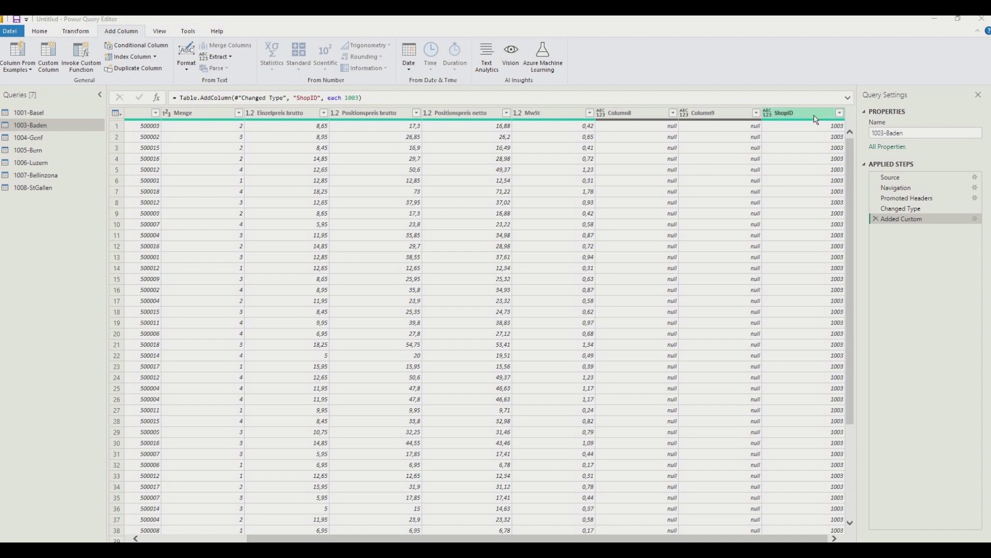
Step: Set the ShopID column's data type to Whole Number
left_click(769, 114)
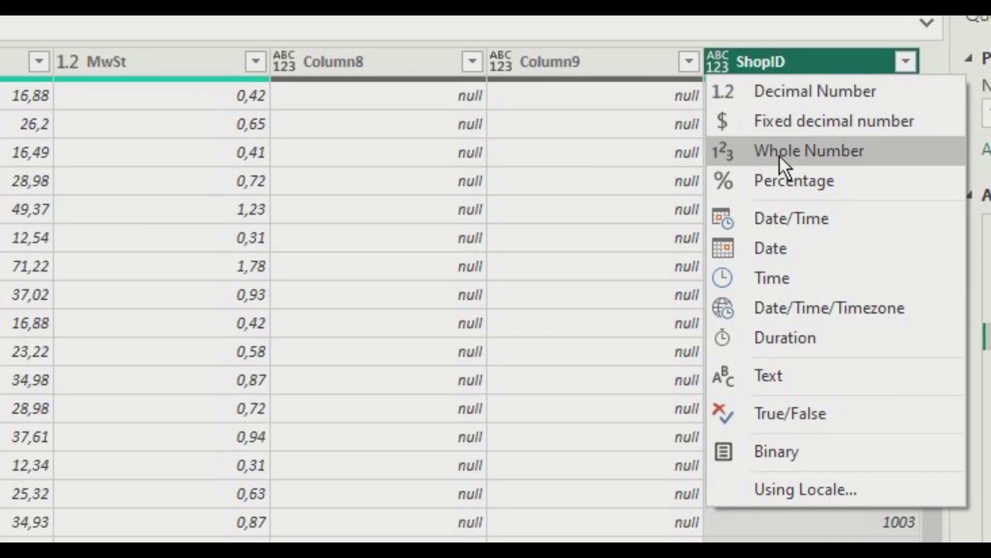
left_click(781, 156)
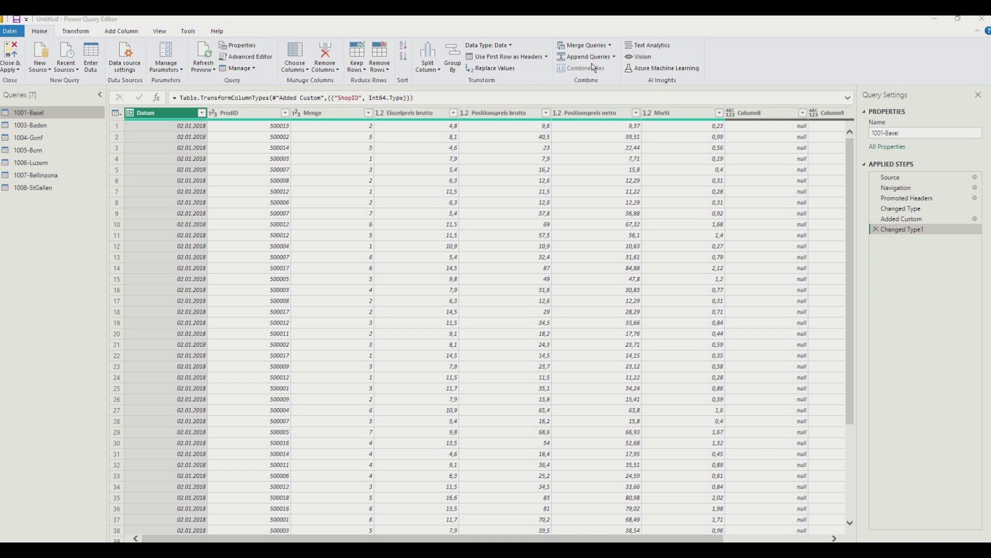
left_click(614, 57)
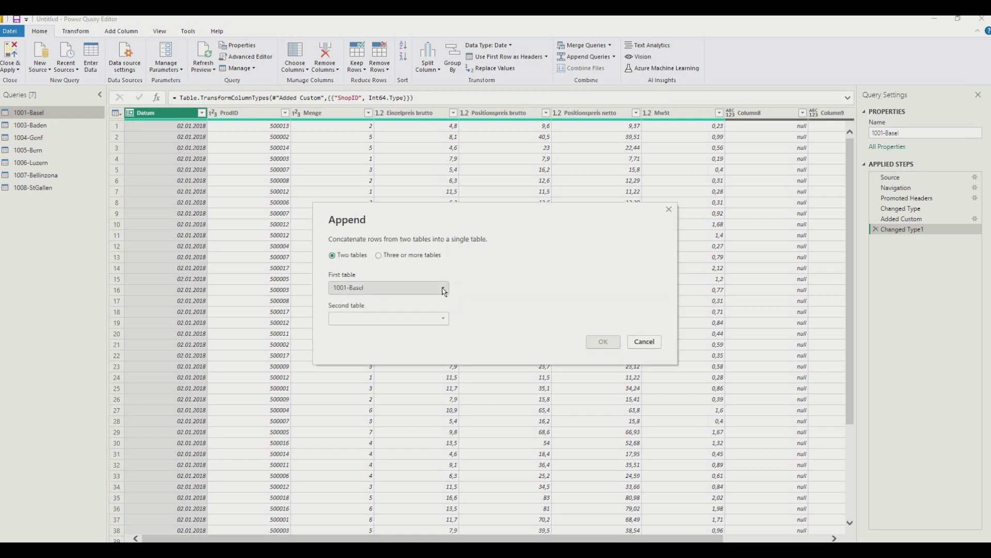
Step: Append 1001-Basel with 1003-Baden through 1008-StGallen as a new combined query
left_click(379, 256)
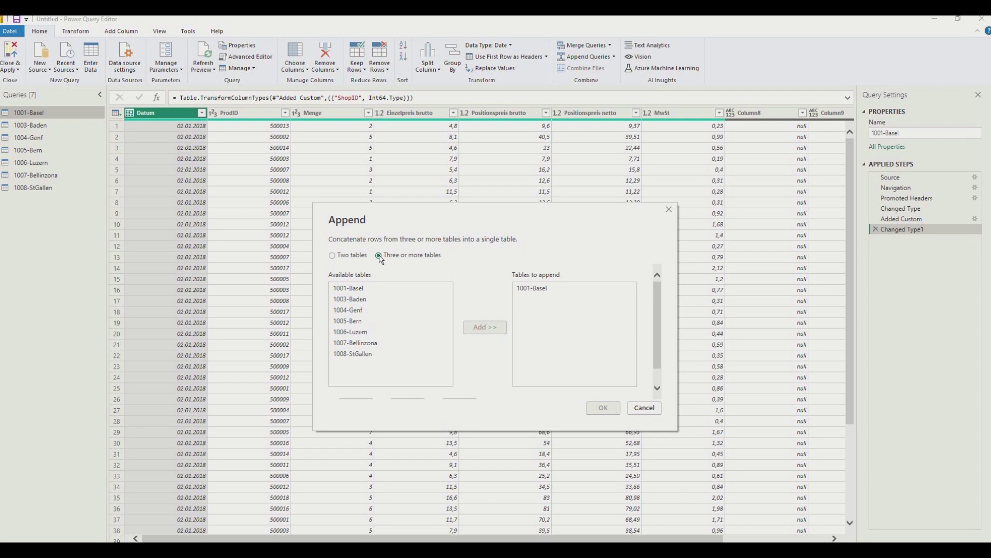
double_click(361, 299)
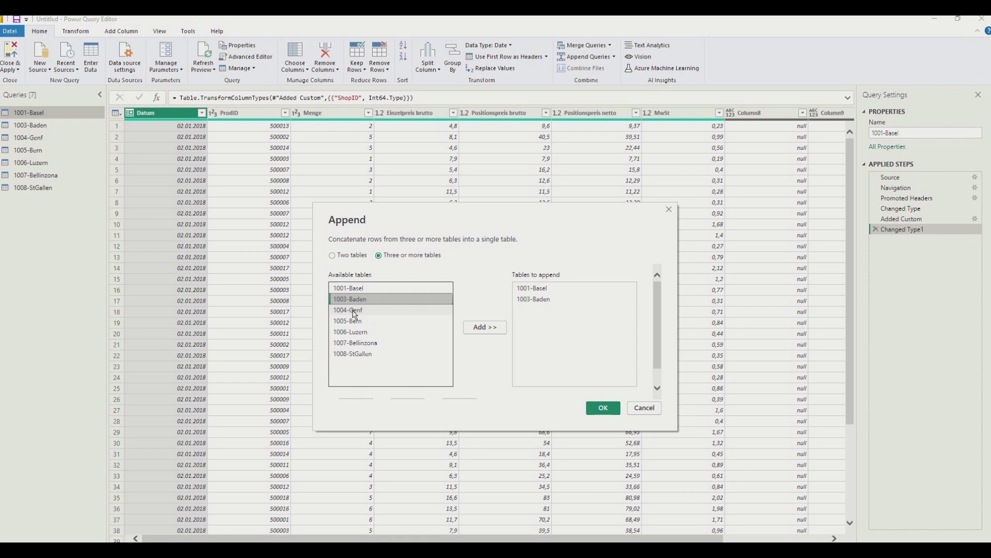
double_click(355, 310)
double_click(356, 321)
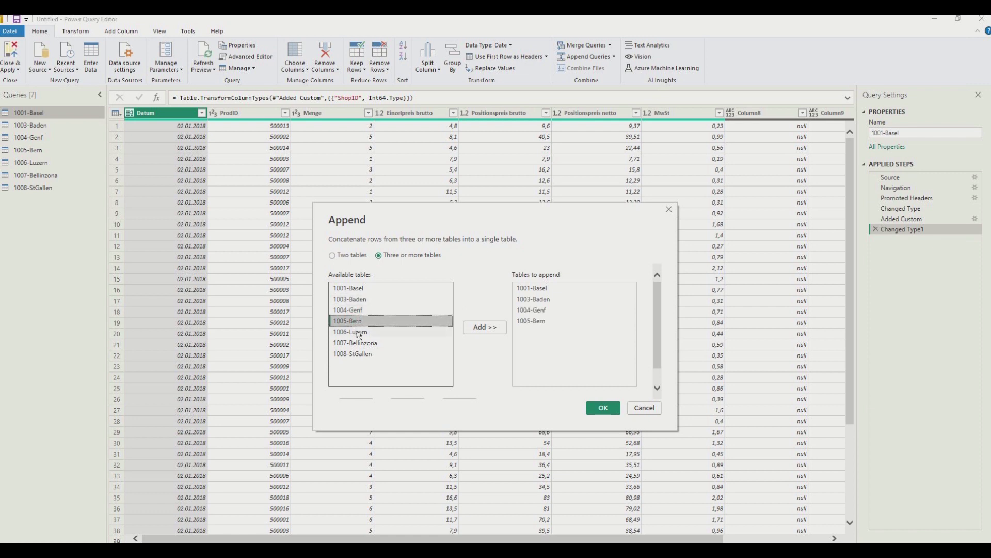
double_click(358, 333)
double_click(356, 343)
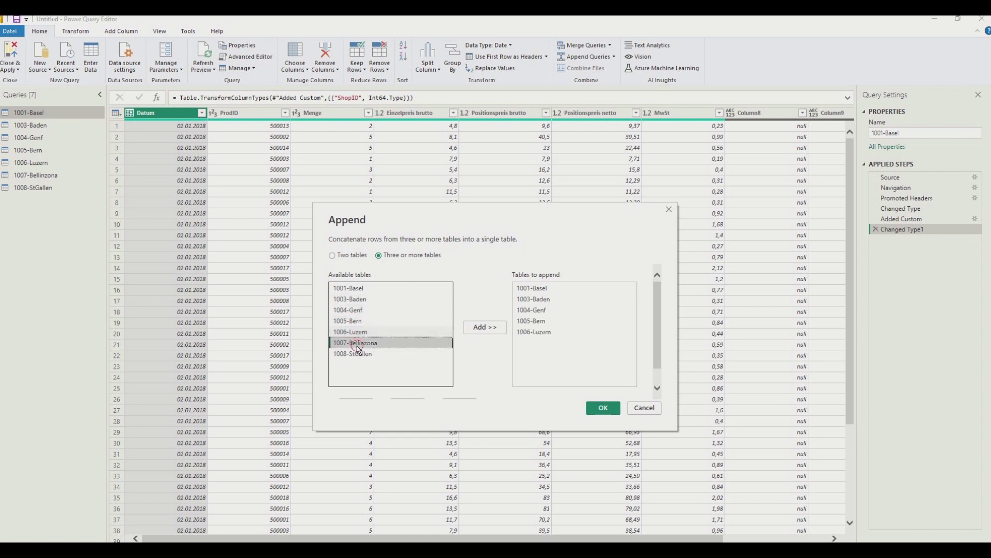
left_click(360, 354)
double_click(359, 355)
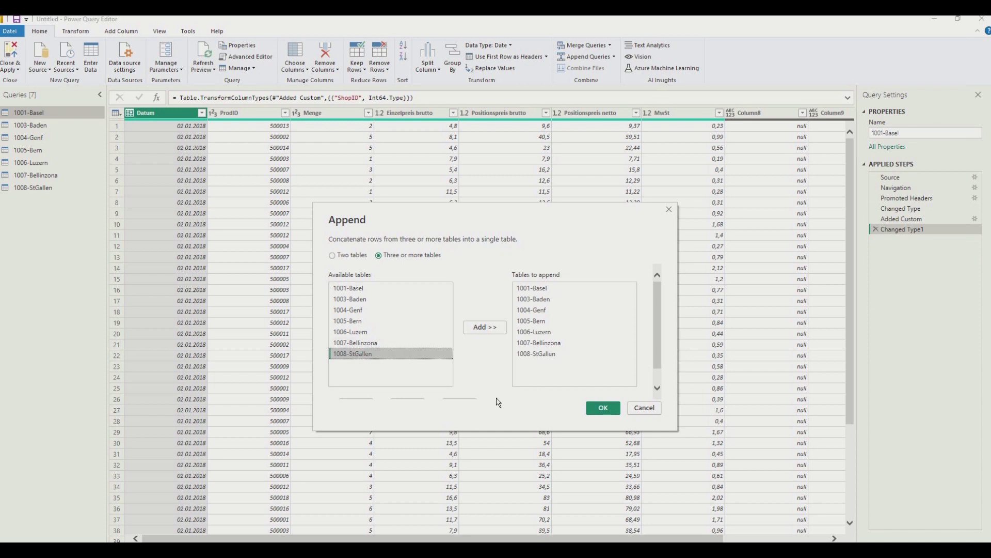
left_click(603, 408)
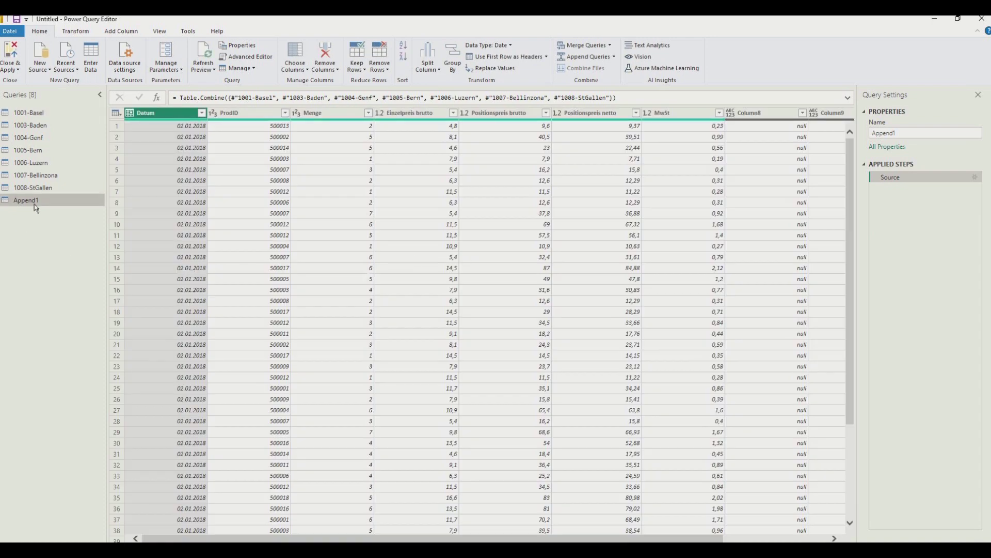
Step: Rename the Append1 query to FACT_sales_2018-2019
left_click(35, 205)
left_click(35, 205)
type("FACT_sales_2018-2019")
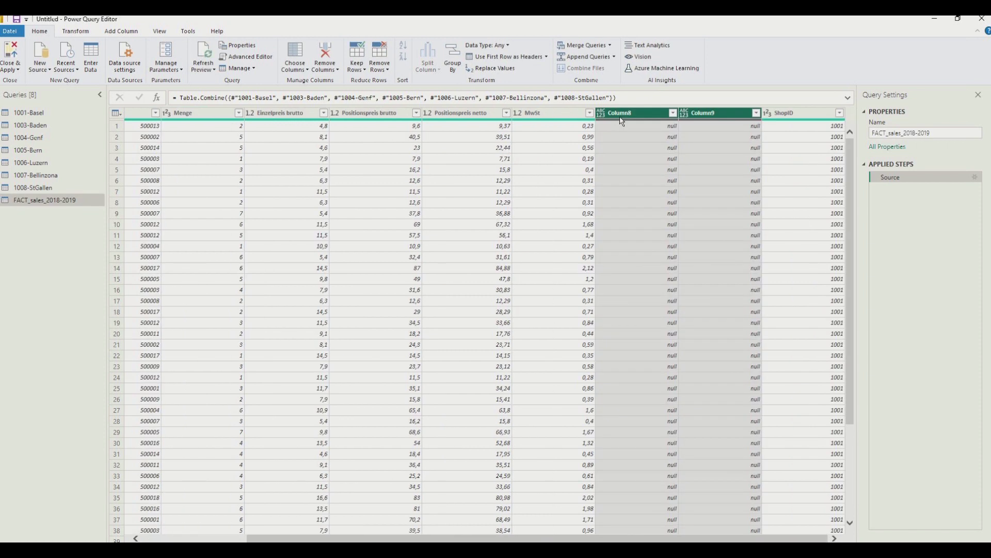
Step: Remove the empty Column8 and Column9, then add a Filtered Rows step on ShopID
left_click(327, 57)
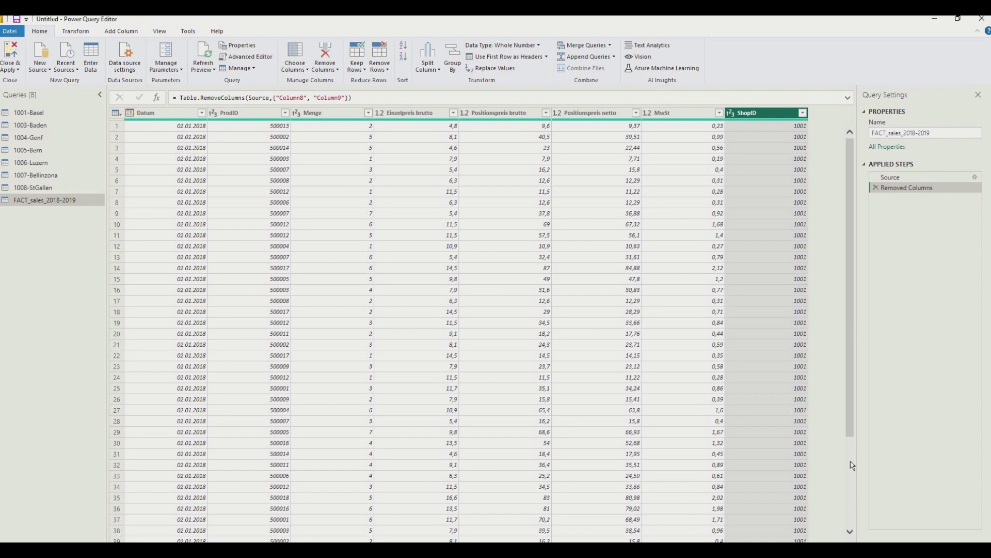
key("alt+Down")
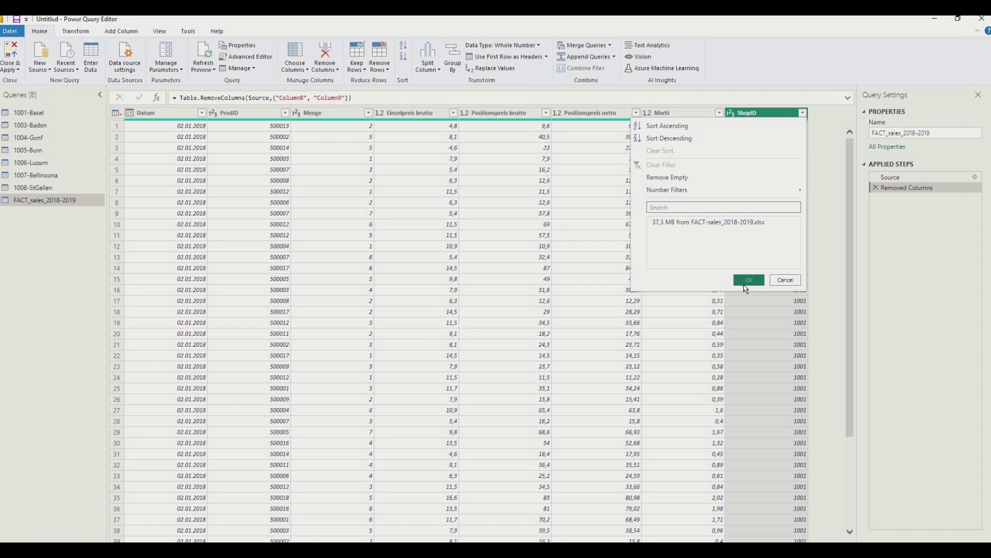
left_click(748, 280)
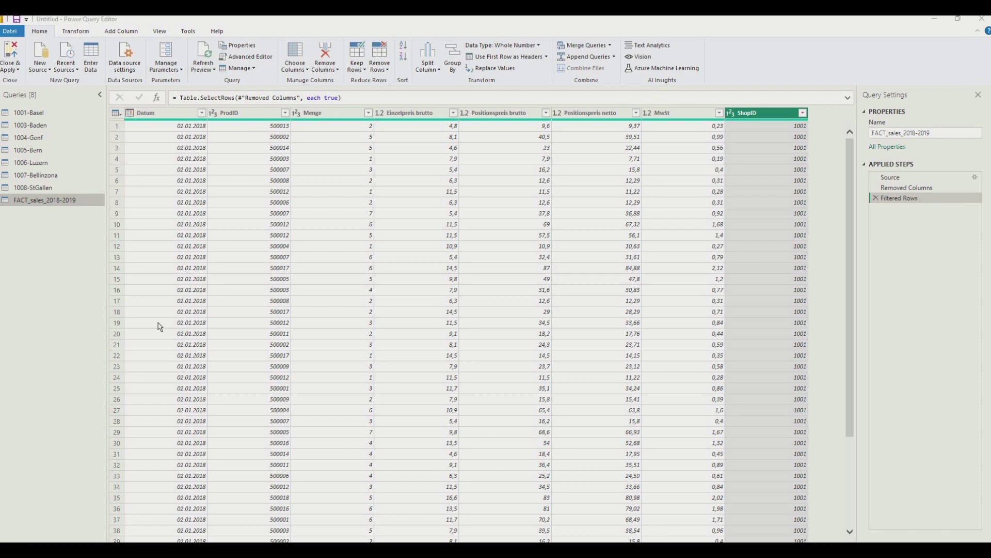
Step: Turn off Enable load for the 1008-StGallen and 1007-Bellinzona queries
right_click(20, 193)
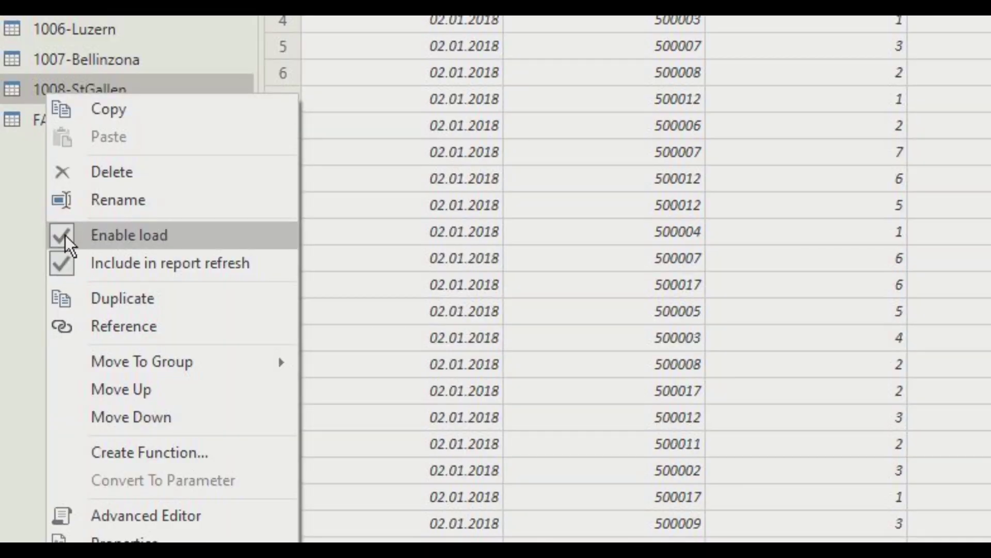
left_click(68, 241)
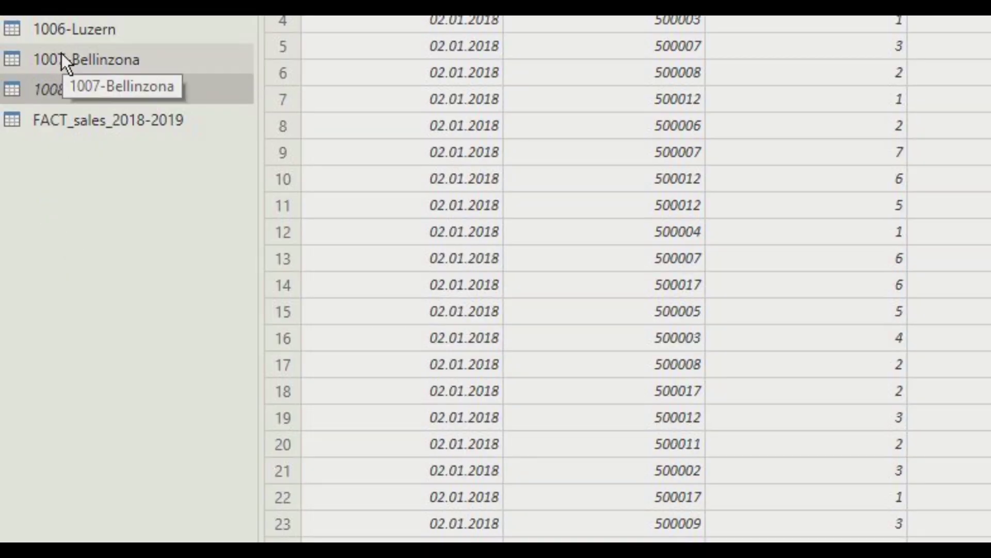
right_click(60, 54)
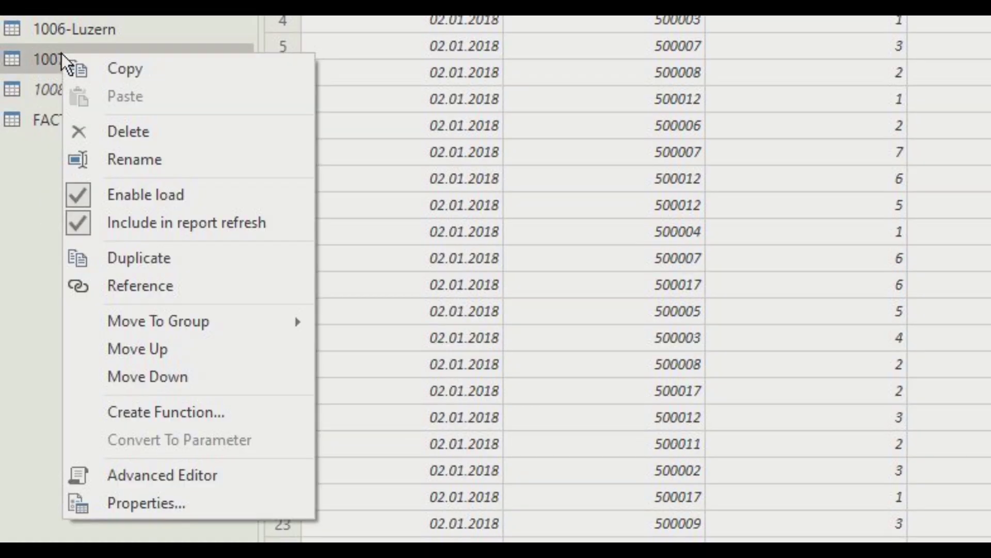
left_click(80, 195)
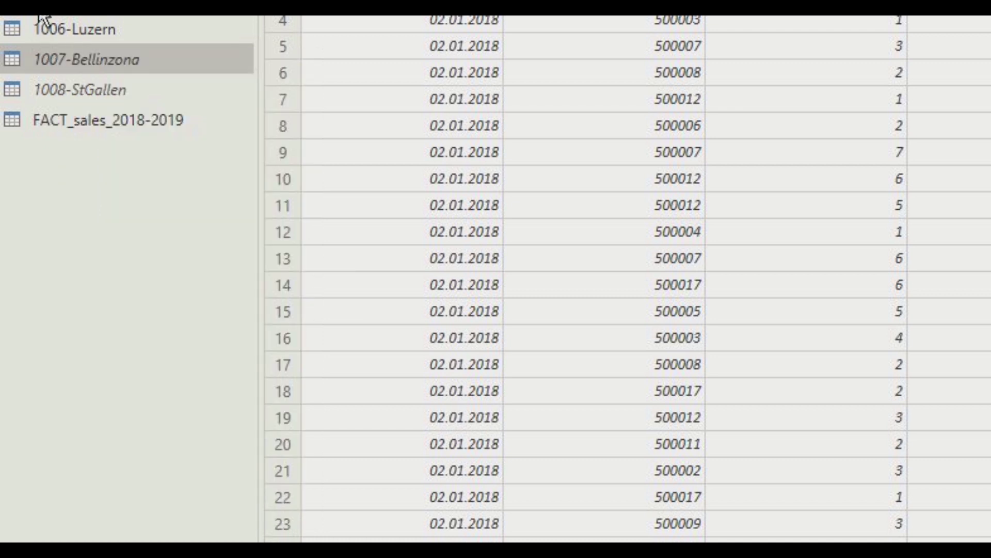
right_click(51, 30)
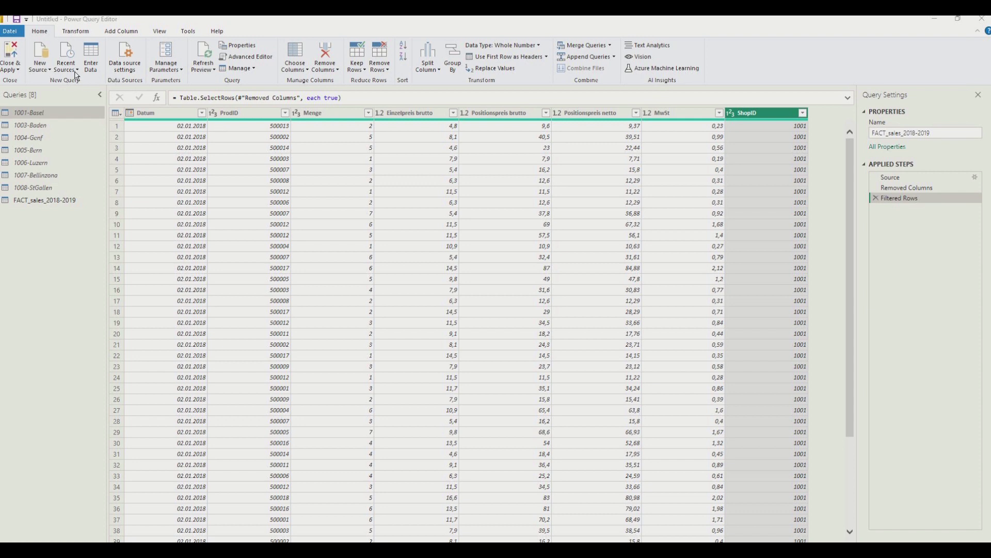
Step: Import FACT-sales_ZRH-mit-bons_ab_Feb-2019_CSV.csv as a new Text/CSV query
left_click(40, 69)
left_click(49, 73)
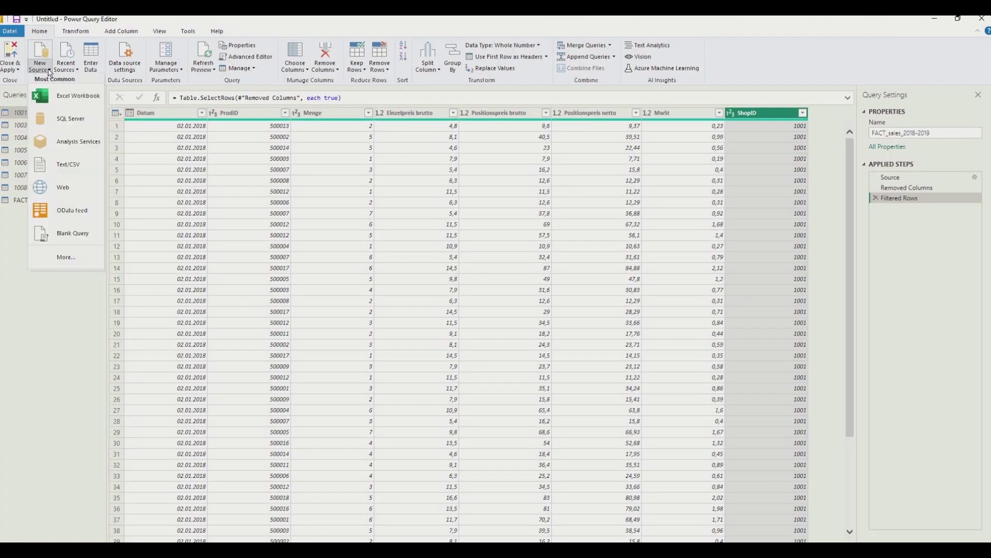
left_click(76, 168)
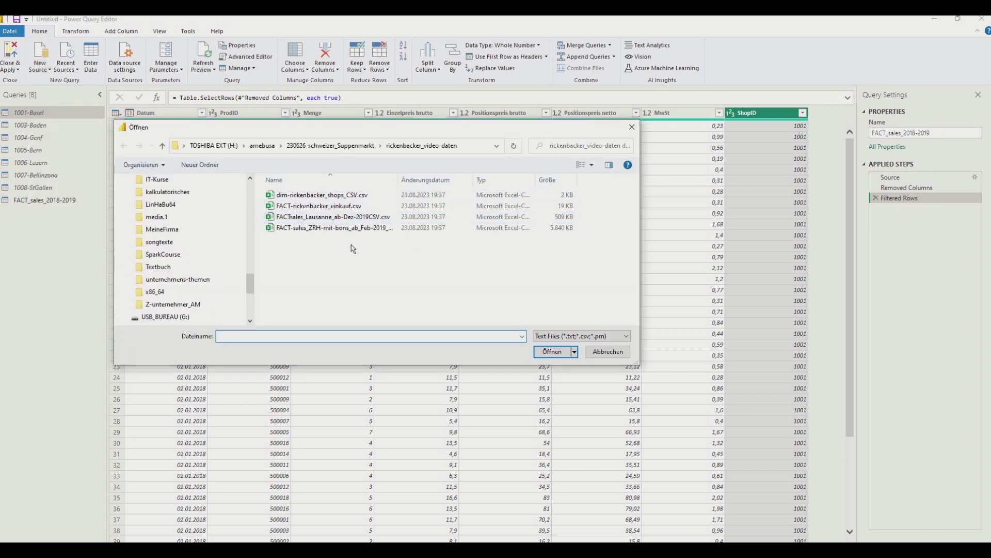
double_click(305, 228)
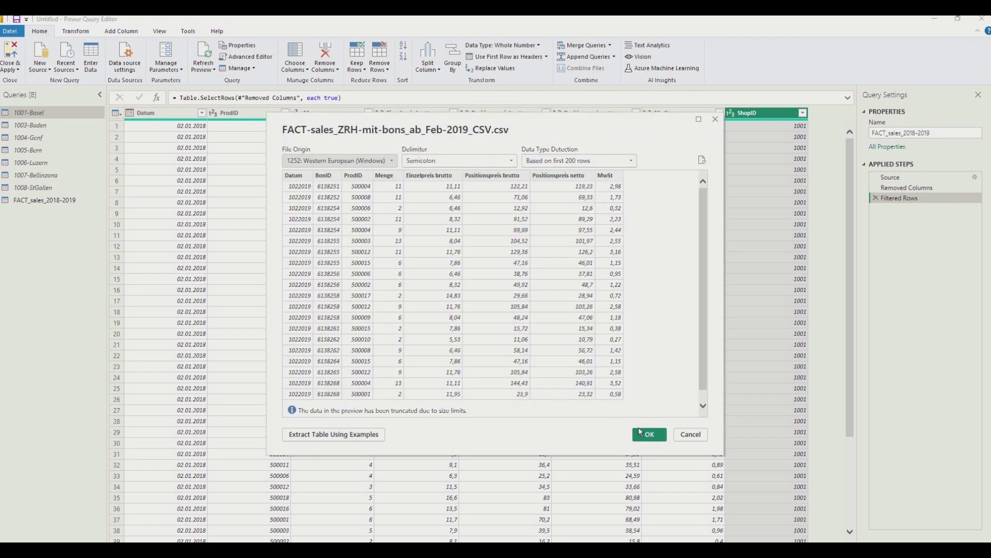
left_click(646, 433)
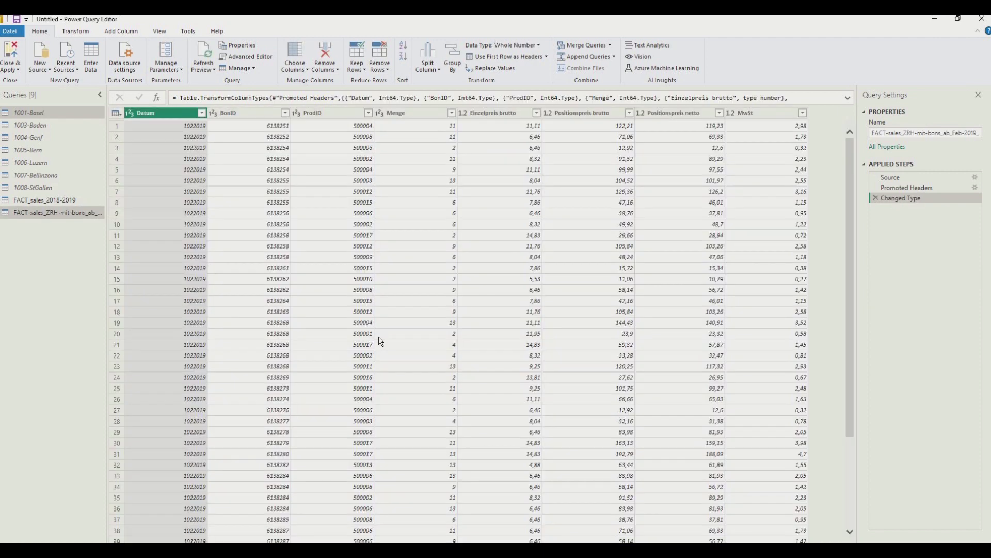
Step: Duplicate the Zurich sales query and remove the BonID column from the copy
right_click(53, 218)
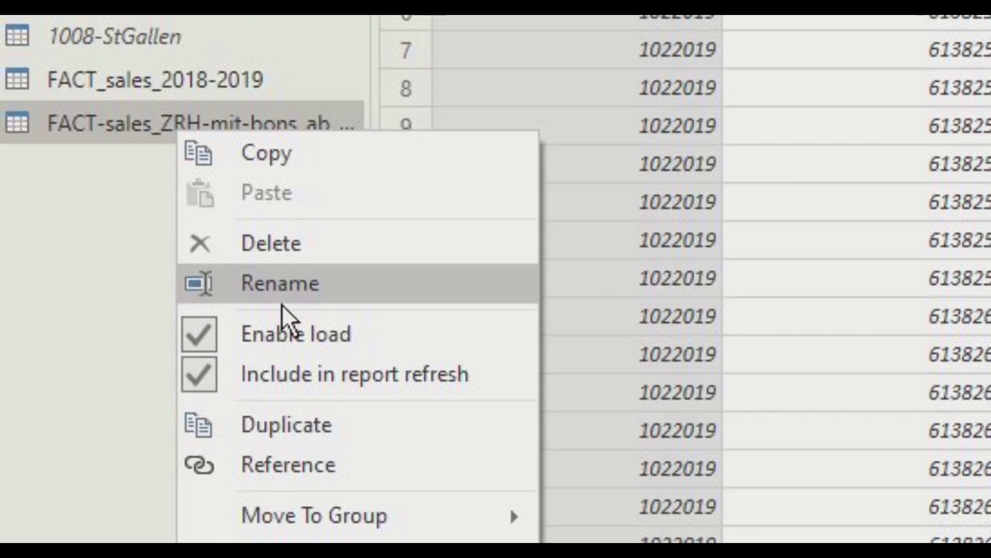
left_click(98, 300)
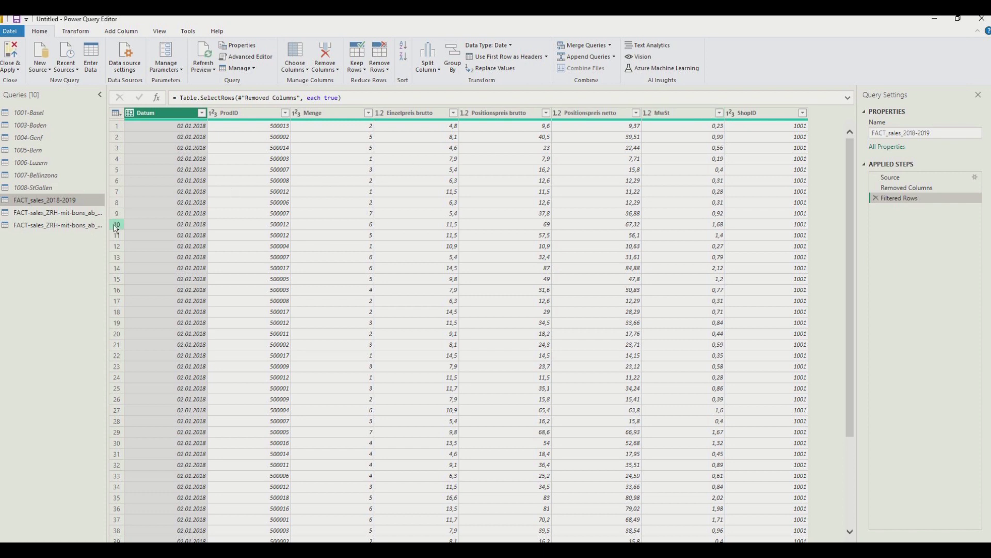
left_click(61, 227)
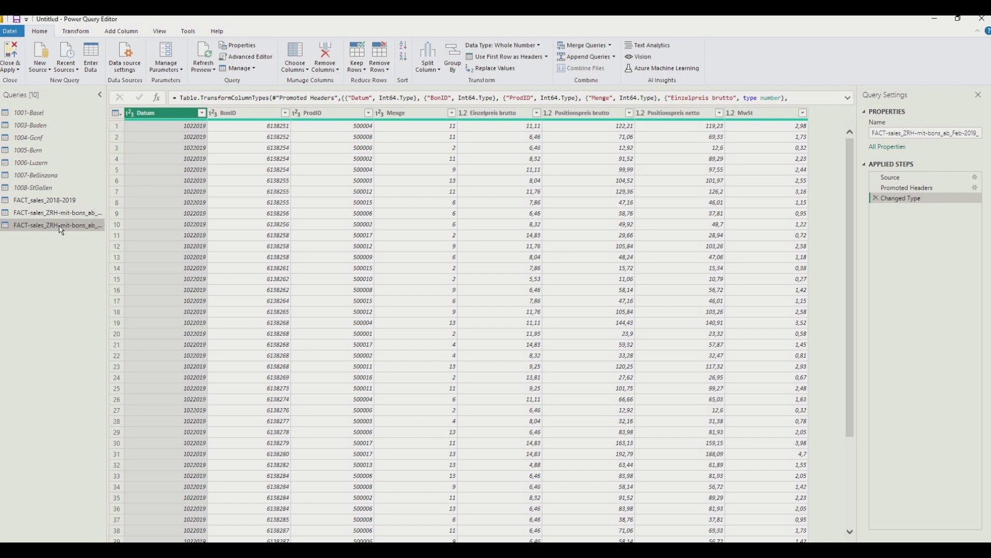
left_click(253, 119)
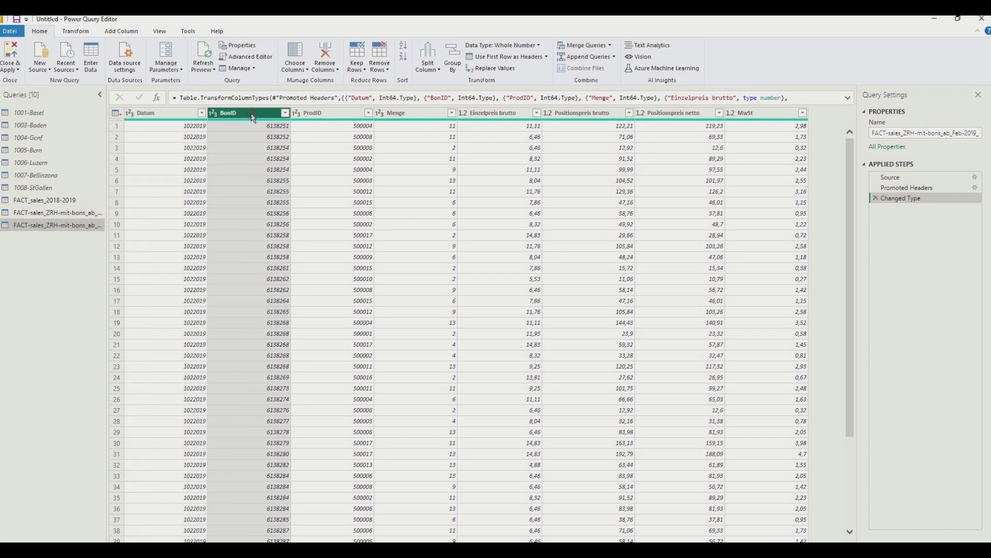
left_click(326, 60)
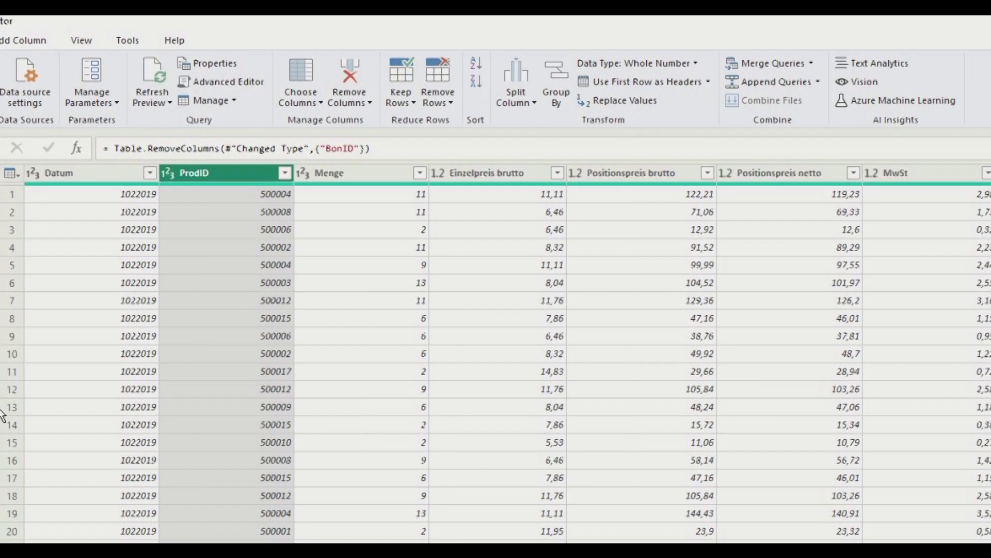
left_click(3, 413)
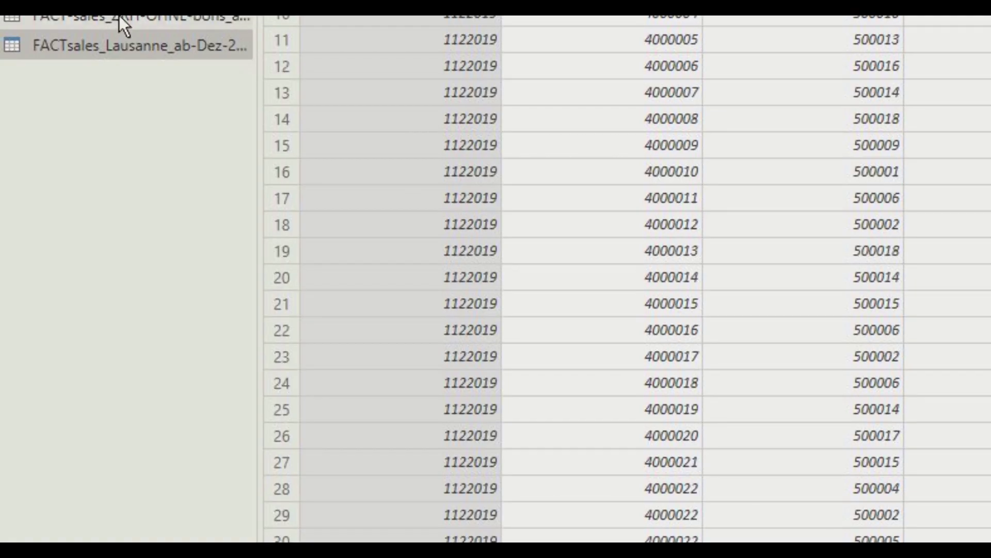
Step: Duplicate the FACTsales_Lausanne sales query
right_click(136, 50)
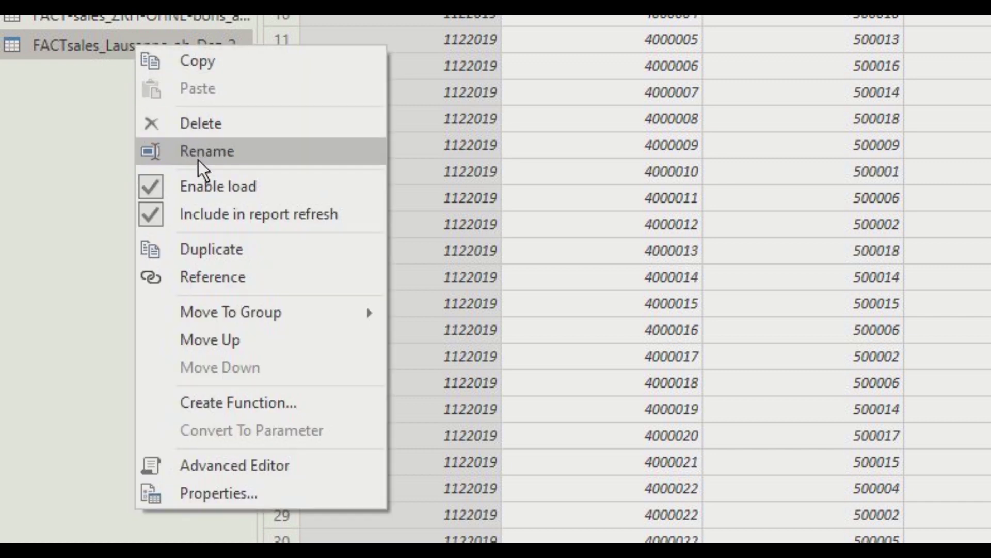
left_click(218, 255)
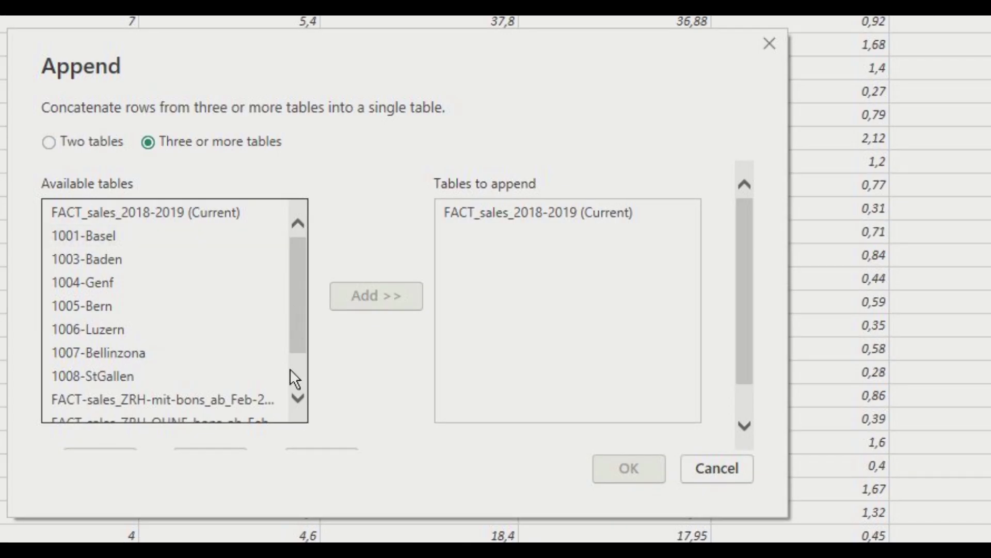
Step: Rearrange the tables in the Append dialog, then close it
left_click_drag(298, 326, 302, 379)
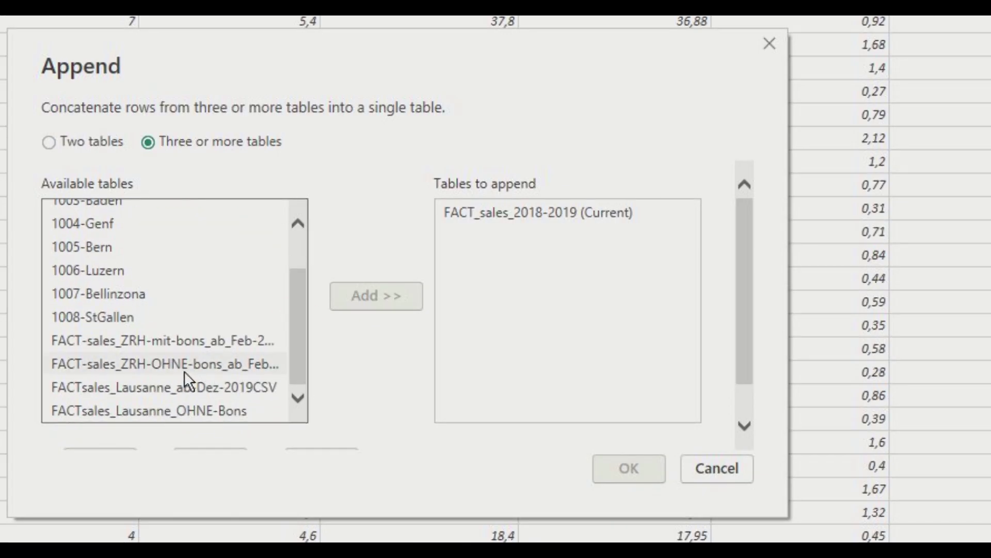
left_click(722, 477)
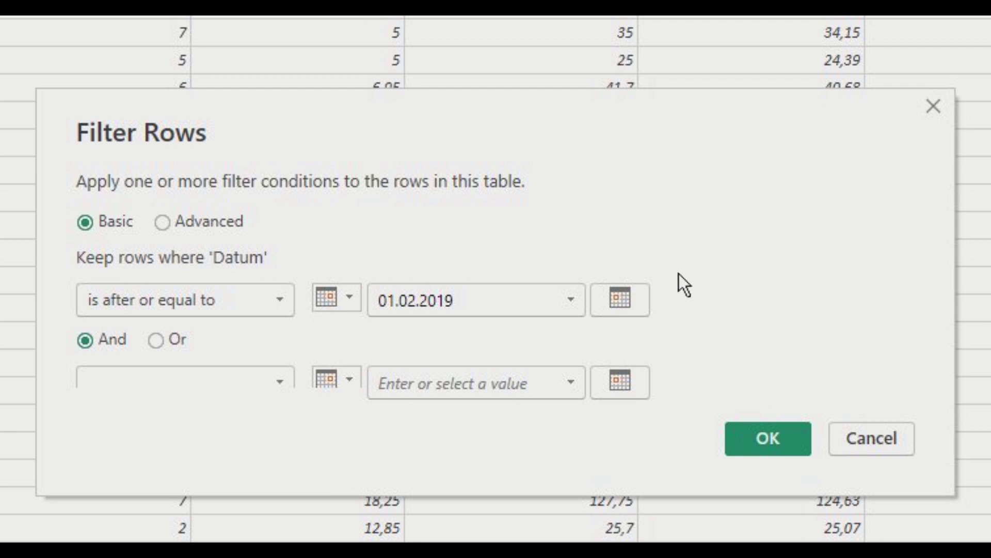
Step: Filter Datum to 'is after or equal to' 01.02.2019
left_click(776, 441)
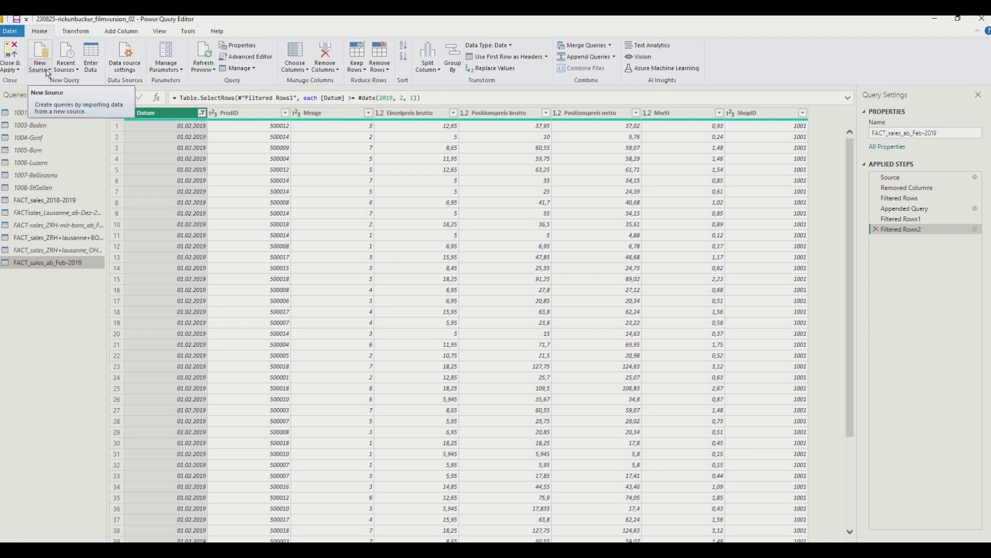
Step: Start a new Text/CSV data source for the dim shops CSV file
left_click(47, 68)
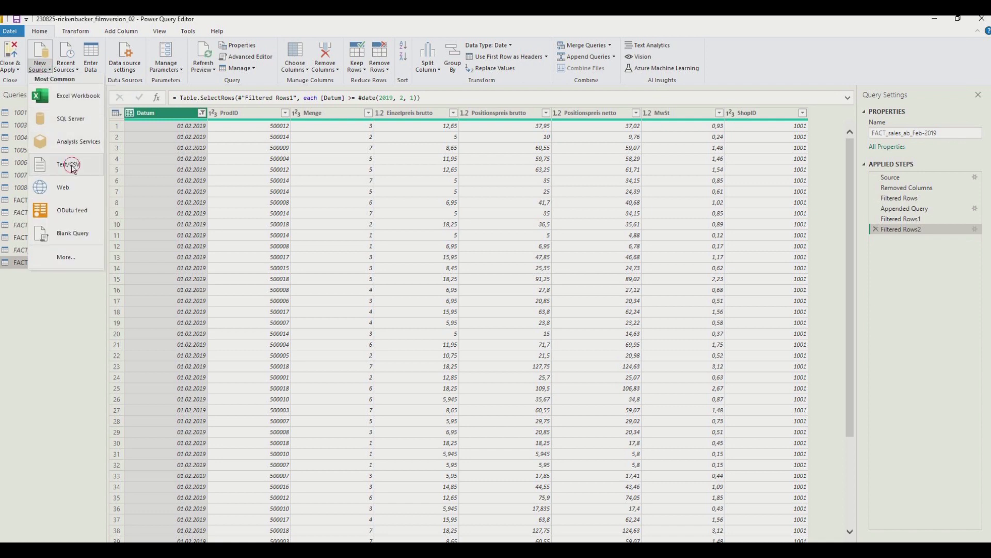
left_click(392, 185)
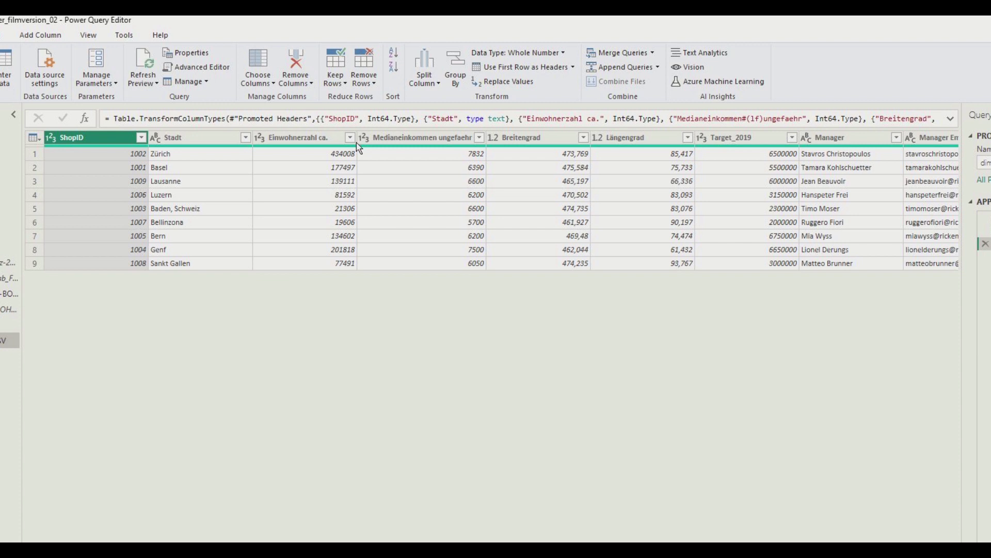
Step: Inspect the Medianeinkommen ungefaehr values and the Breitengrad and Längengrad column types
left_click(445, 155)
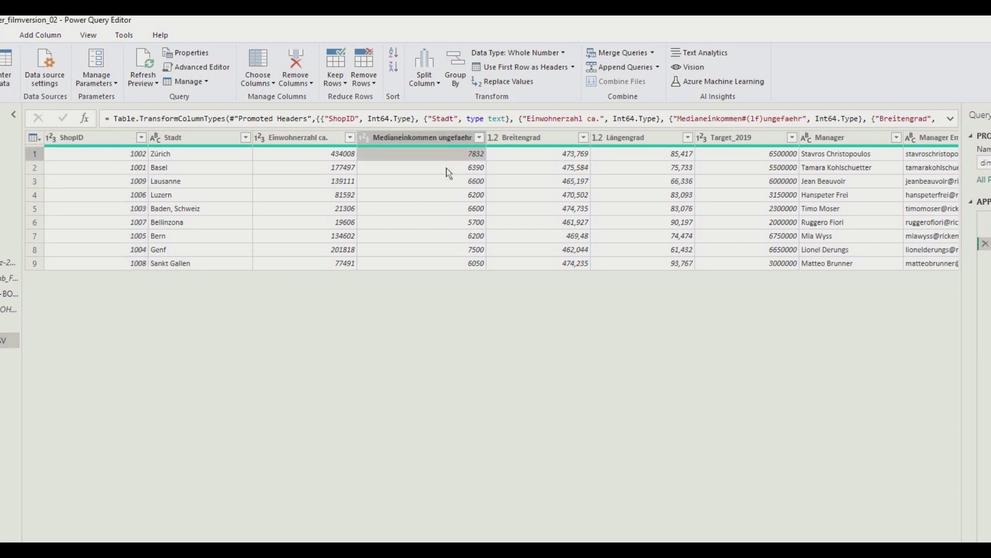
left_click(447, 169)
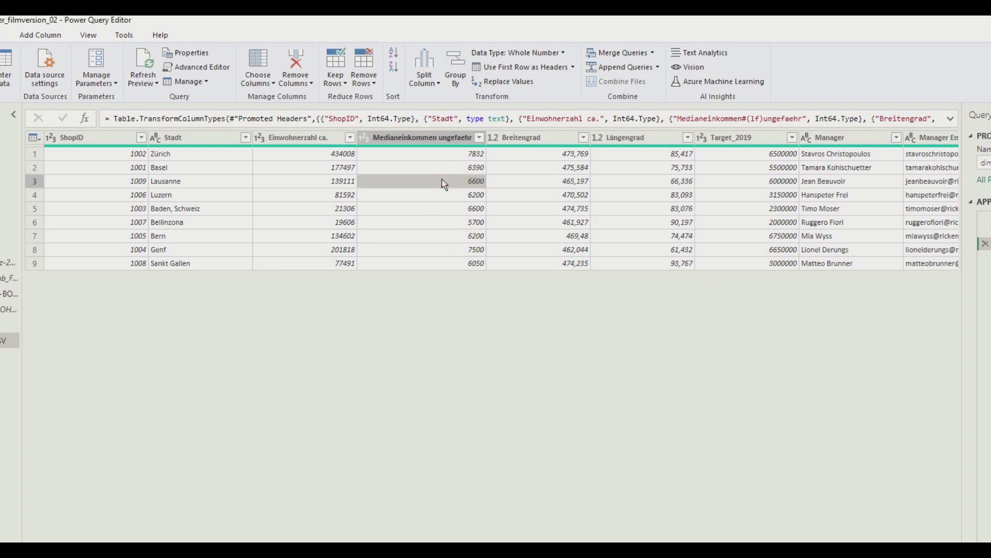
left_click(556, 154)
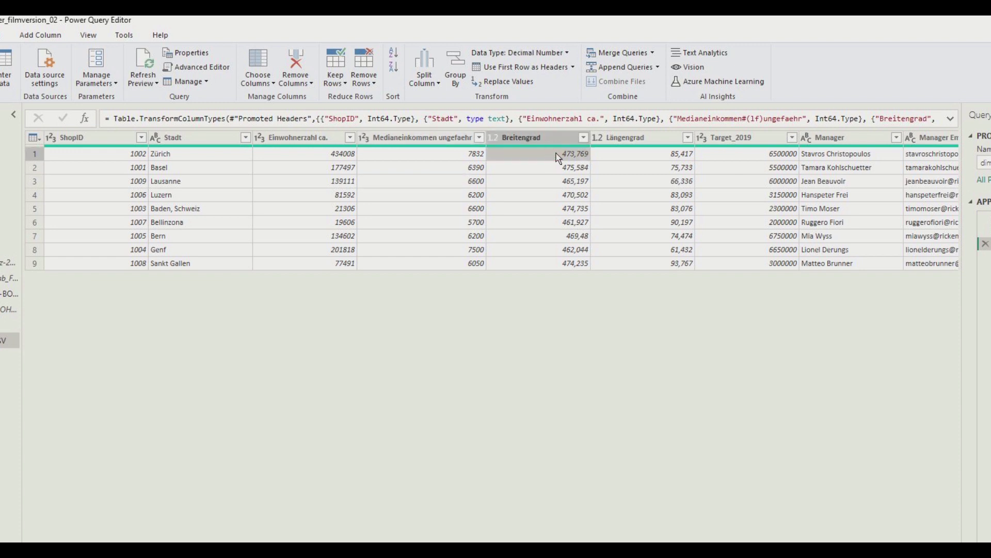
left_click(632, 154)
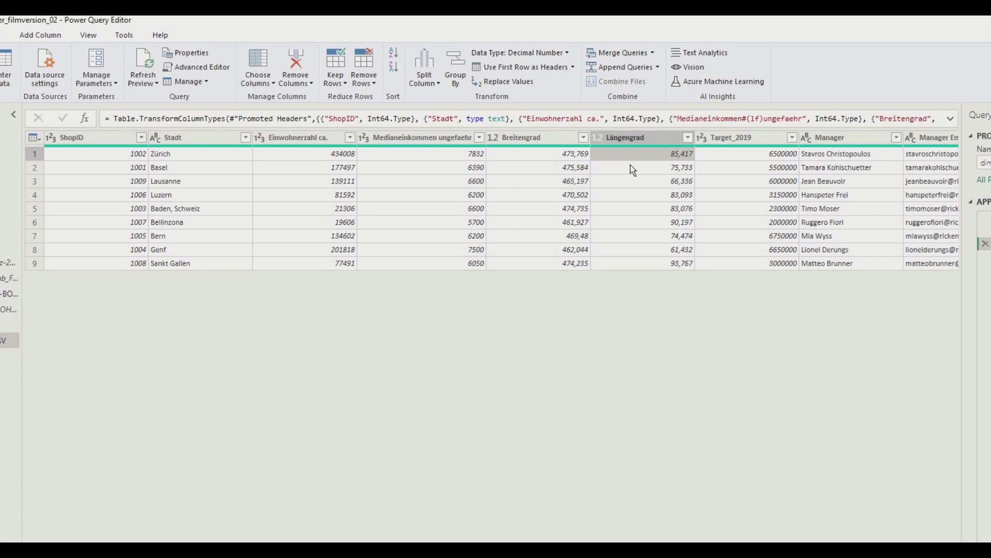
Step: Check the Target_2019, Manager and Manager Email columns and their values
left_click(754, 154)
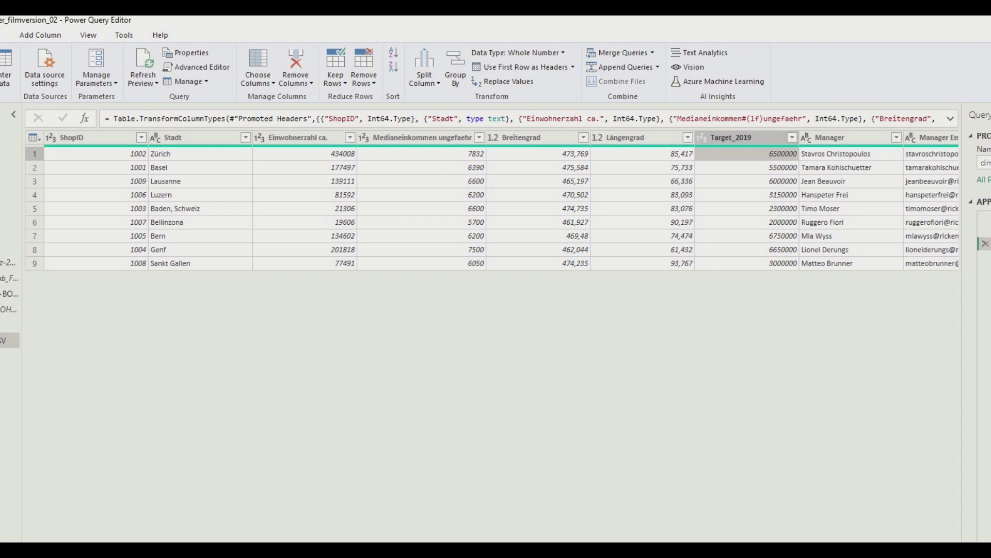
scroll(495, 207, "right", 3)
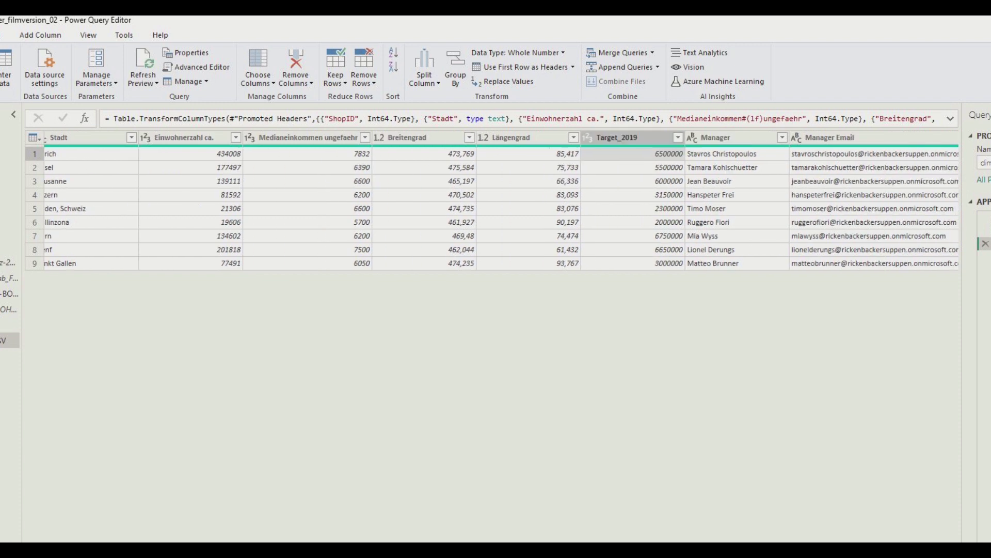
left_click(666, 183)
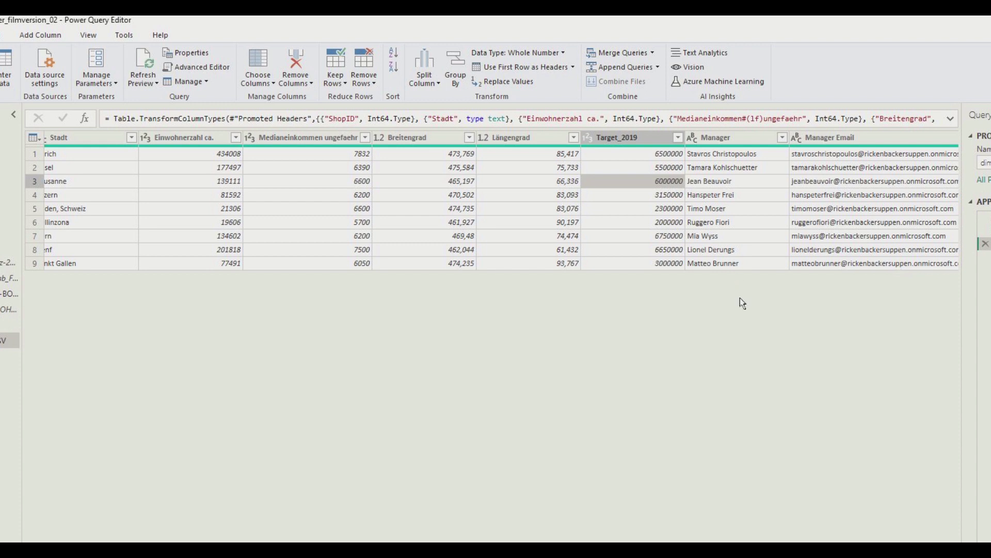
left_click(733, 158)
left_click(852, 163)
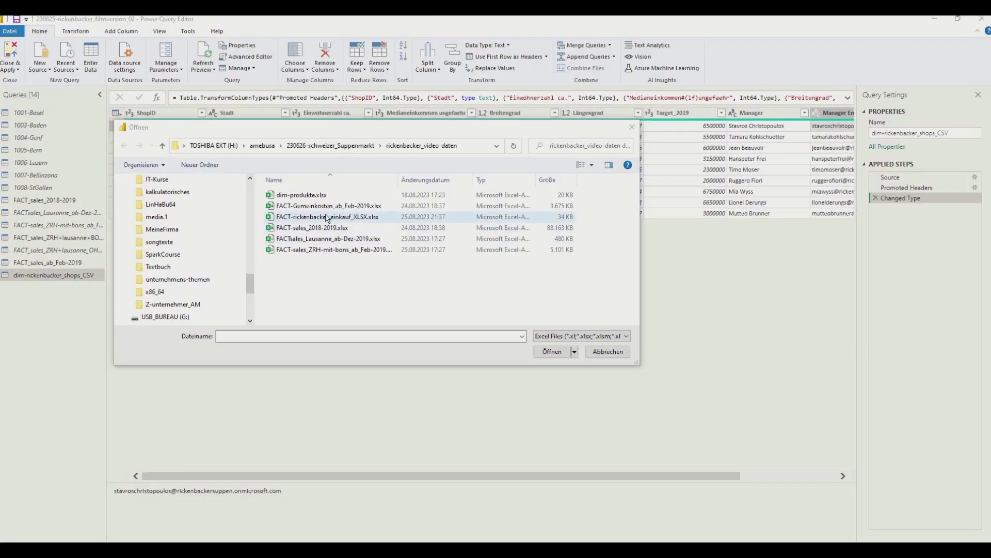
Step: Open FACT-rickenbacker_einkauf_XLSX.xlsx and import its FACT-rickenbacker_einkauf sheet
double_click(317, 227)
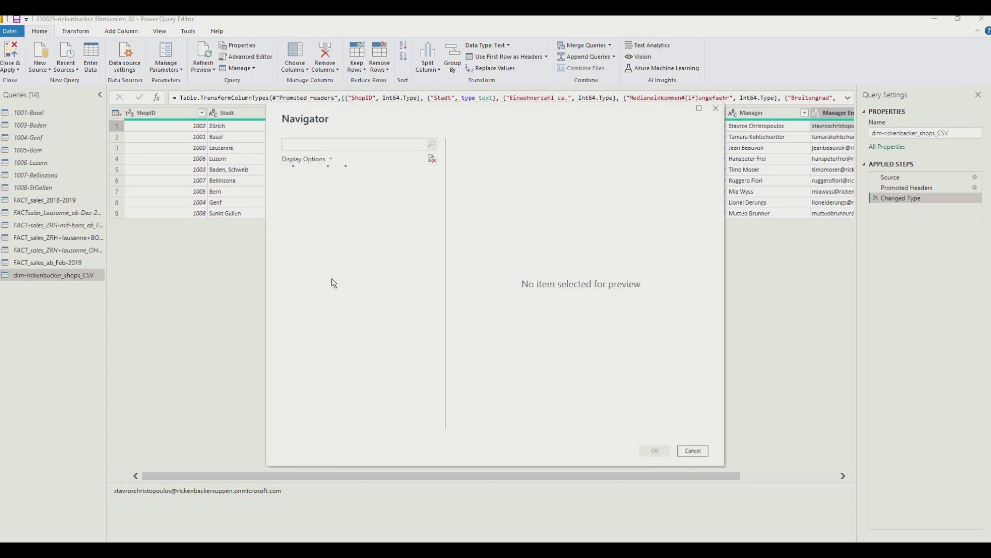
left_click(299, 188)
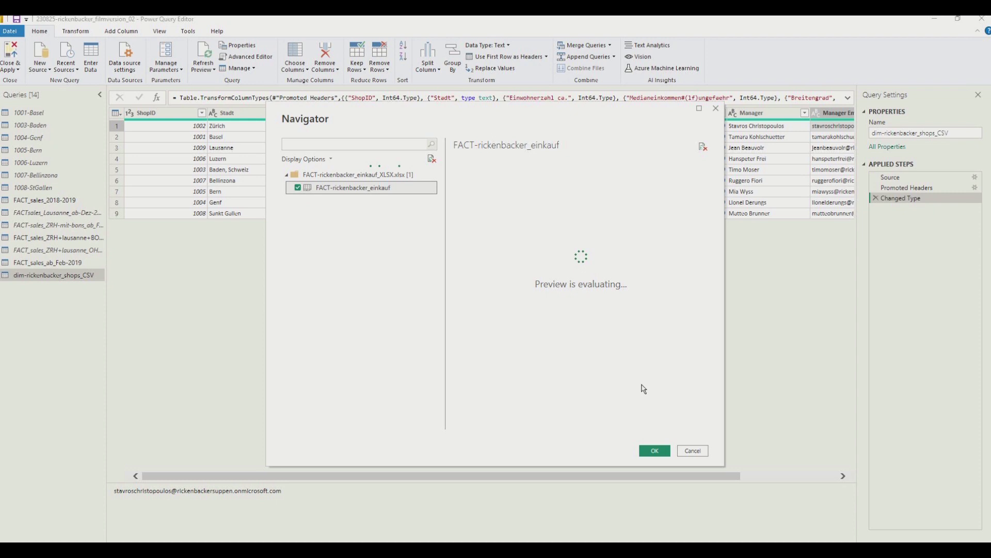
left_click(656, 453)
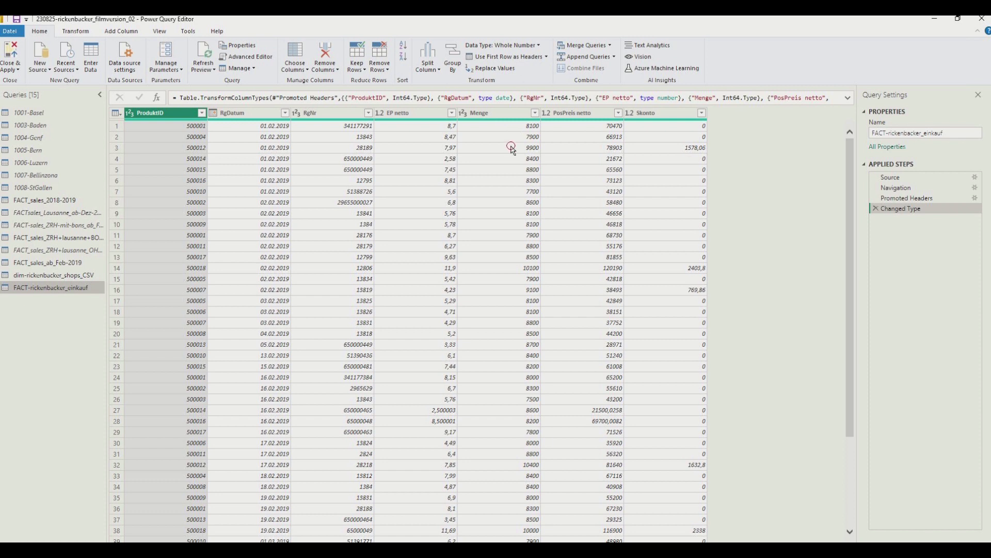
Step: Spot-check Menge, PosPreis netto and Skonto values, then switch to the data folder window
left_click(511, 148)
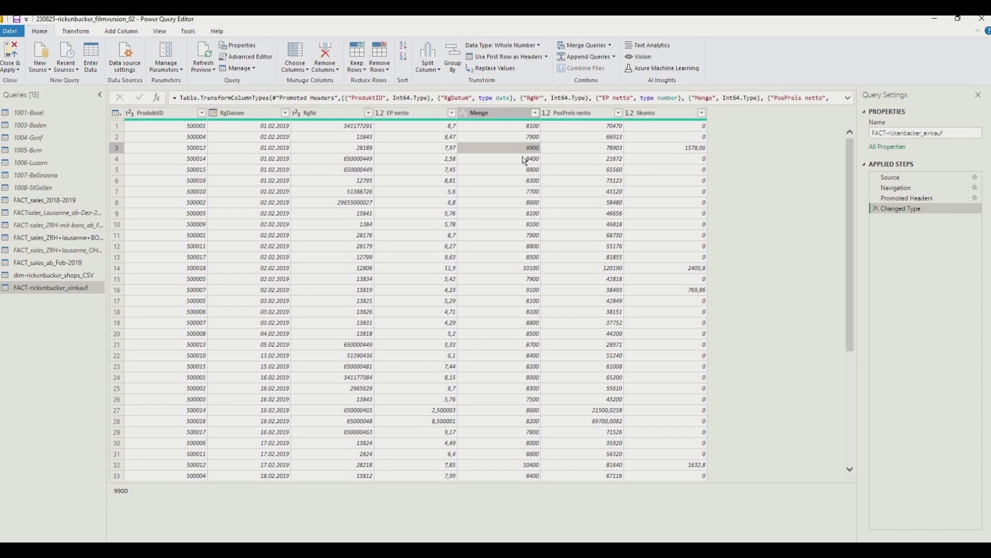
left_click(524, 161)
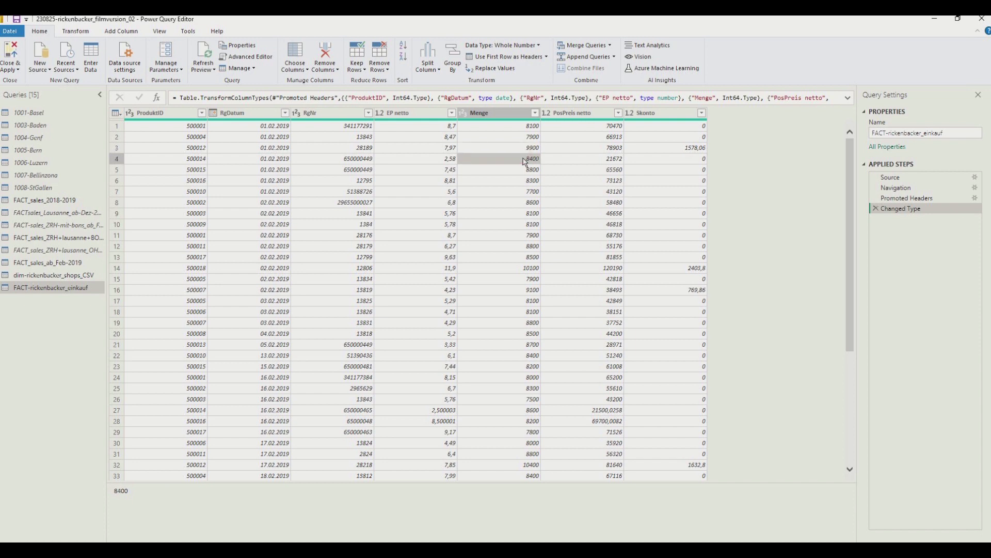
left_click(524, 168)
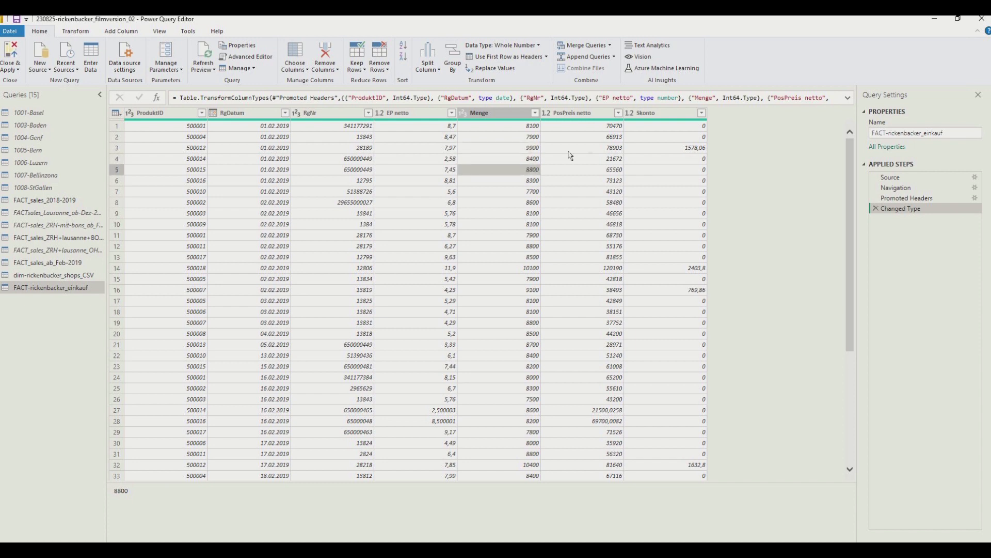
left_click(602, 192)
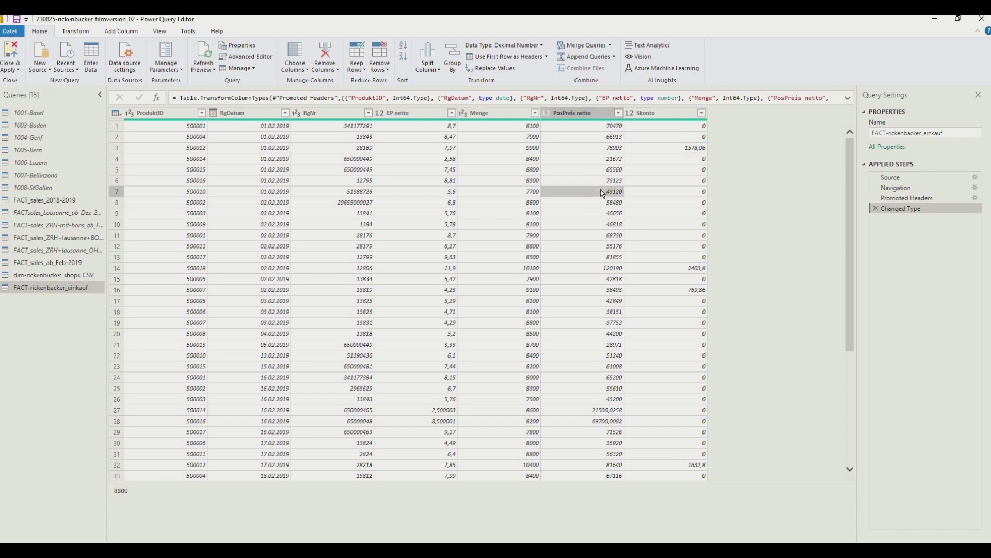
left_click(704, 150)
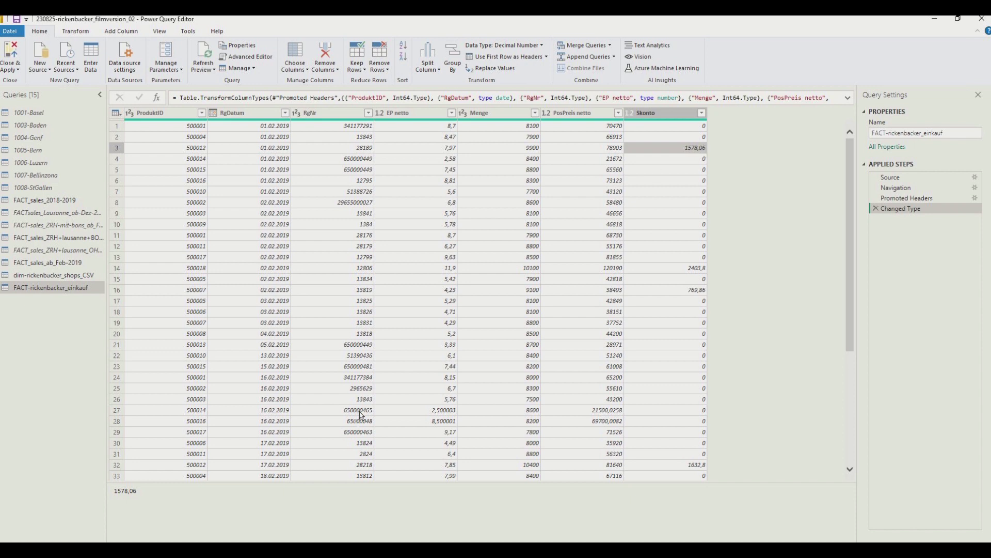
key("alt+Tab")
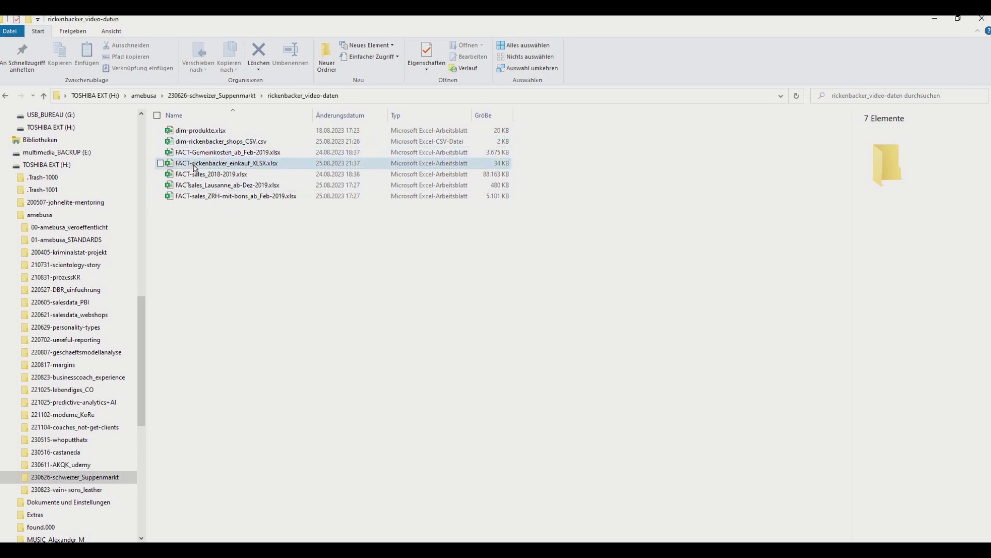
Step: Select FACT-Gemeinkosten_ab_Feb-2019.xlsx in the rickenbacker_video-daten folder
left_click(209, 155)
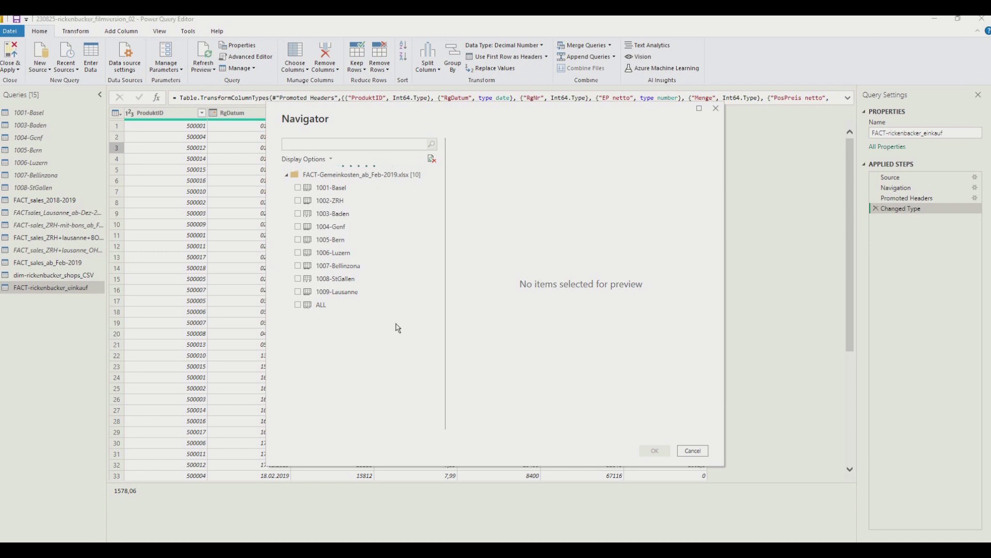
Step: Import the Gemeinkosten ALL sheet after checking its preview, then load the queries into the model
left_click(302, 308)
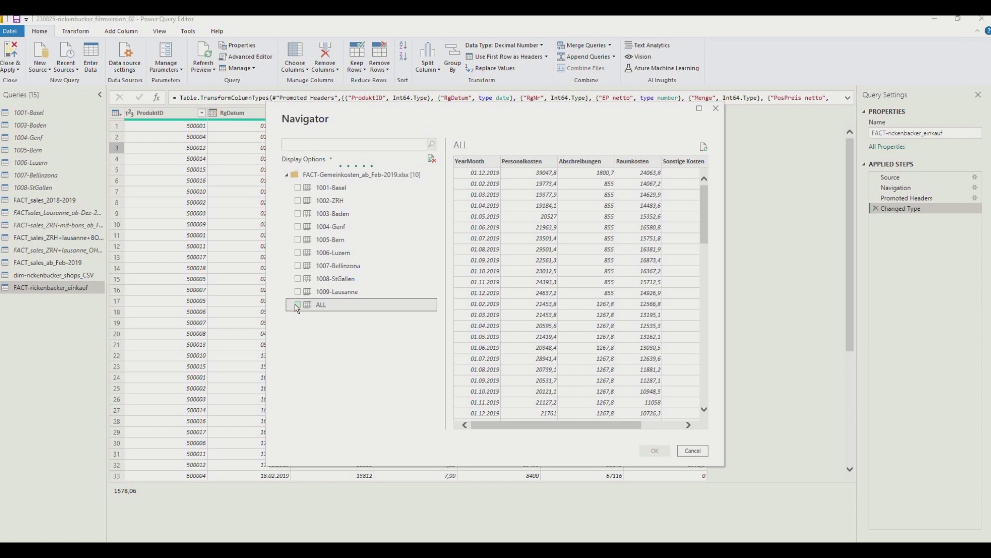
left_click(298, 305)
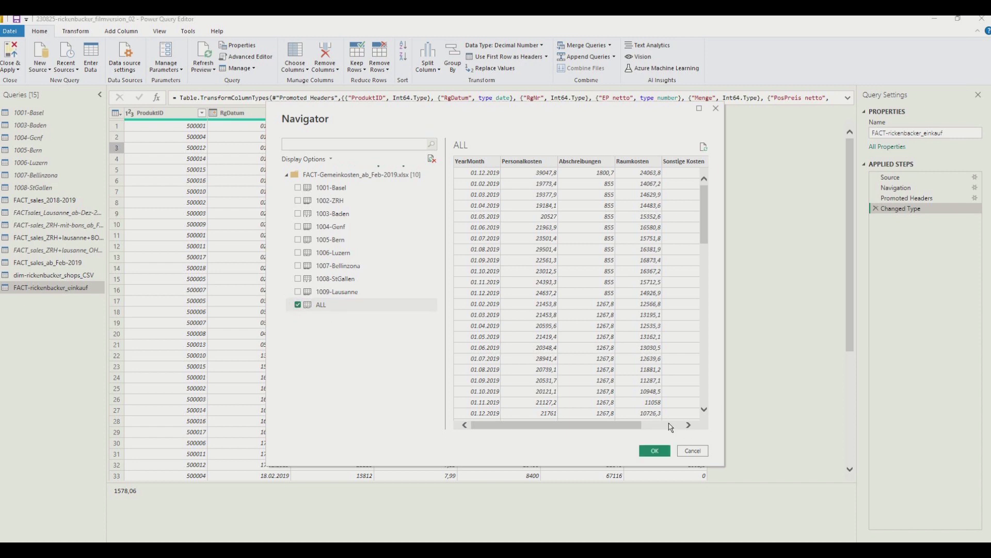
left_click(671, 425)
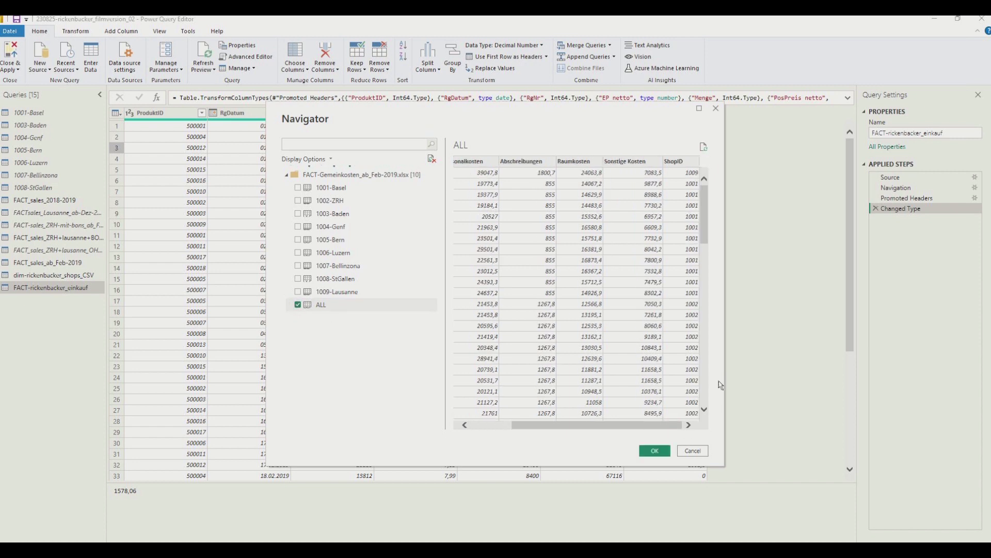
left_click(704, 387)
left_click(703, 387)
left_click(704, 387)
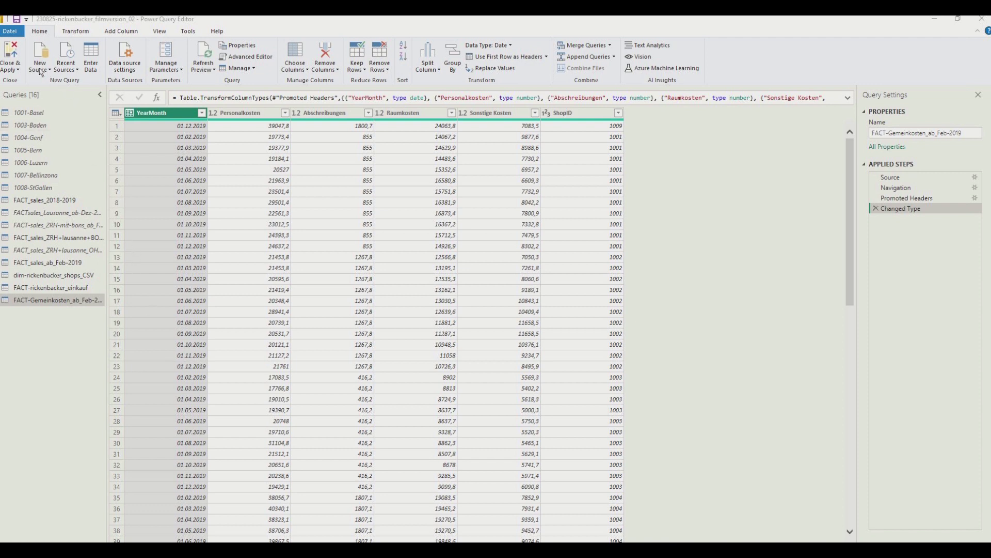
left_click(11, 58)
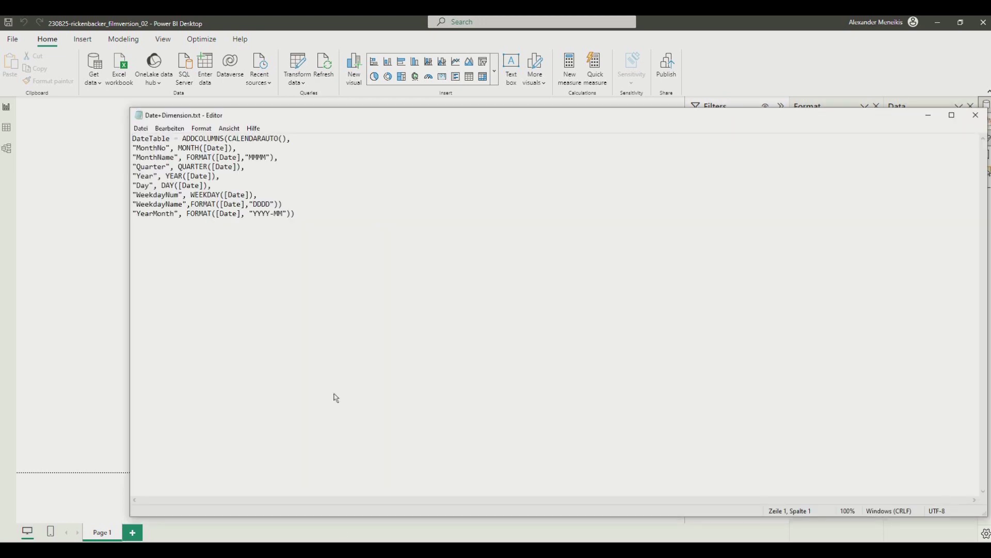
Step: Move the Notepad window aside and bring the Power BI window back to front
left_click_drag(390, 120, 445, 146)
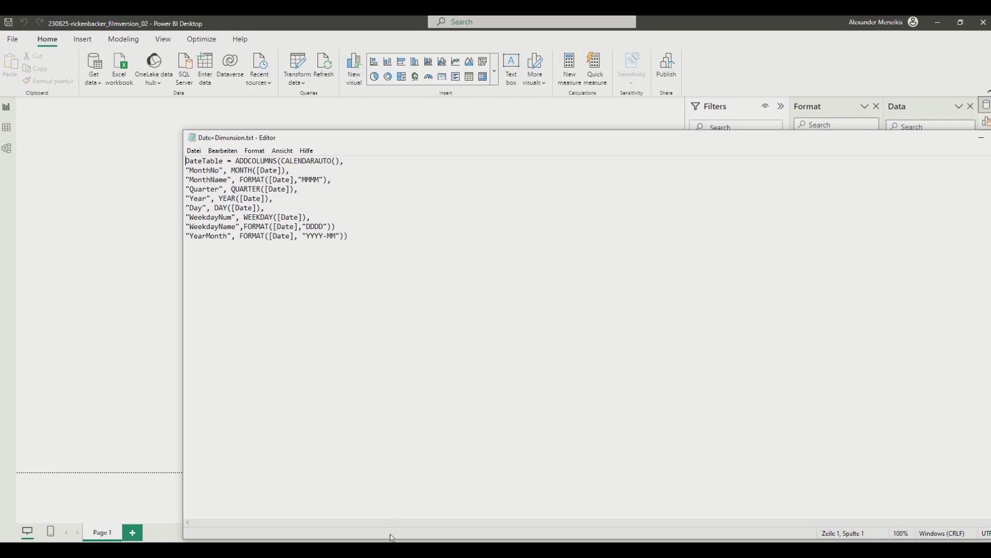
left_click(340, 540)
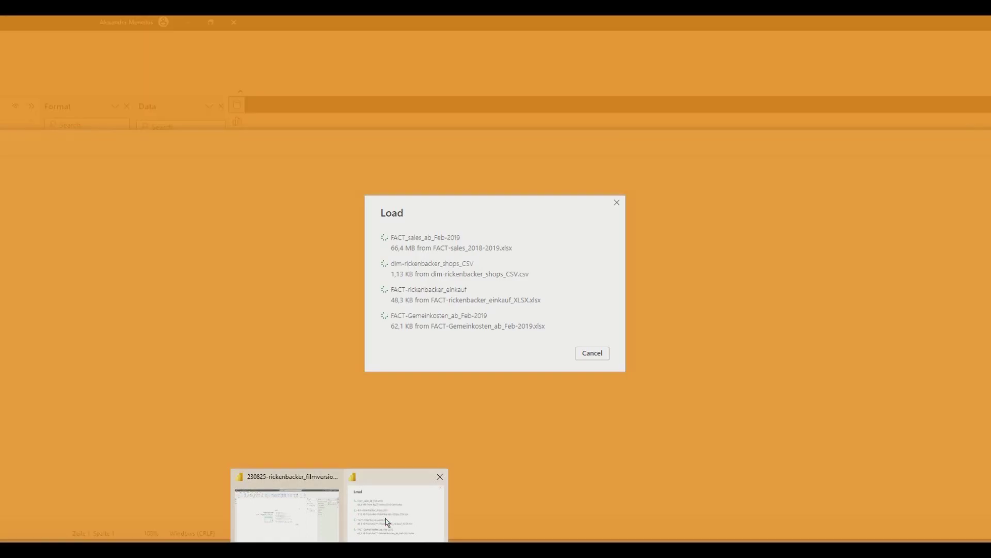
left_click(388, 522)
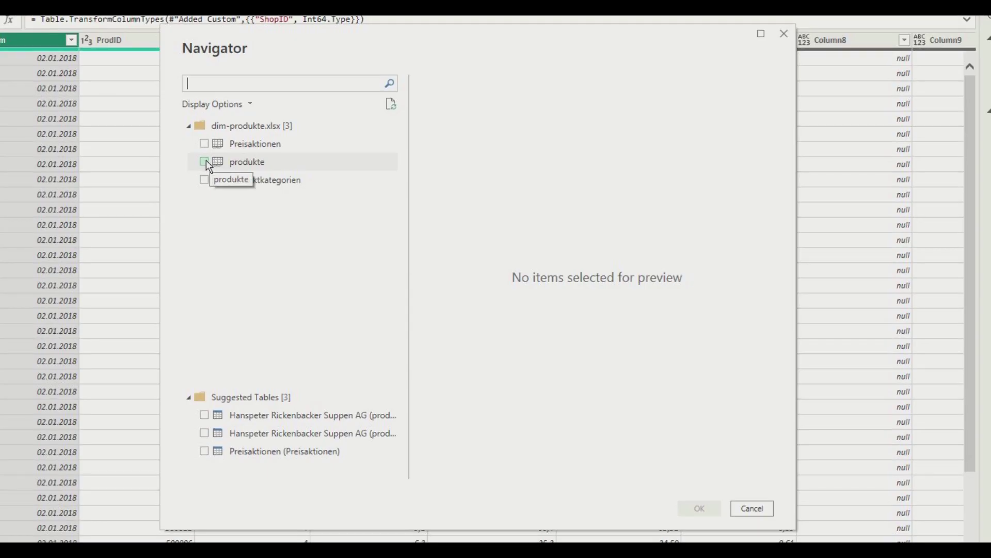
Step: Tick the produkte and produktkategorien sheets of dim-produkte.xlsx and import them
left_click(205, 161)
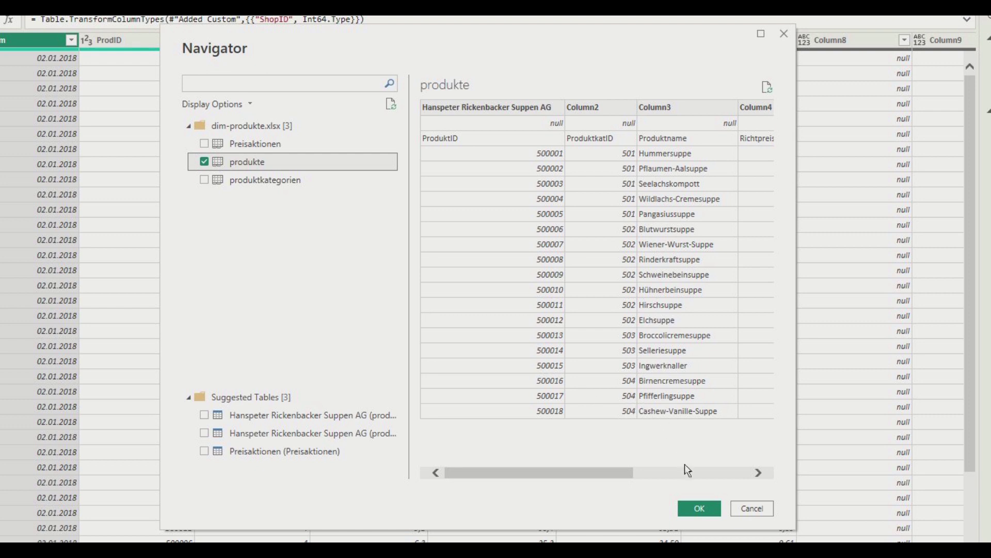
left_click(689, 473)
left_click(204, 179)
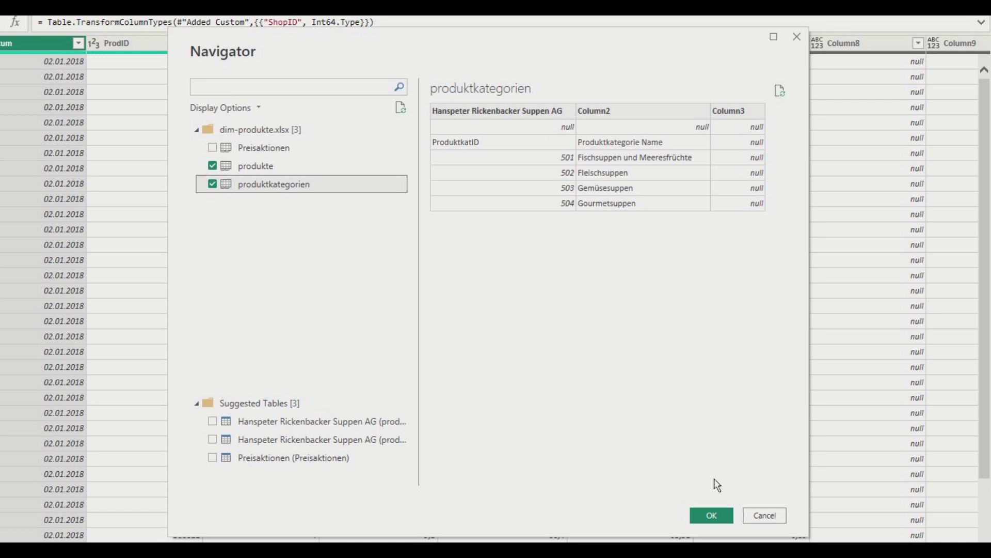
left_click(720, 513)
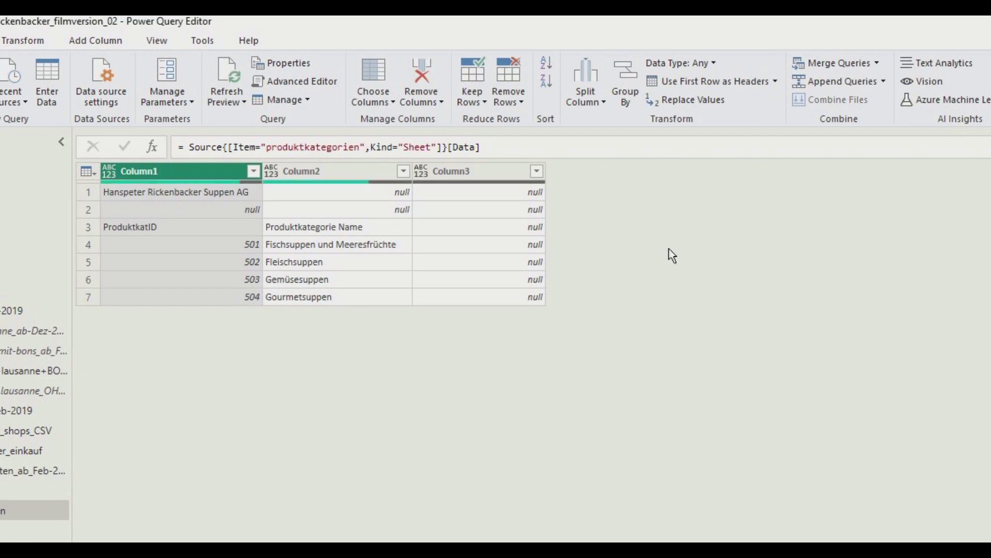
Step: Remove the top 2 rows from the produktkategorien query
left_click(522, 103)
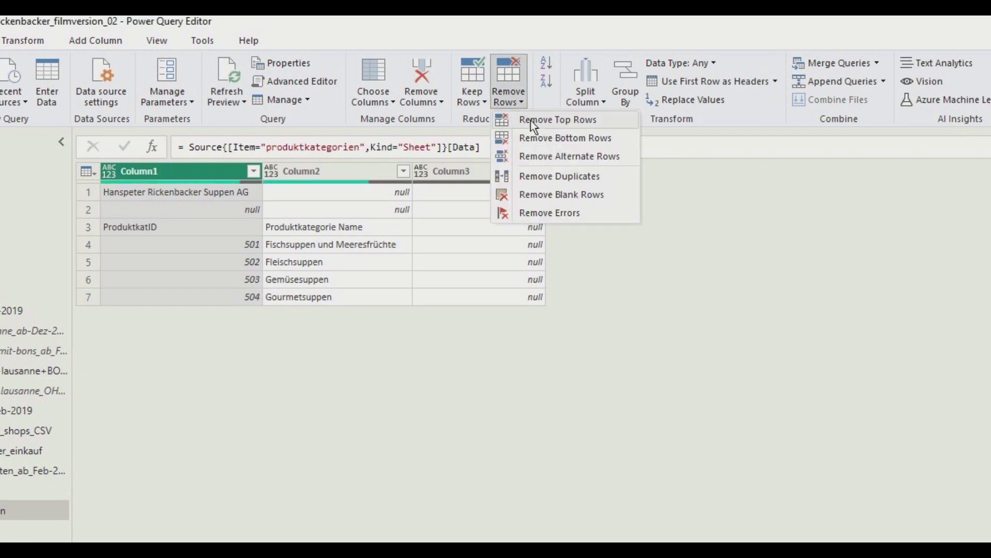
left_click(530, 122)
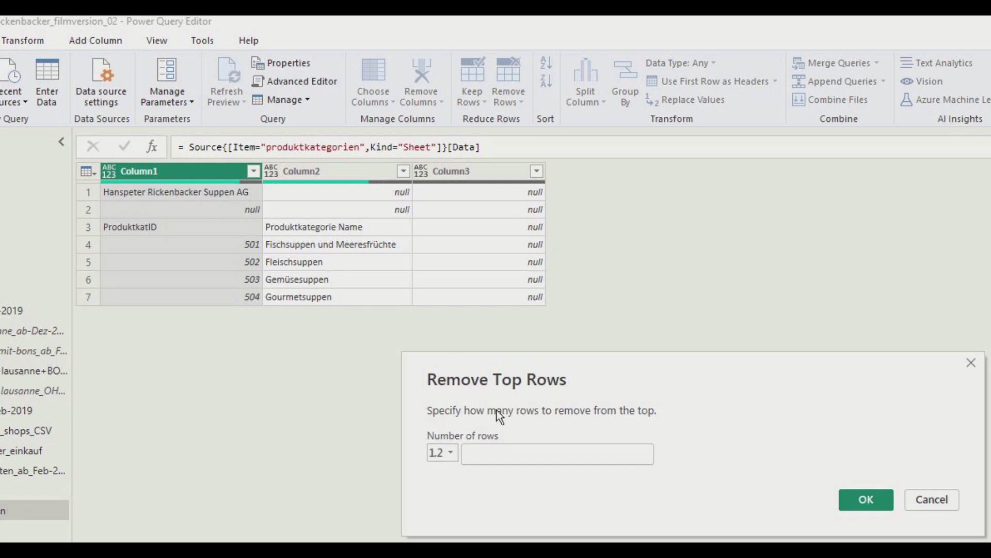
type("2")
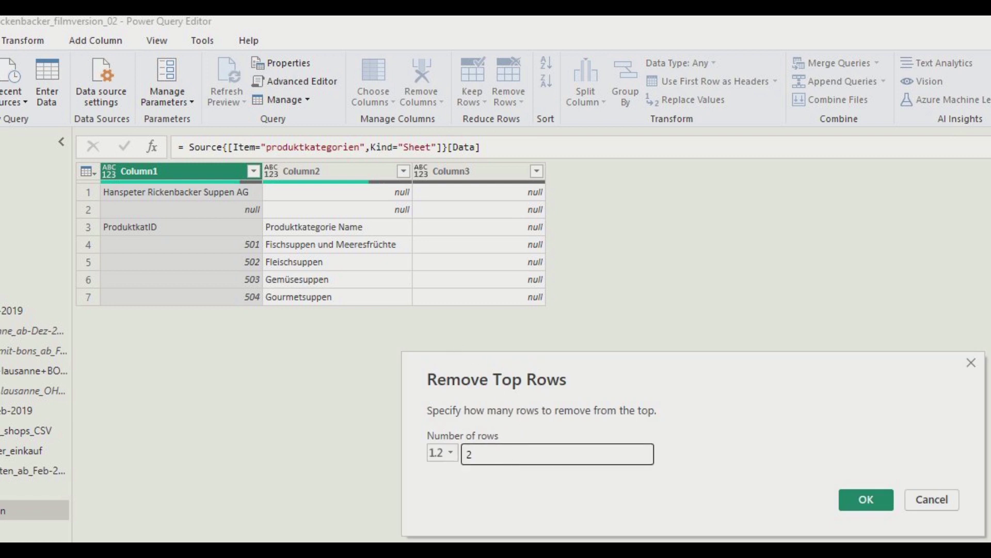
left_click(866, 499)
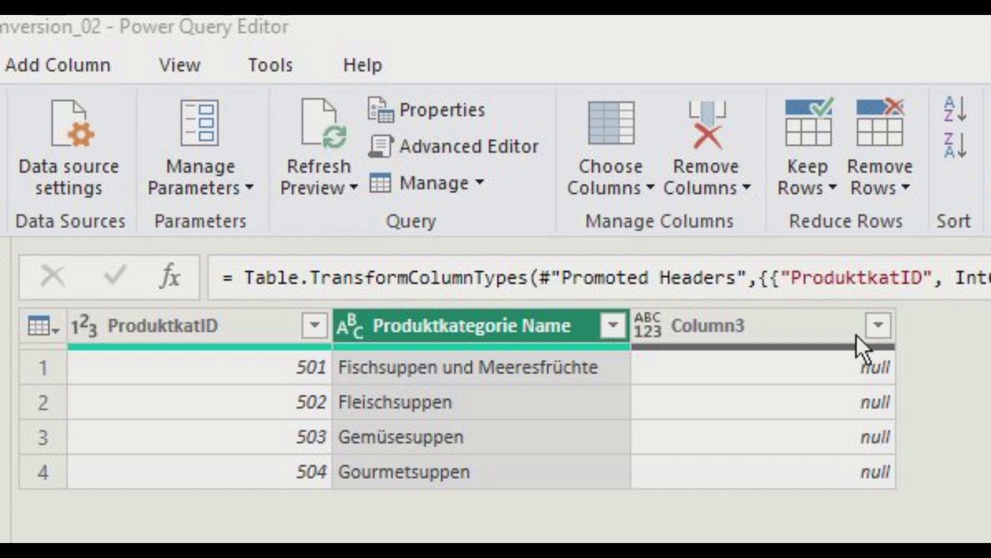
Step: Delete the empty Column3 and switch to the produkte query
left_click(742, 317)
left_click(716, 142)
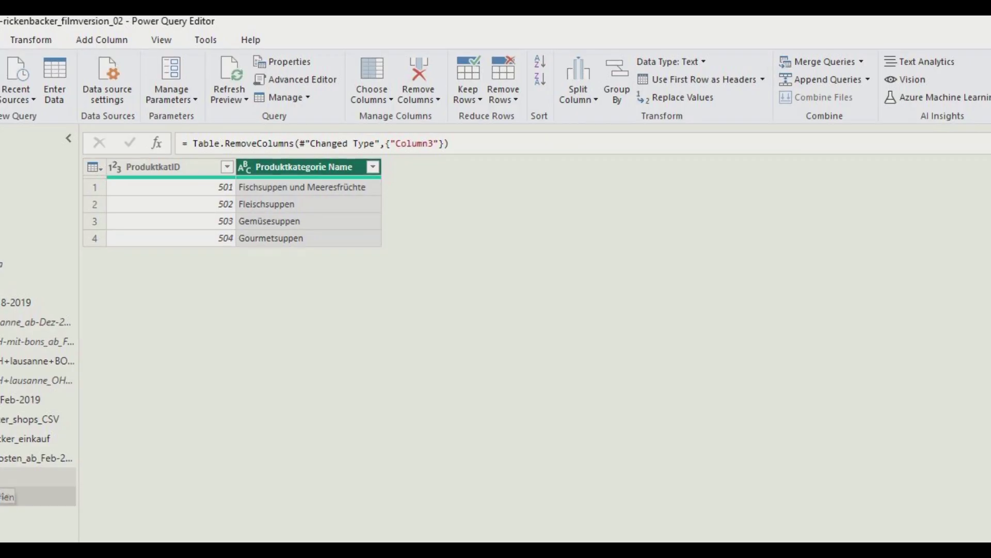
left_click(36, 476)
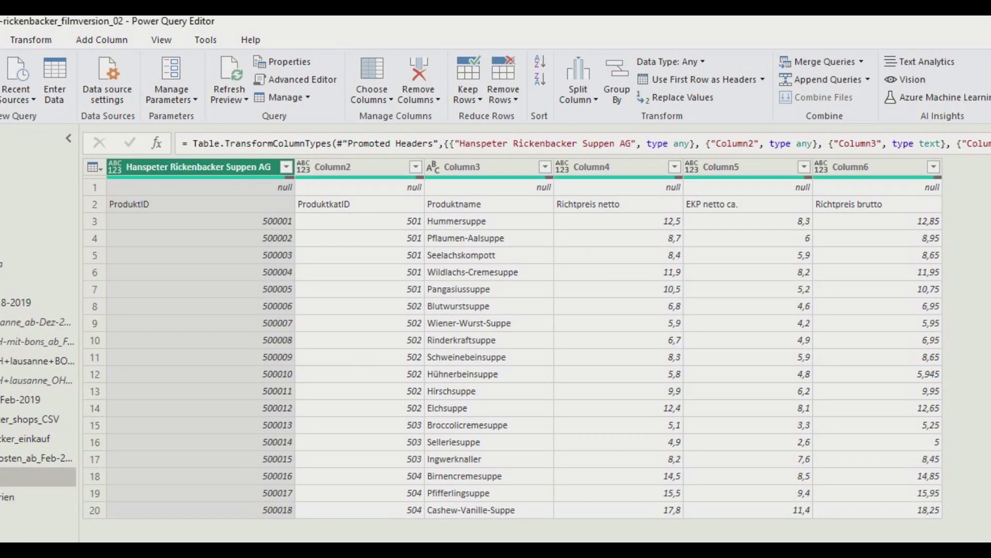
Step: Drop the Changed Type and Promoted Headers steps, remove the top 2 rows, and promote headers
key("Delete")
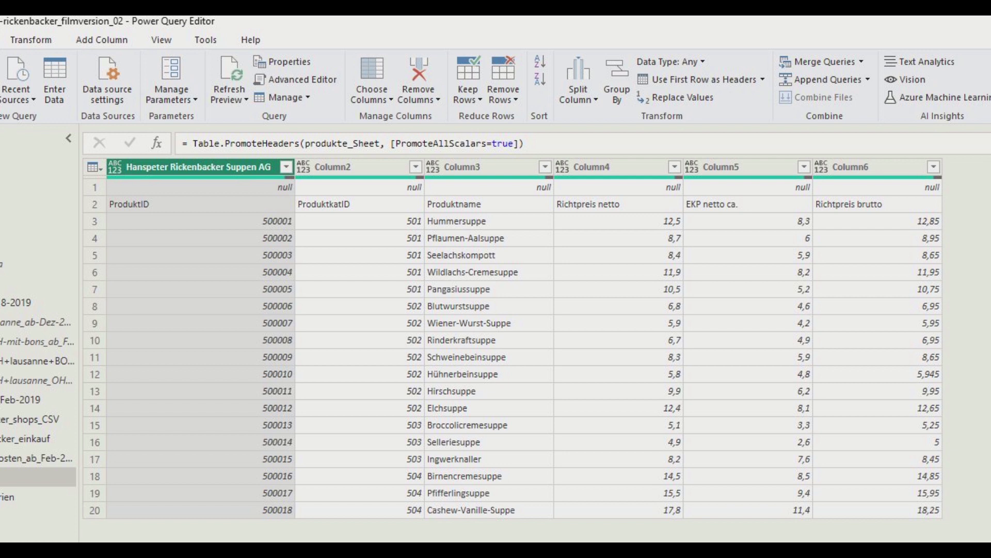
key("Delete")
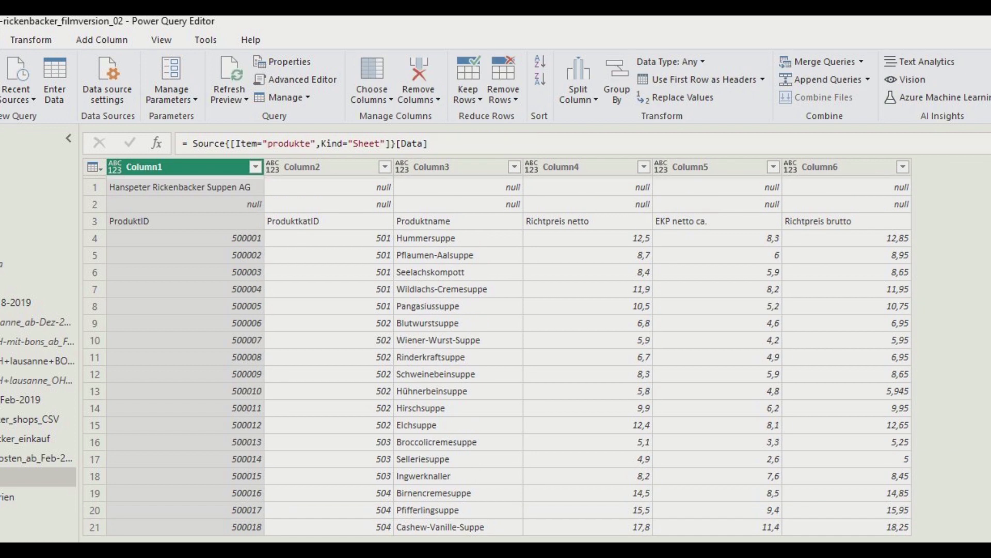
left_click(513, 100)
left_click(523, 117)
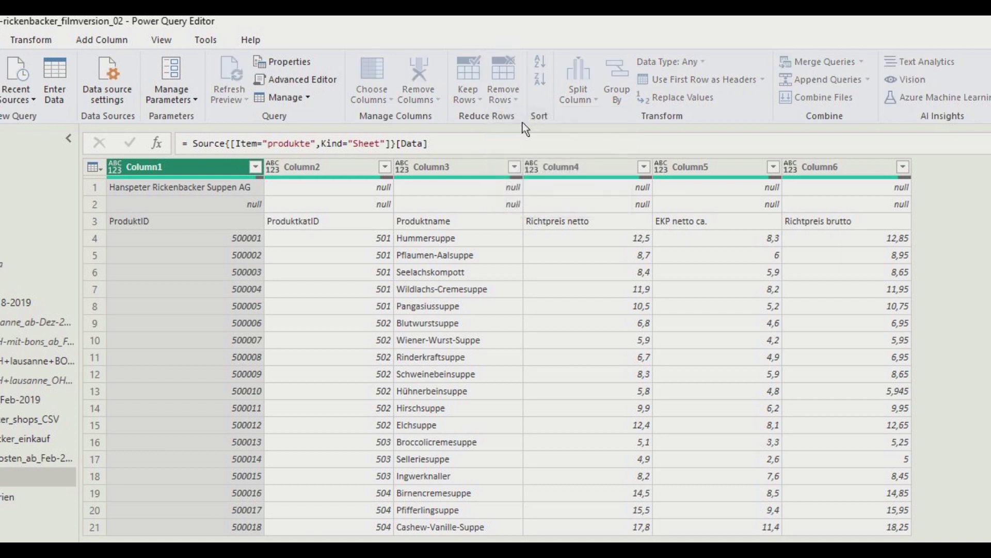
type("2")
left_click(856, 496)
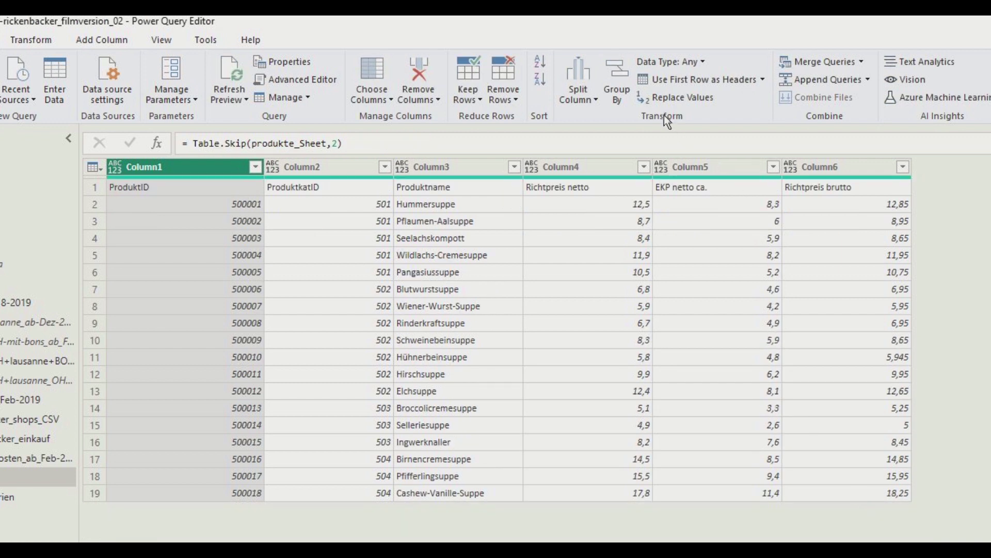
left_click(645, 81)
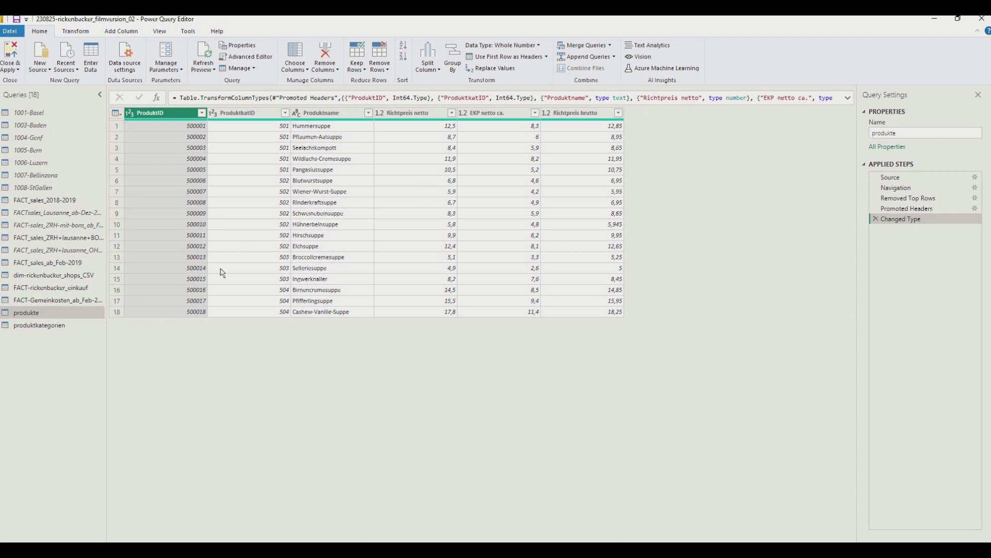
Step: Left-outer join produktkategorien into produkte on ProduktkatID, matching all 18 of 18 rows
left_click(43, 326)
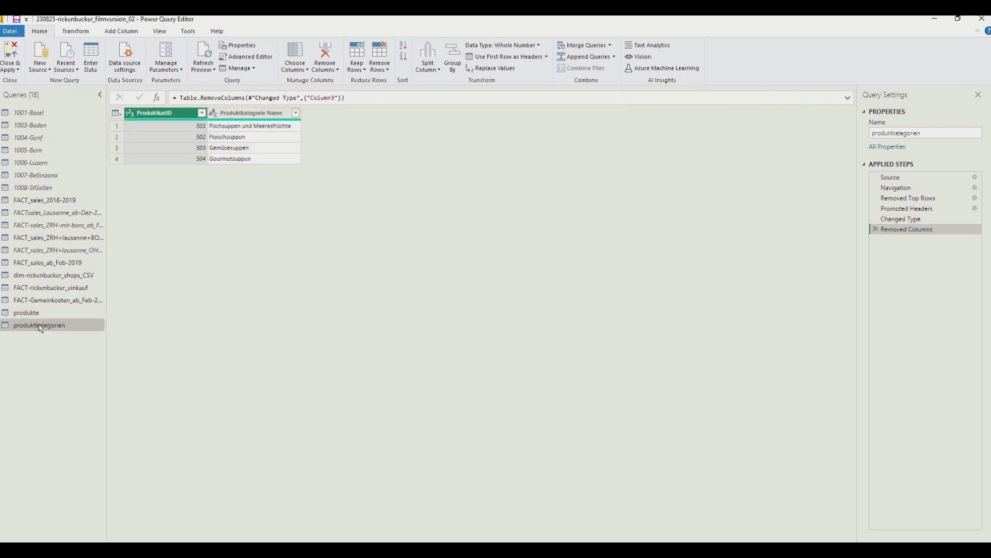
left_click(22, 313)
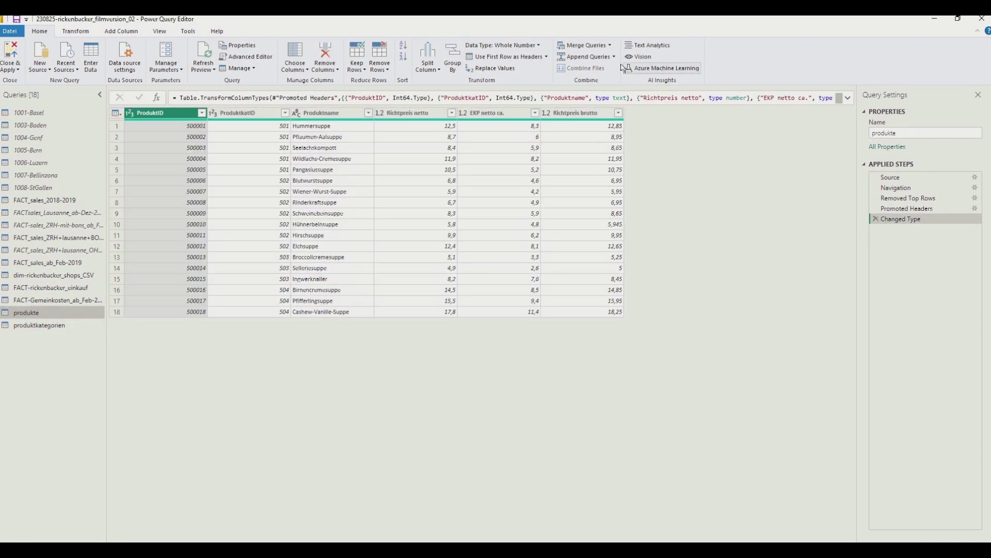
left_click(611, 47)
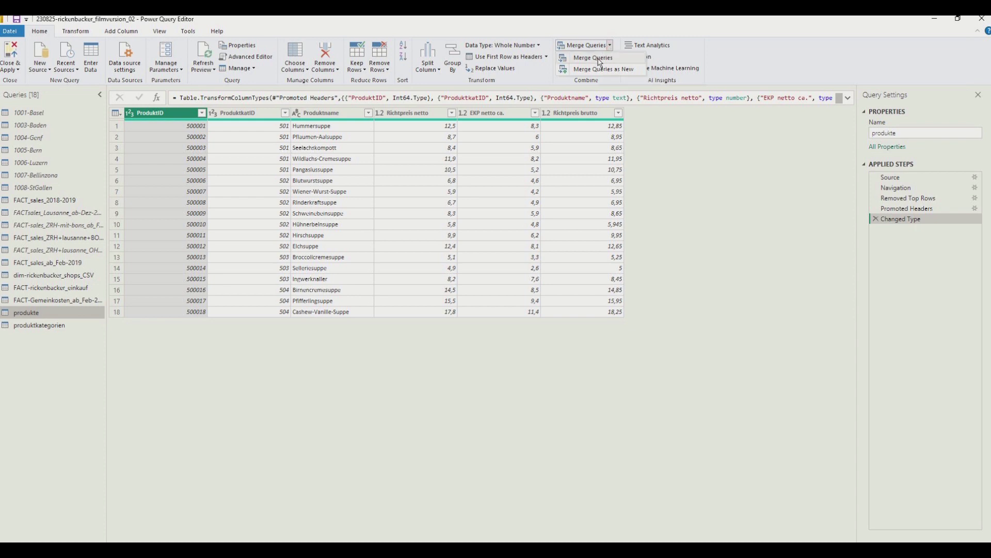
left_click(594, 58)
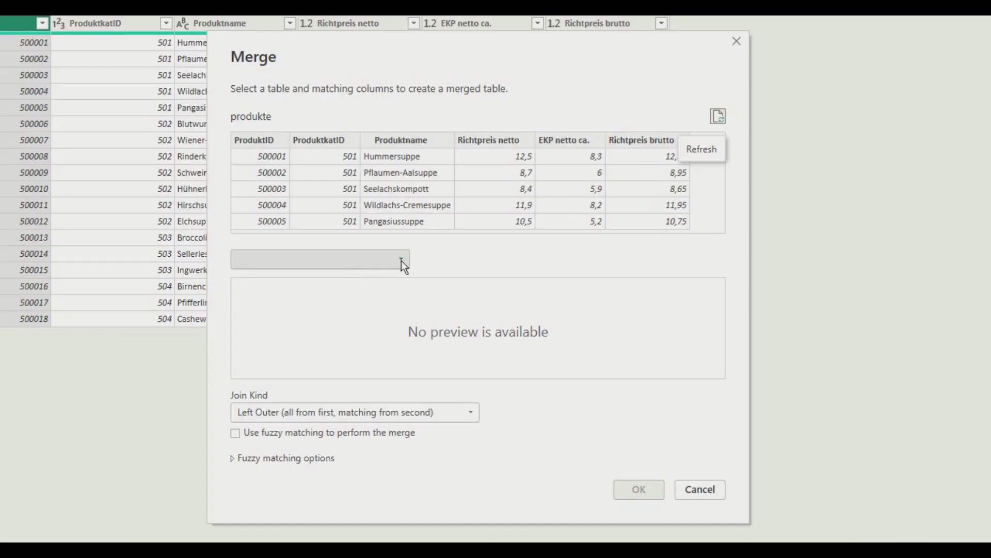
left_click(402, 261)
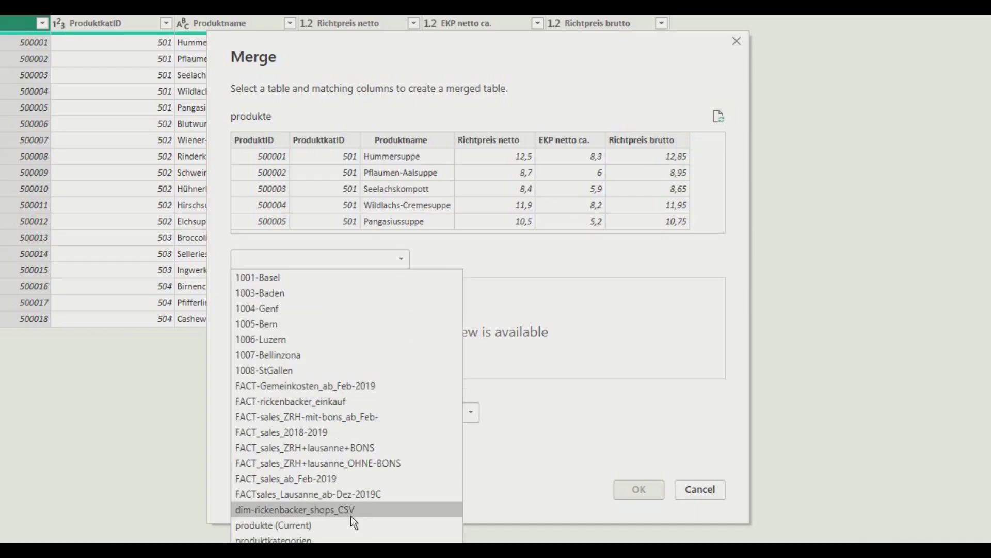
left_click(335, 539)
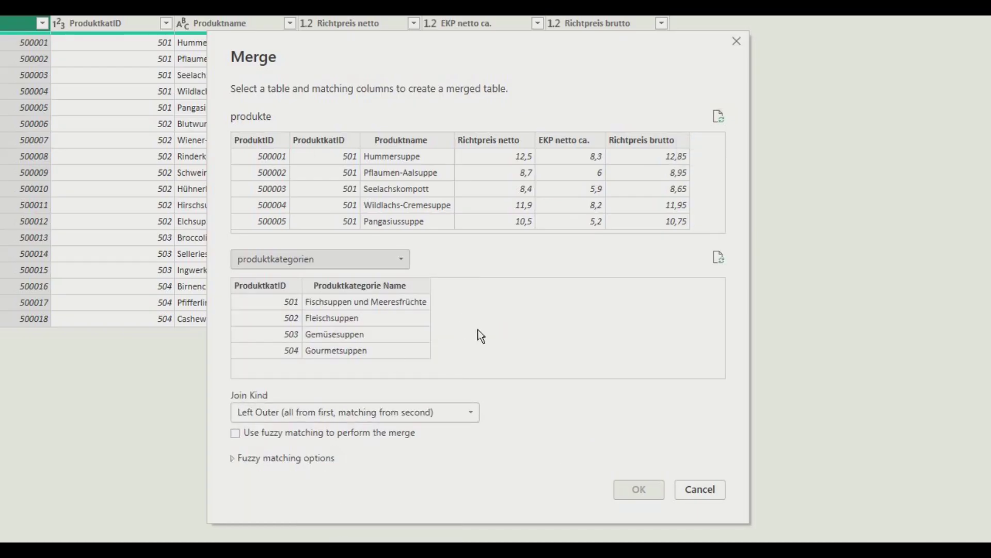
left_click(337, 142)
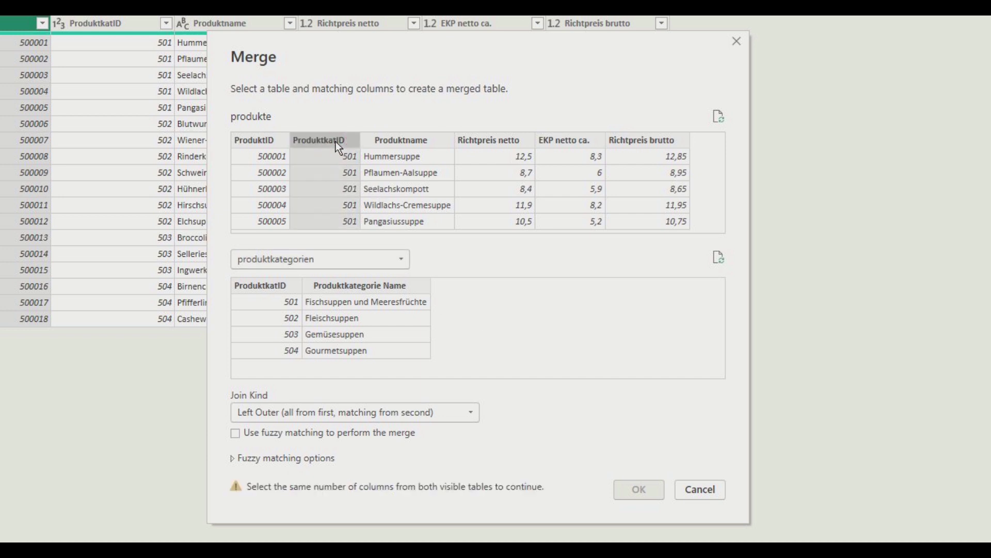
left_click(275, 286)
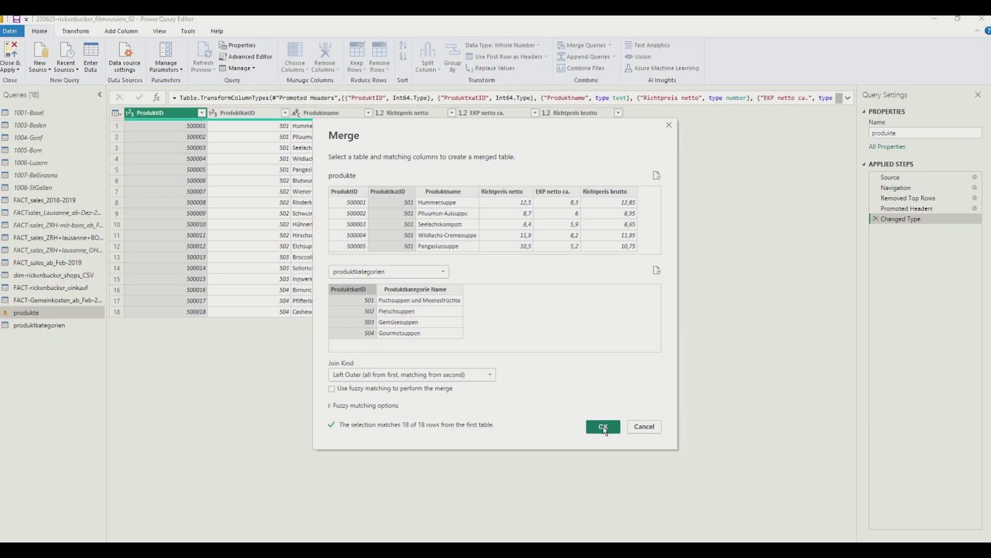
left_click(639, 488)
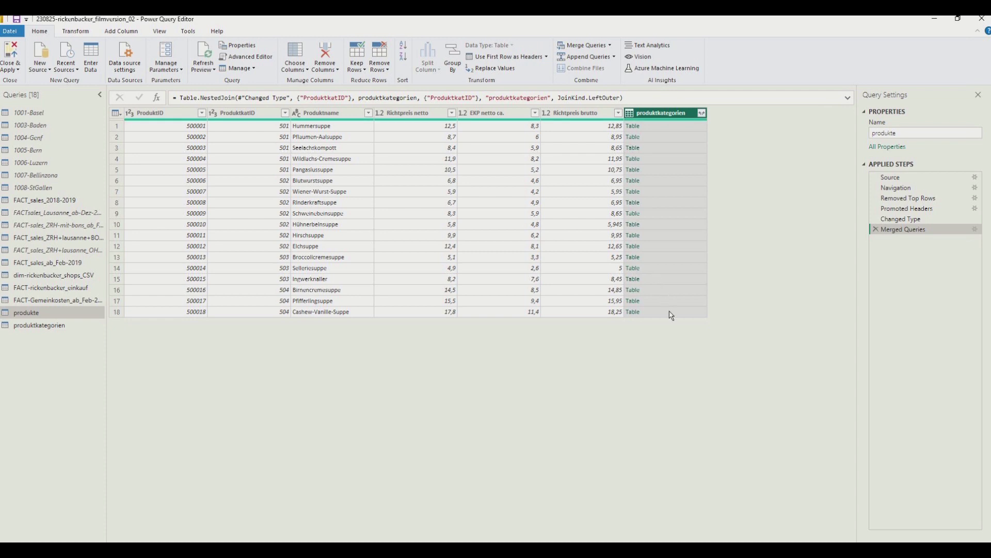
Step: Expand only ProduktkatID and Produktkategorie Name from the merged column, without the original-name prefix
left_click(701, 112)
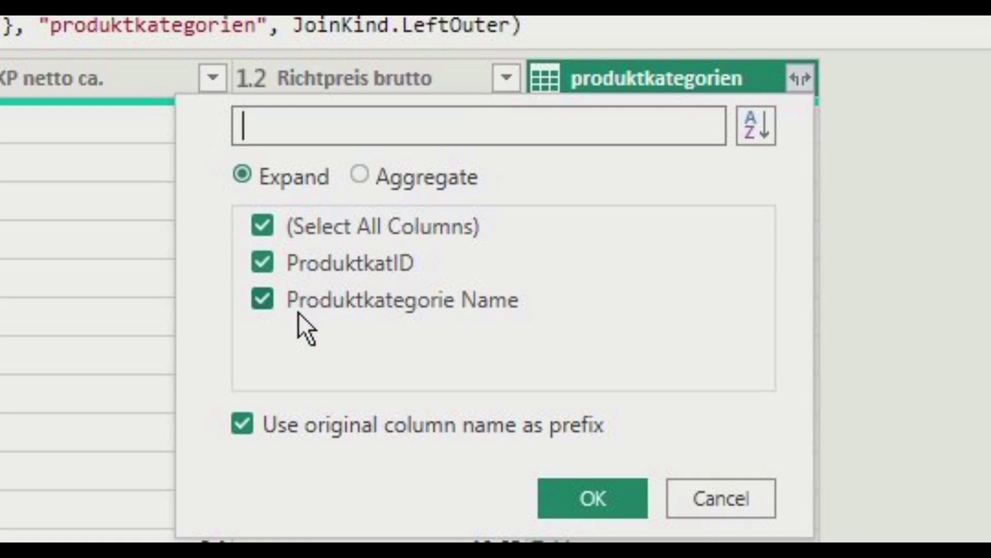
left_click(265, 222)
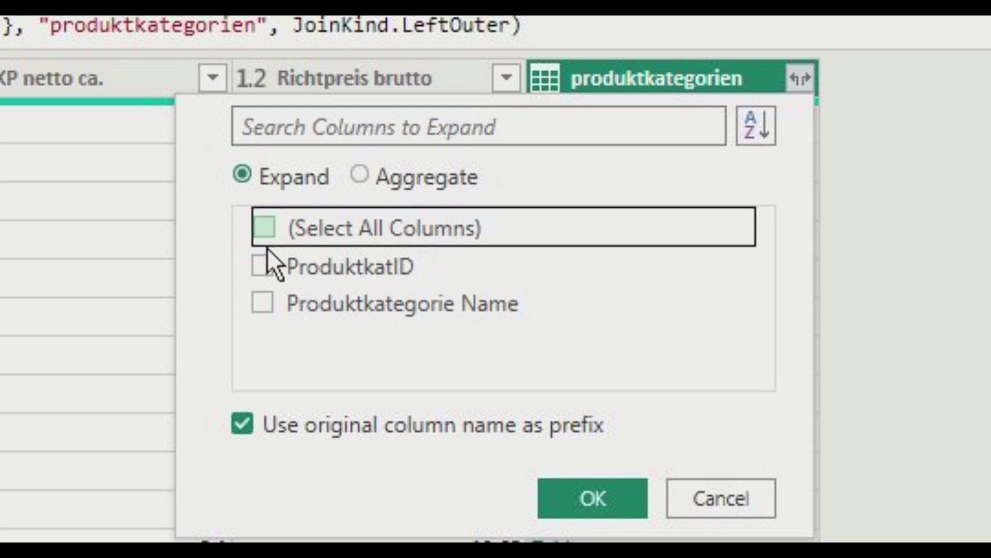
left_click(265, 266)
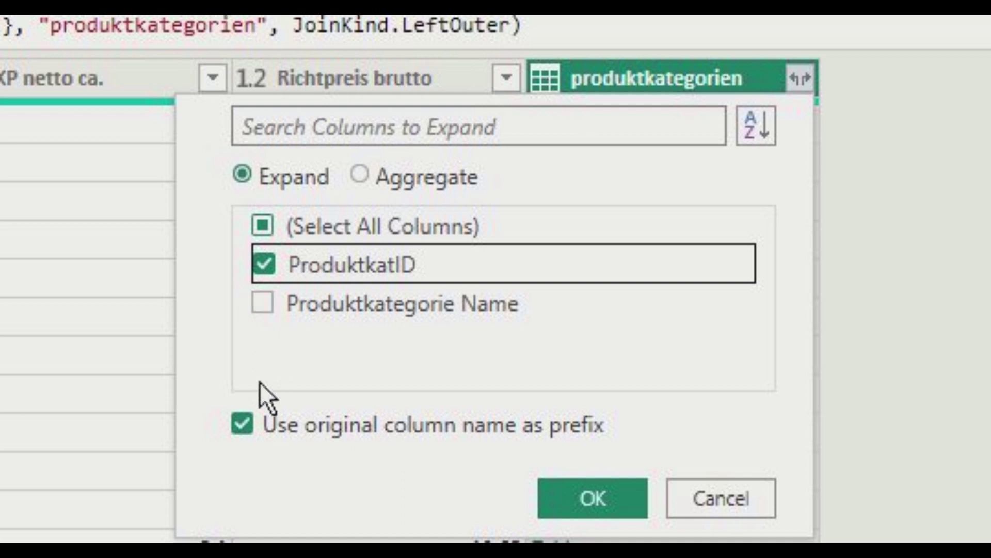
left_click(243, 423)
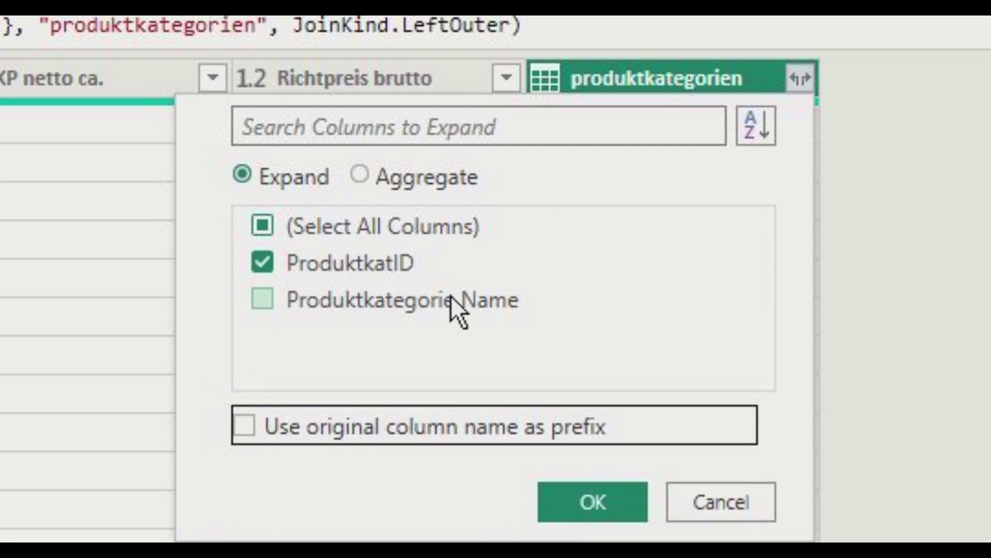
left_click(265, 297)
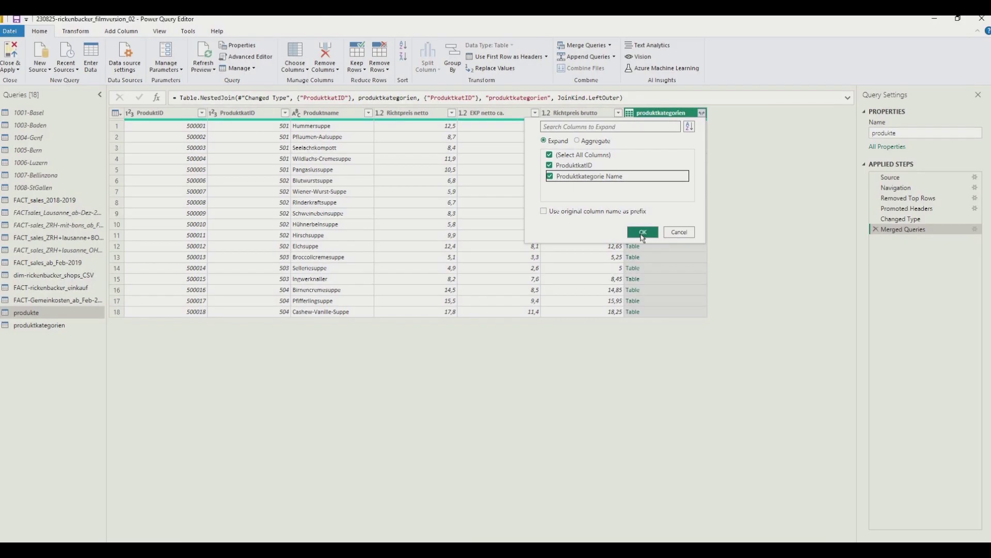
left_click(642, 232)
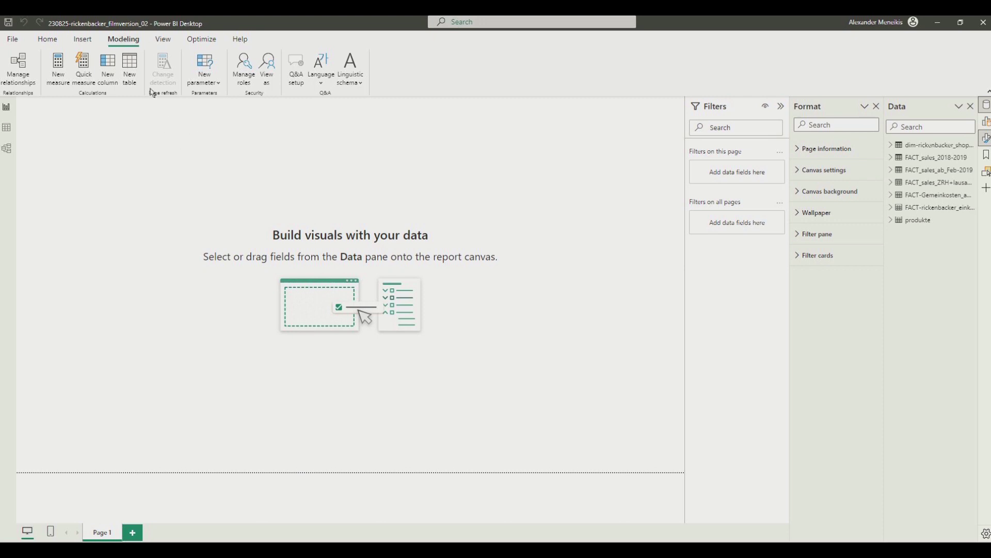
Step: Add a DateTable from the pasted ADDCOLUMNS(CALENDARAUTO(),…) DAX formula, then view the model relationships
left_click(133, 68)
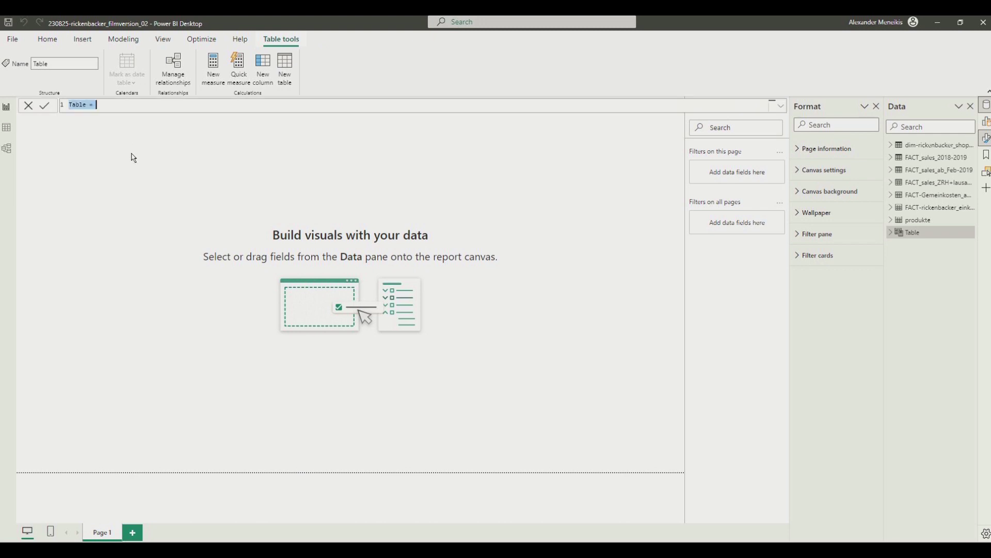
type("DateTable = ADDCOLUMNS(CALENDARAUTO(), \"MonthNo\", MONTH([Date]), \"MonthName\", FORMAT([Date],\"MMMM\"), \"Quarter\", QUARTER([Date]), \"Year\", YEAR([Date]), \"Day\", DAY([Date]), \"WeekdayNum\", WEEKDAY([Date]), \"WeekdayName\",FORMAT([Date],\"DDDD\")) \"YearMonth\", FORMAT([Date], \"YYYY-MM\"))")
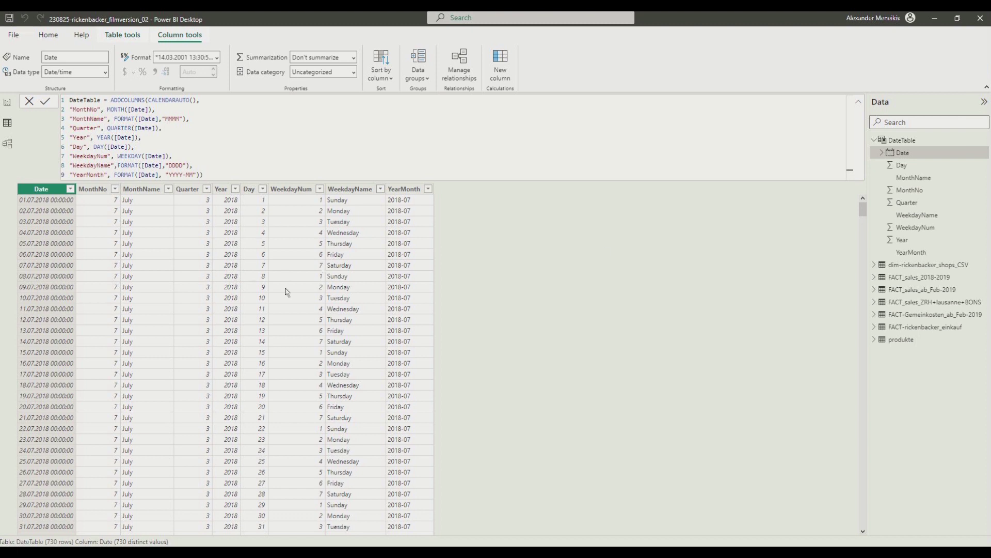
left_click(7, 143)
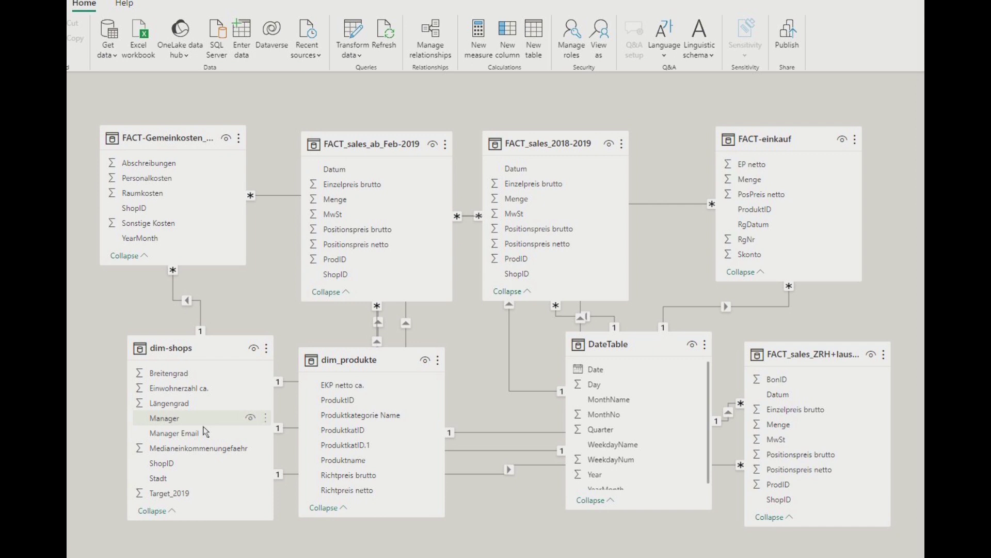
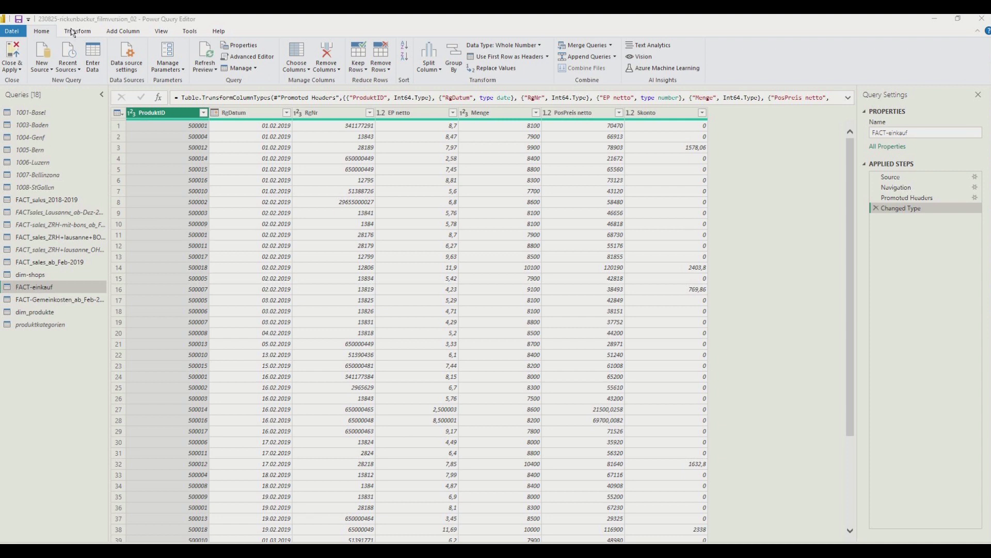
Step: Start a custom column on FACT-einkauf named EK-PosPreis_effektiv, ready for its formula
left_click(116, 32)
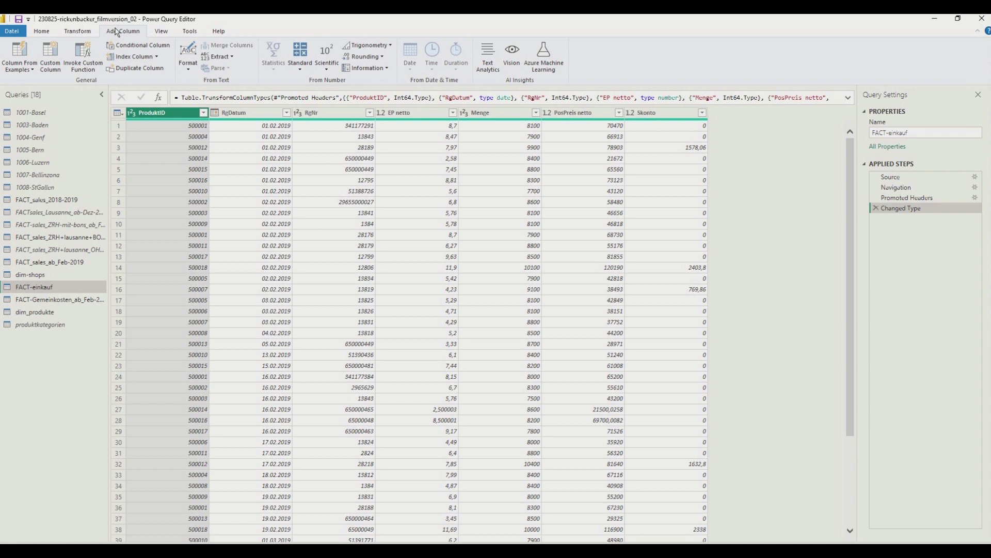
left_click(53, 55)
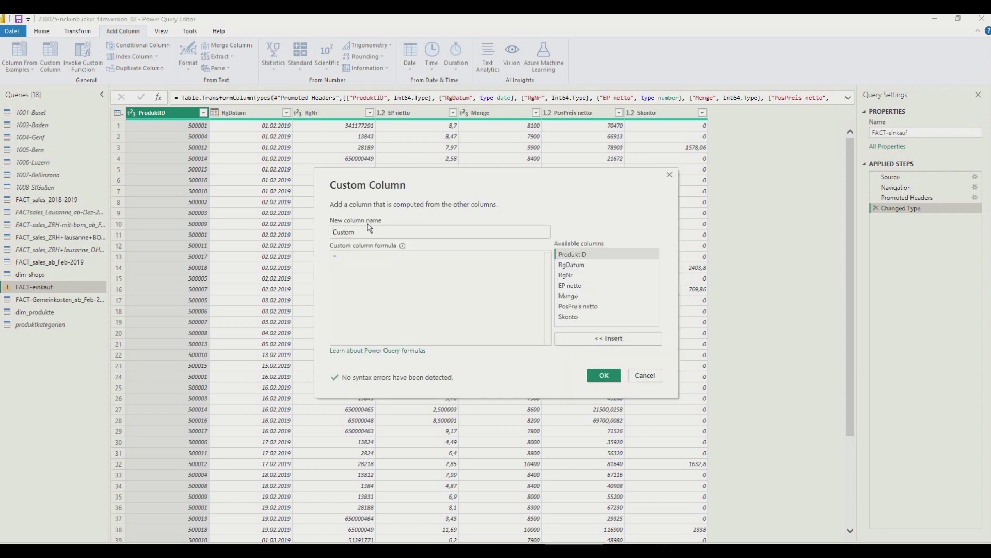
double_click(414, 234)
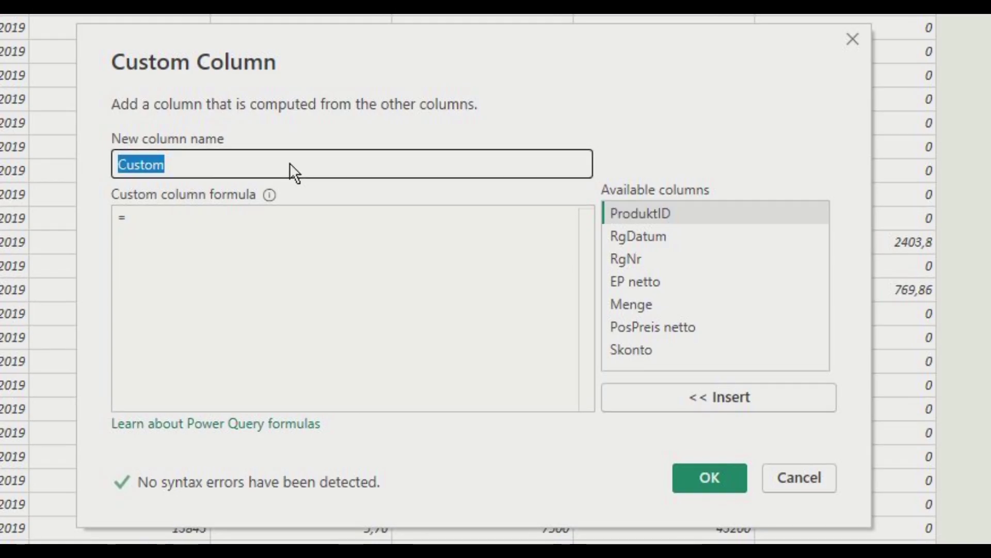
type("E")
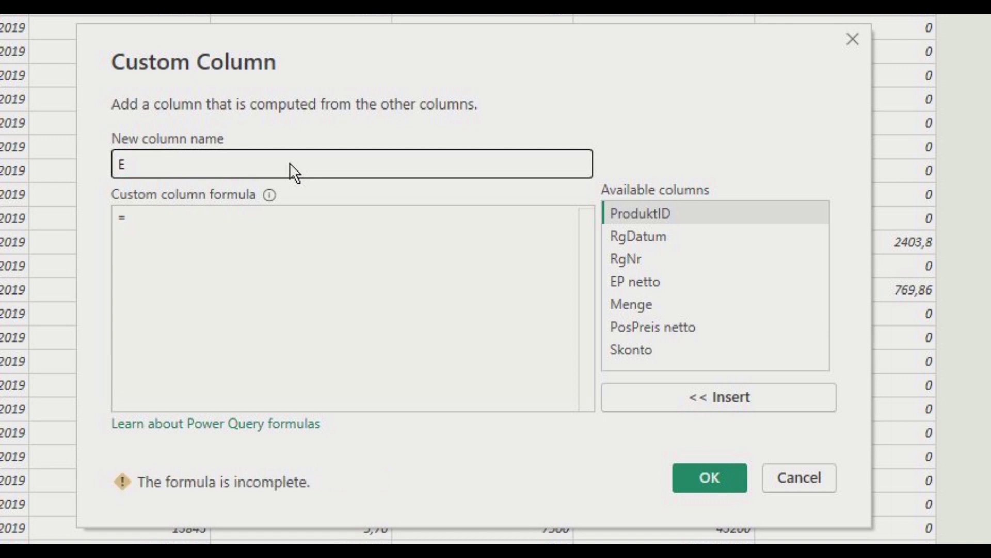
type("K-PosPris")
key("BackSpace")
key("BackSpace")
type("eis_effektiv")
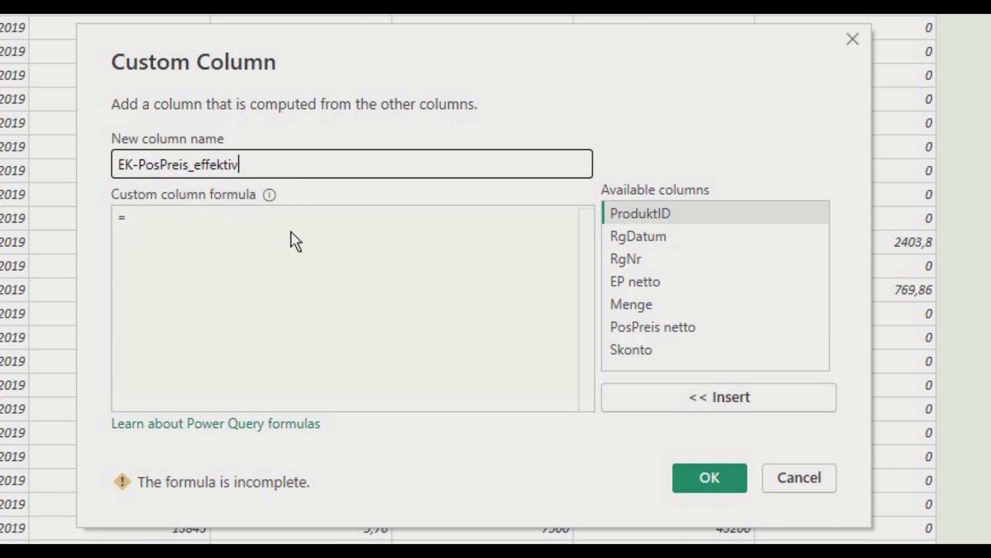
left_click(293, 226)
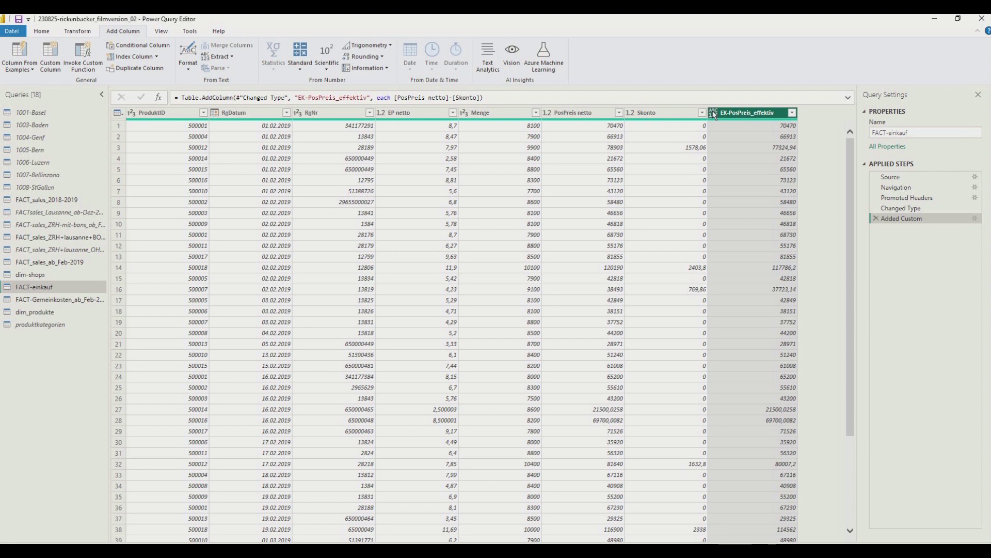
Step: Change the EK-PosPreis_effektiv column's data type to Decimal Number
left_click(714, 115)
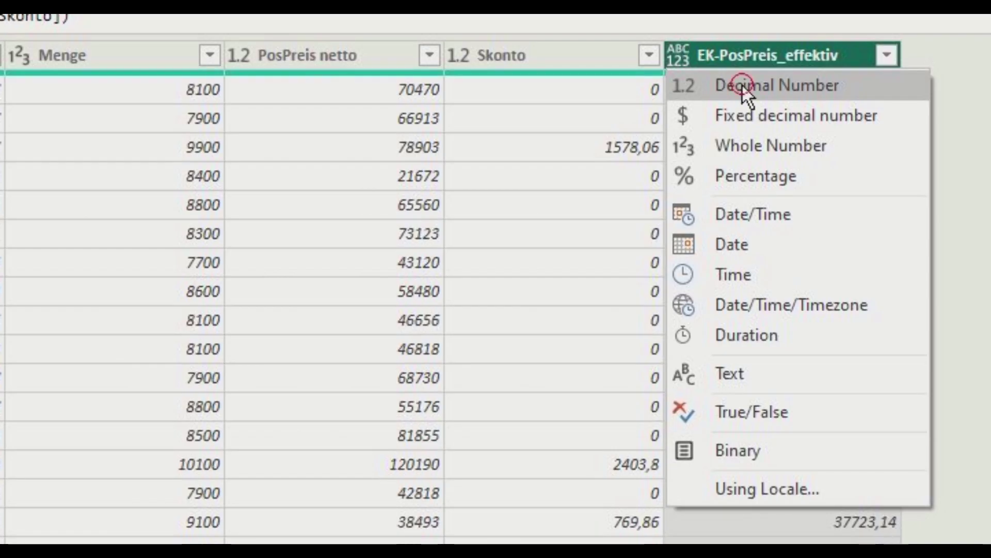
left_click(738, 124)
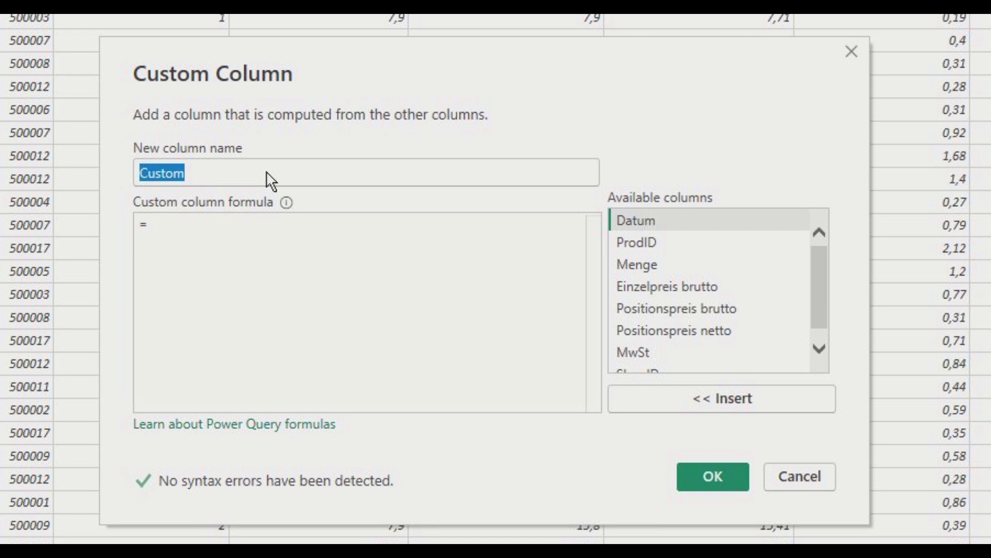
Step: Define custom column Einzel-VKP_netto as [Einzelpreis brutto]/1.025
type("Einze")
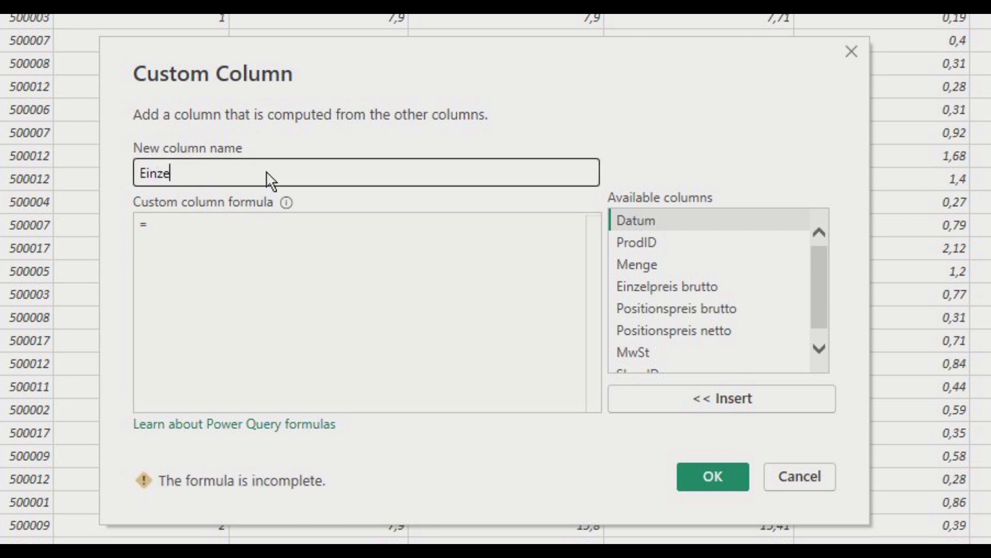
type("l-VKO")
key("BackSpace")
type("P_netto")
left_click(271, 222)
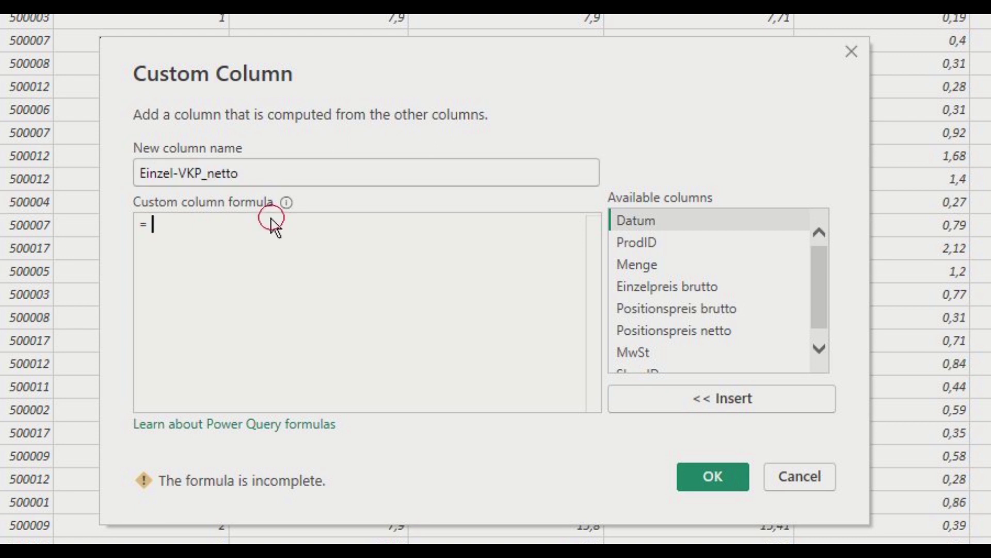
left_click(655, 286)
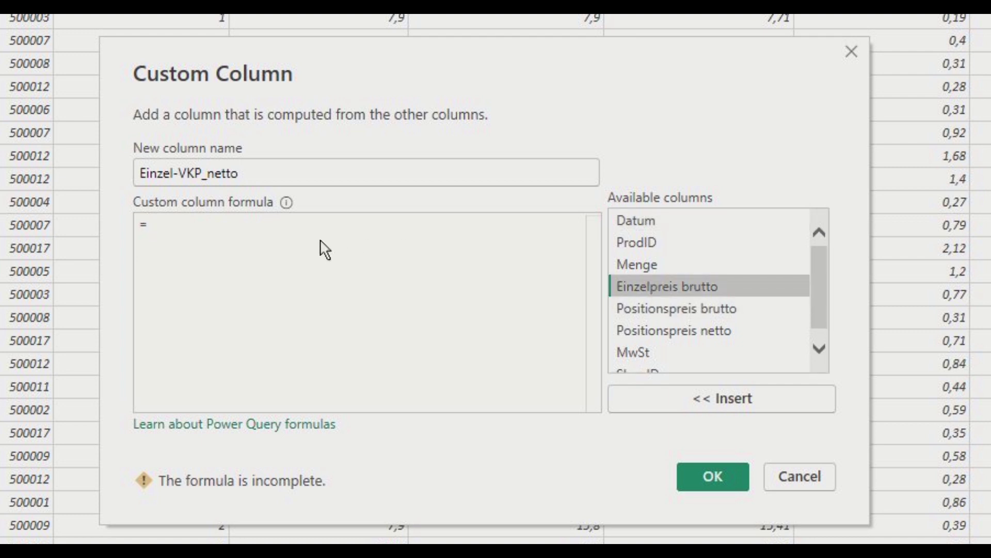
double_click(627, 287)
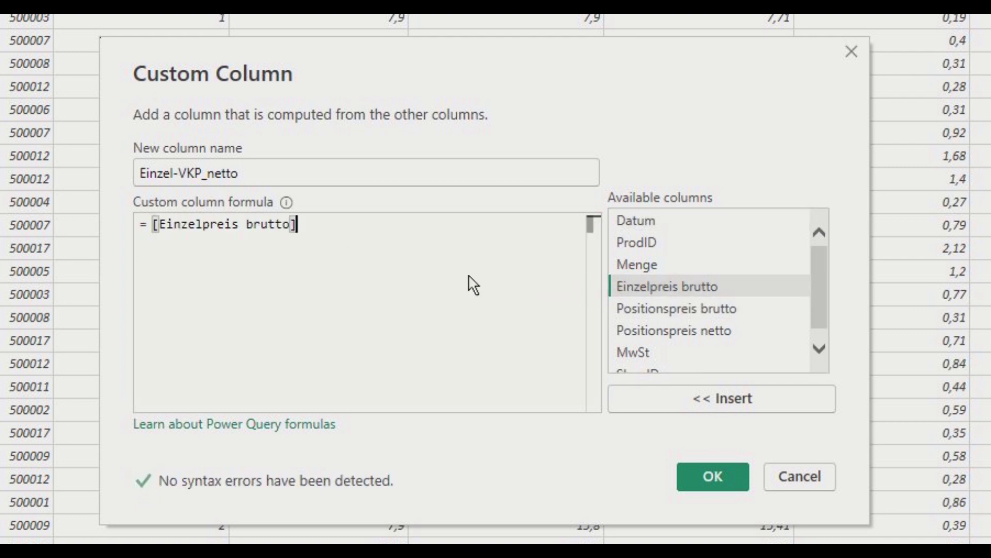
type("/")
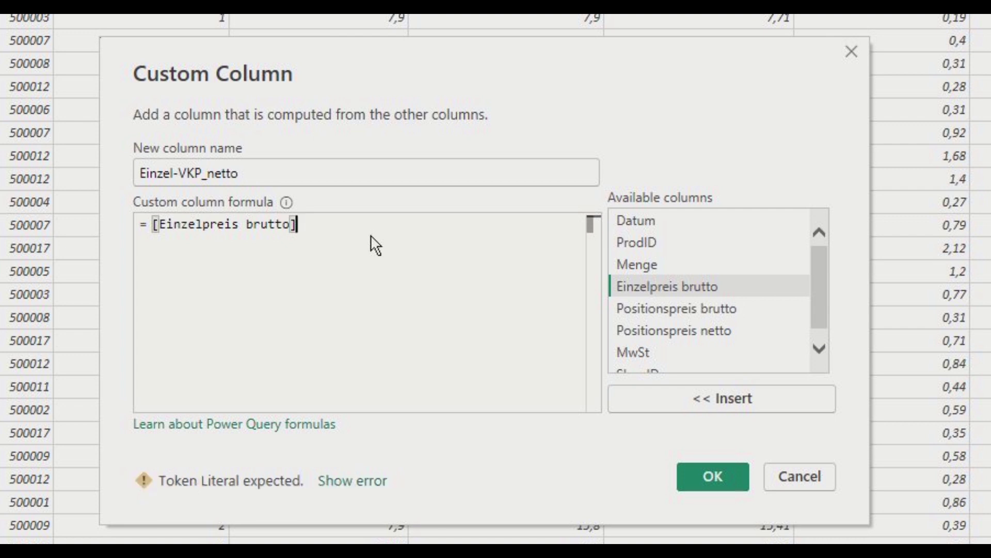
type("1")
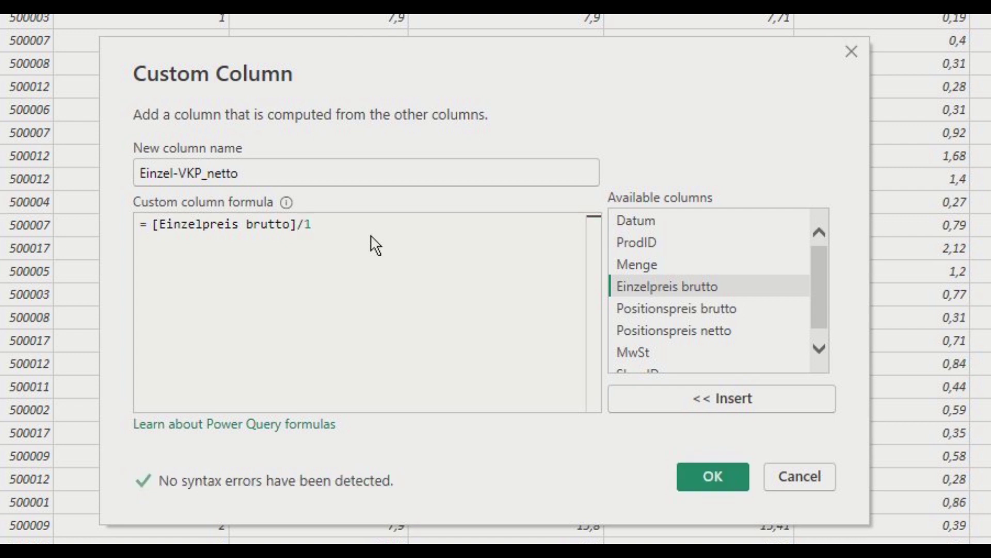
type(",025")
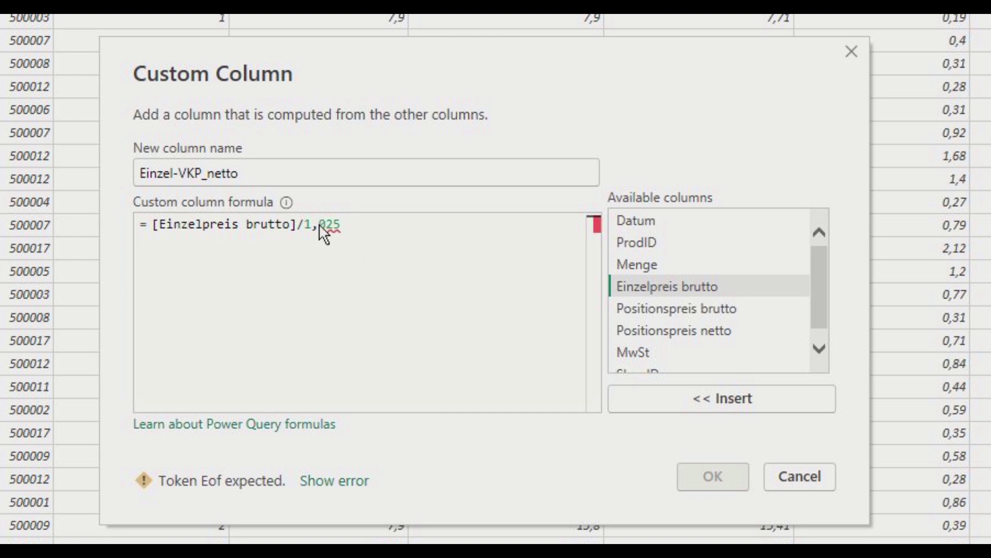
key("BackSpace")
type(".")
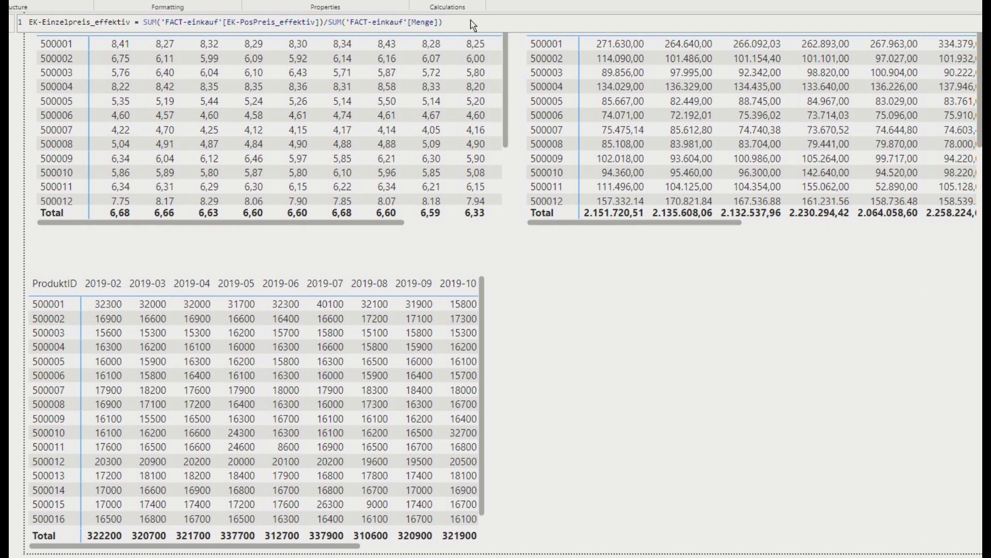
Step: Commit EK-Einzelpreis_effektiv = SUM(EK-PosPreis_effektiv)/SUM(Menge) and view the report's matrices
left_click(470, 22)
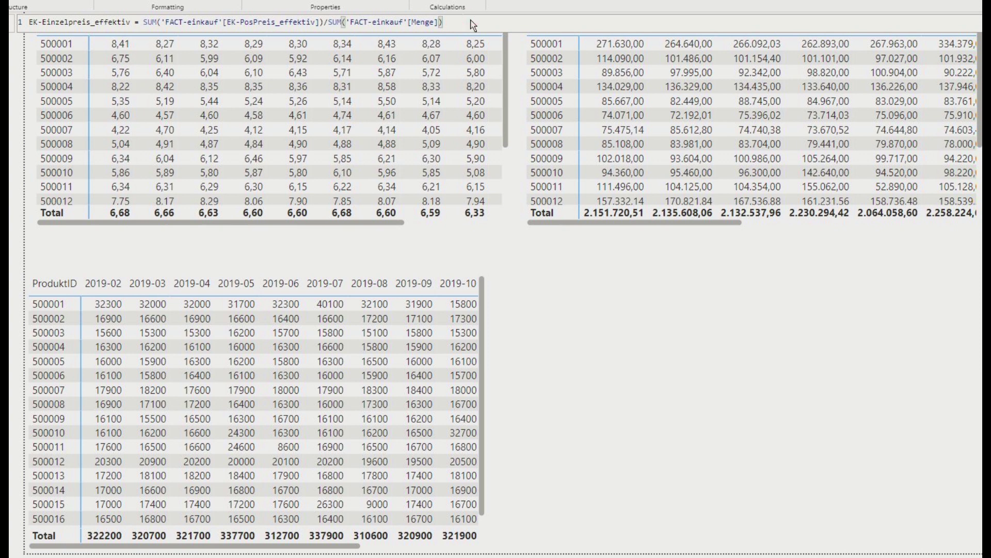
left_click(504, 232)
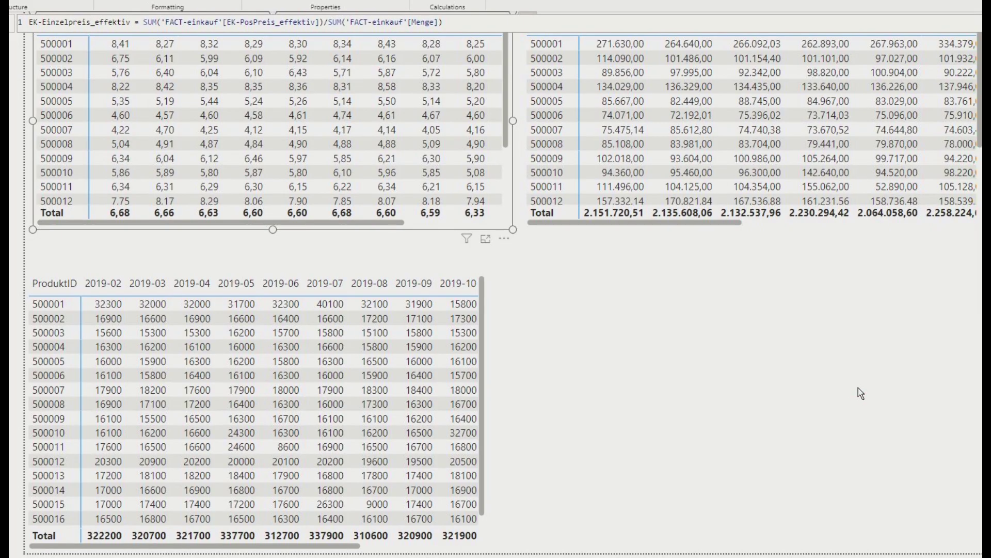
left_click(858, 389)
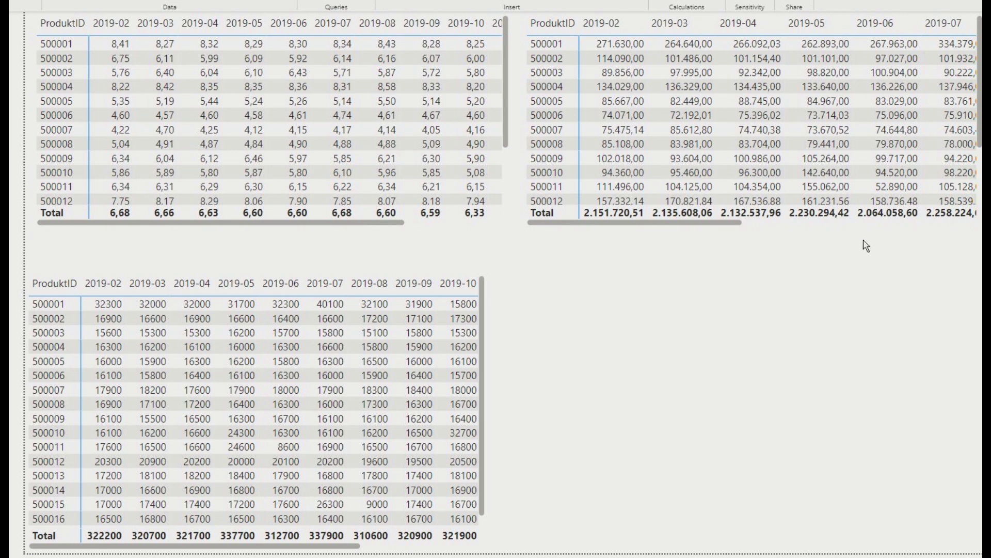
mouse_move(689, 92)
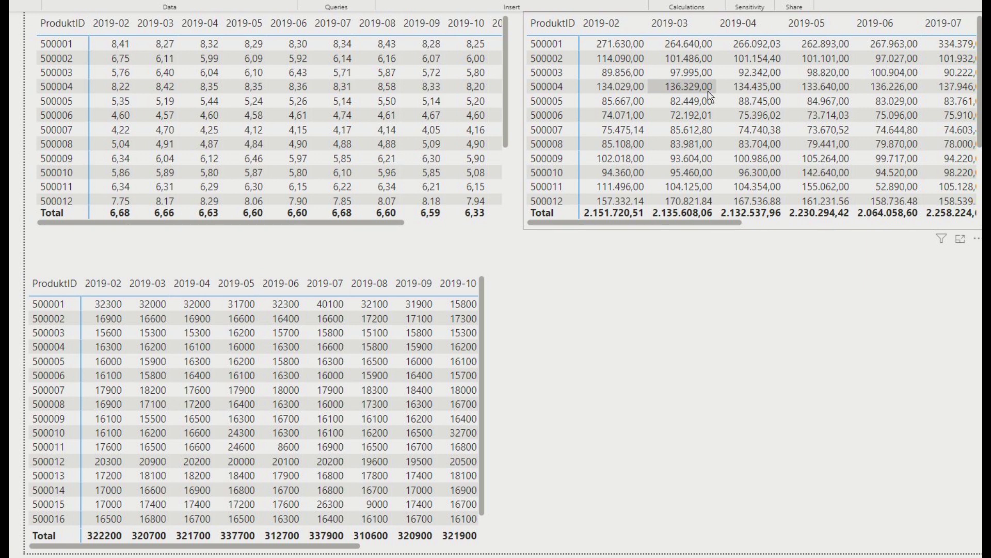
Step: Cross-filter the matrices to product 500004 in 2019-03, then clear the filter
left_click(163, 347)
left_click(158, 88)
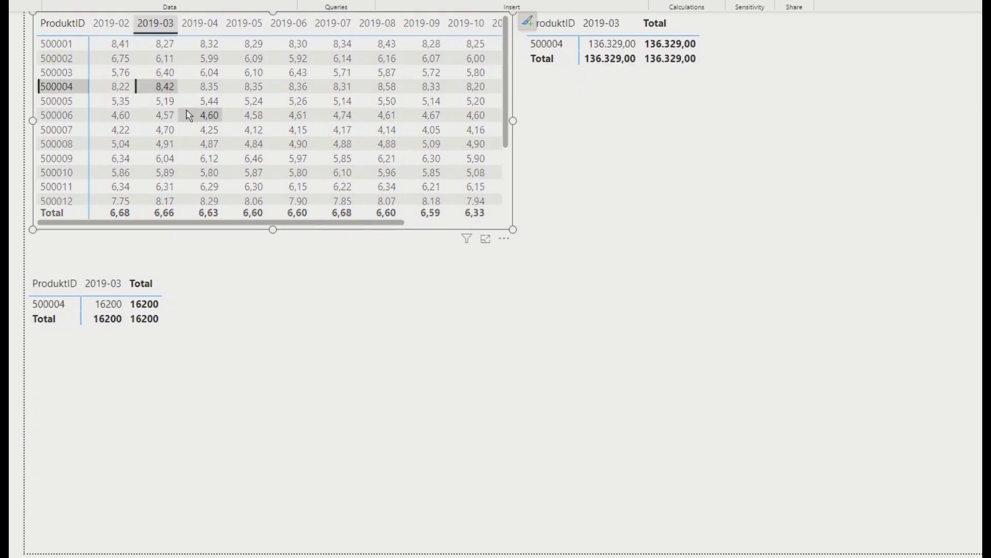
left_click(158, 89)
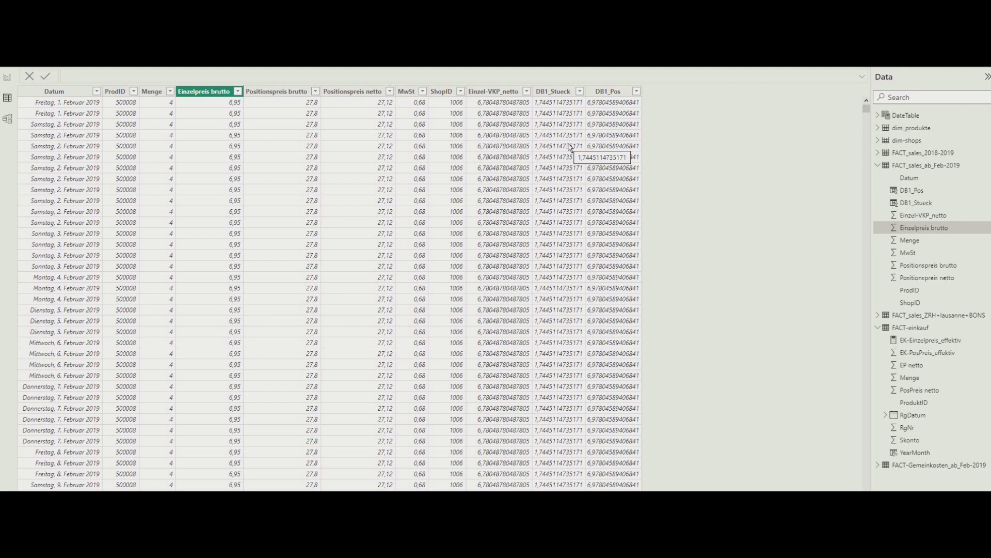
Step: Review the Einzelpreis brutto, Einzel-VKP_netto, DB1_Stueck and DB1_Pos columns, then show FACT-einkauf's data
left_click(551, 136)
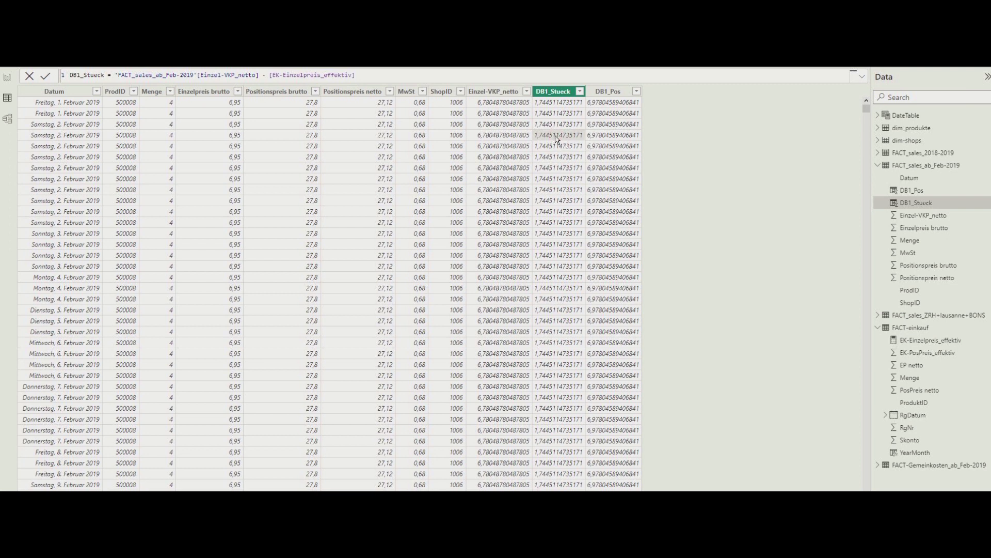
left_click(617, 142)
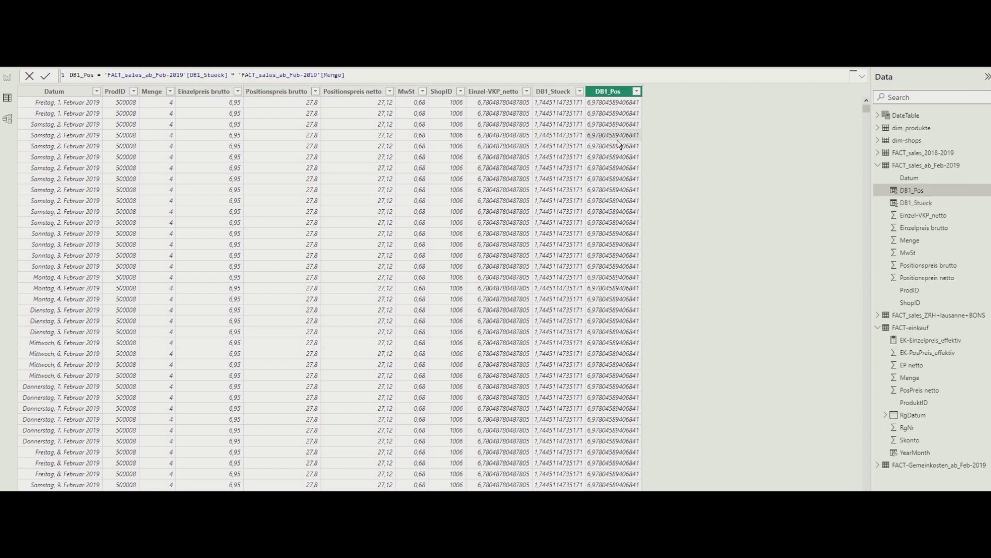
left_click(560, 137)
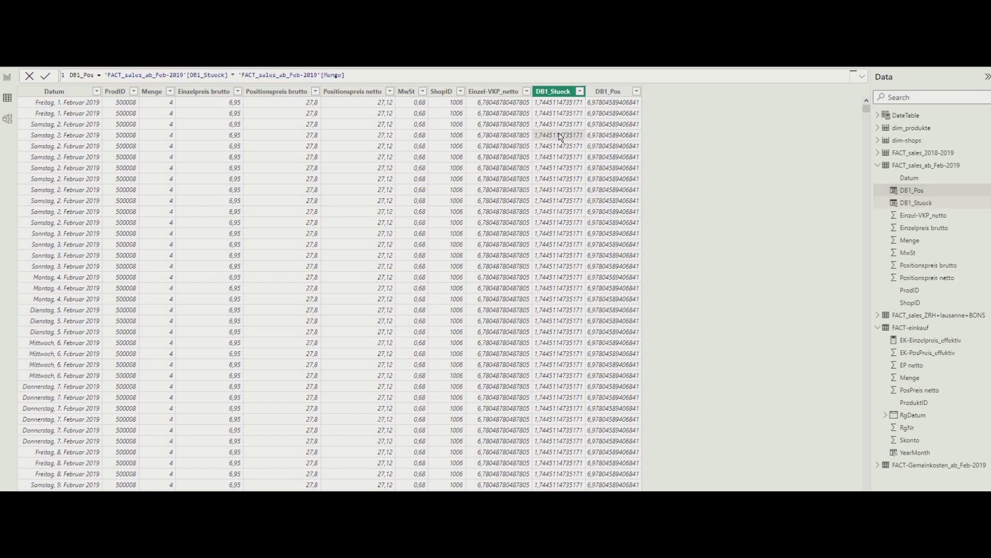
left_click(511, 137)
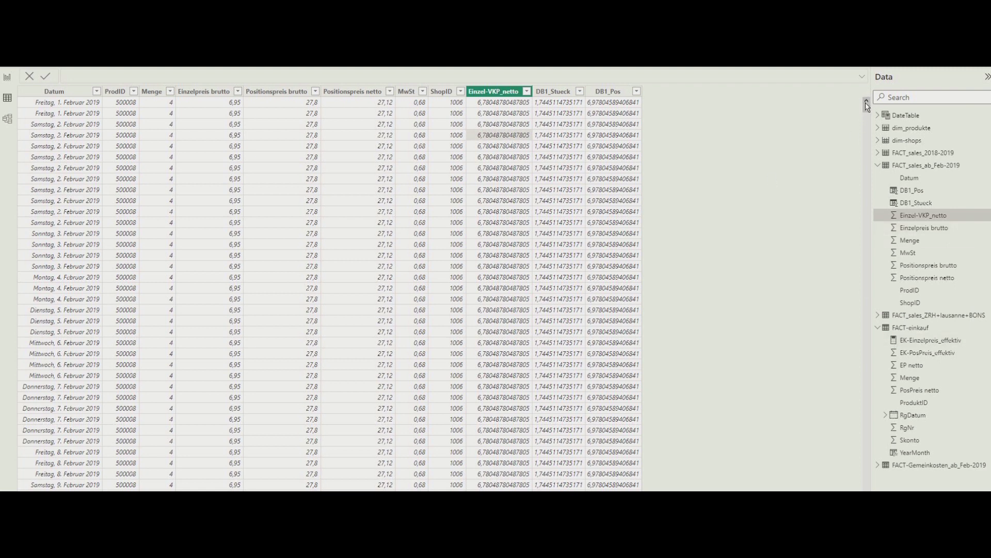
left_click(500, 91)
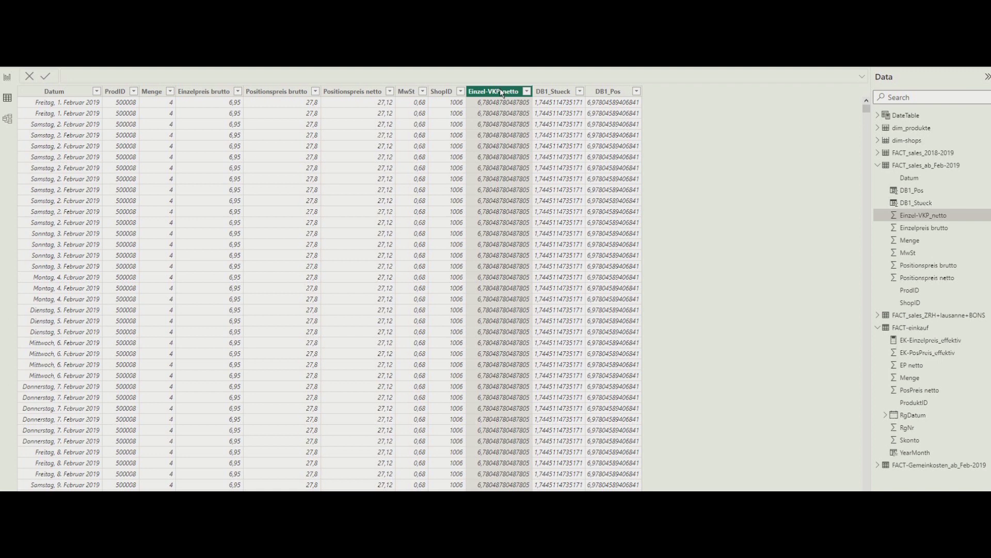
left_click(216, 92)
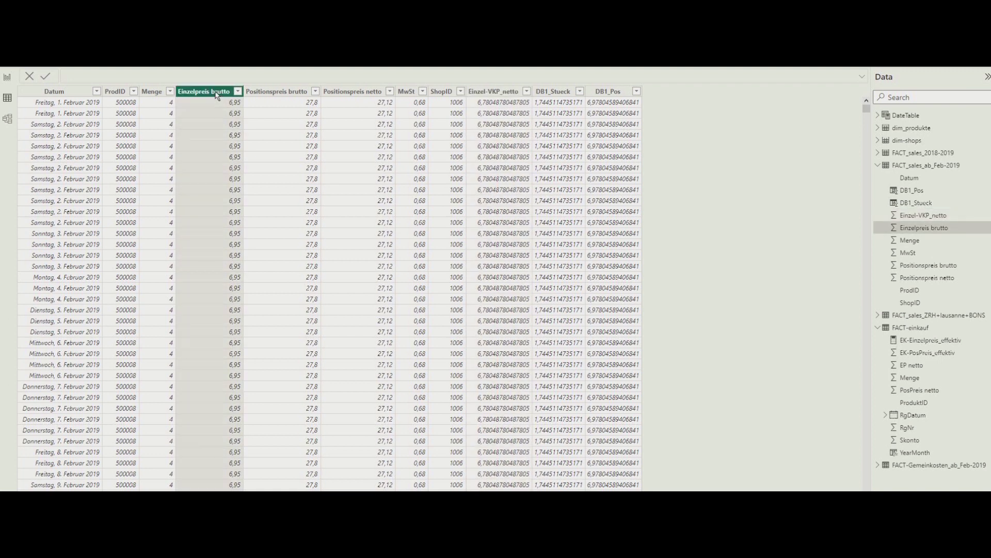
left_click(494, 92)
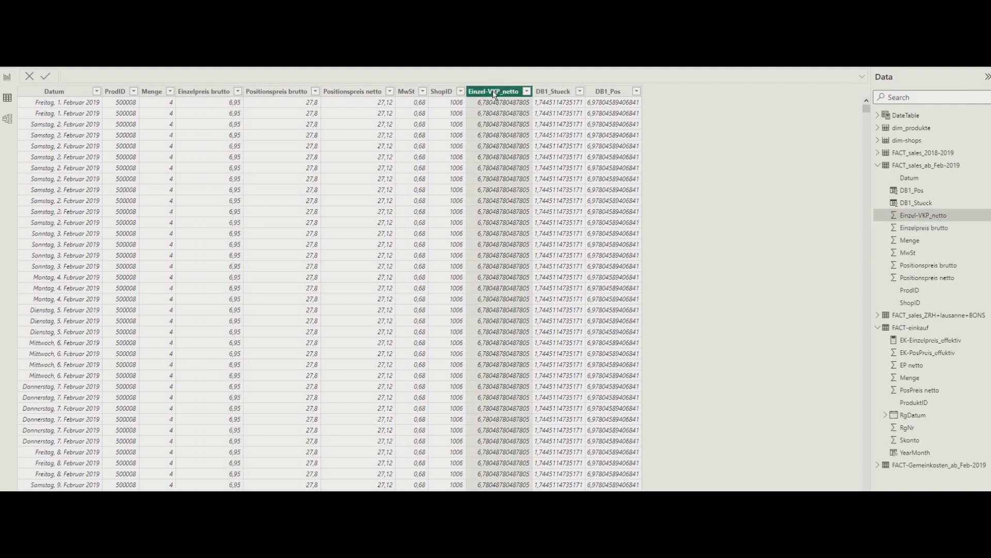
left_click(553, 92)
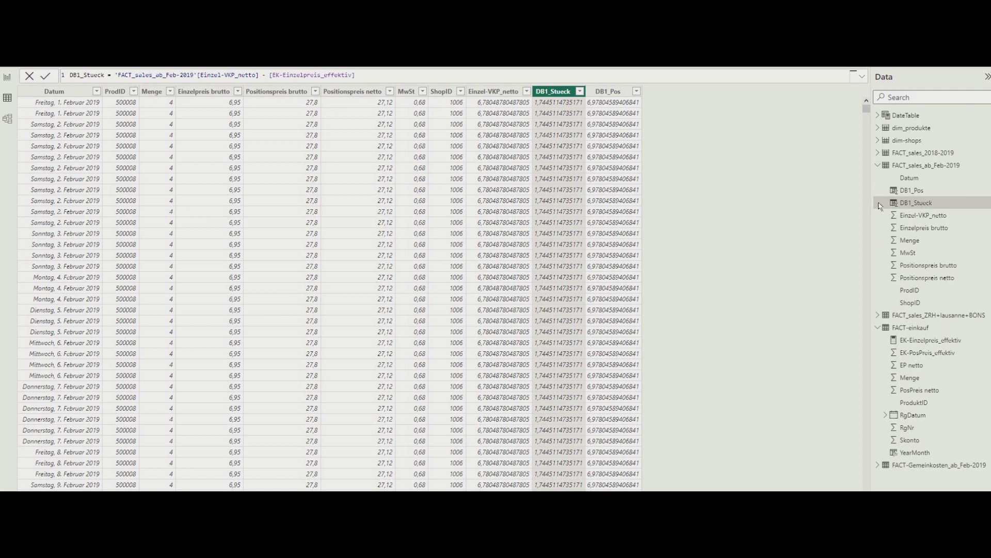
left_click(907, 328)
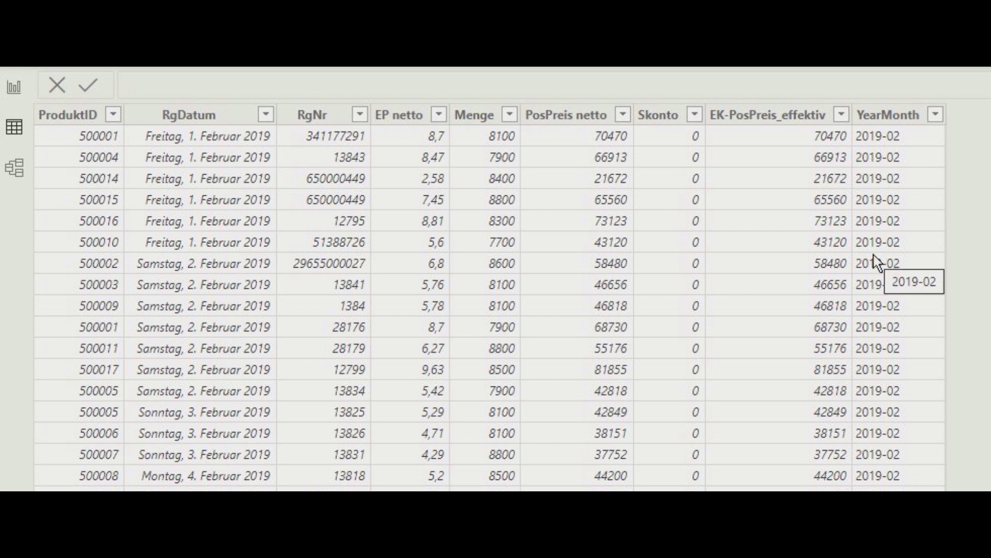
Step: Display the FORMAT formula behind FACT-einkauf's YearMonth column
left_click(871, 110)
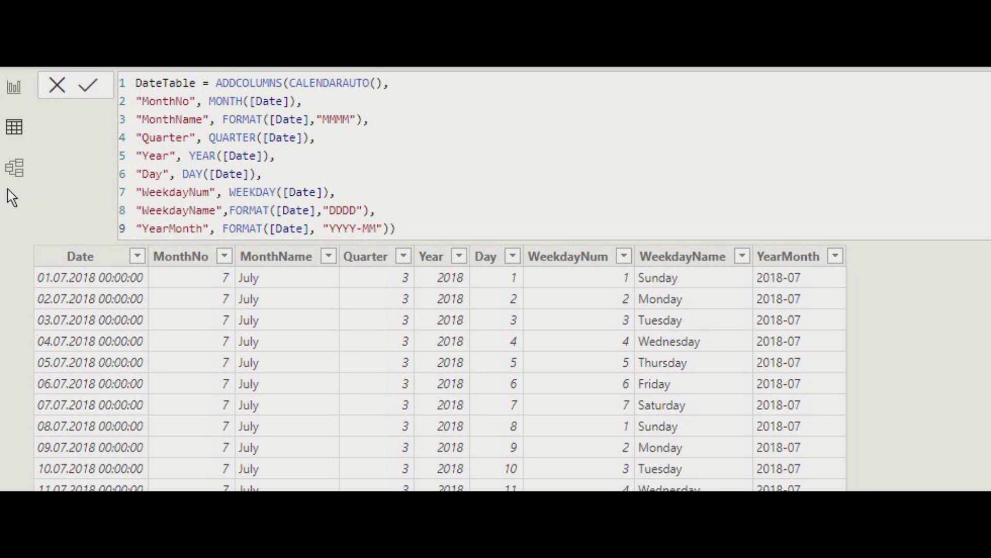
Step: Switch to Model view to see how DateTable relates to the other tables
left_click(10, 163)
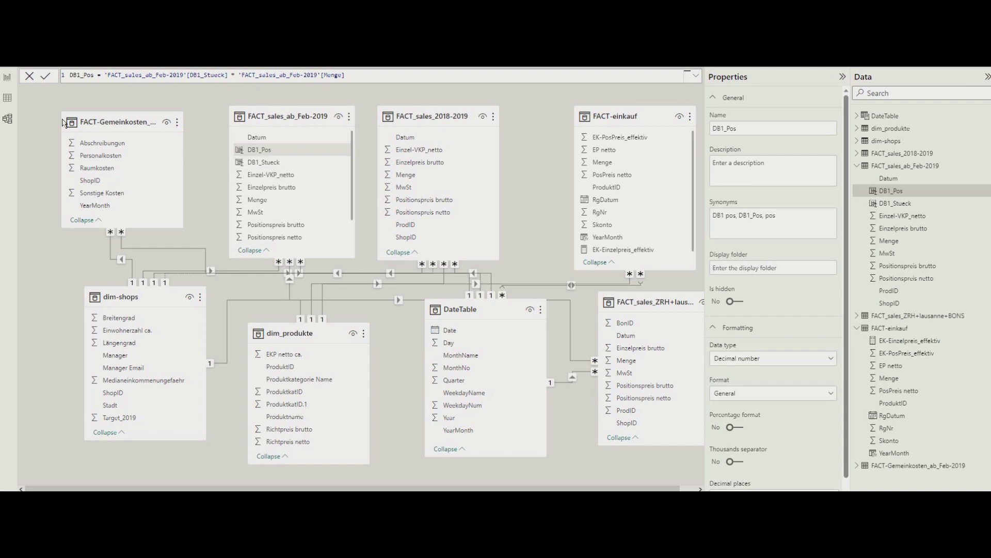
Step: Return to the DateTable grid, starting at 01.07.2018
left_click(8, 98)
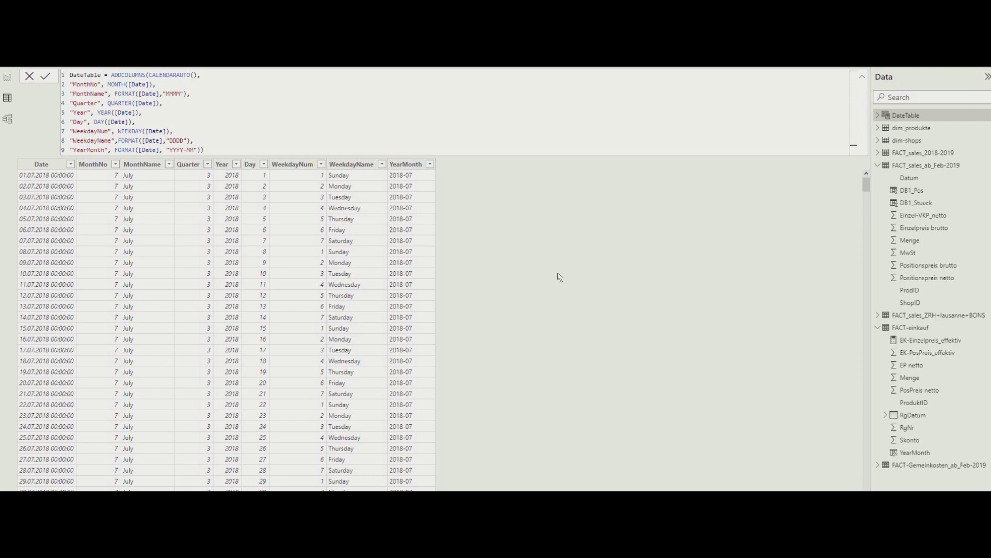
Step: Open FACT_sales_ab_Feb-2019 and view the DB1_Stueck and DB1_Pos column formulas
left_click(922, 166)
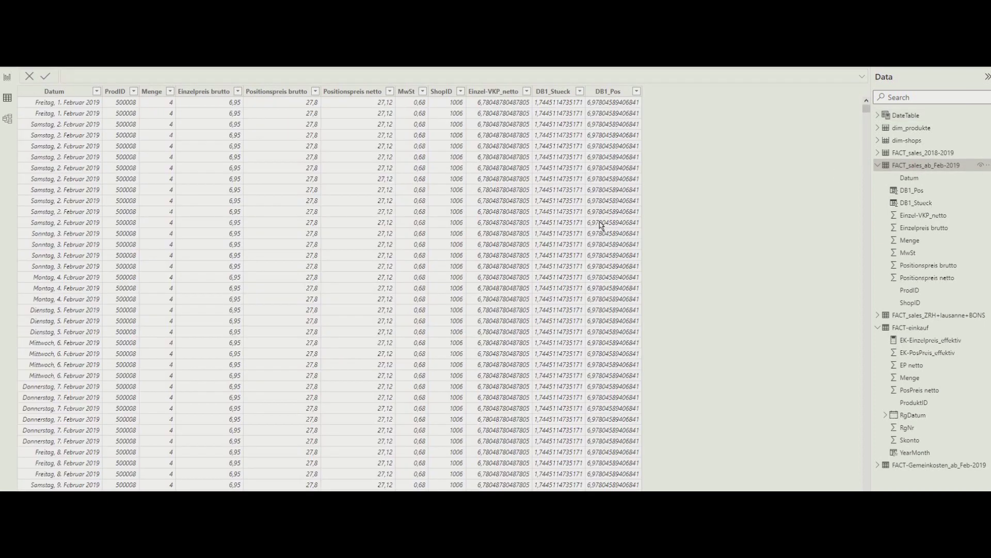
left_click(554, 93)
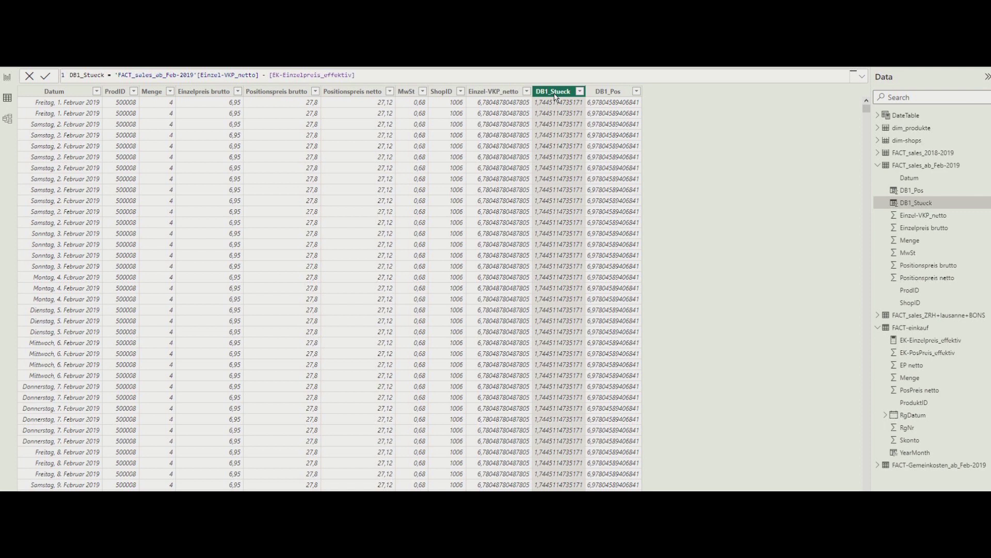
left_click(612, 90)
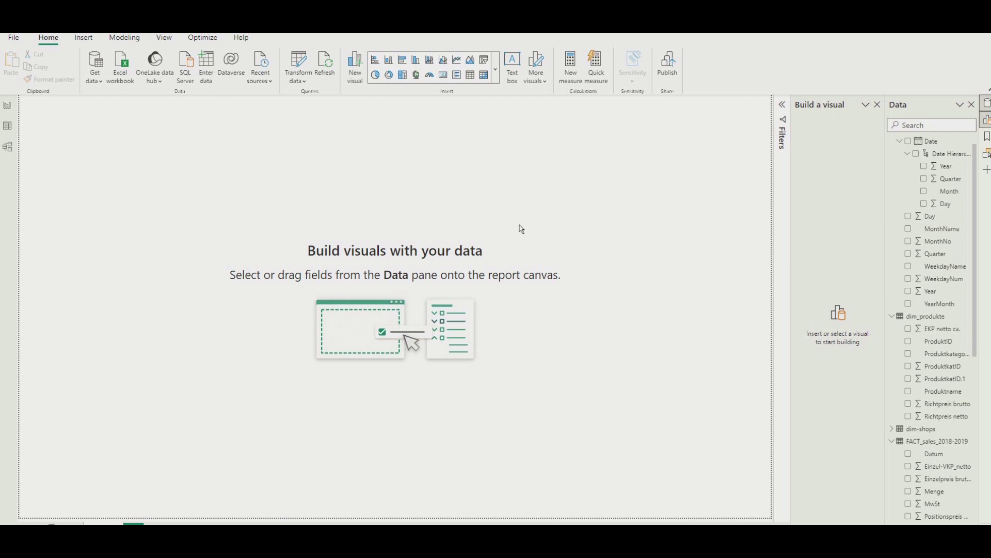
Step: Insert a line chart from the full visuals gallery and widen it on the page
left_click(495, 81)
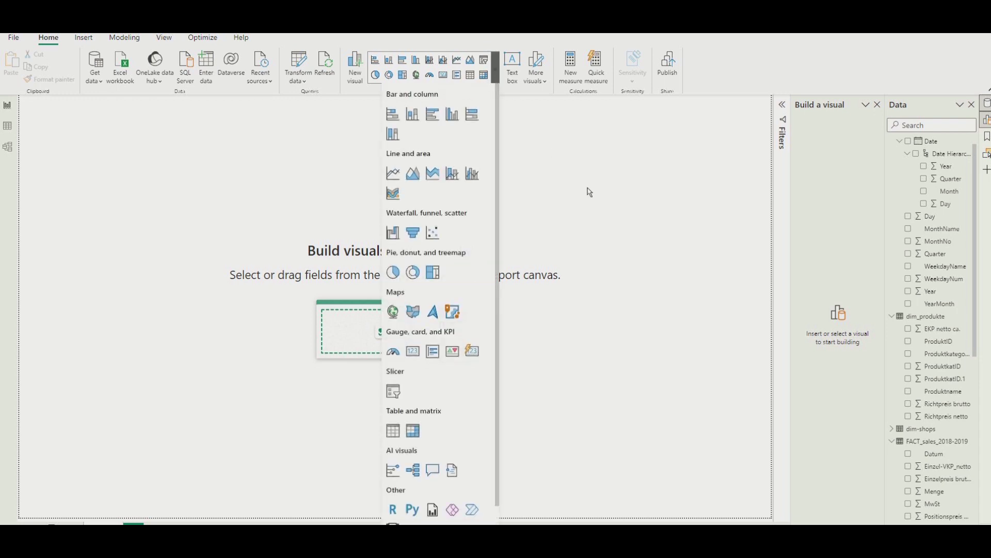
left_click(394, 180)
mouse_move(189, 176)
left_mouse_down()
mouse_move(314, 177)
mouse_move(295, 445)
left_mouse_up()
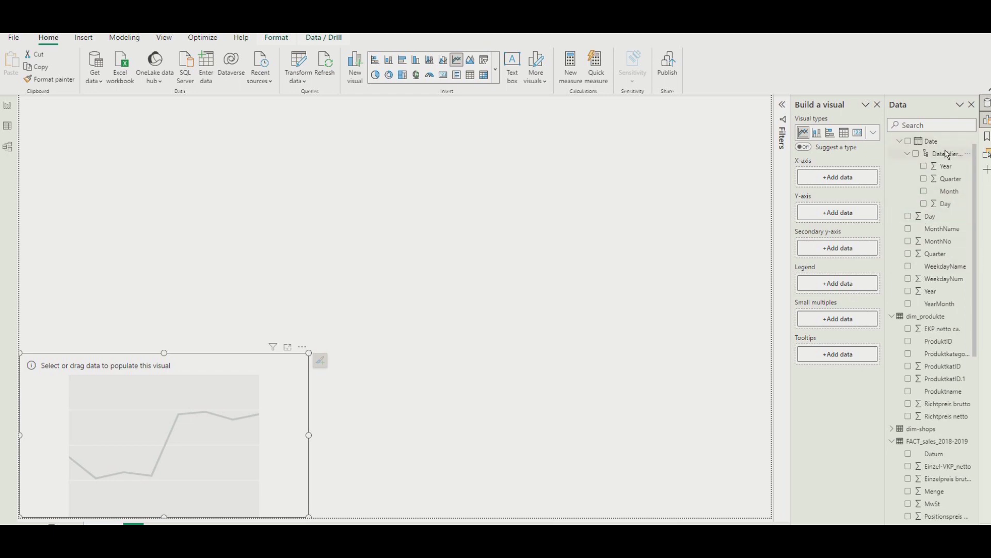
Step: Plot Sum of Positionspreis netto over the date hierarchy, keeping only Year and Month
left_click_drag(951, 156, 837, 177)
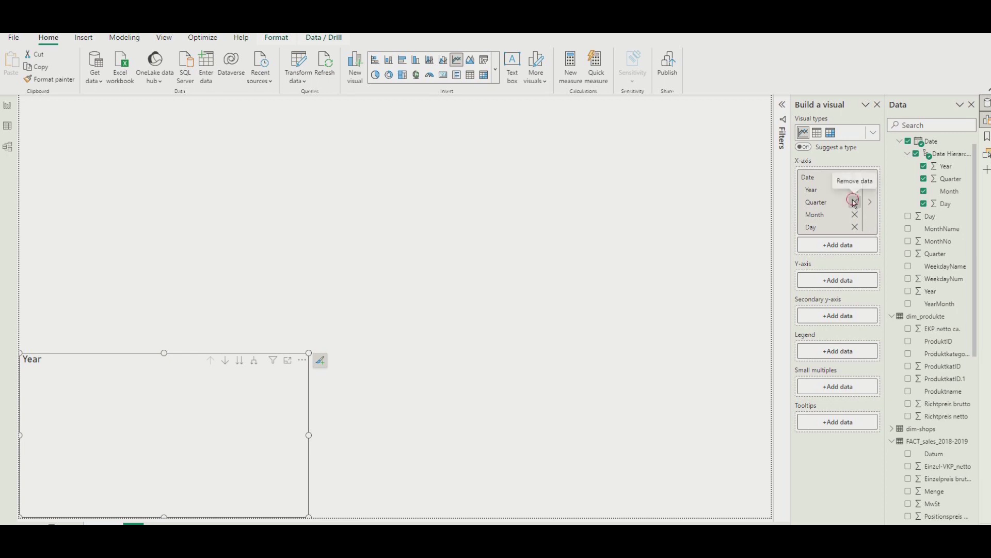
left_click(855, 202)
left_click(855, 214)
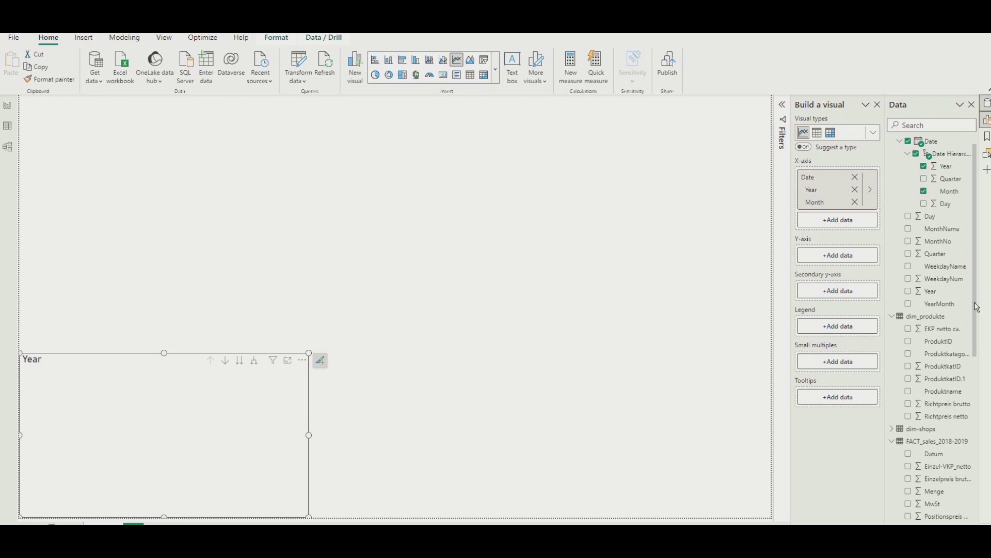
left_click_drag(976, 306, 986, 382)
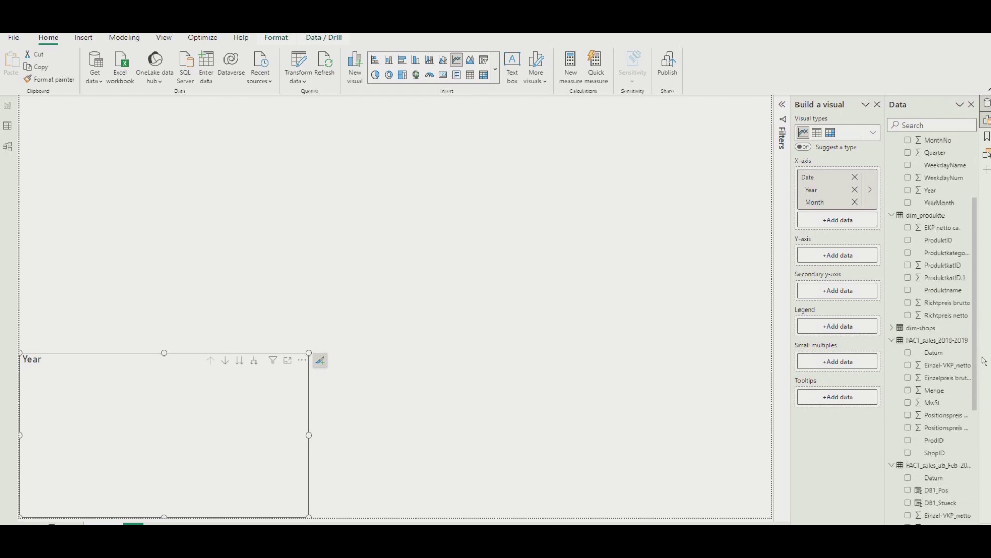
mouse_move(937, 386)
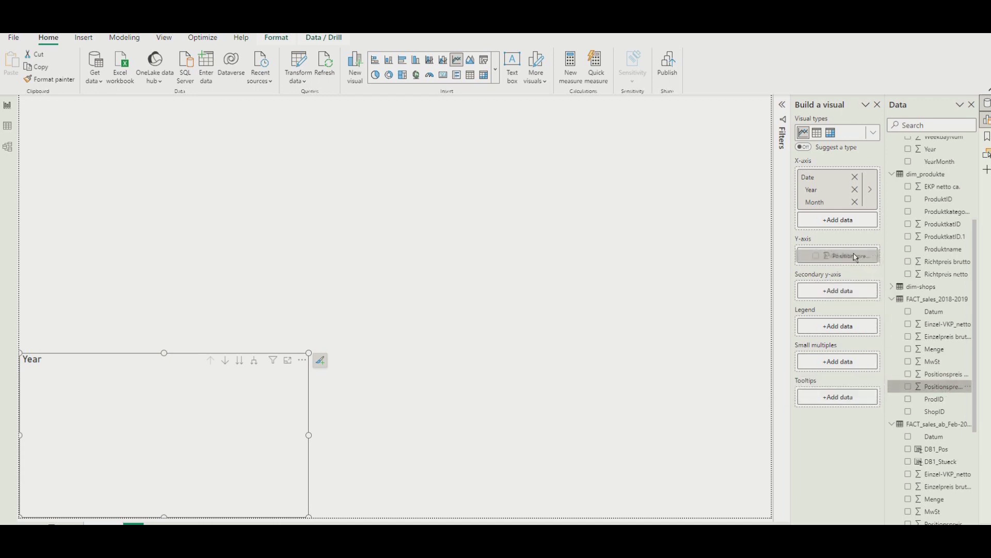
left_click_drag(948, 388, 837, 255)
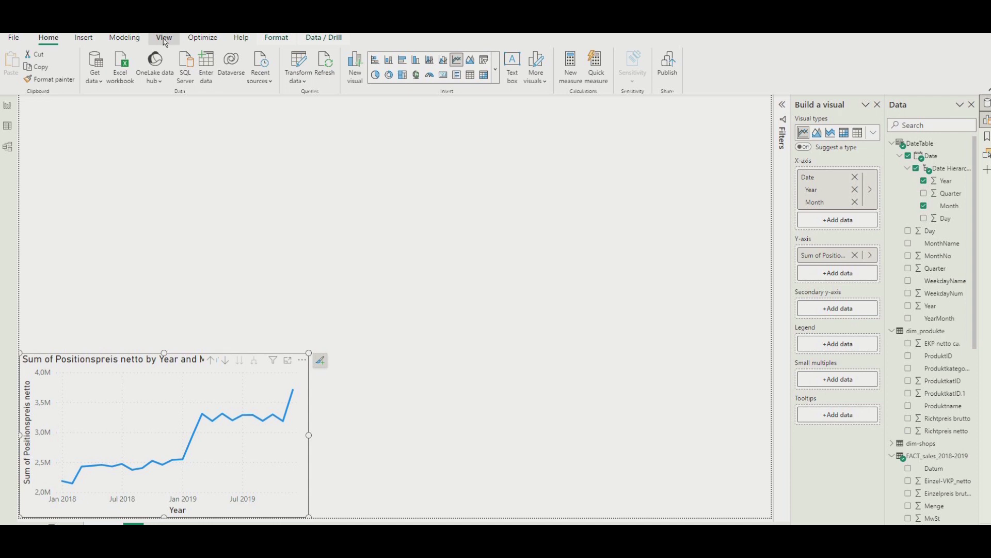
left_click(164, 38)
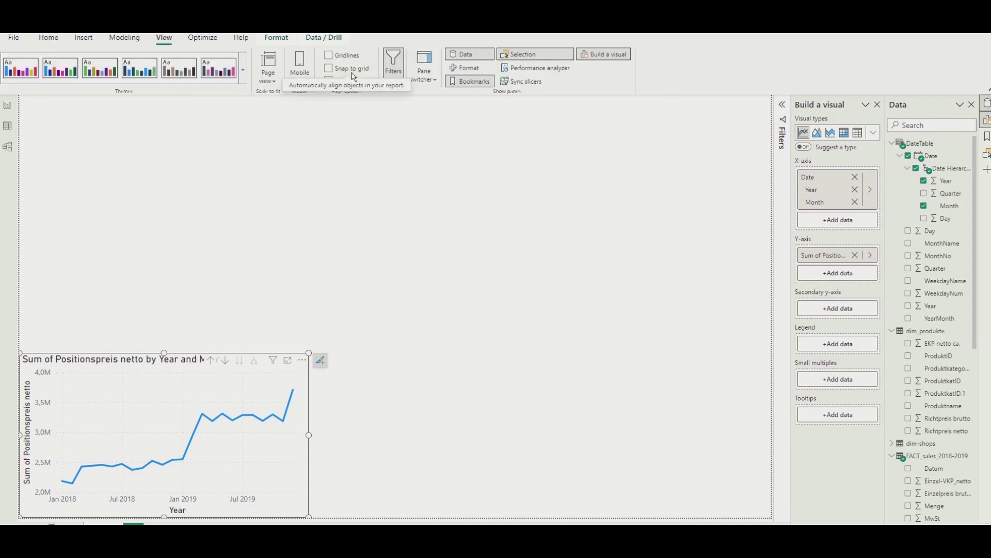
Step: Show the Format pane, check the Farbkonventionen hex codes in PowerPoint, and return to Power BI
left_click(465, 67)
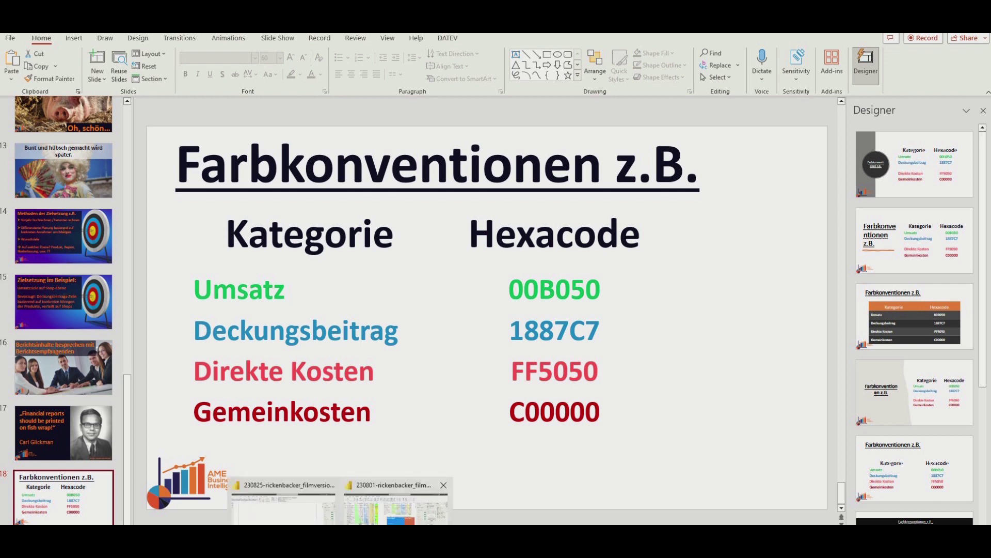
left_click(324, 501)
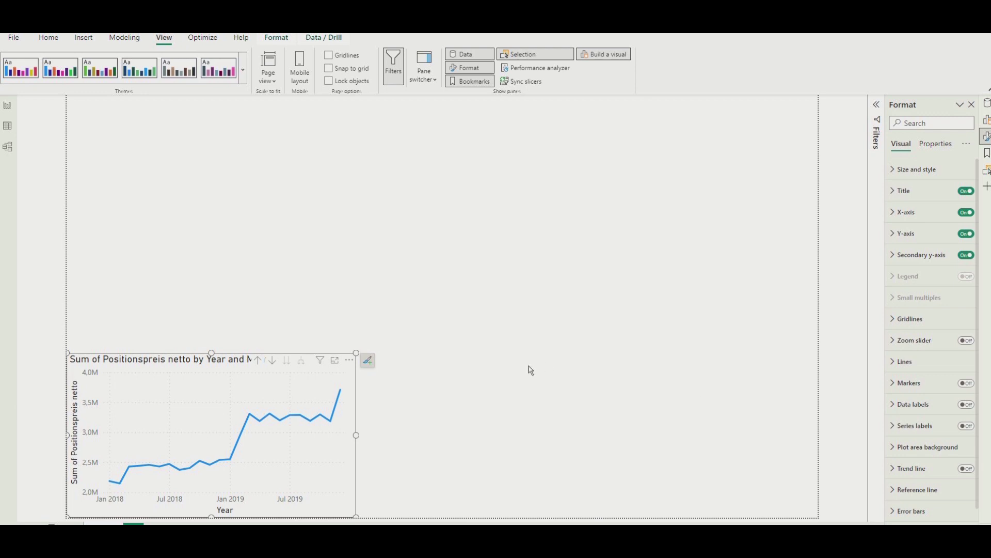
Step: Thicken the line chart's line to a 7 px stroke width
left_click(329, 407)
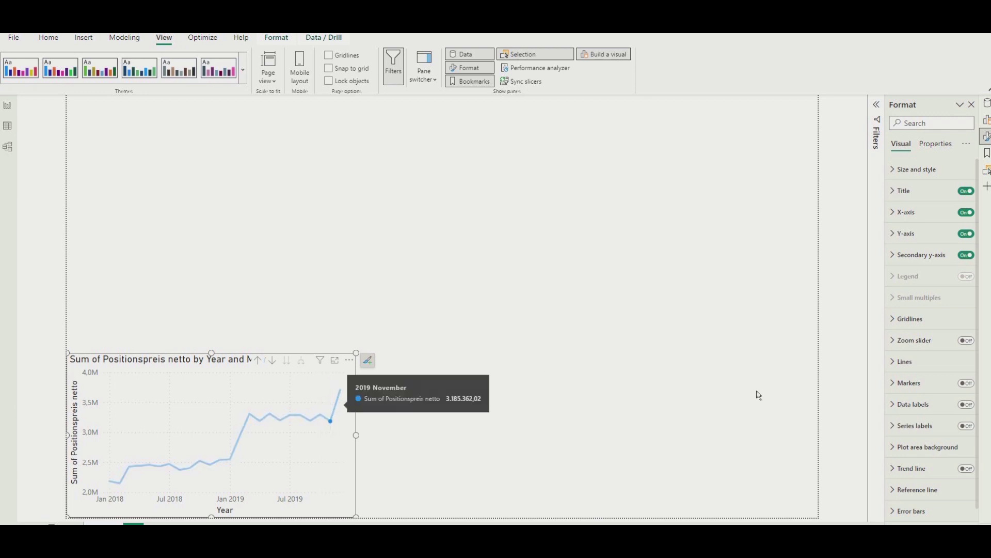
left_click(895, 362)
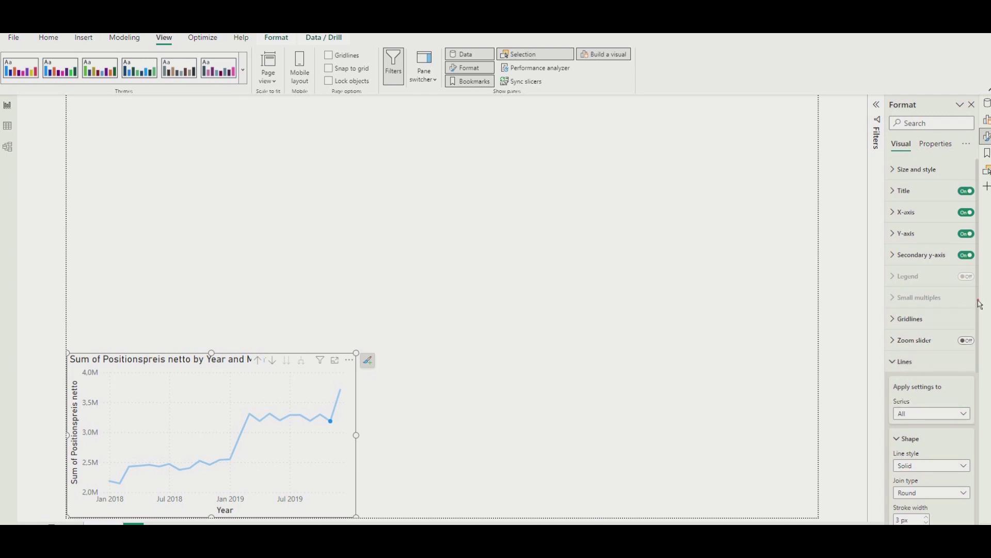
left_click_drag(978, 305, 989, 404)
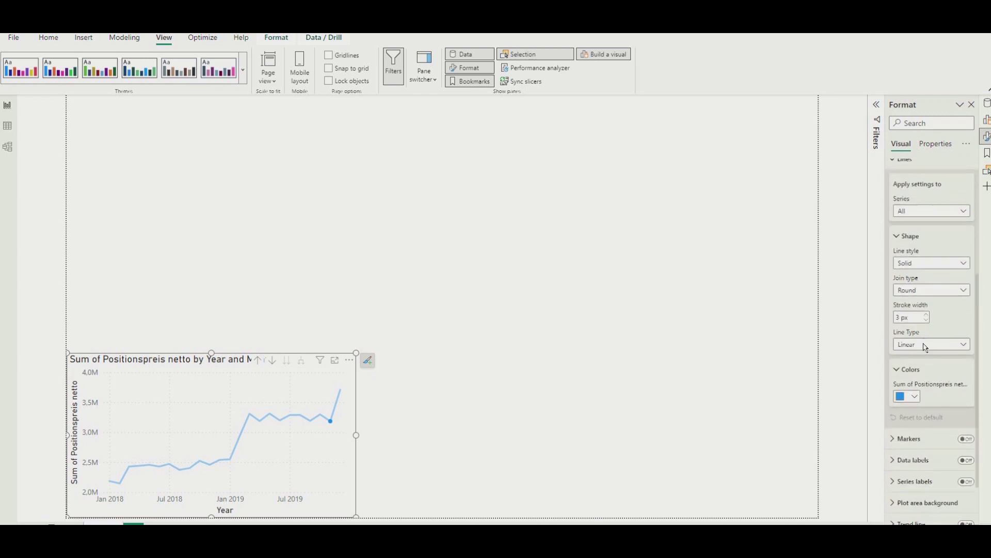
left_click(926, 315)
left_click(926, 315)
left_click(926, 315)
left_click(926, 315)
left_click(927, 315)
left_click(638, 407)
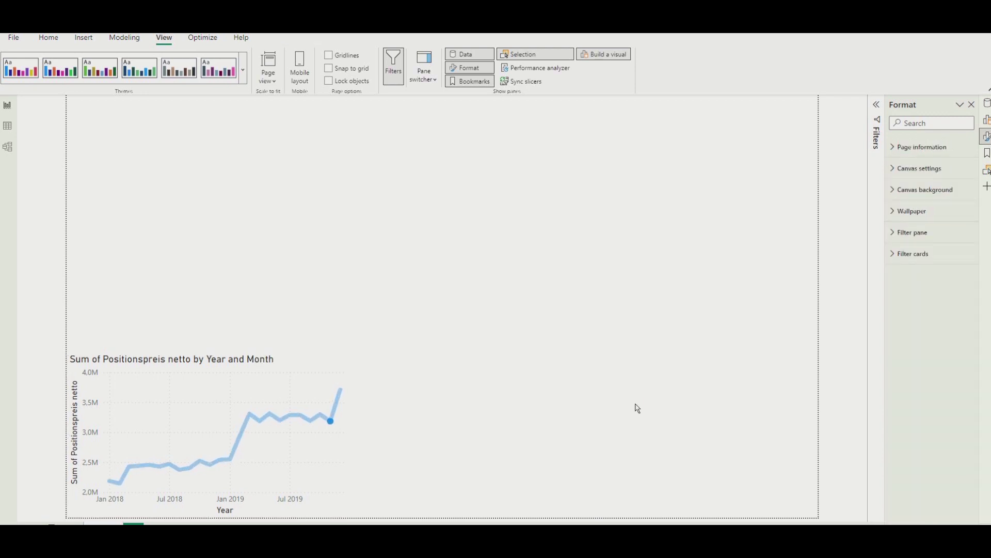
Step: Colour the line with the custom green hex 00B050
left_click(331, 424)
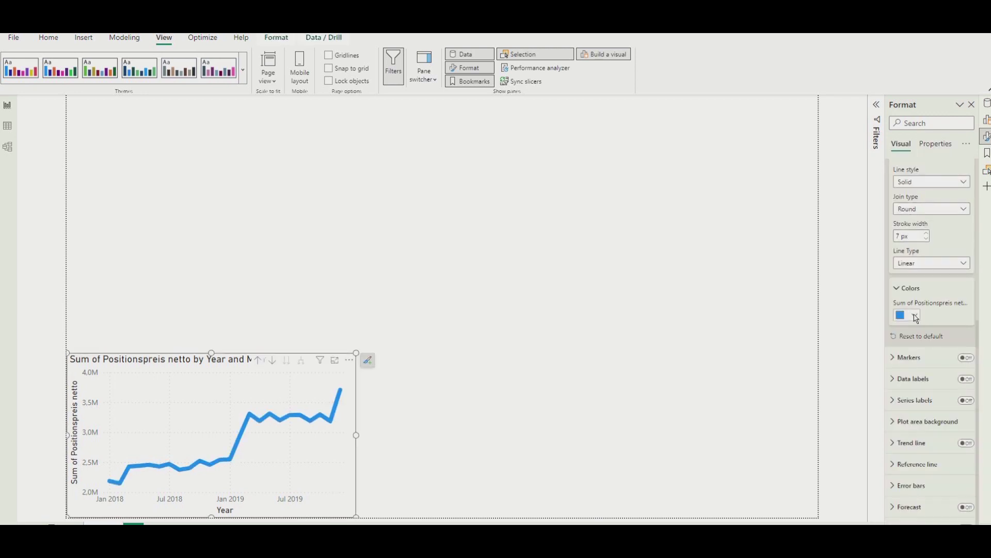
left_click(914, 316)
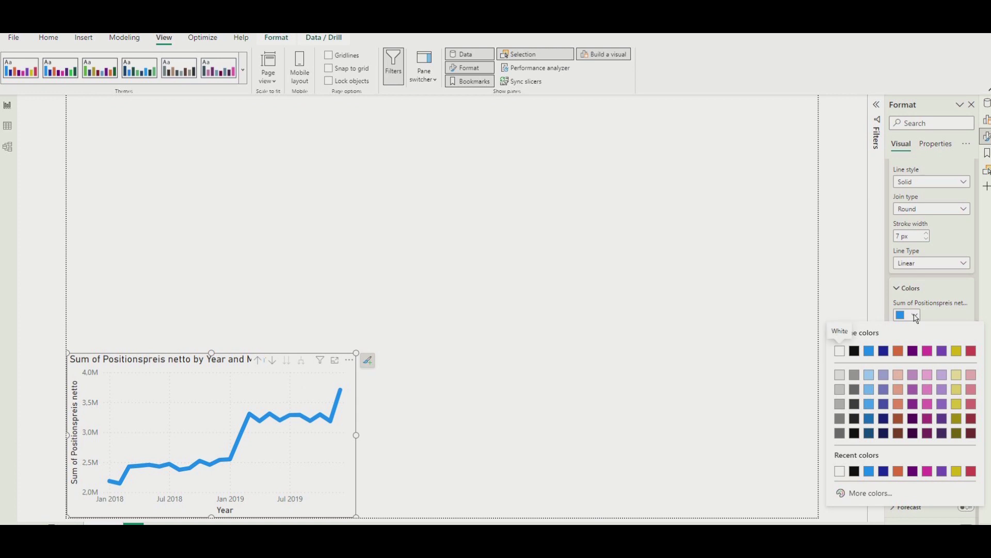
left_click(882, 493)
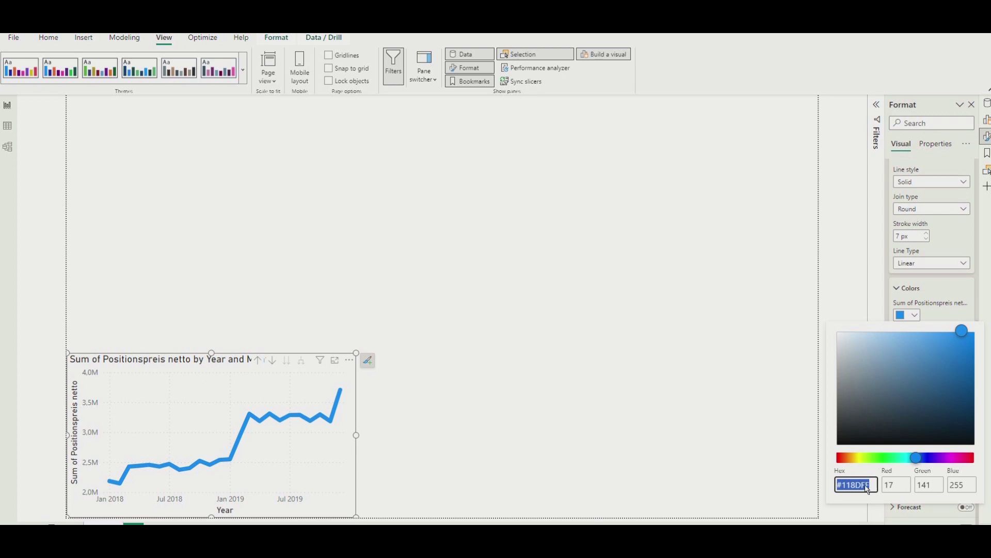
left_click(869, 490)
key("BackSpace")
key("BackSpace")
key("BackSpace")
key("BackSpace")
key("BackSpace")
key("BackSpace")
type("00B0")
type("50")
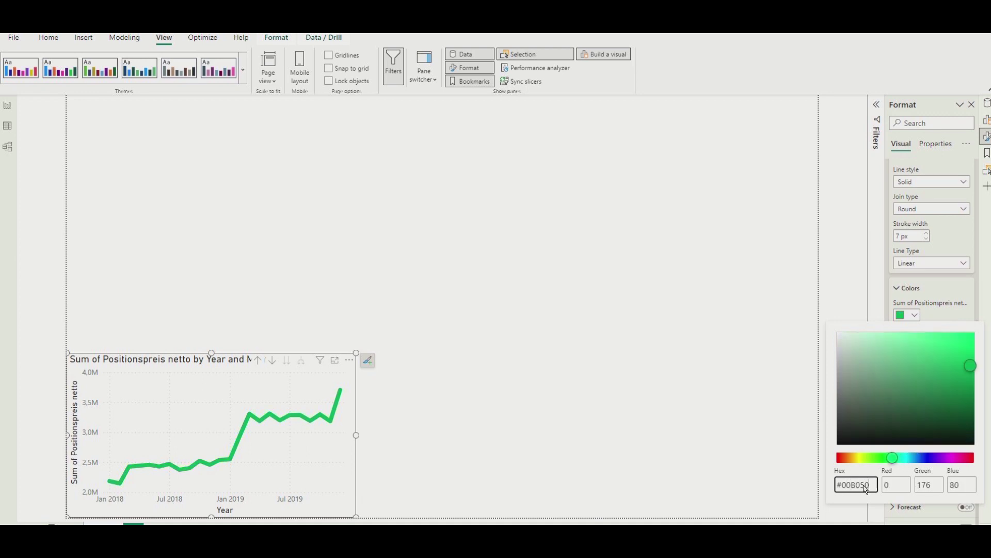
left_click(702, 418)
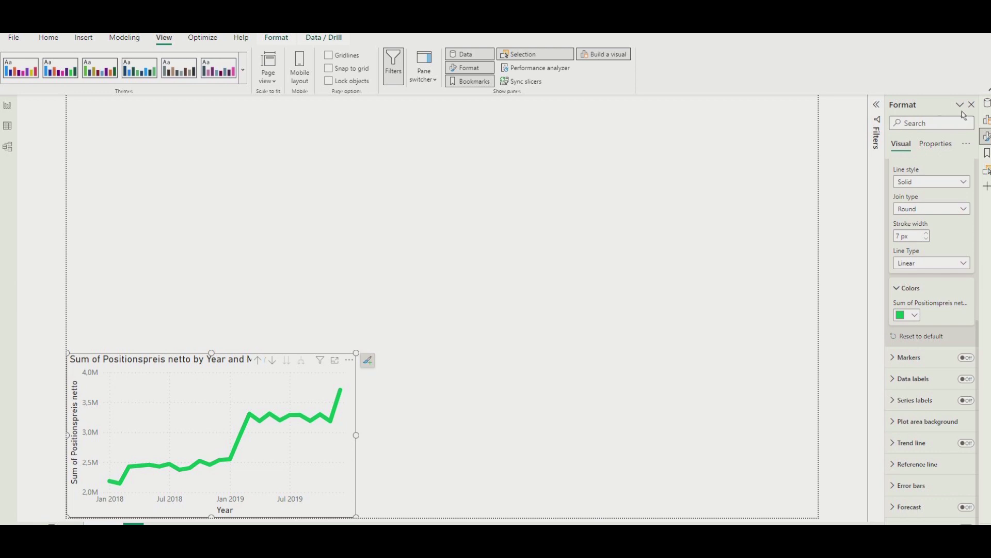
left_click(723, 155)
left_click(48, 37)
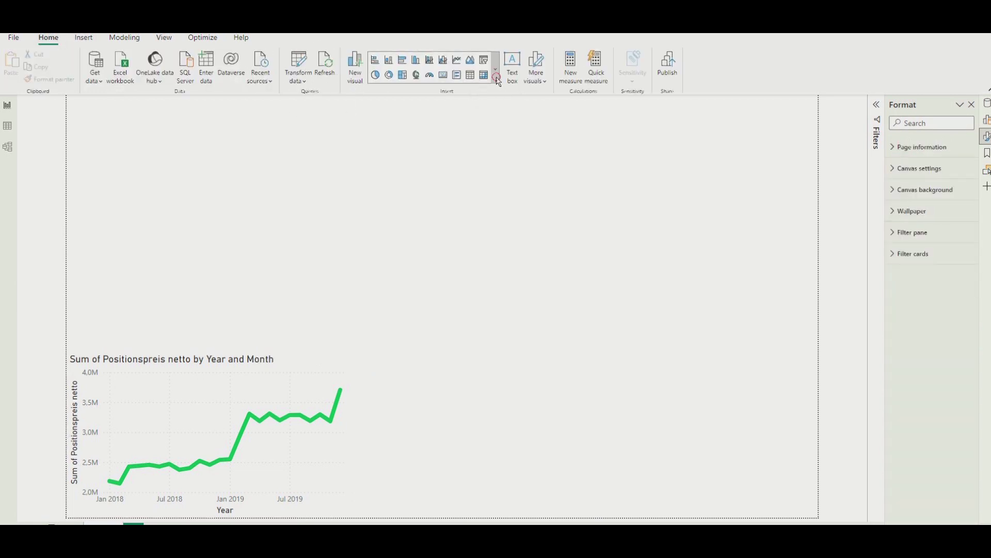
Step: Insert a new treemap visual and show the data field list
left_click(496, 77)
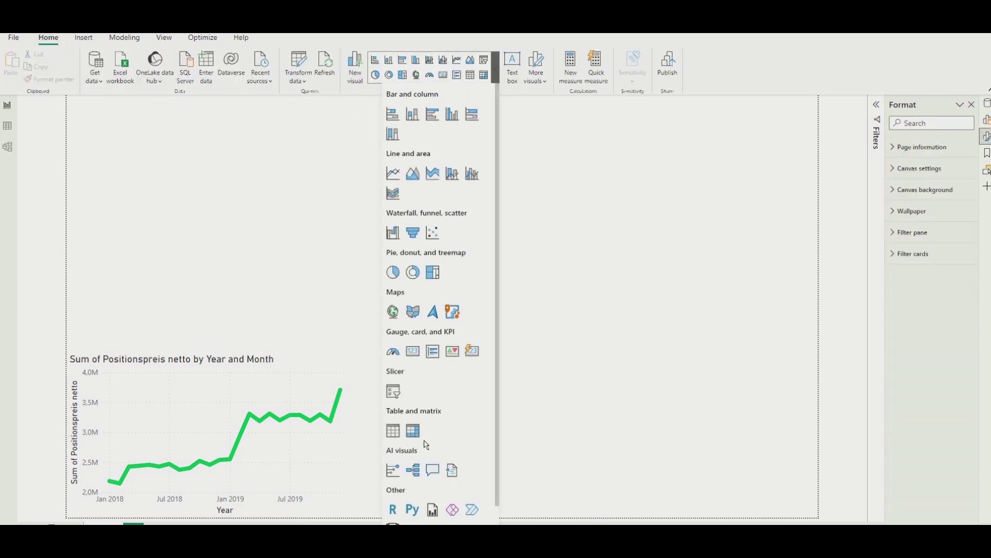
left_click(433, 273)
left_click(985, 121)
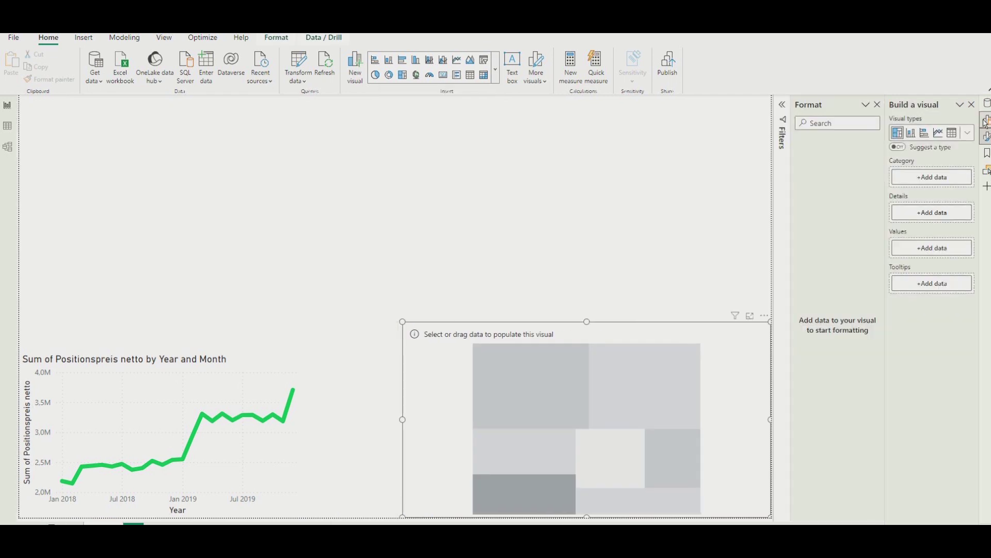
left_click(986, 105)
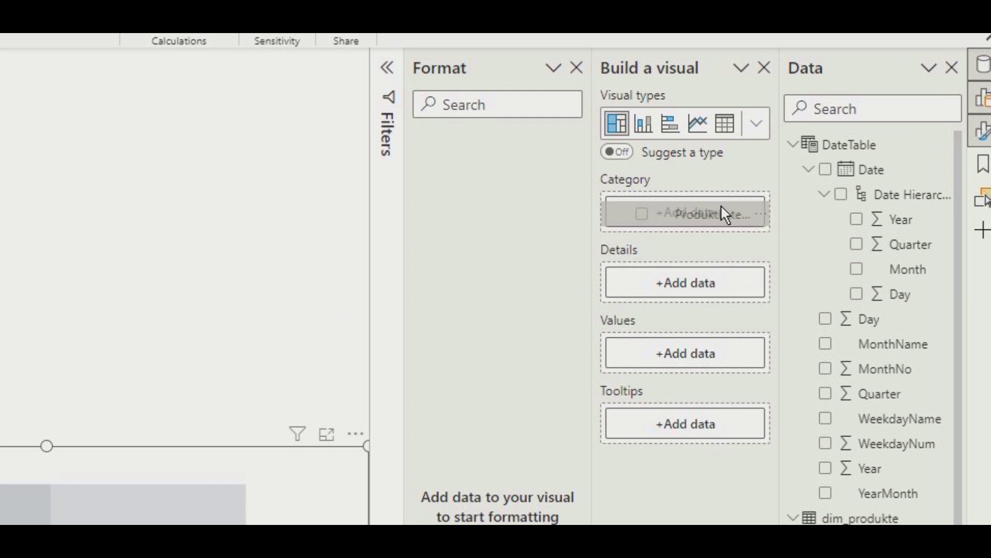
Step: Group the treemap by Produktkategorie Name with Produktname as the detail level
left_click_drag(949, 368, 857, 179)
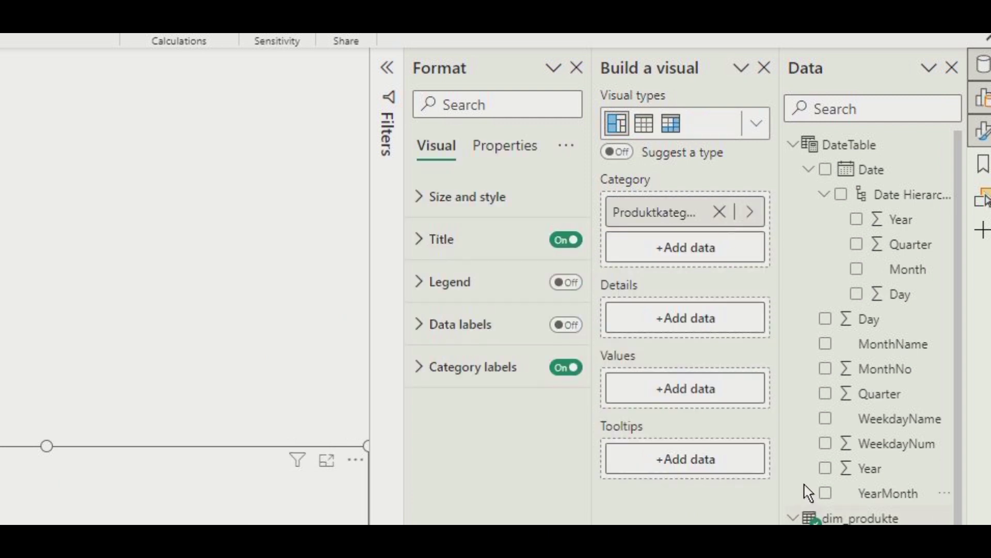
left_click_drag(791, 383, 739, 320)
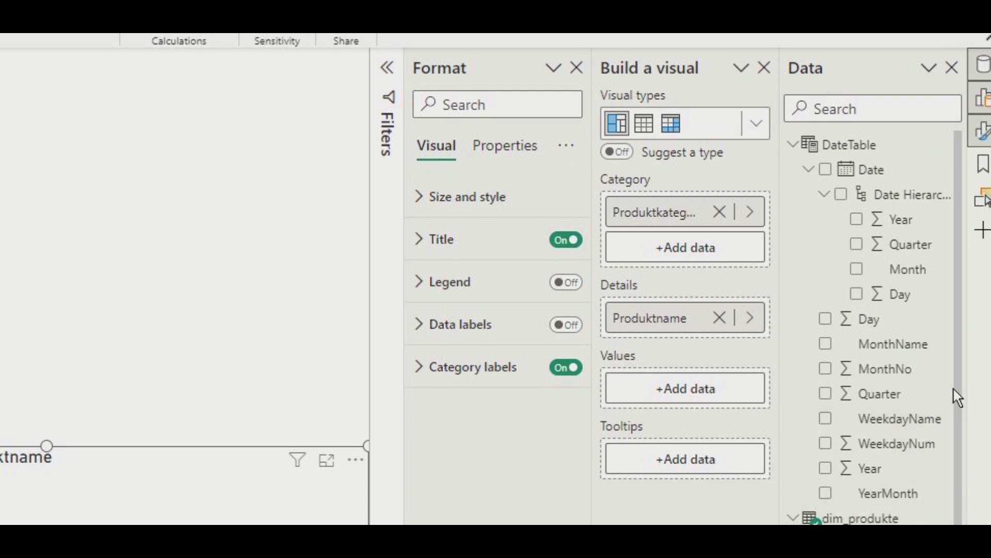
scroll(955, 394, "down", 5)
scroll(956, 394, "down", 5)
scroll(956, 393, "down", 2)
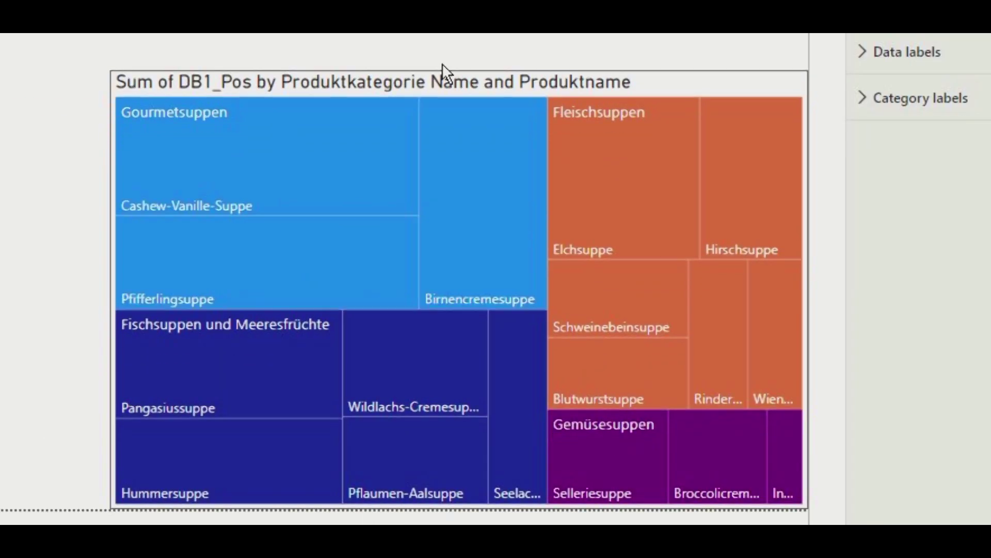
Step: Make the treemap category labels bold at font size 16
left_click(370, 150)
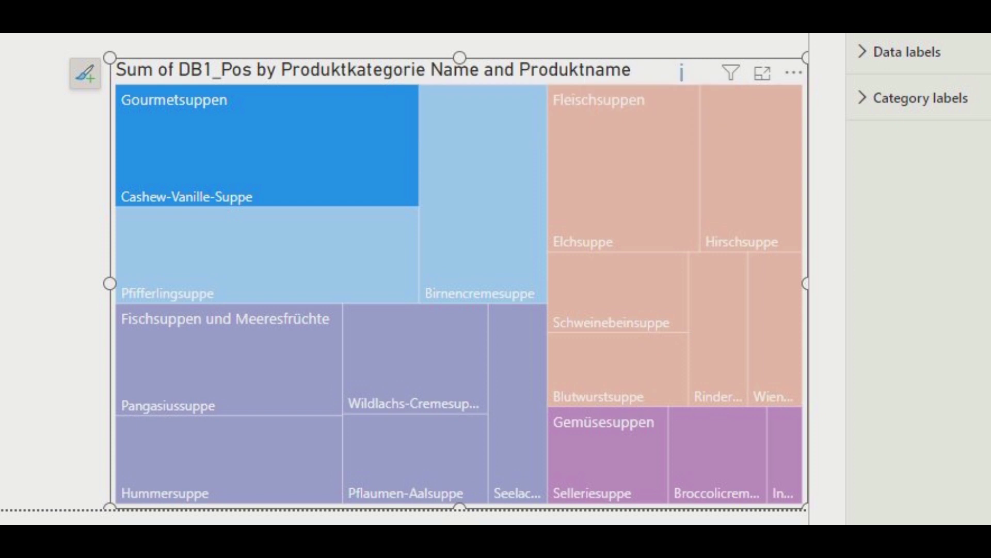
left_click(352, 180)
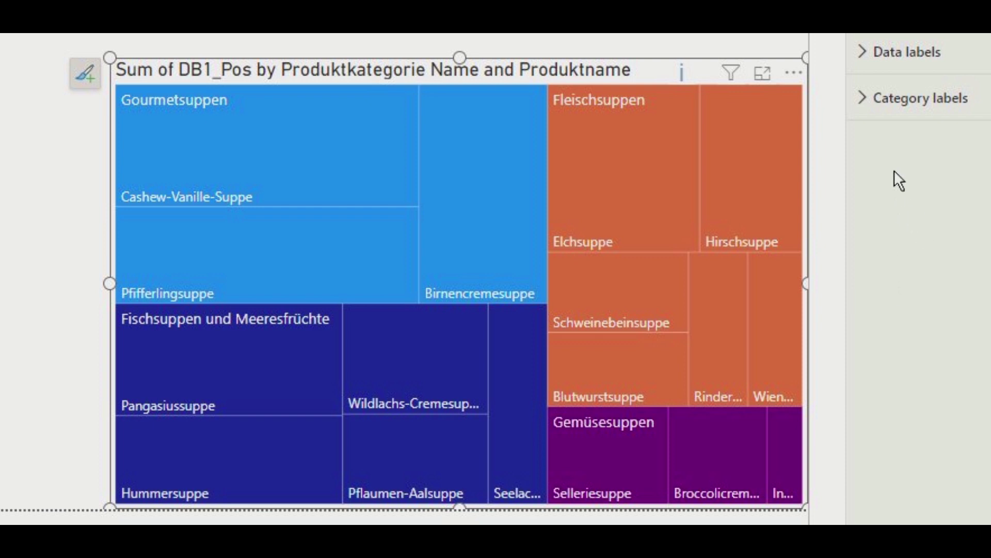
left_click(861, 99)
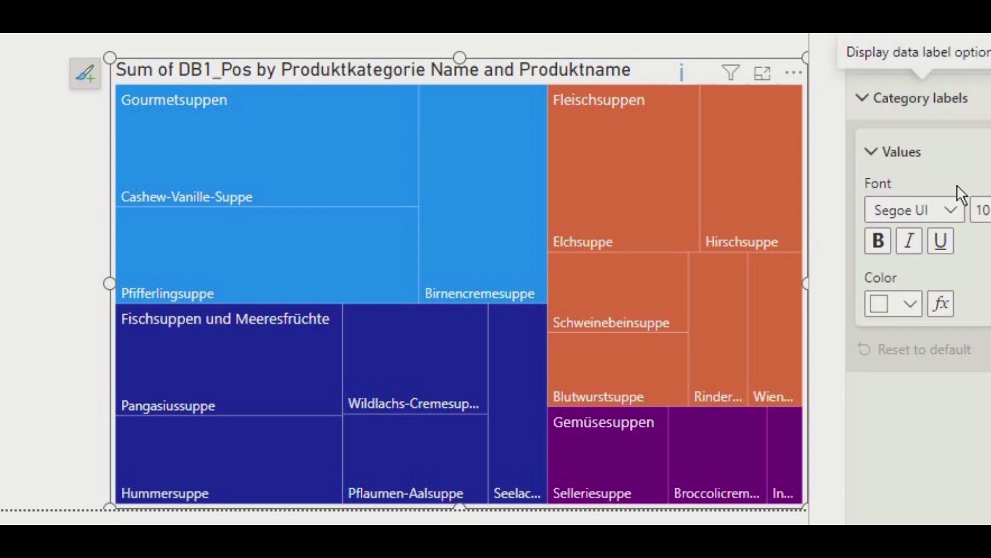
key("Up")
key("Up")
key("Up")
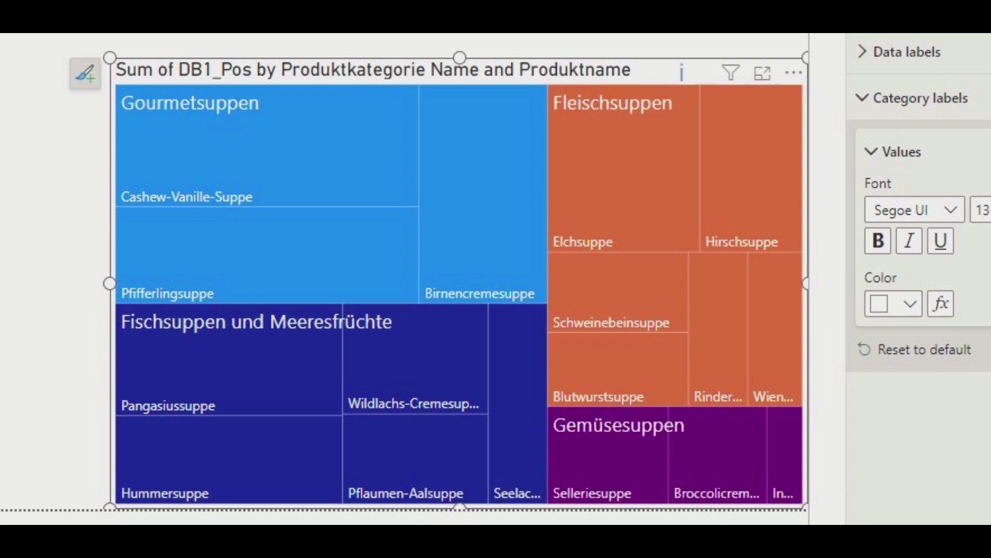
left_click(878, 240)
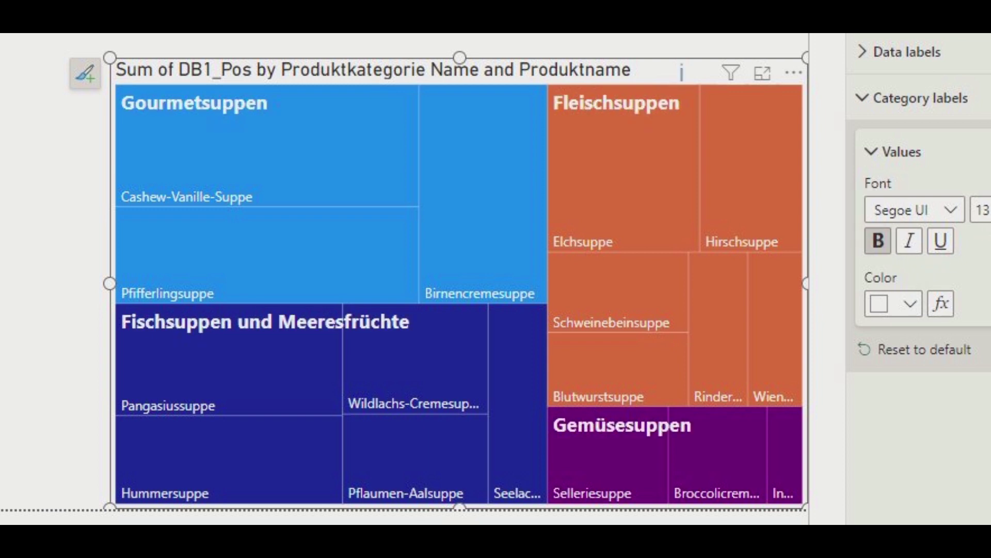
key("Up")
key("Up")
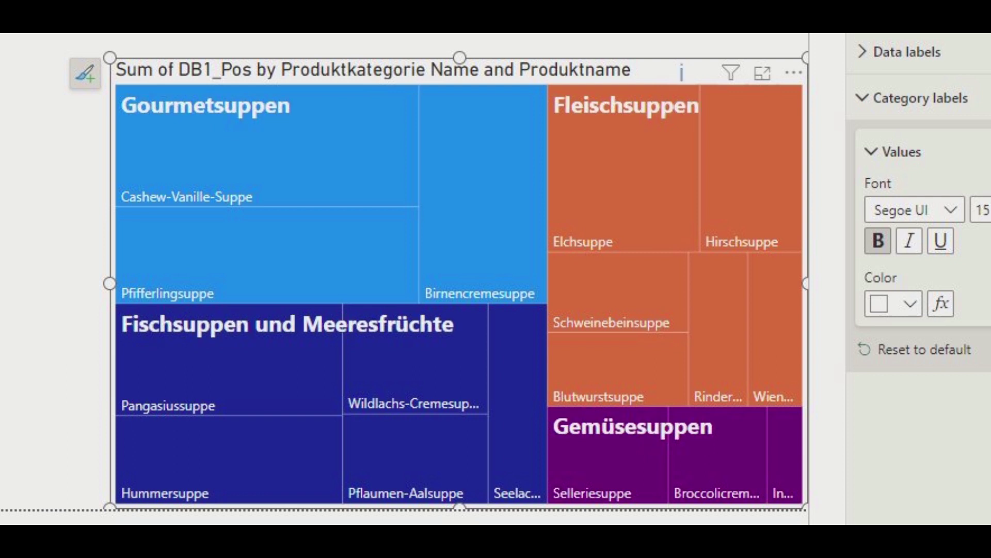
key("Up")
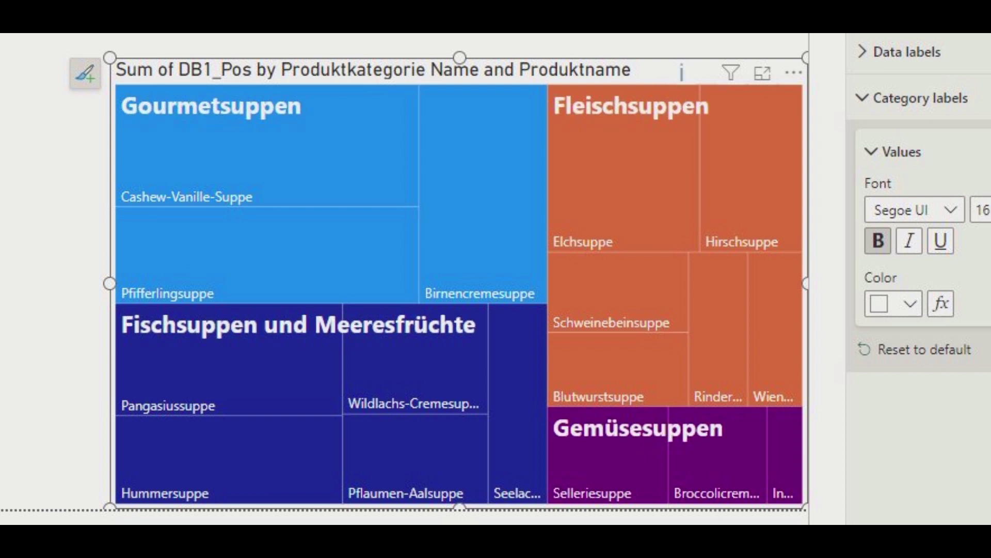
key("Escape")
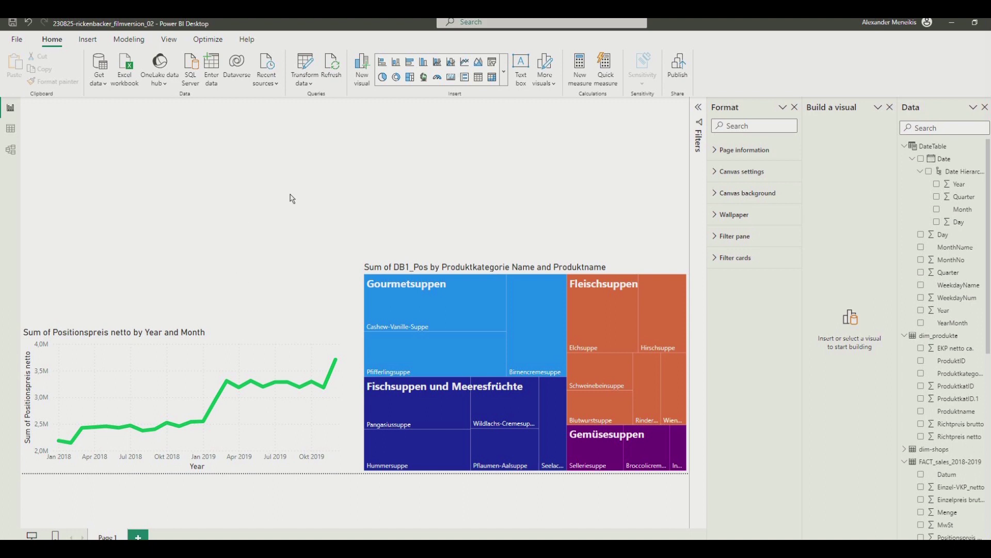
Step: Insert a taller table with Produktname and sums of Positionspreis netto, DB1_Pos and Menge
left_click(478, 78)
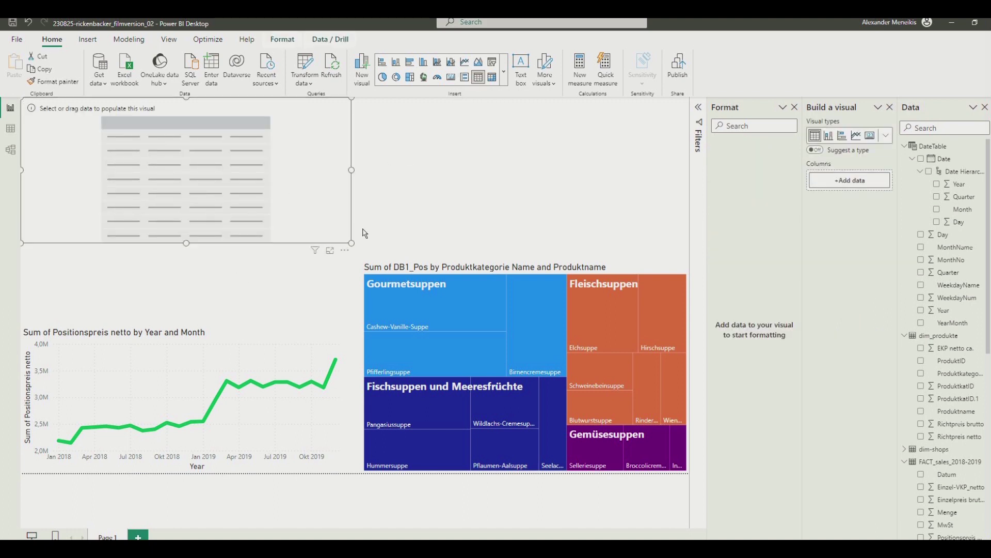
left_click_drag(187, 243, 188, 309)
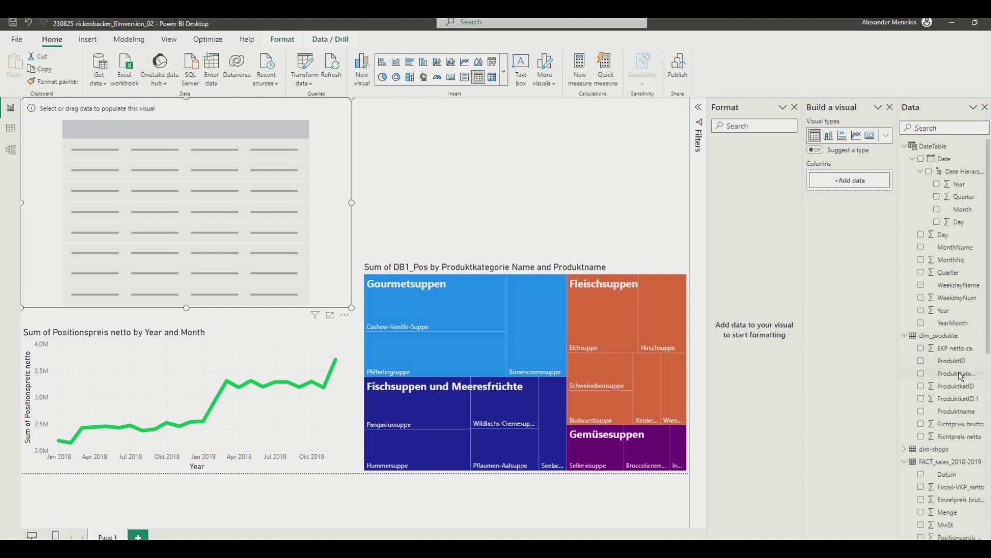
left_click_drag(957, 411, 871, 184)
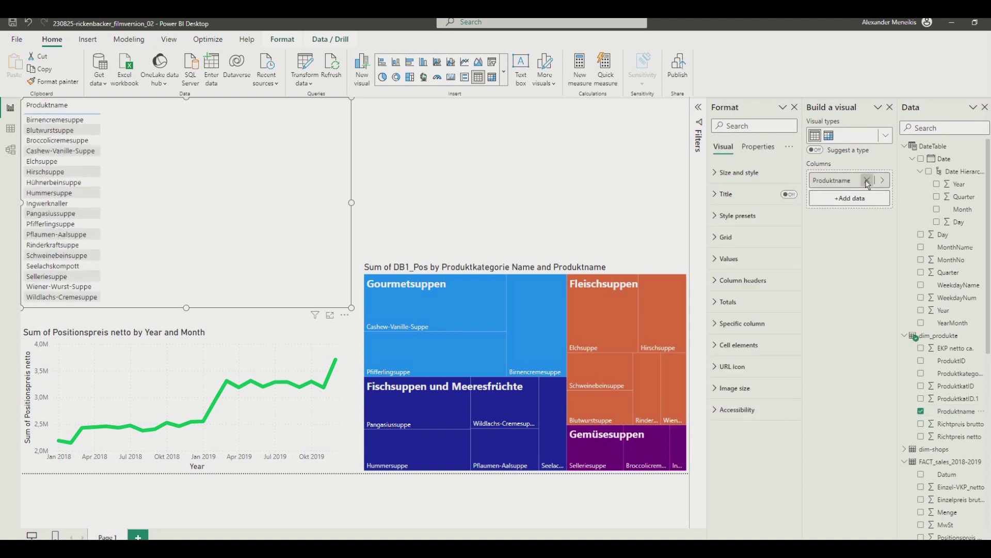
scroll(950, 310, "down", 2)
scroll(950, 310, "down", 2)
scroll(950, 310, "down", 2)
scroll(914, 425, "down", 1)
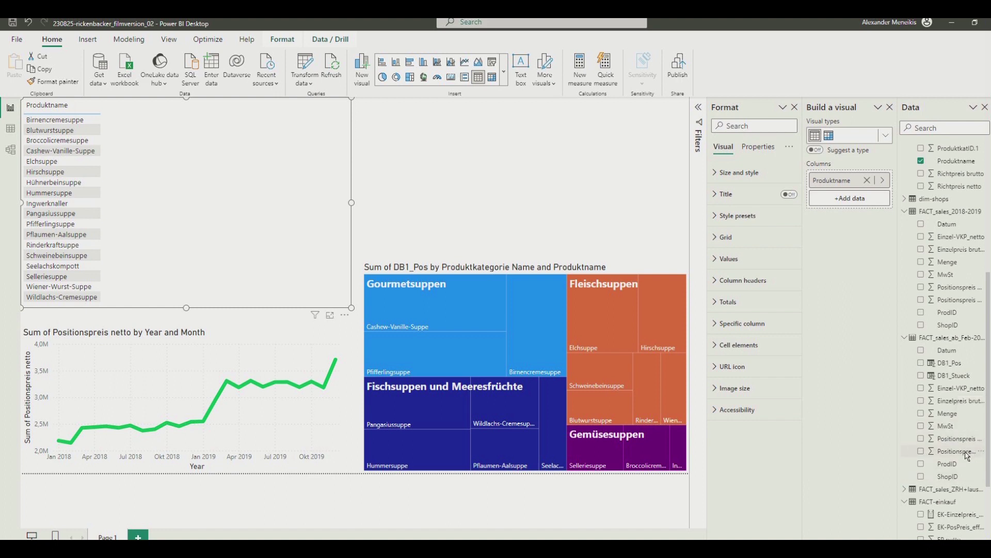
left_click_drag(967, 455, 879, 202)
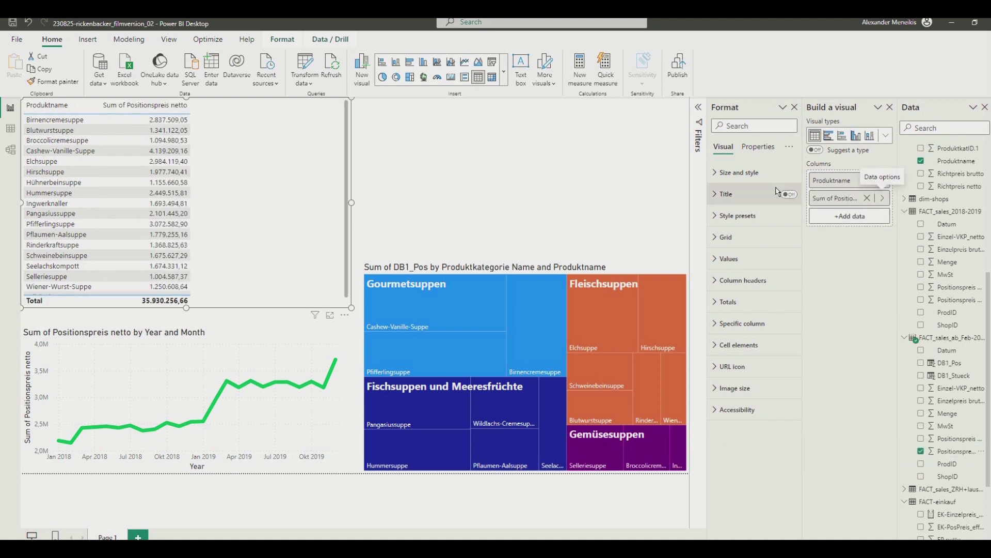
left_click_drag(949, 362, 870, 217)
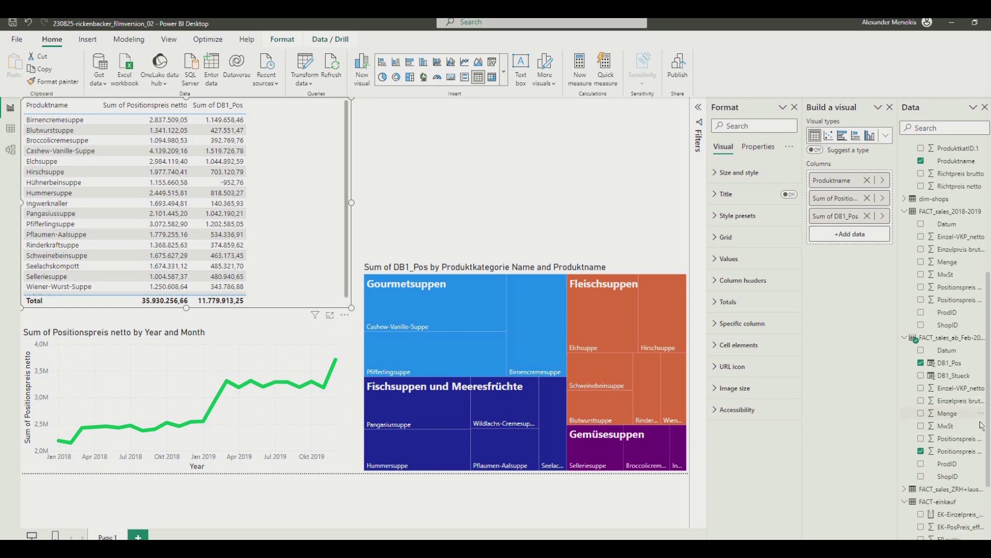
left_click(947, 414)
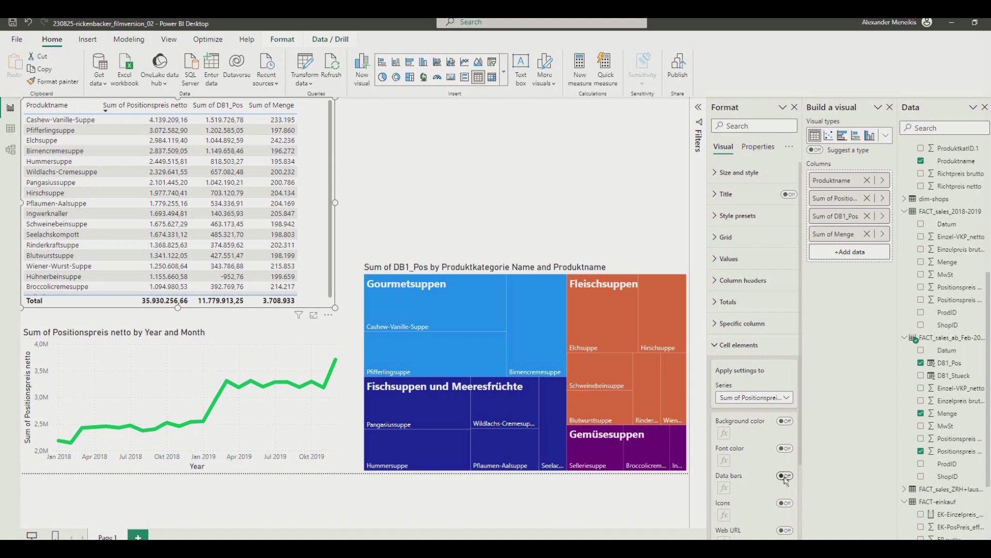
Step: Turn on data bars for the Sum of Positionspreis netto column
left_click(785, 397)
left_click(774, 423)
left_click(785, 476)
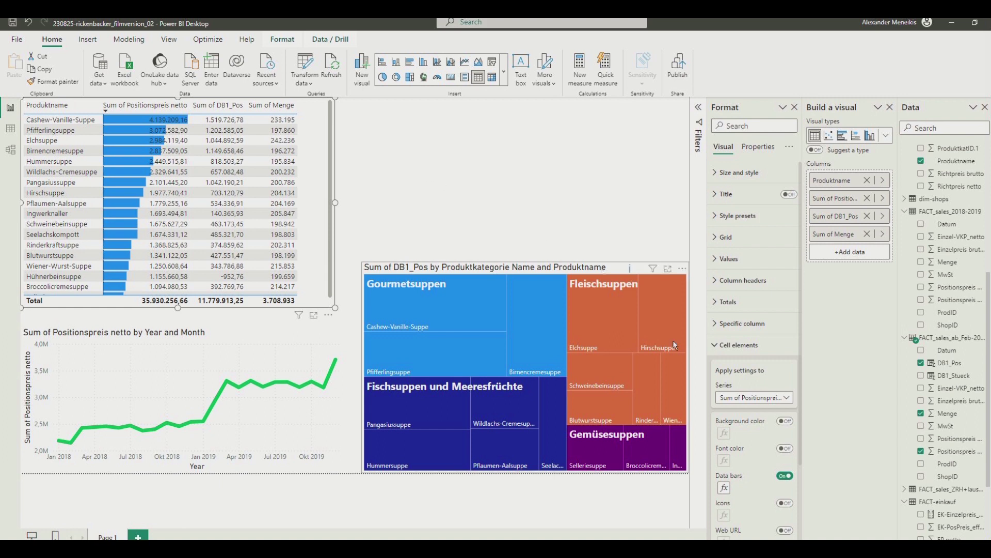
left_click(724, 487)
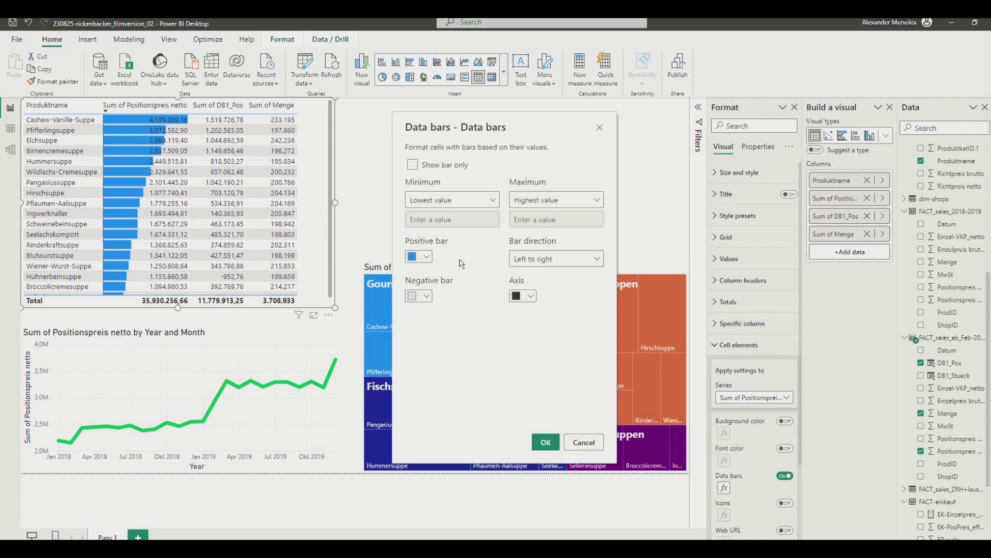
Step: Colour both the positive and negative data bars the same custom light green
left_click(428, 257)
left_click(443, 425)
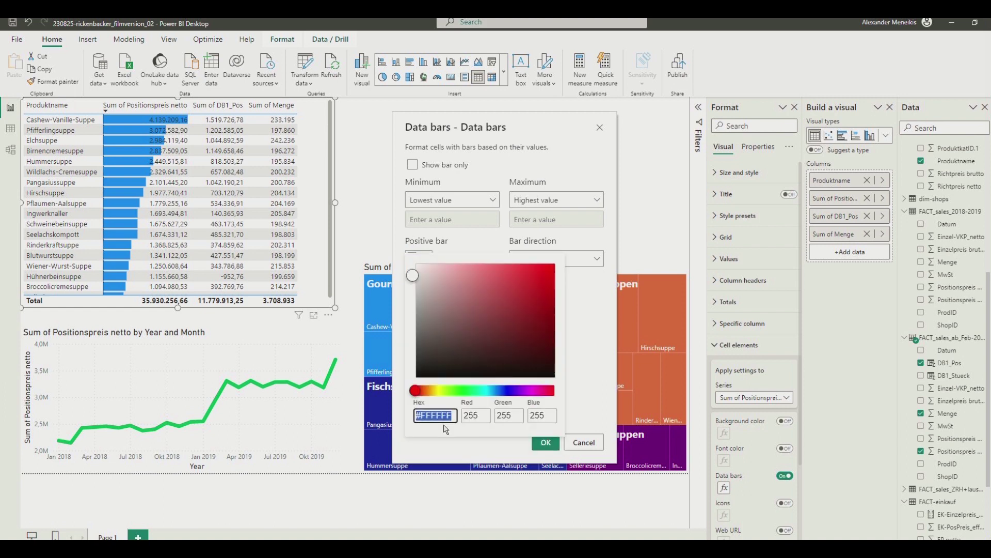
left_click(453, 391)
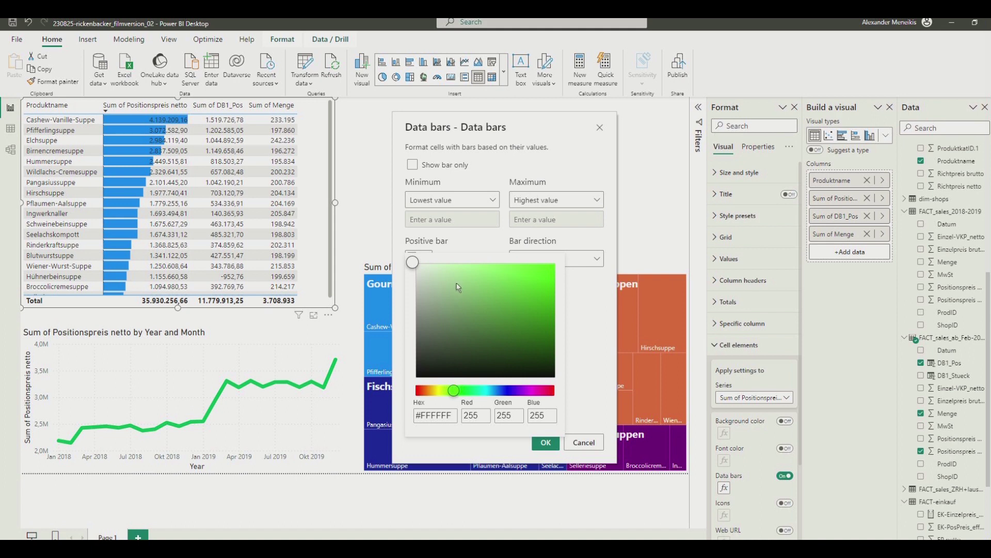
left_click(455, 264)
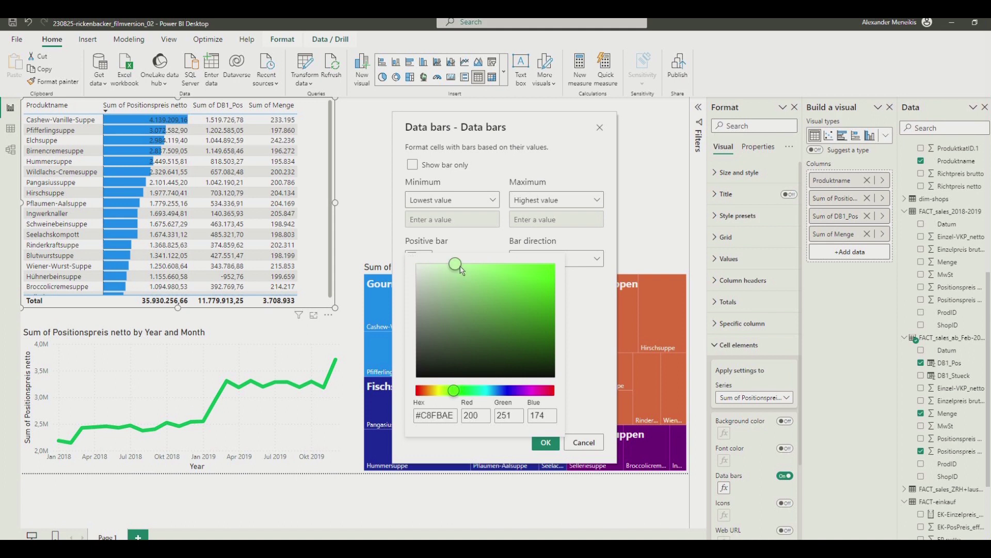
left_click(463, 269)
left_click(457, 268)
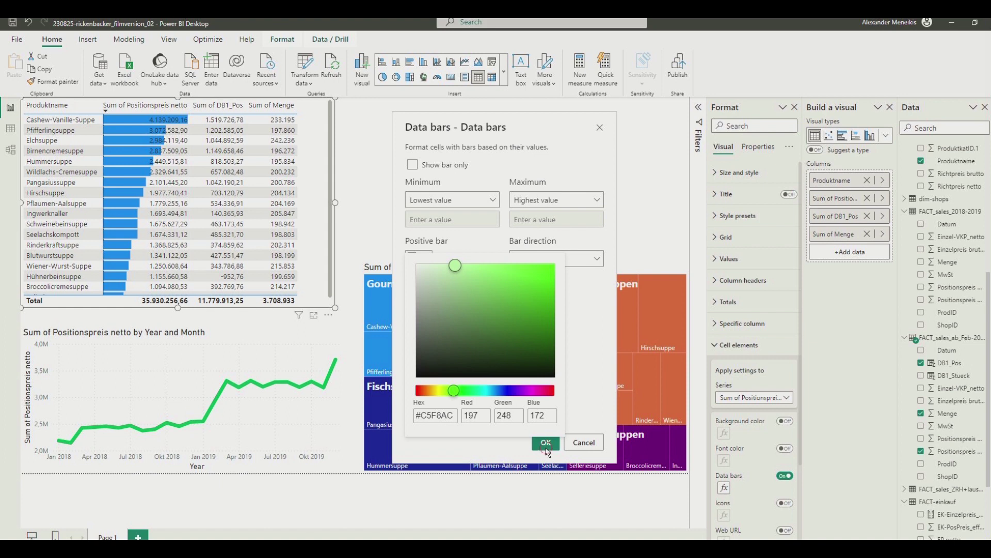
left_click(594, 329)
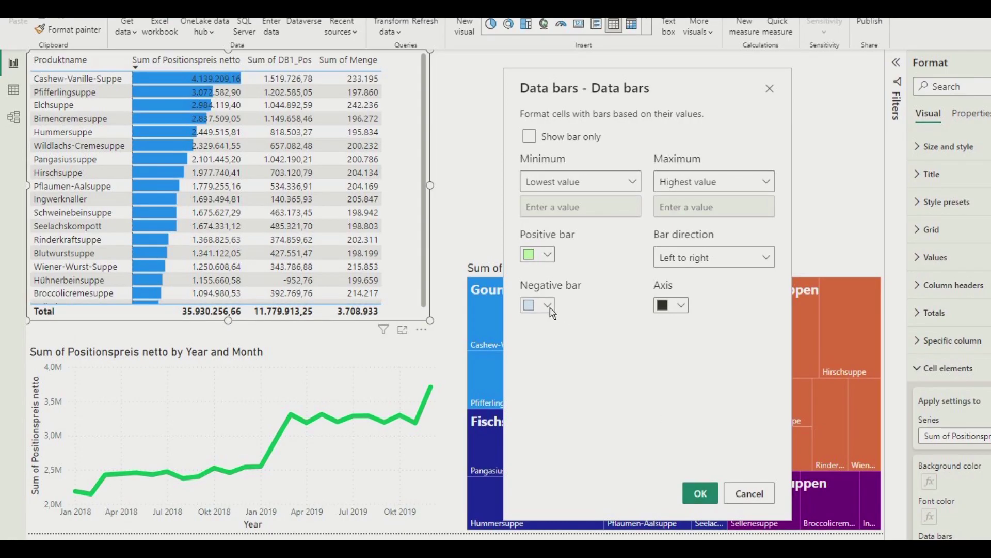
left_click(547, 305)
left_click(538, 263)
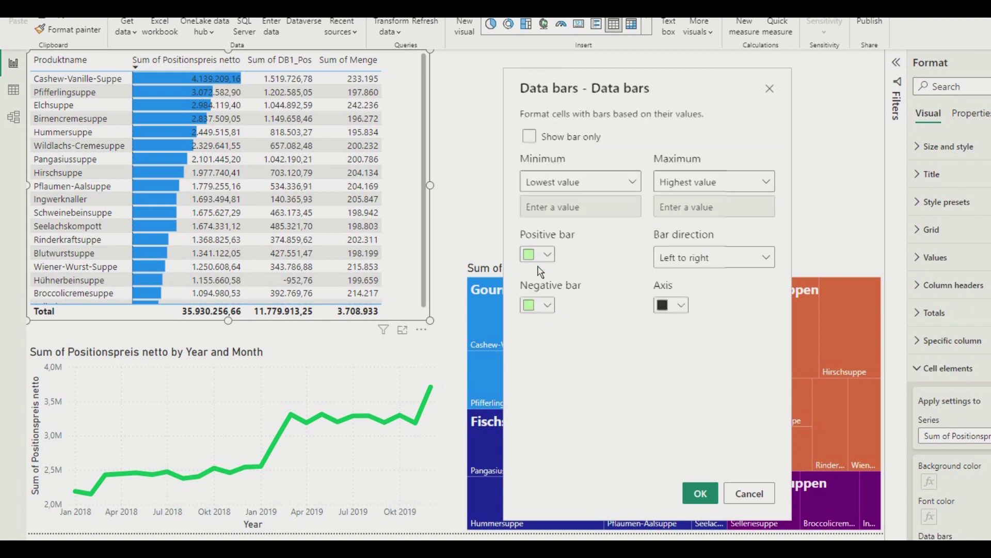
left_click(693, 491)
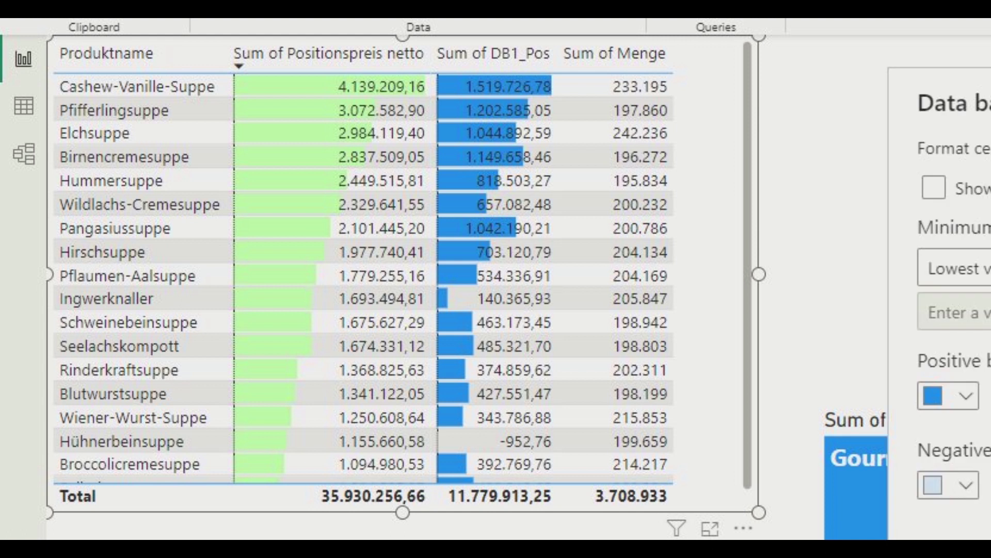
Step: Give the Sum of DB1_Pos column light blue data bars
left_click(967, 398)
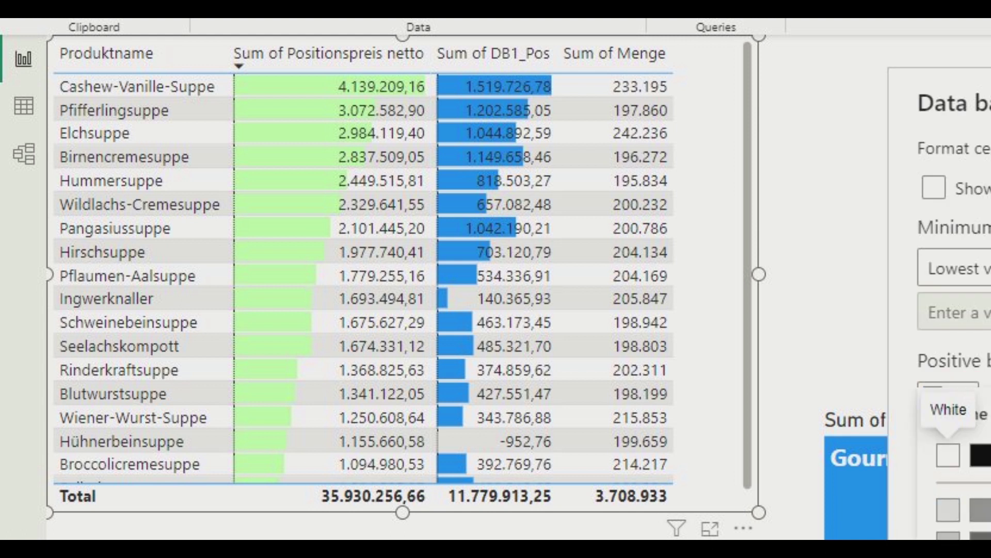
key("Escape")
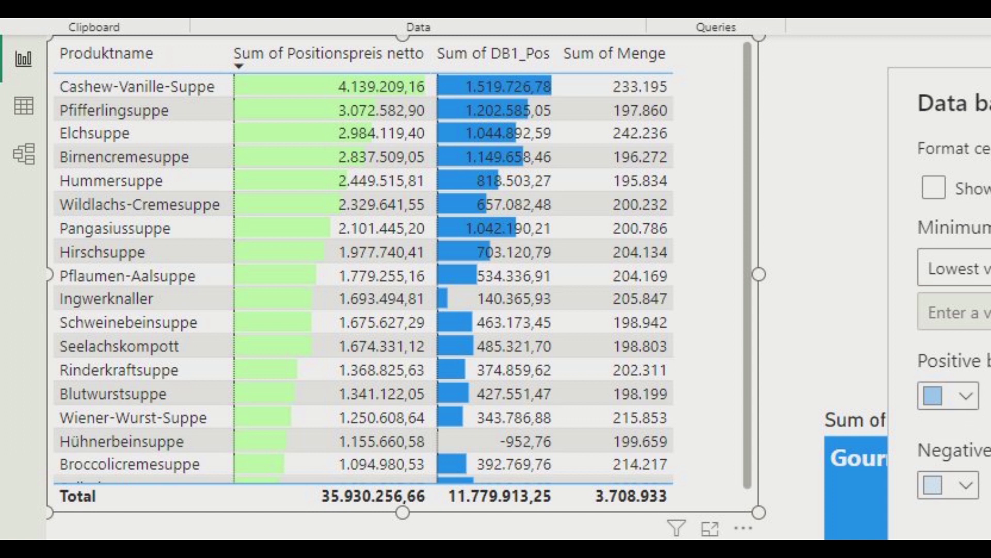
key("Return")
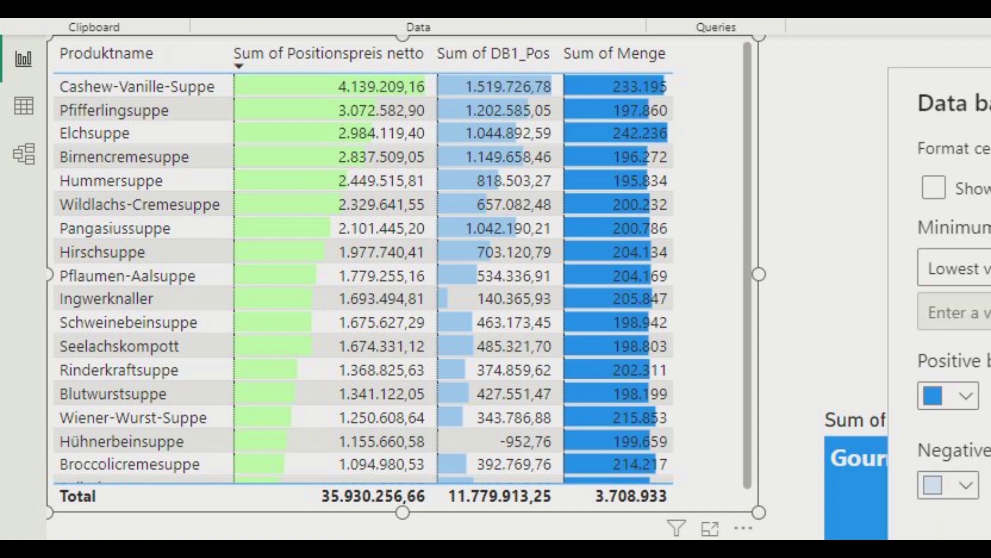
Step: Give the Sum of Menge column yellow positive and negative data bars
left_click(965, 396)
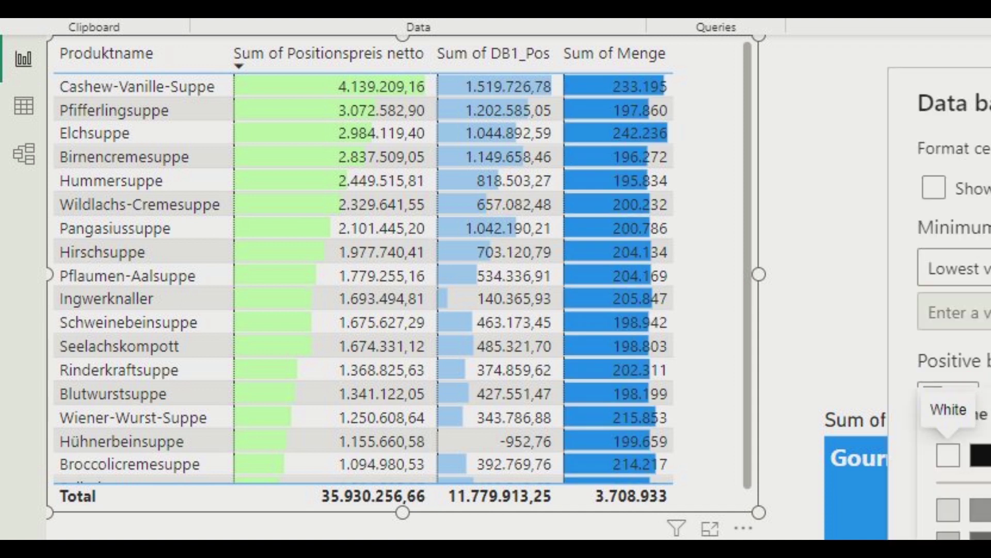
key("Escape")
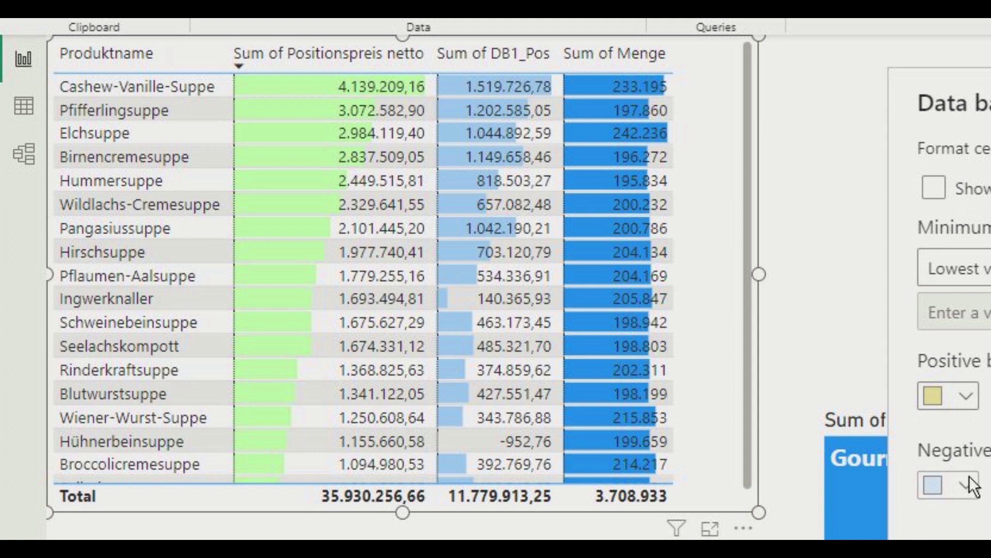
left_click(966, 484)
key("Escape")
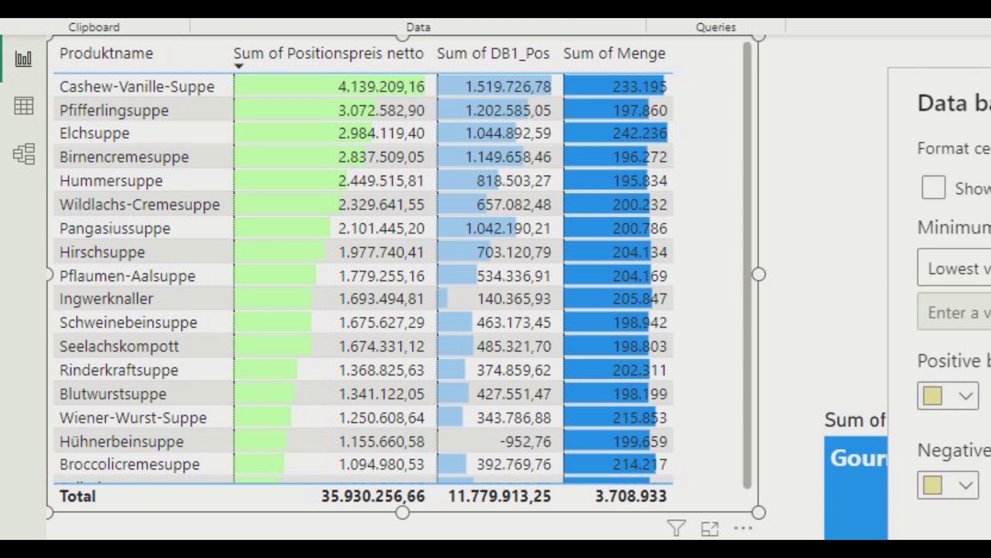
key("Return")
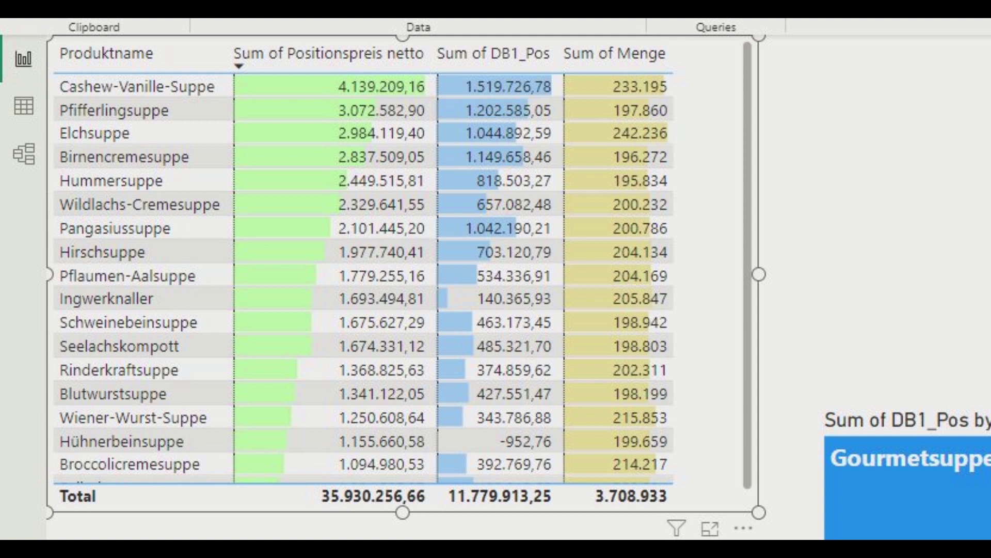
key("Escape")
mouse_move(728, 356)
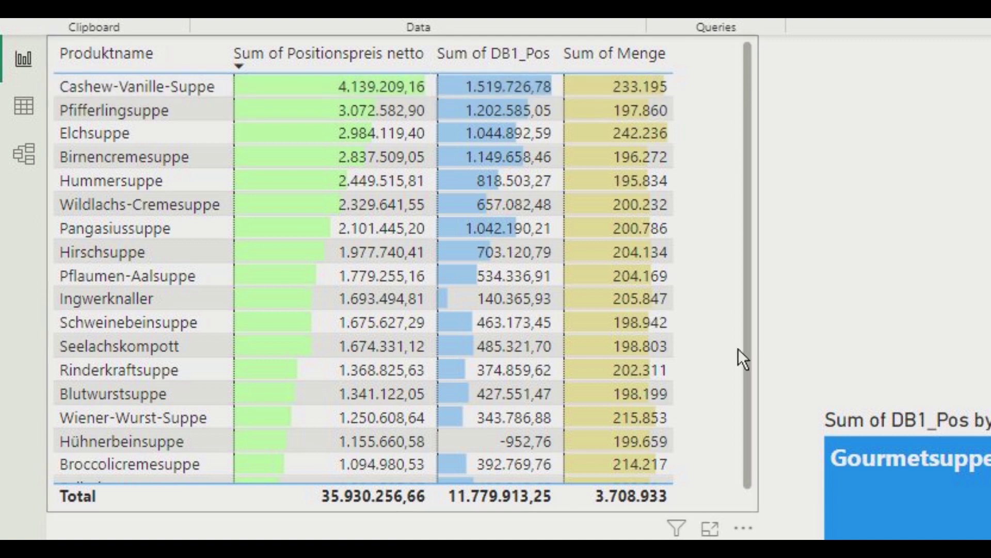
Step: Stretch the product table taller and wider so every soup row is visible
scroll(752, 454, "down", 1)
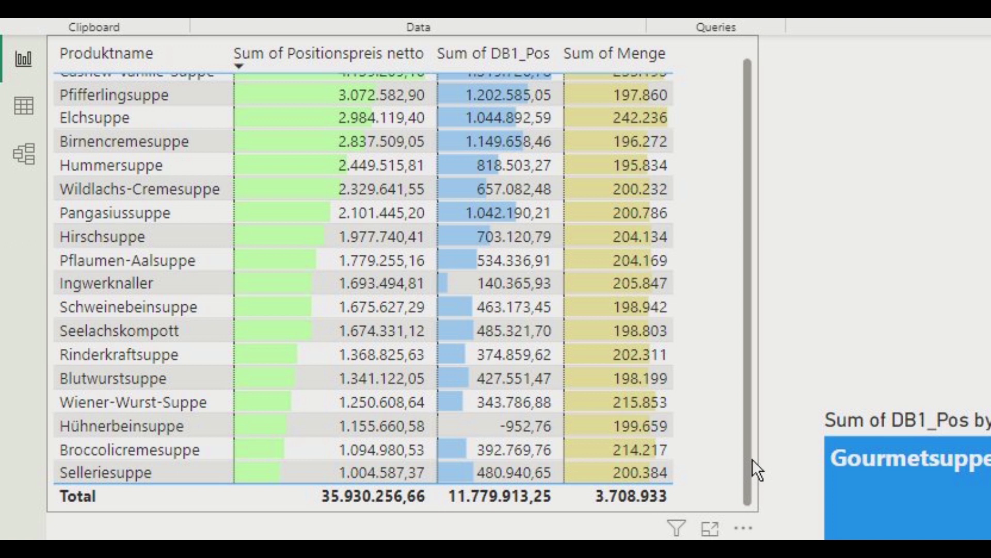
scroll(749, 413, "up", 1)
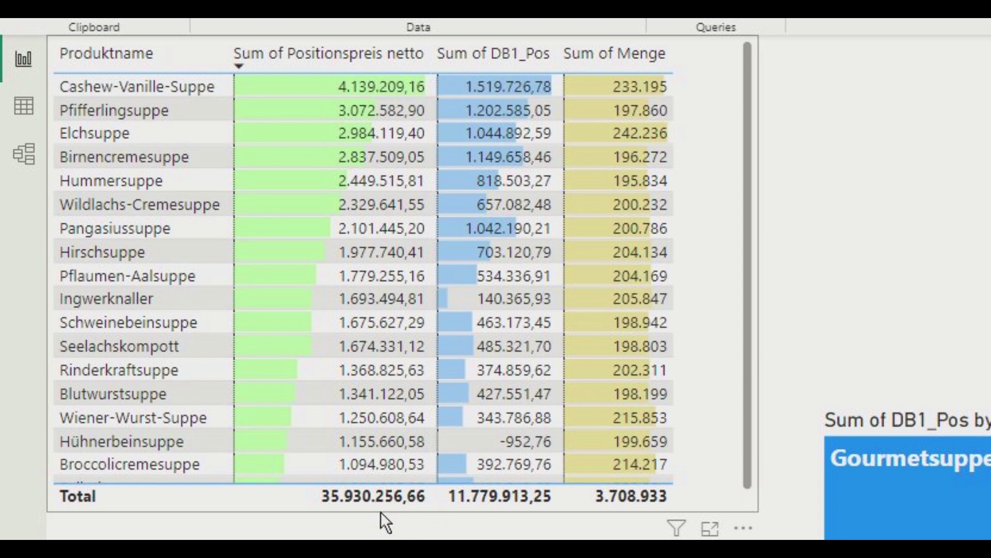
left_click(722, 384)
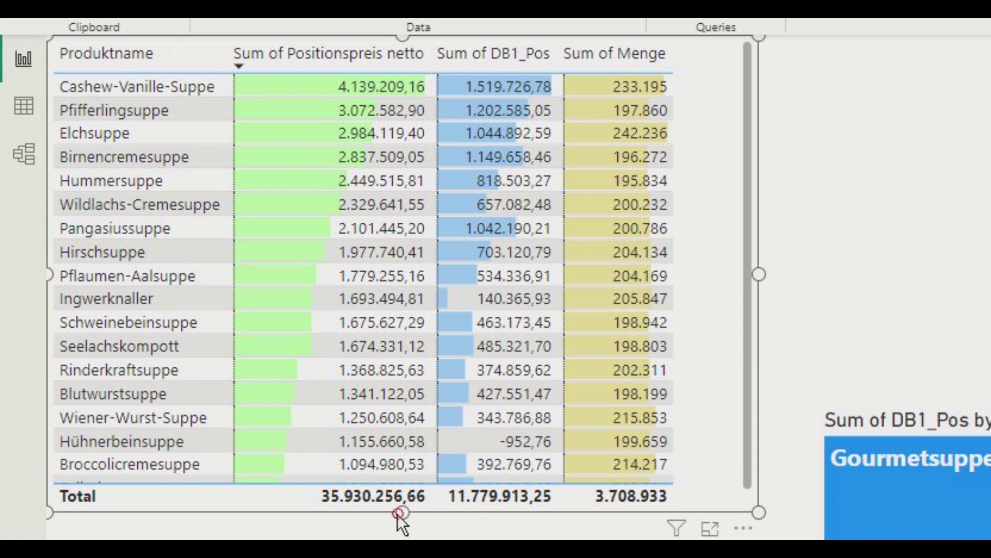
left_click_drag(402, 513, 398, 536)
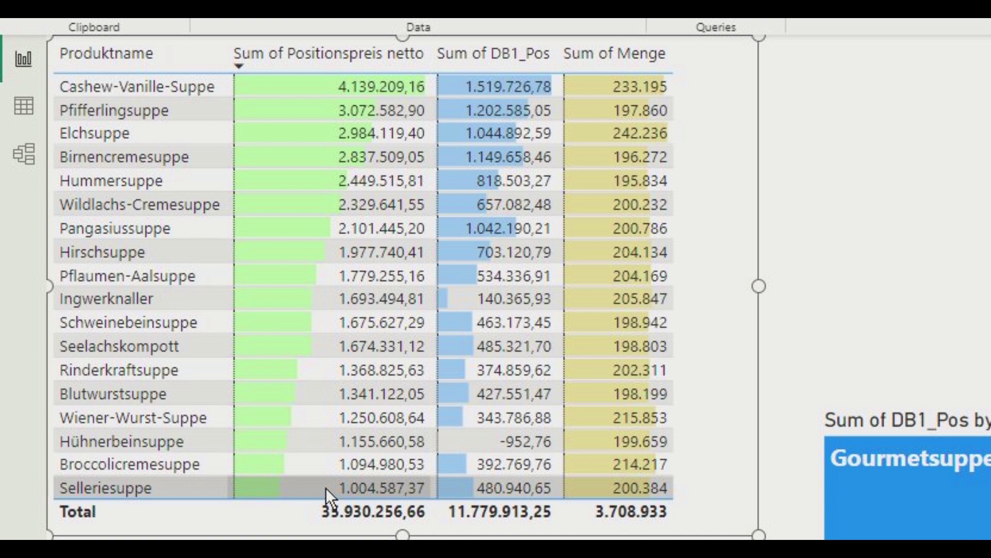
left_click_drag(759, 286, 822, 298)
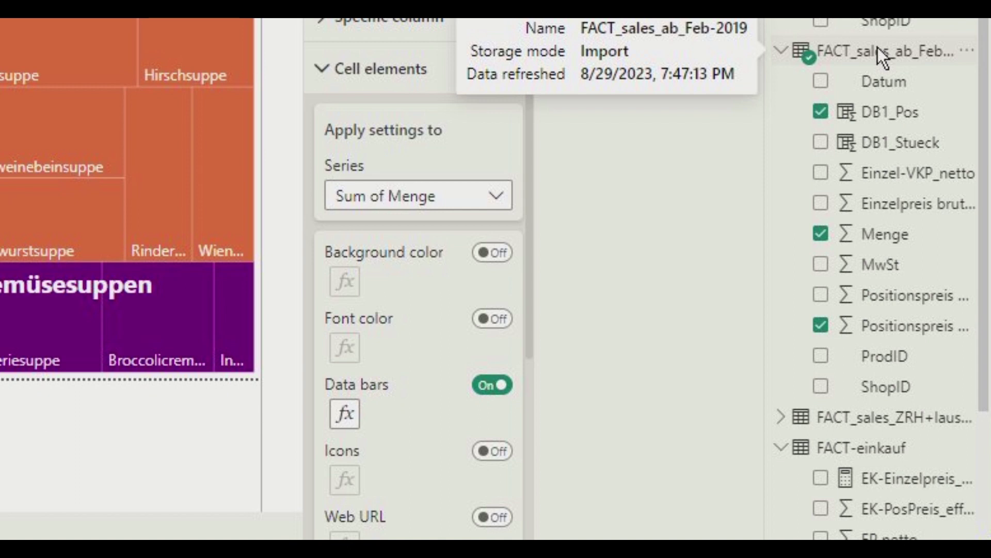
Step: Create a Marge% measure of DB1_Pos over Positionspreis netto, formatted as percentage
right_click(946, 339)
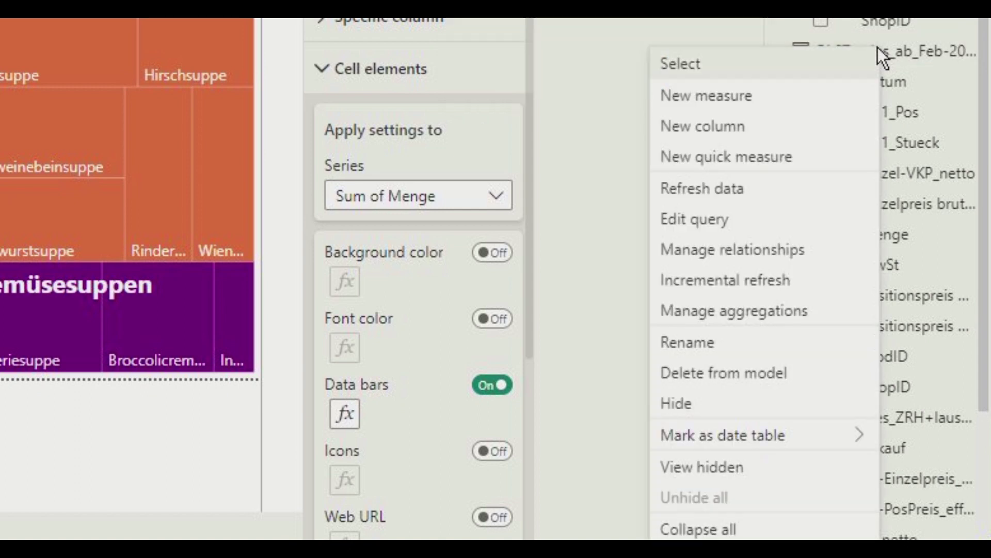
left_click(711, 91)
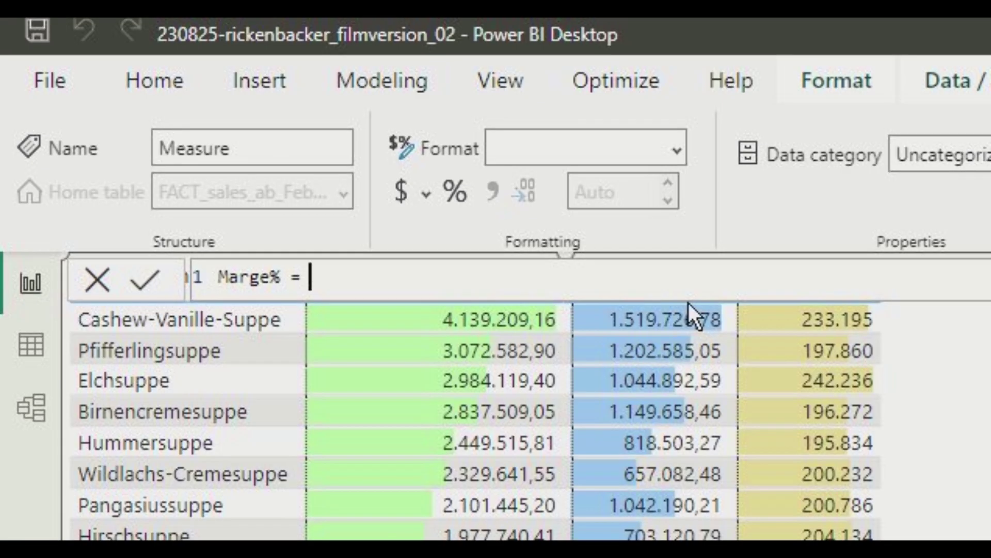
type("S")
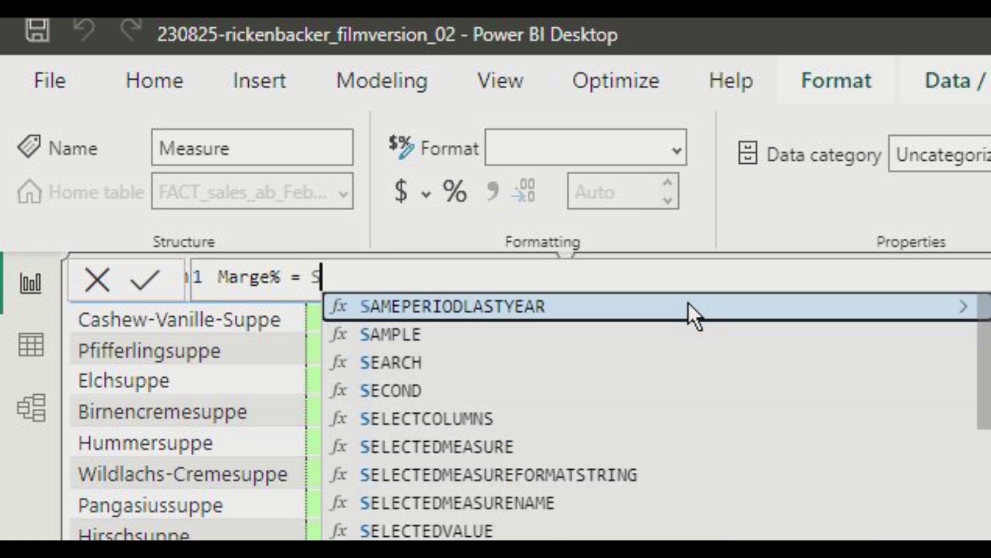
type("M")
key("BackSpace")
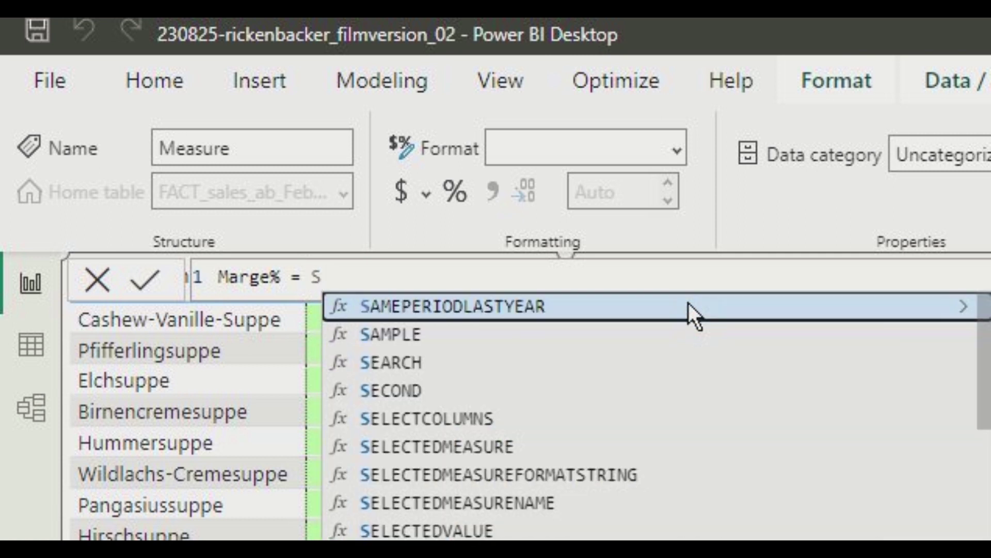
type("UM")
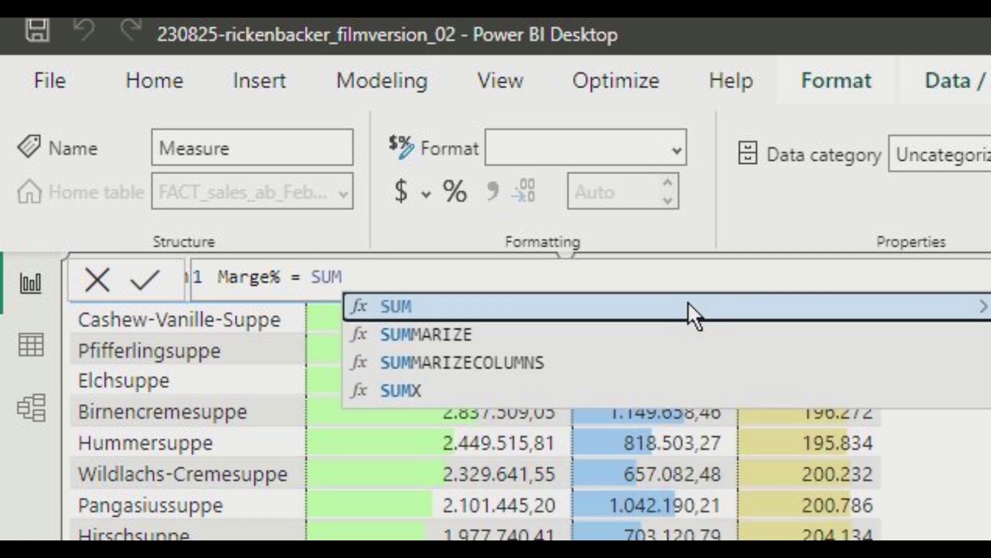
type("(")
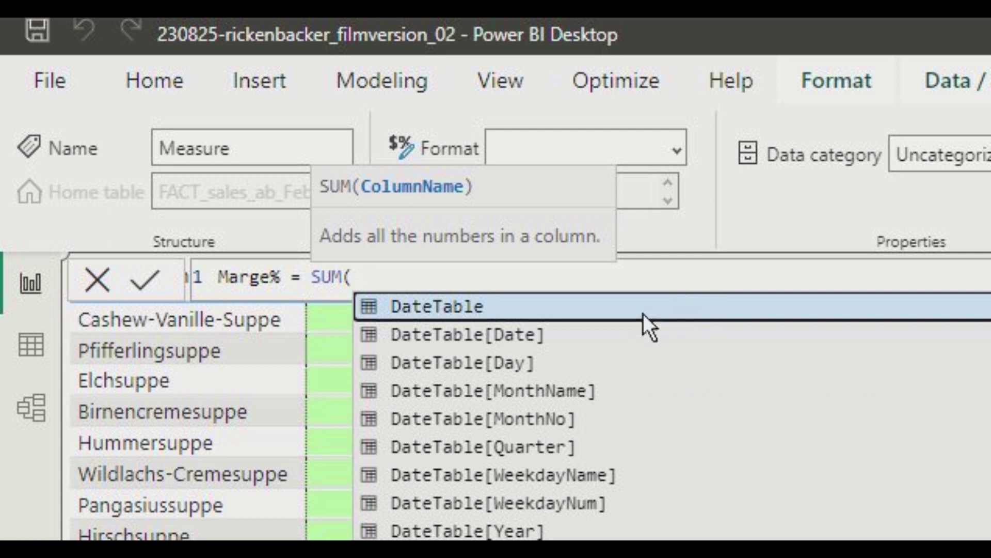
type("D")
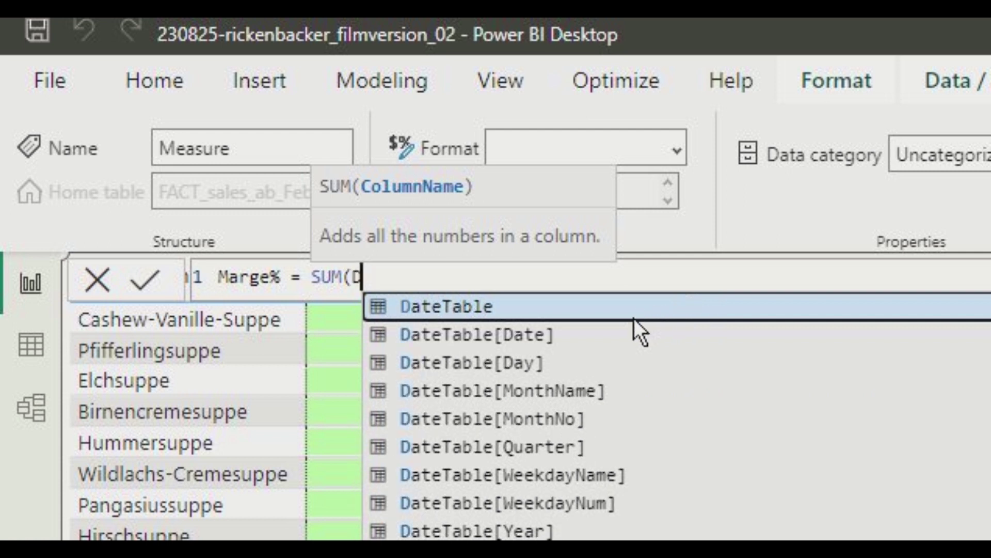
type("B")
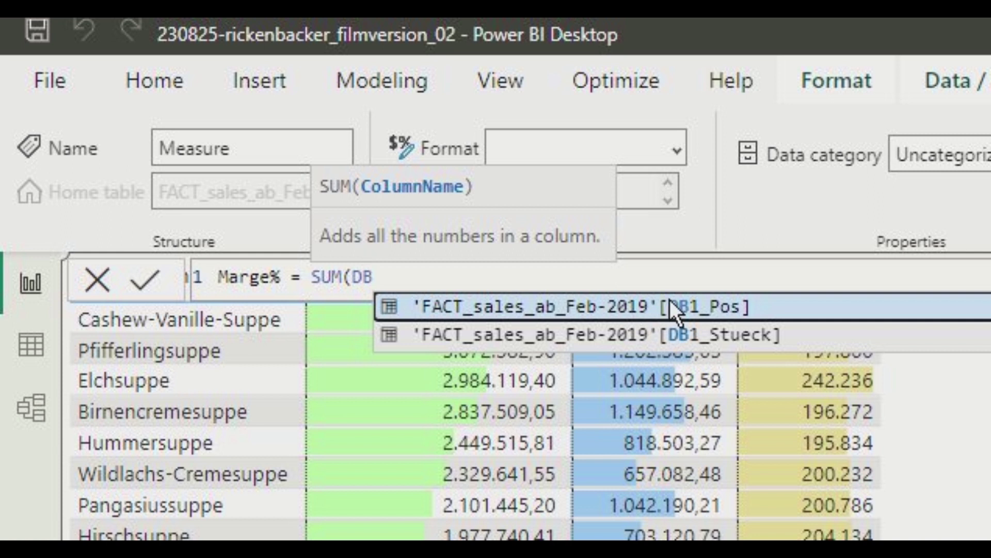
left_click(677, 306)
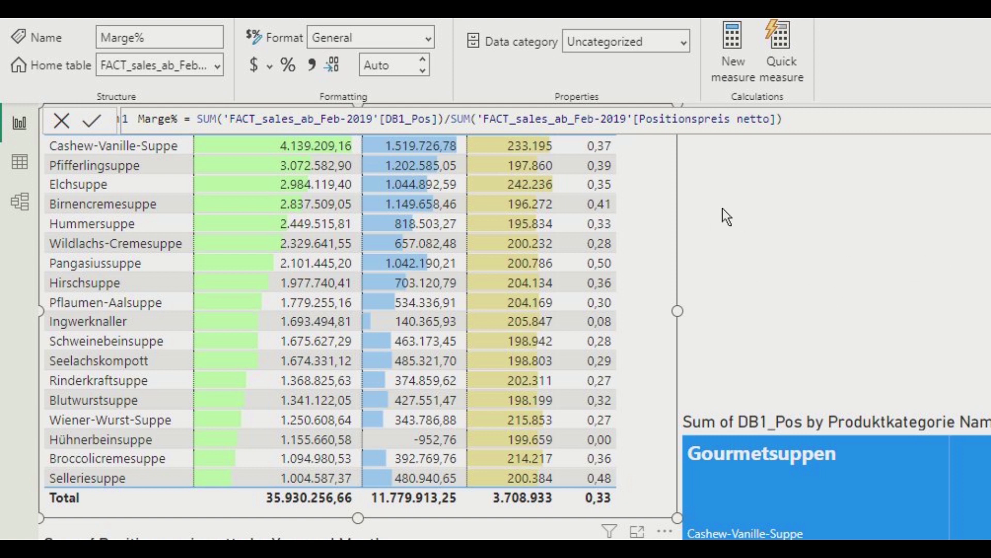
left_click(287, 66)
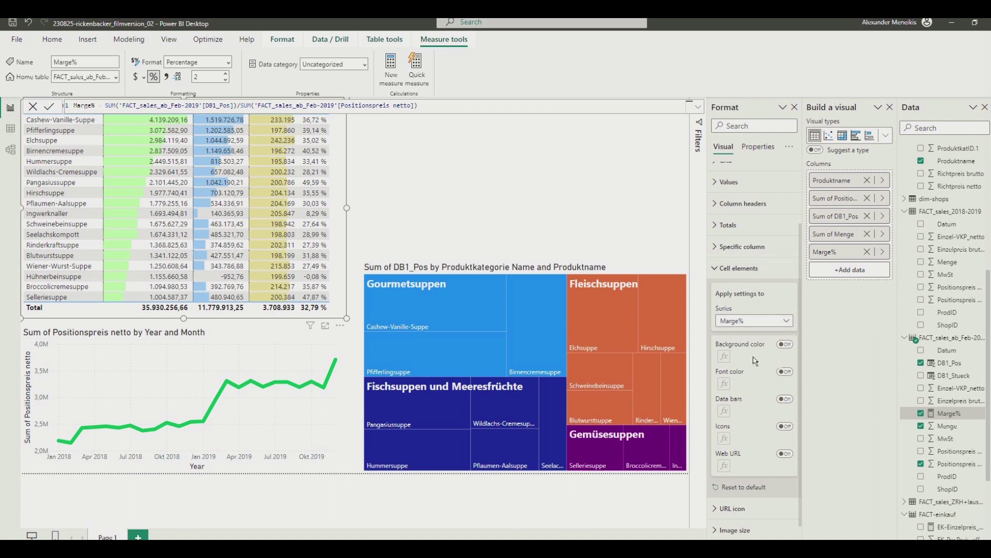
Step: Turn on Marge% background color and keep the Gradient format style in its rules
left_click(785, 344)
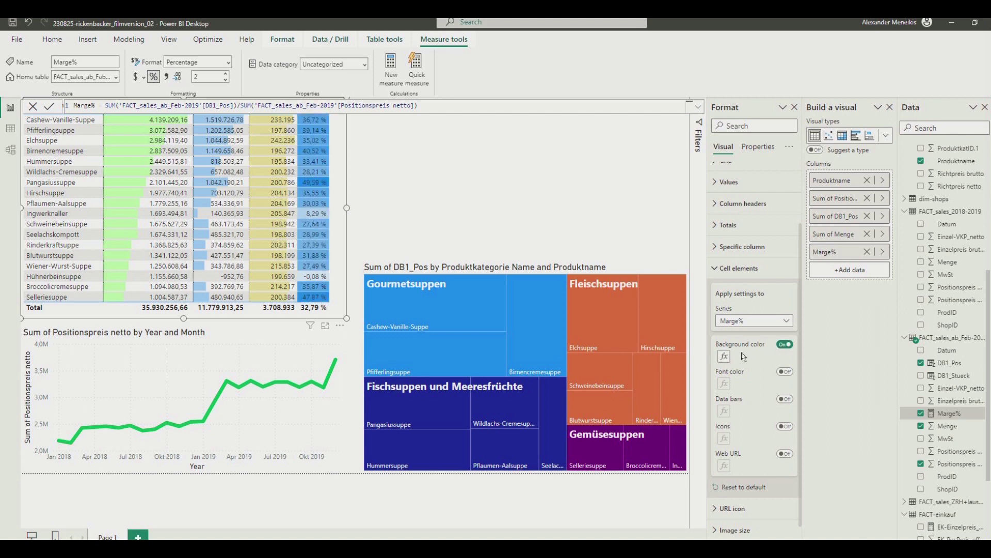
left_click(724, 357)
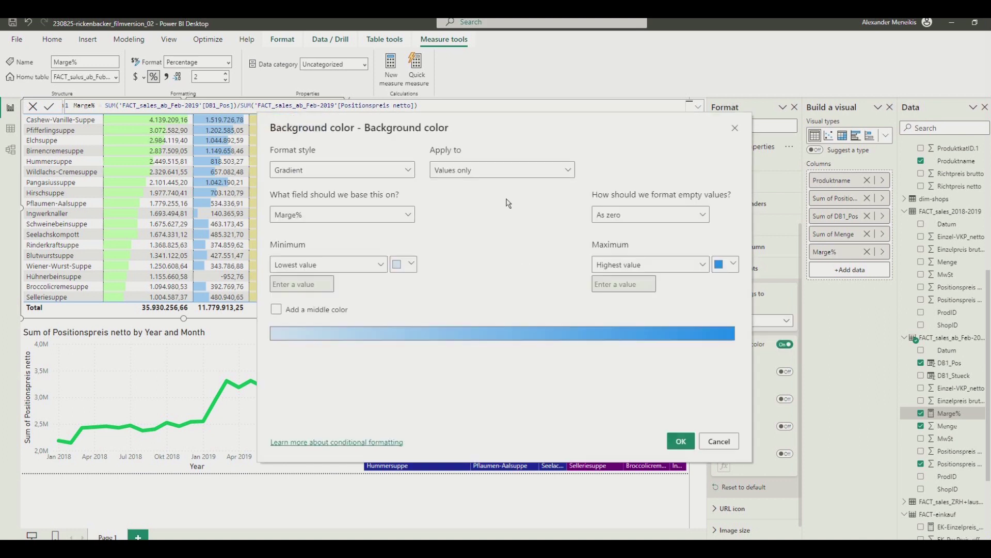
left_click(410, 172)
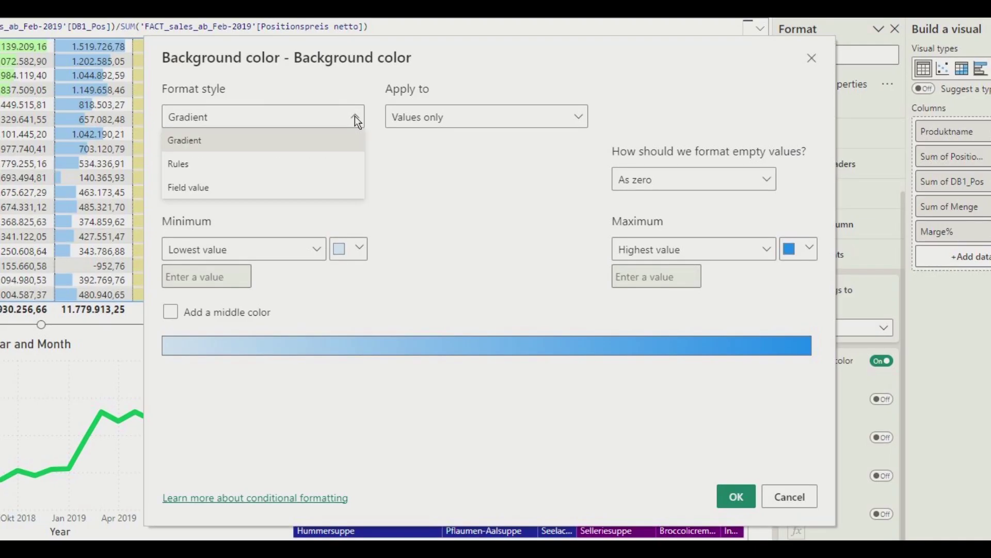
left_click(312, 140)
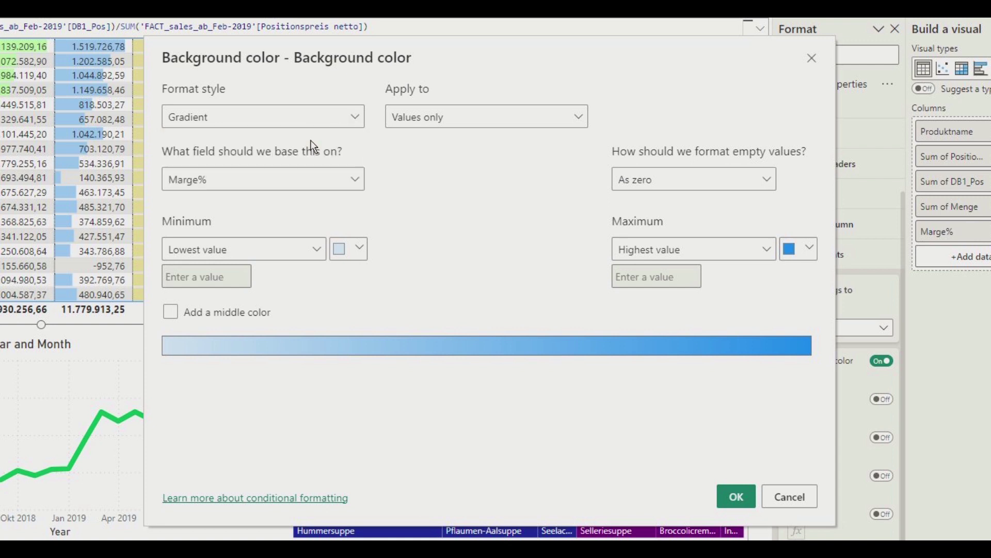
Step: Set the gradient's lowest-value color to a pinkish red
left_click(360, 250)
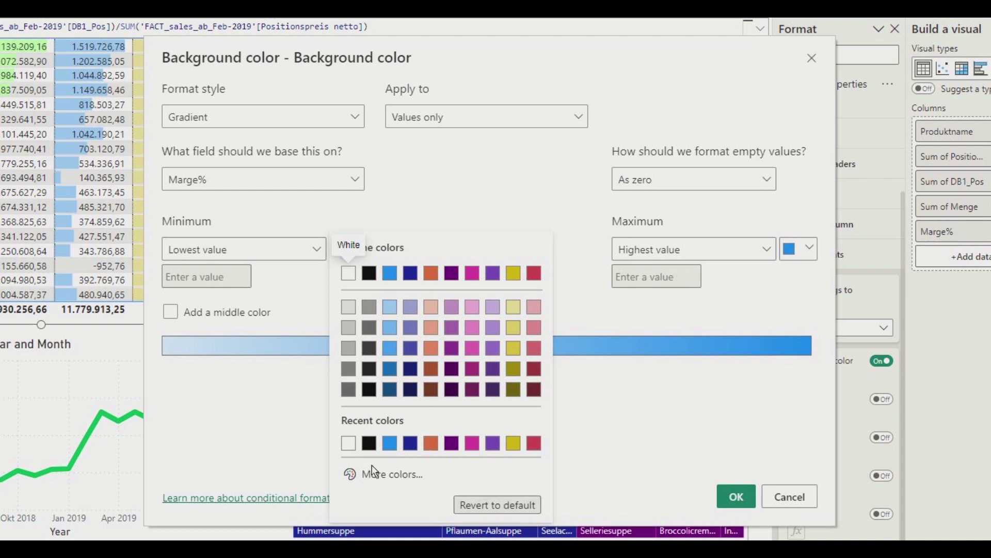
left_click(388, 476)
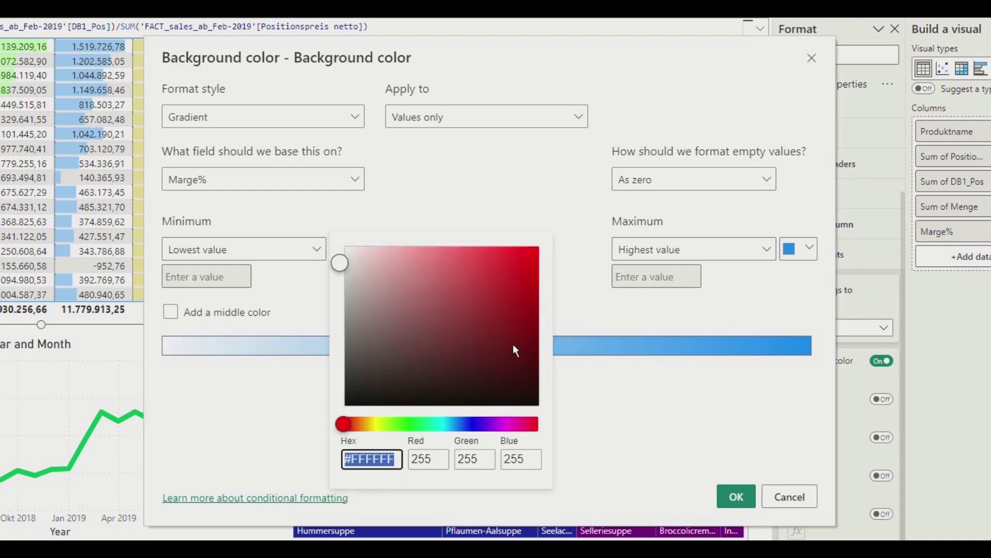
left_click_drag(457, 257, 429, 255)
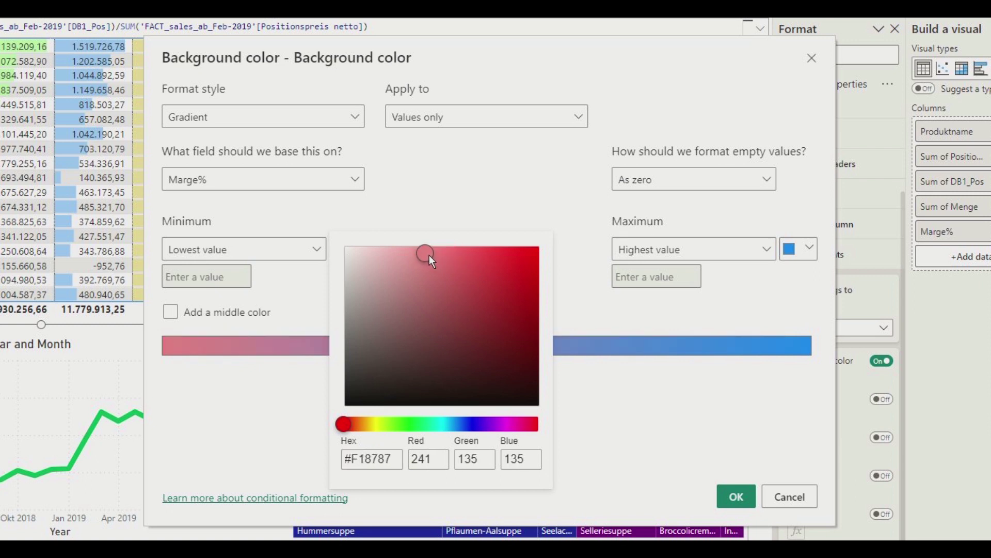
left_click(617, 376)
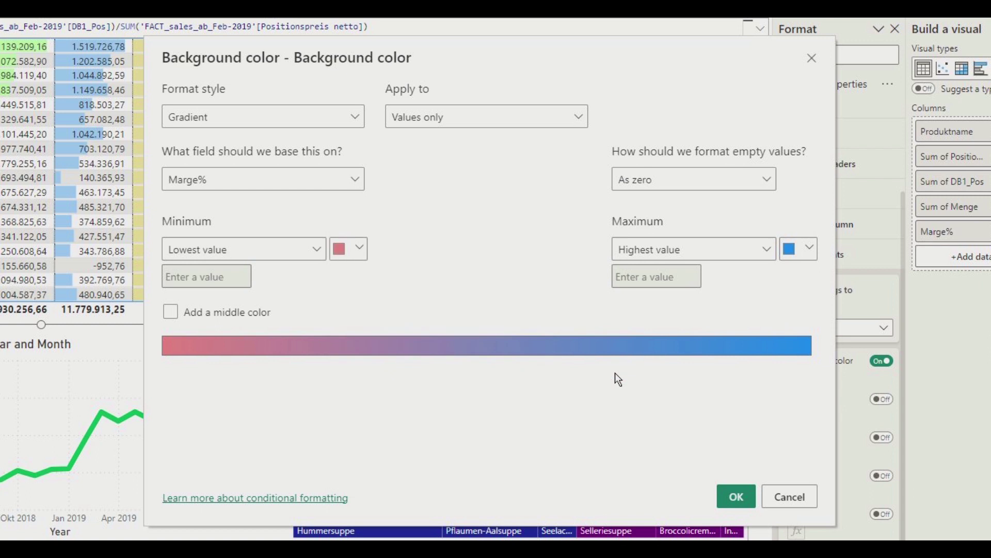
Step: Add a middle color to the gradient and set it to light yellow F8FF96
left_click(170, 312)
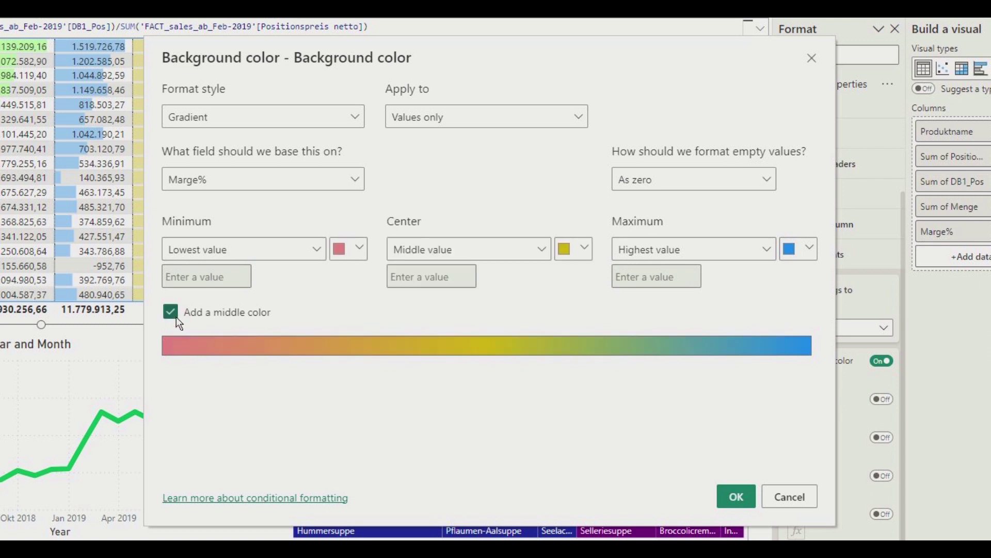
left_click(586, 249)
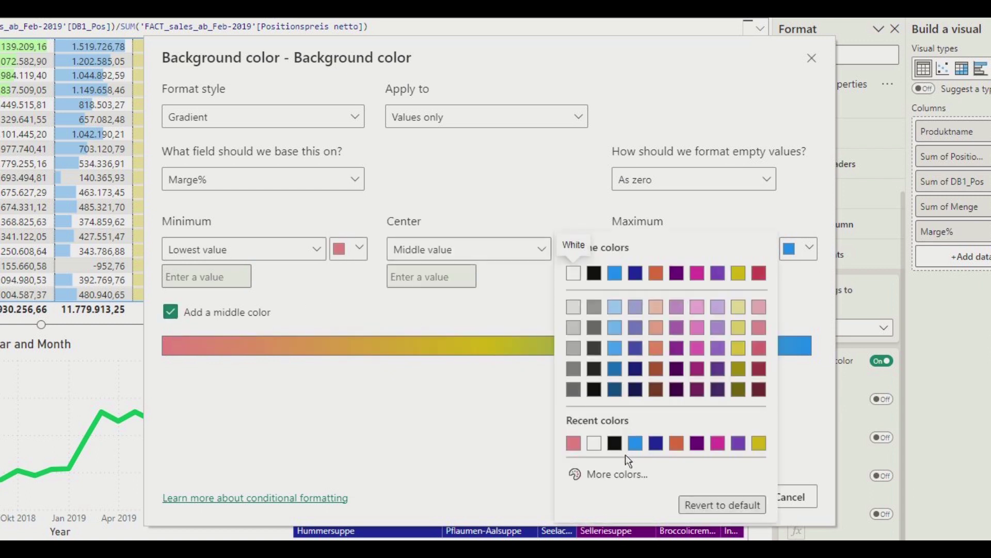
left_click(622, 476)
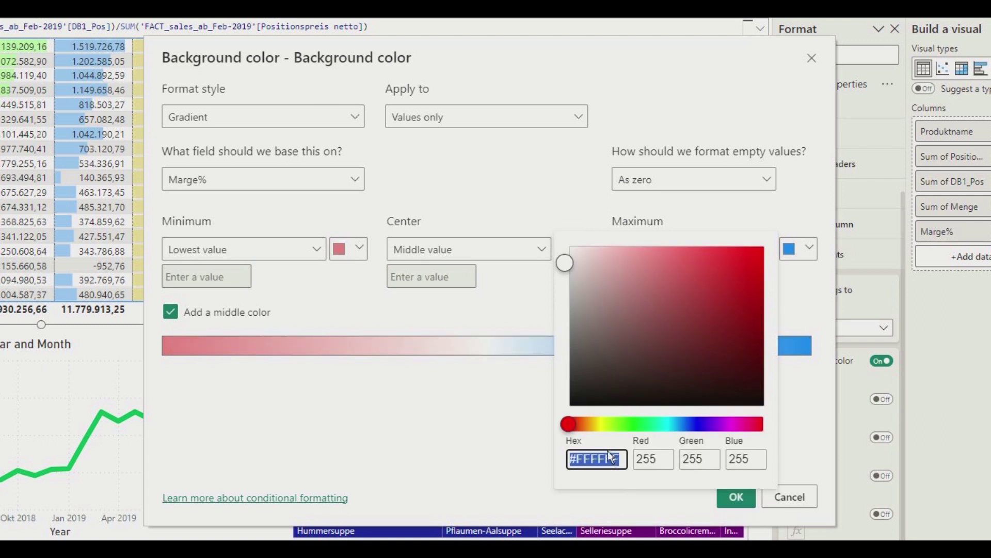
left_click(604, 425)
left_click(646, 246)
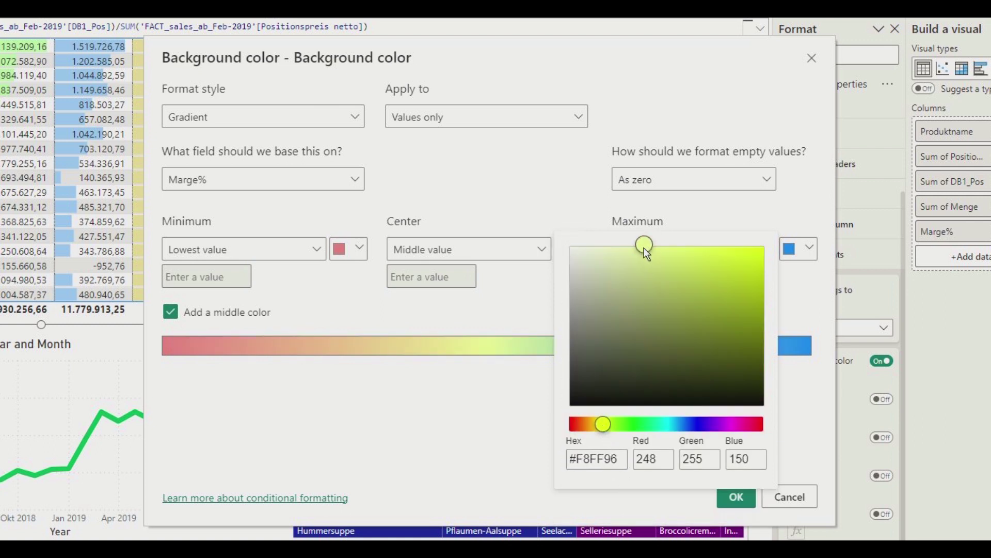
left_click(460, 441)
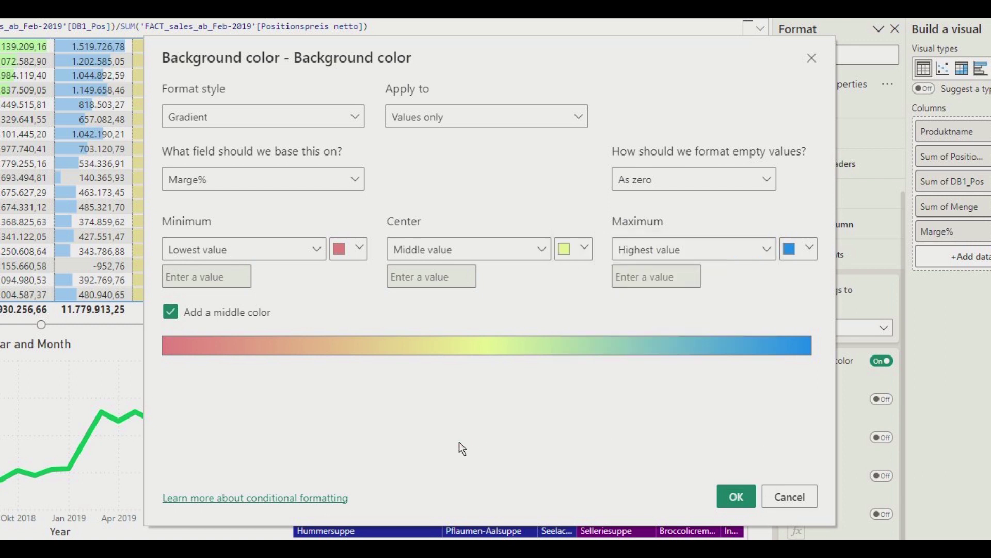
Step: Set the gradient's highest-value color to a light green
left_click(809, 247)
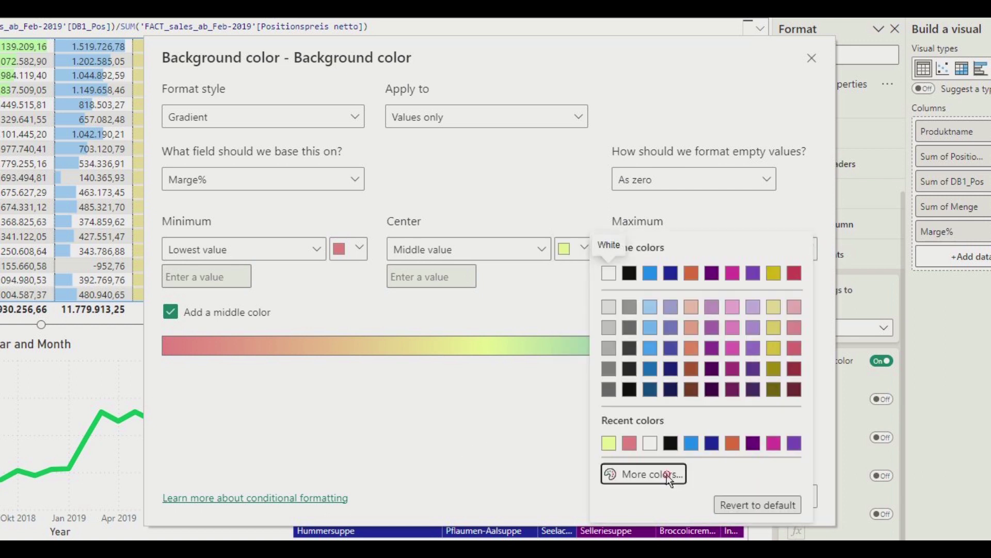
left_click(667, 474)
left_click(665, 424)
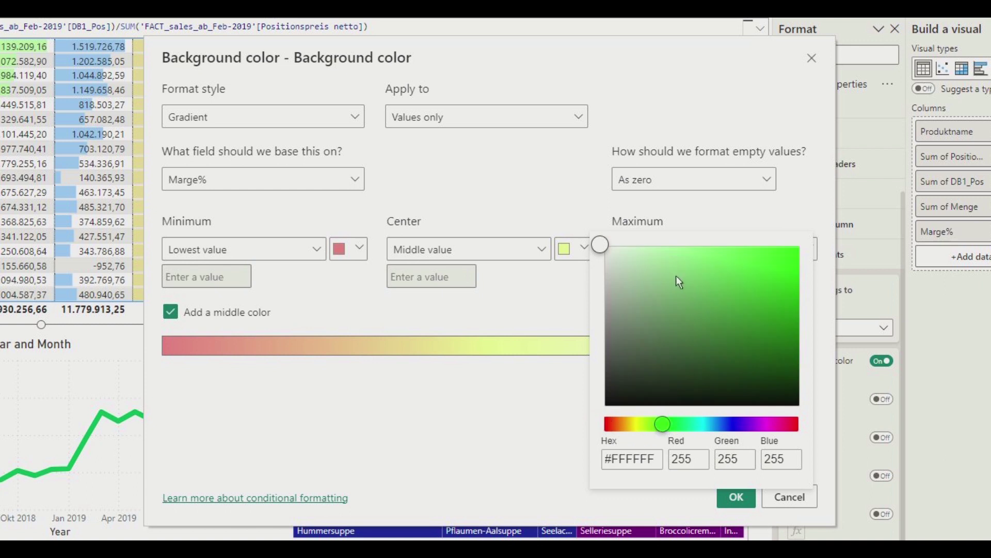
left_click(680, 250)
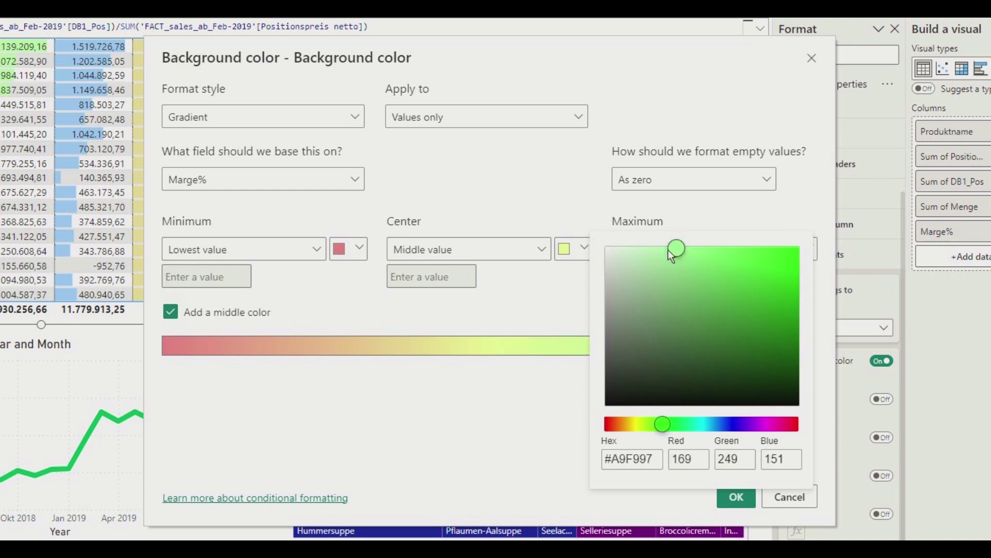
left_click_drag(669, 250, 664, 253)
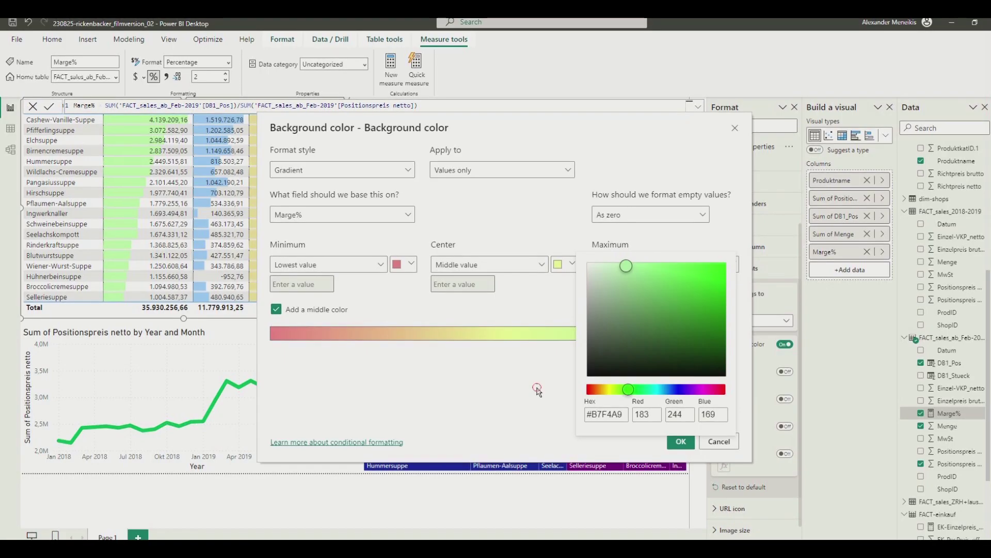
left_click(537, 391)
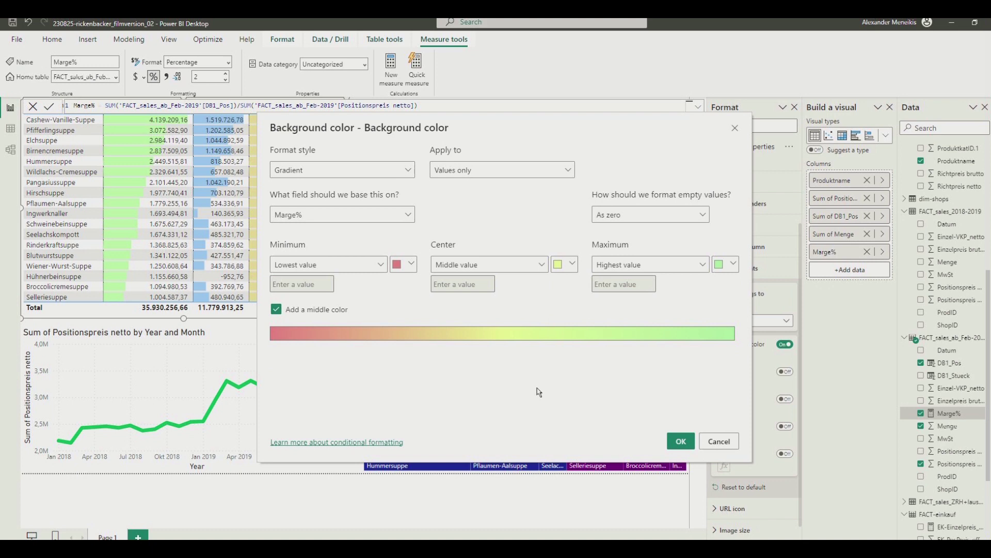
Step: Apply the red-yellow-green Marge% gradient (-0,08 % red to 49,59 % green) and deselect the table
left_click(677, 441)
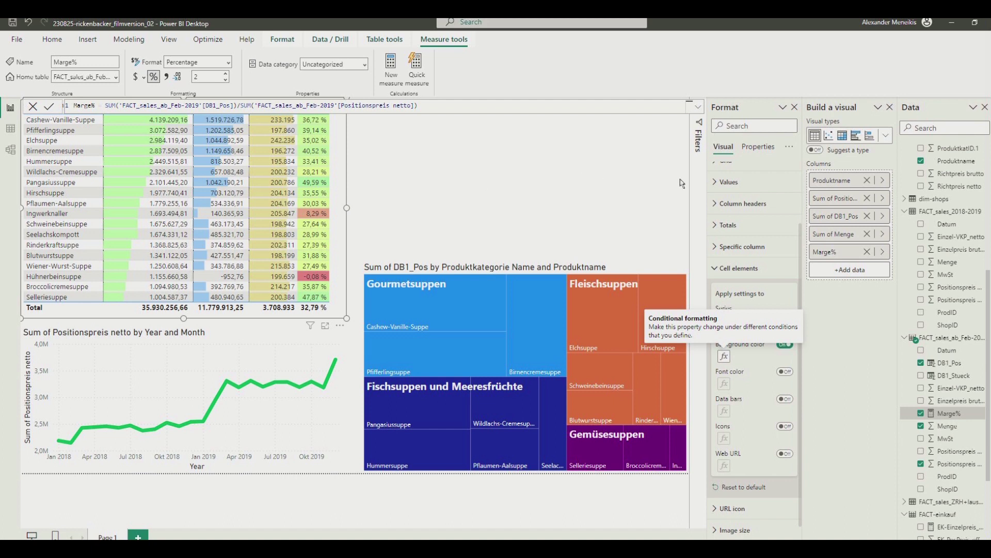
left_click(436, 191)
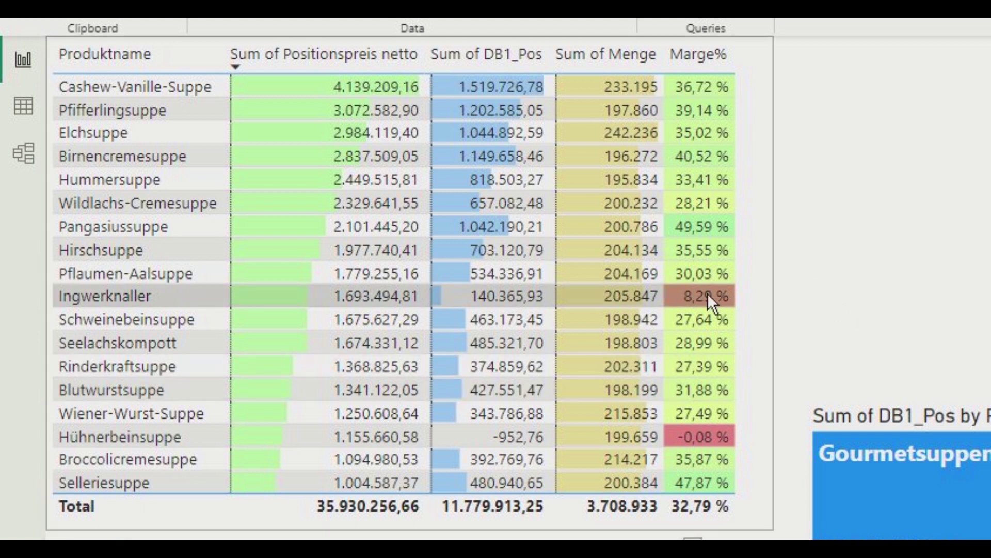
left_click(751, 232)
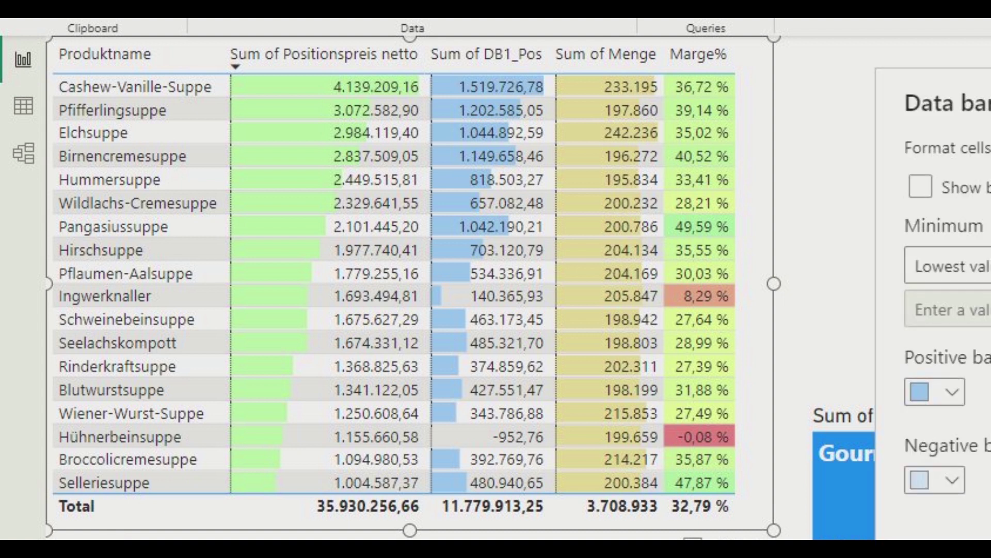
left_click(952, 481)
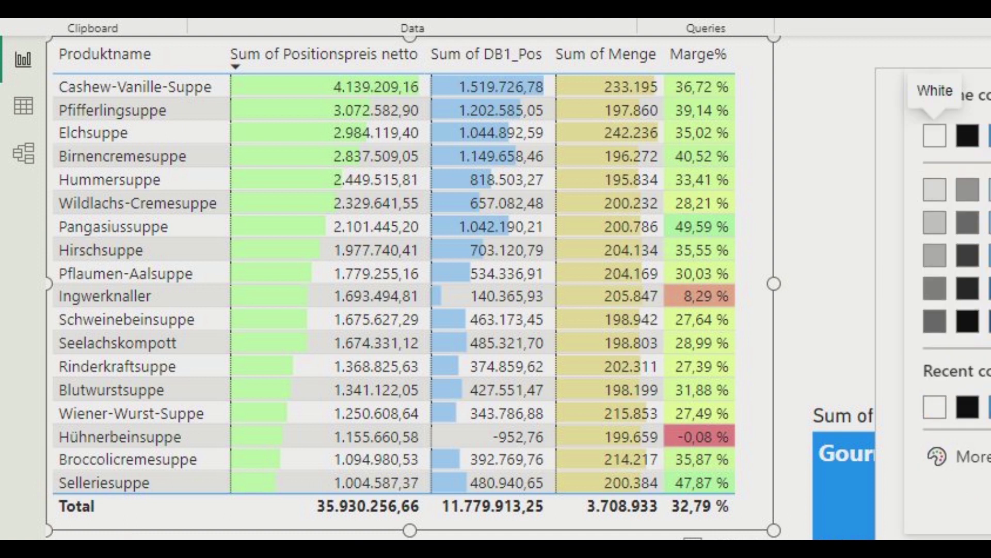
key("Escape")
key("Return")
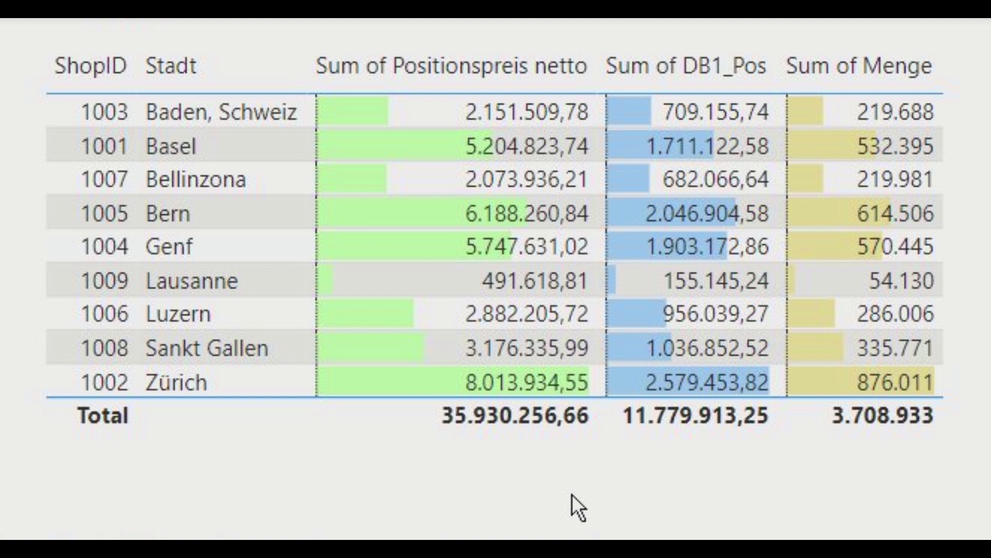
left_click(494, 437)
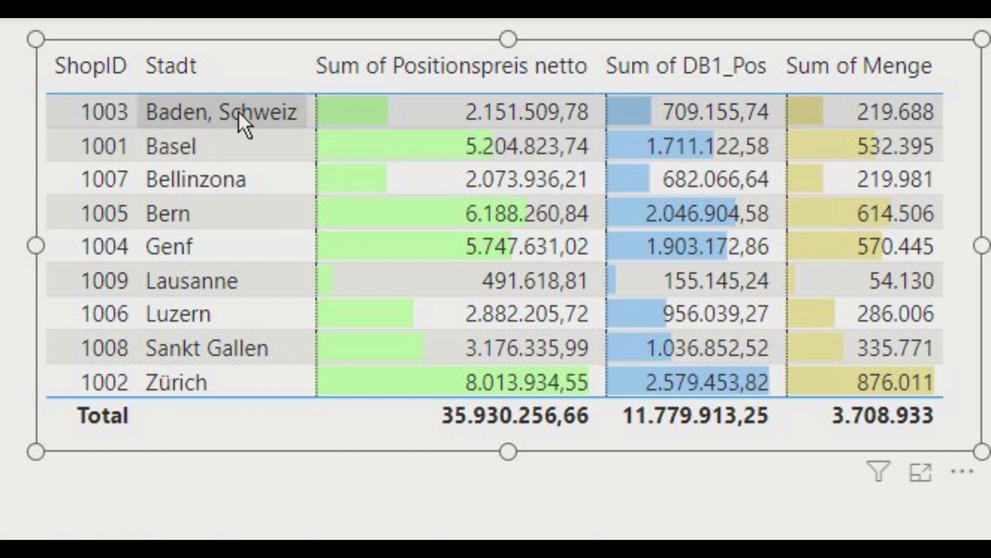
left_click(327, 492)
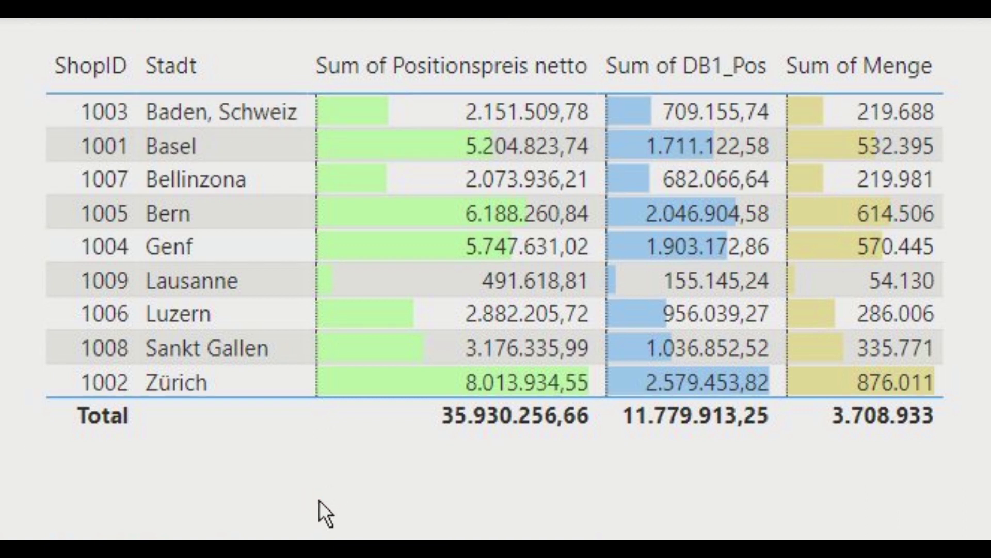
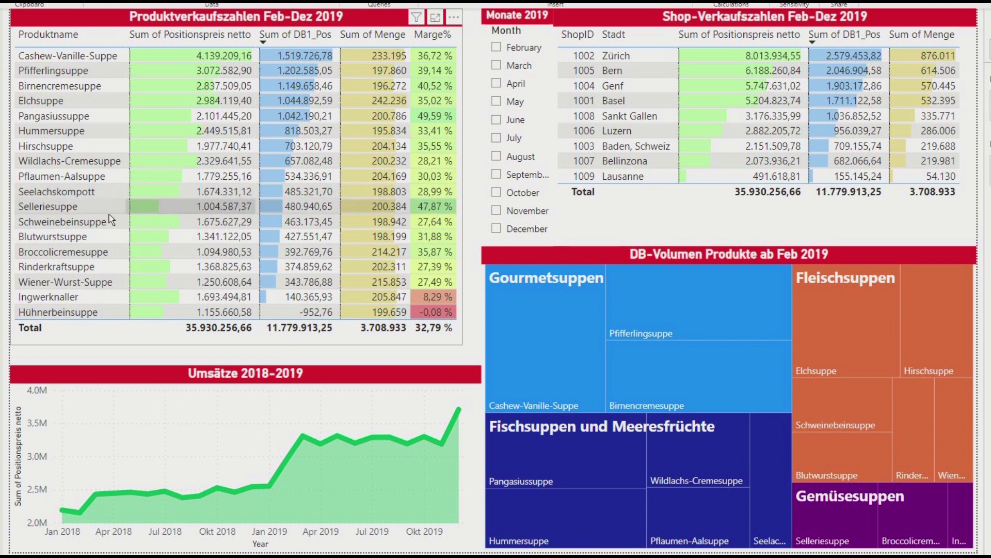
Step: Drill through from the Pfifferlingsuppe row to its Produkt detail page
right_click(88, 76)
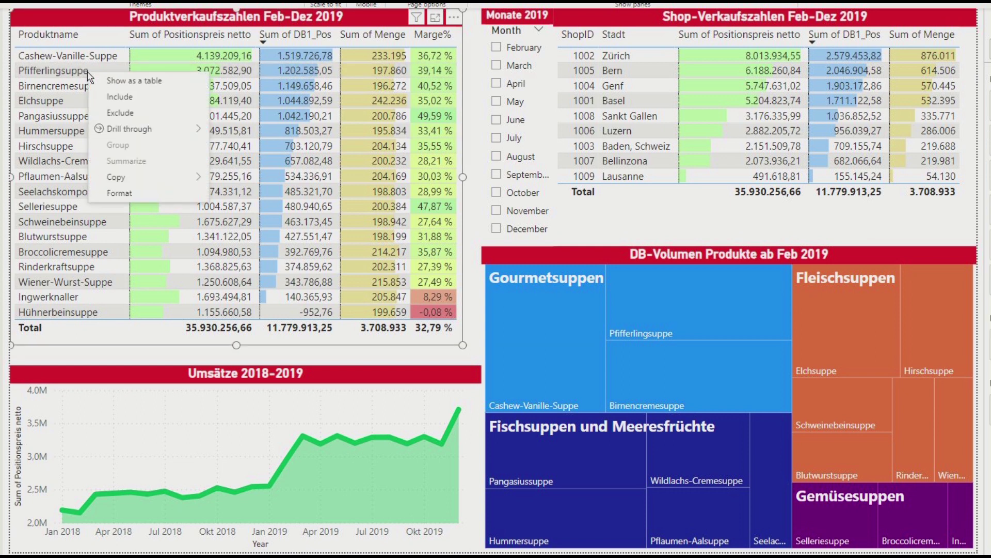
mouse_move(129, 128)
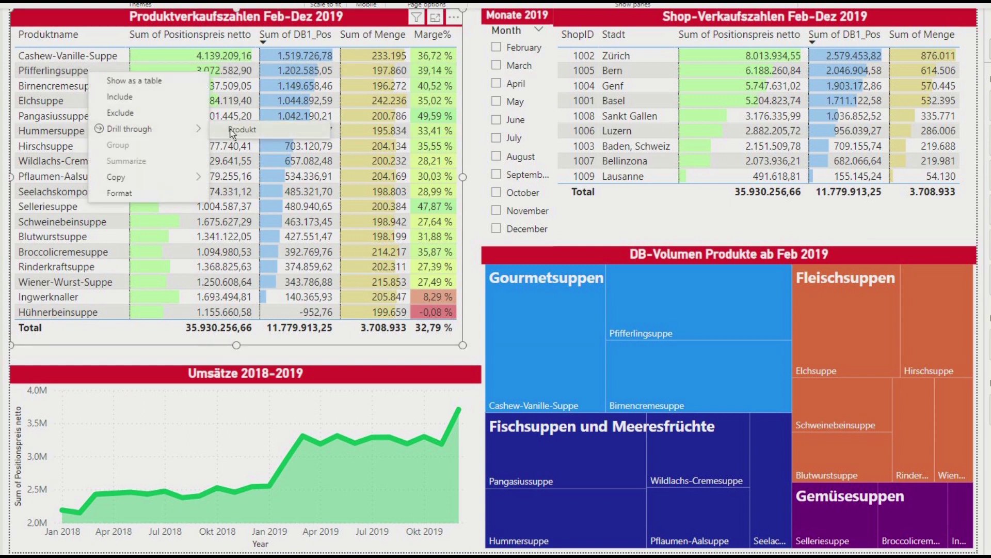
left_click(242, 128)
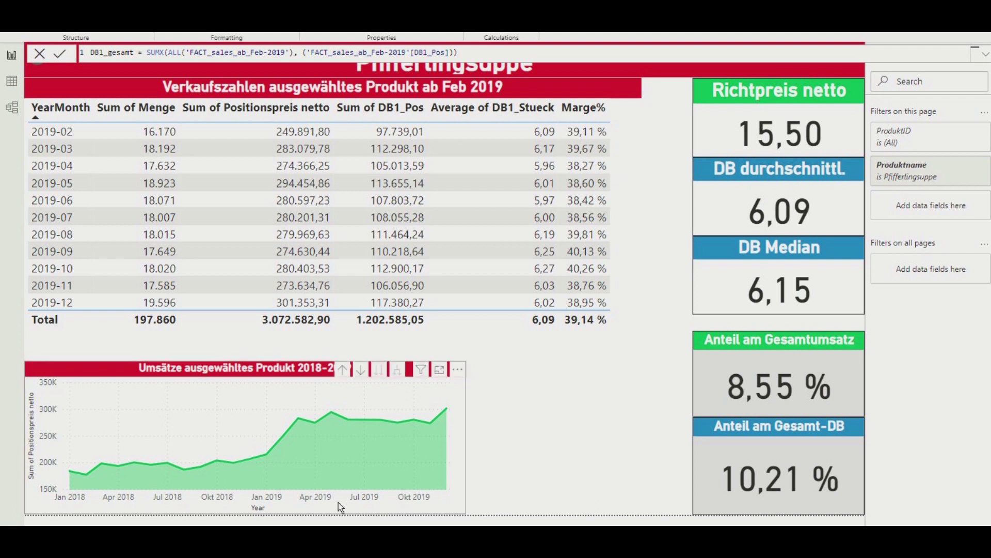
Step: Close the formula bar and check the Richtpreis netto, DB durchschnittl., DB Median and Anteil am Gesamtumsatz cards
left_click(563, 474)
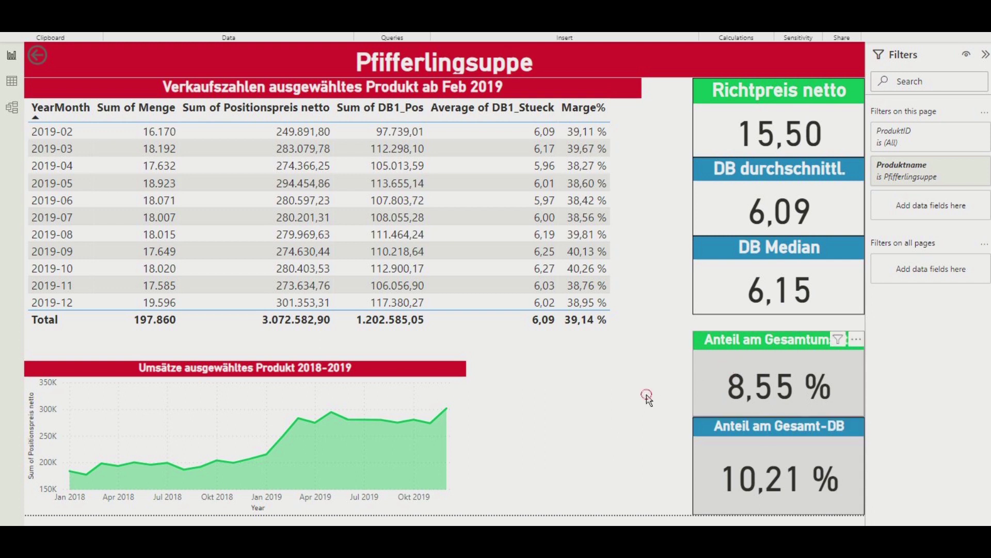
left_click(854, 141)
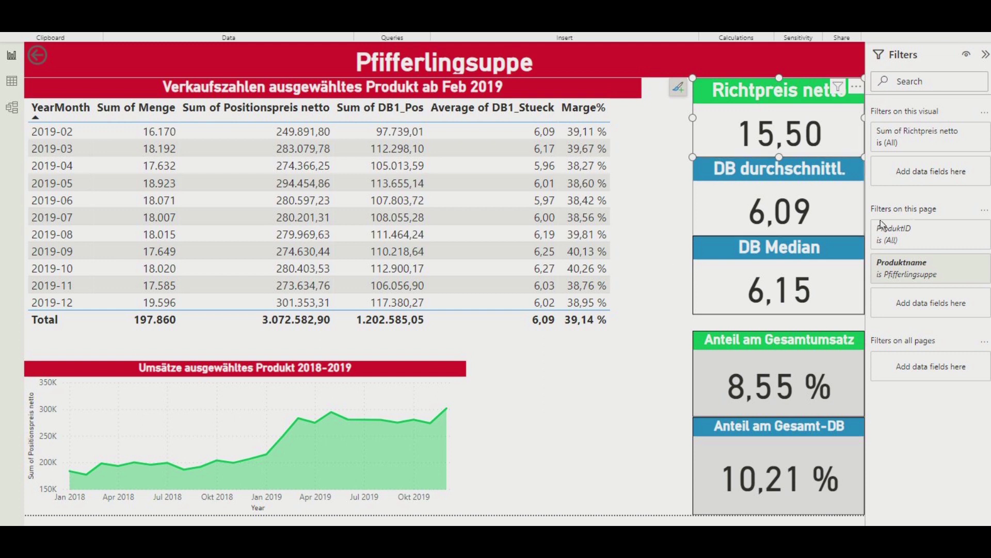
left_click(841, 208)
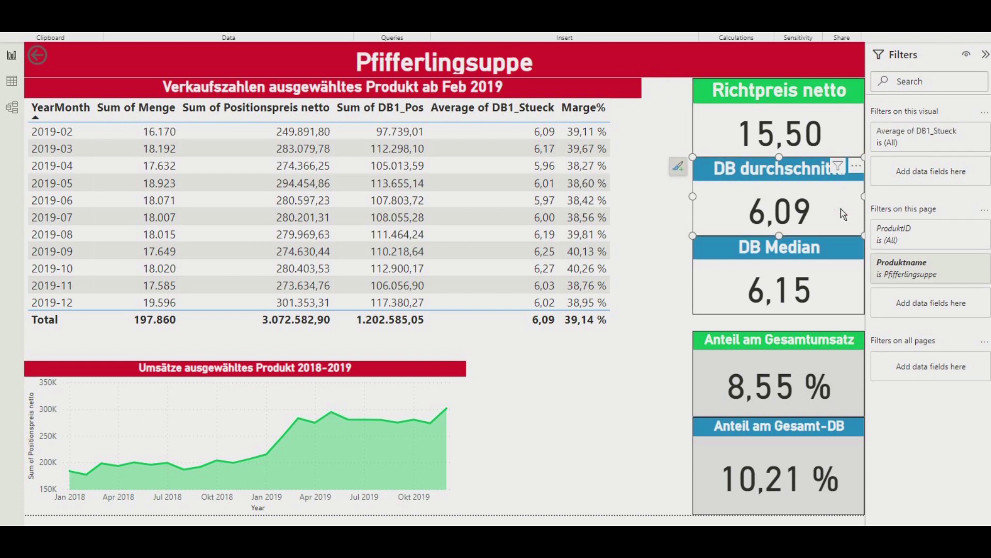
left_click(845, 274)
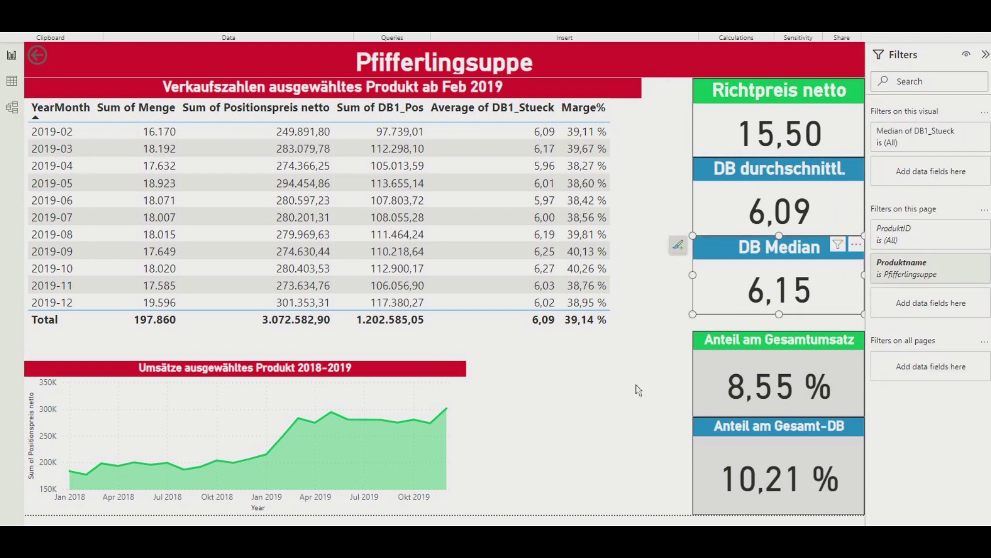
left_click(852, 391)
mouse_move(778, 376)
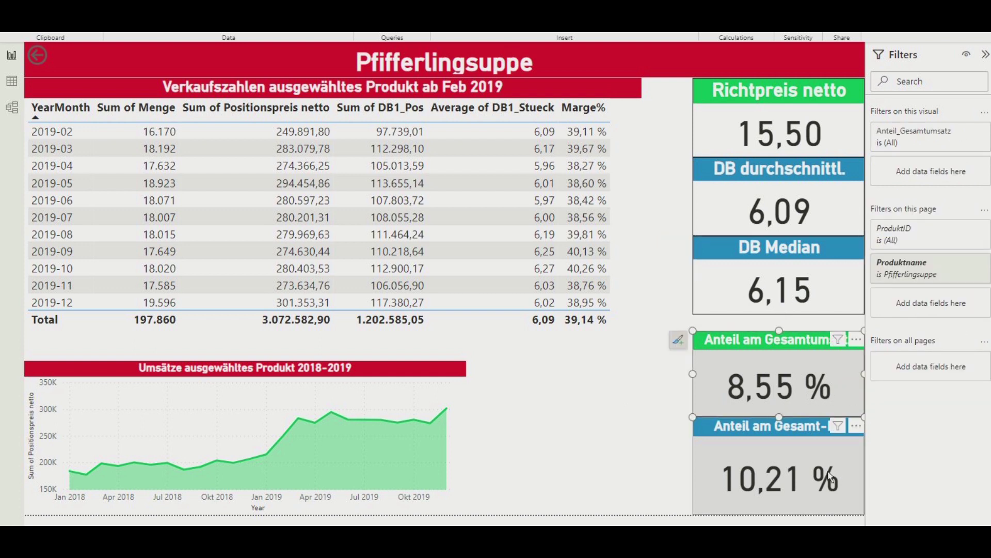
left_click(631, 455)
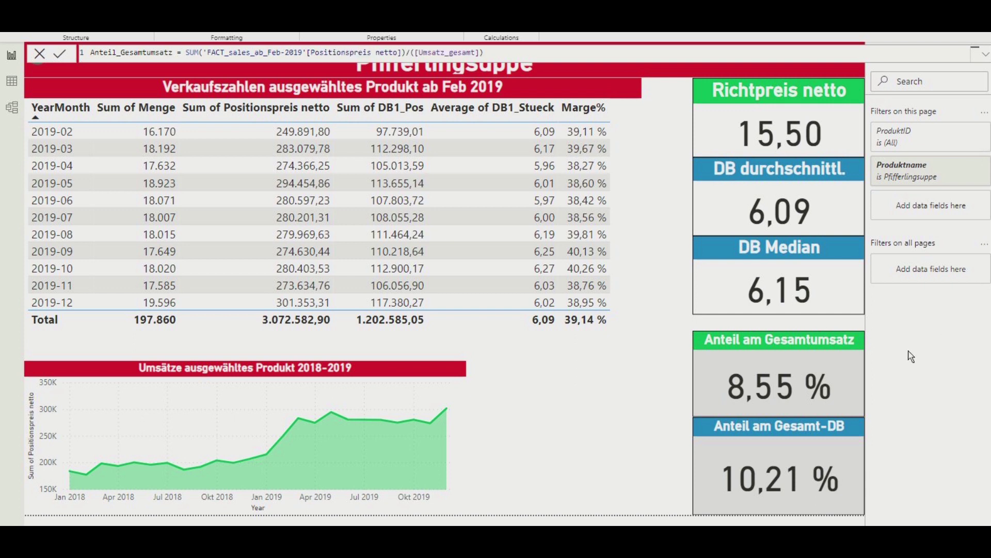
left_click(549, 445)
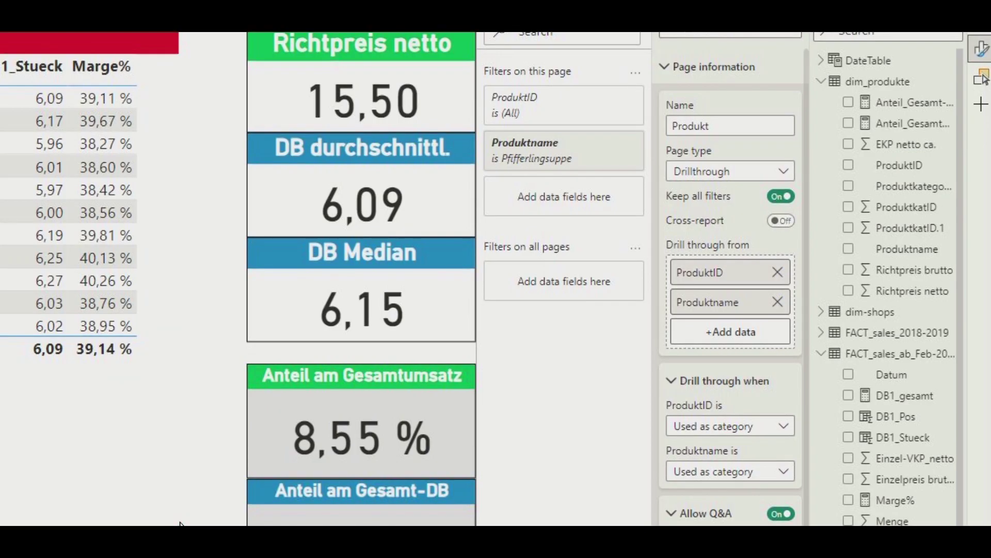
Step: Keep the Produkt page type set to Drillthrough
left_click(785, 172)
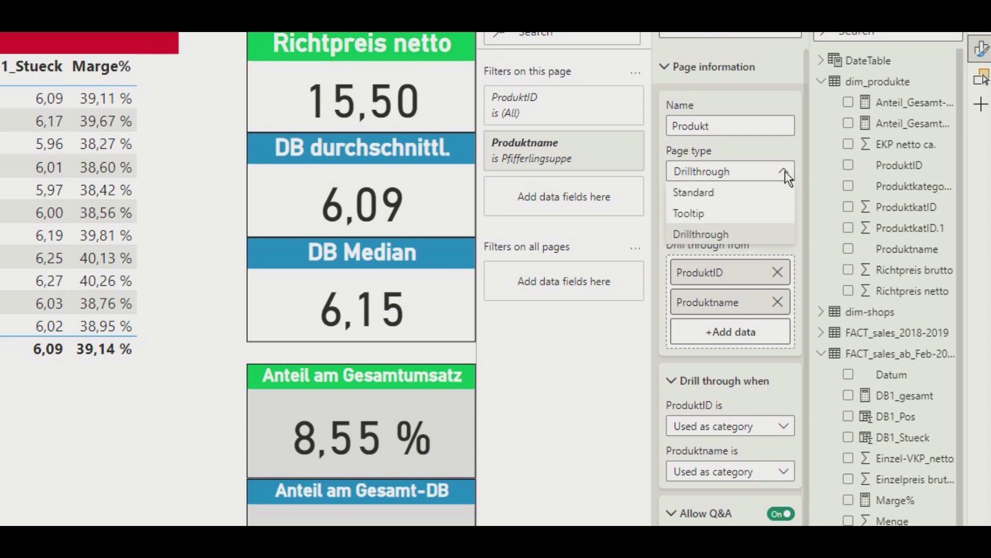
left_click(732, 233)
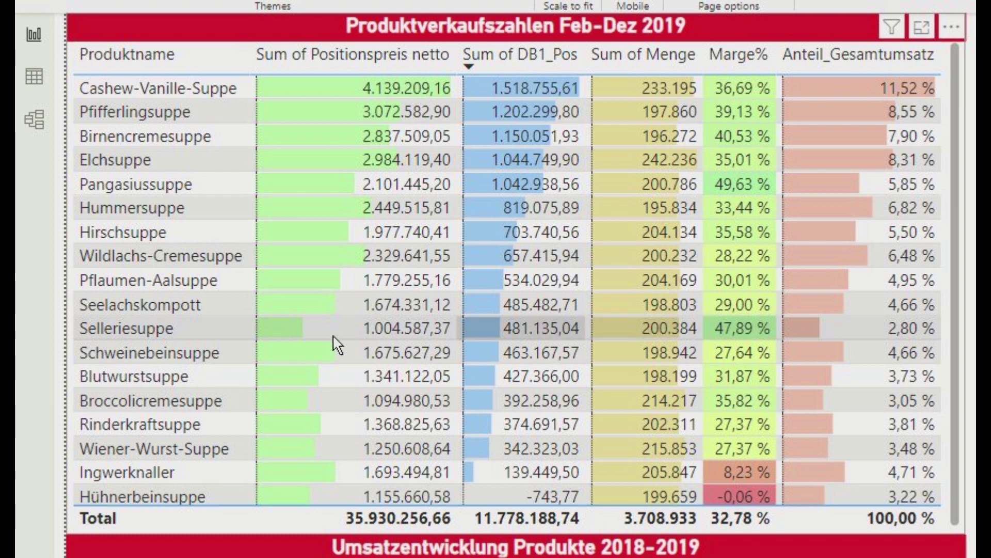
Step: Cross-filter the report to Selleriesuppe and select the Umsatzentwicklung Produkte 2018-2019 chart
left_click(651, 331)
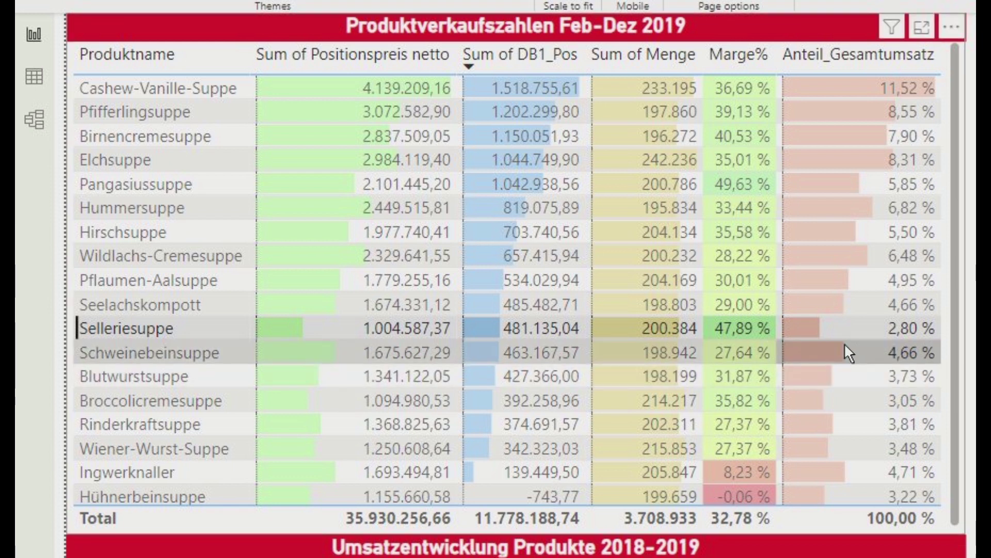
left_click(738, 327)
left_click(738, 327)
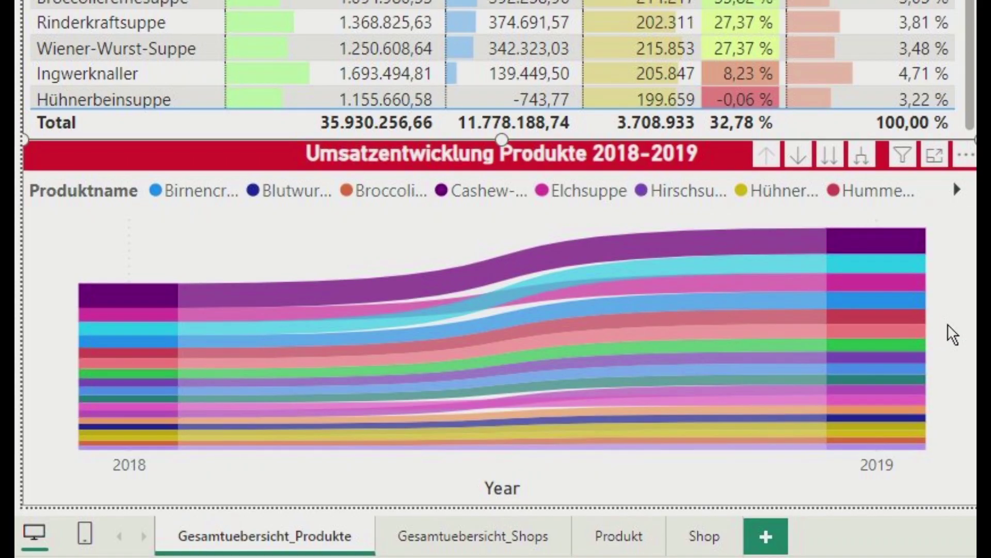
left_click(948, 325)
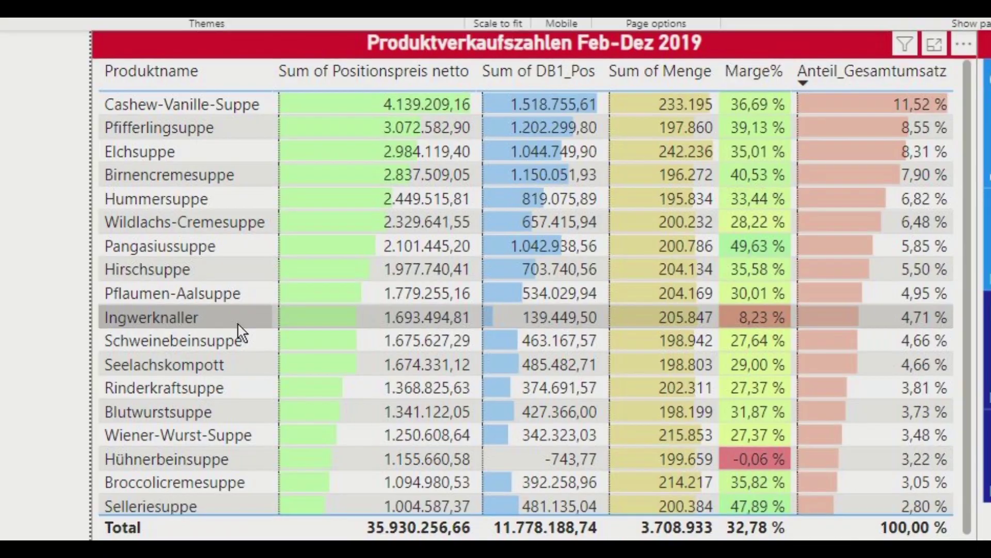
right_click(179, 197)
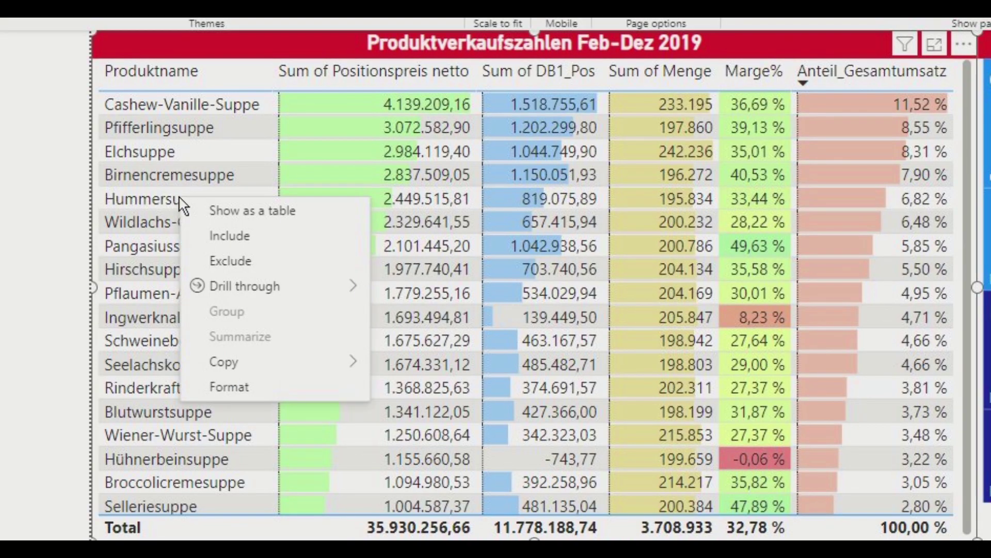
mouse_move(245, 286)
left_click(426, 281)
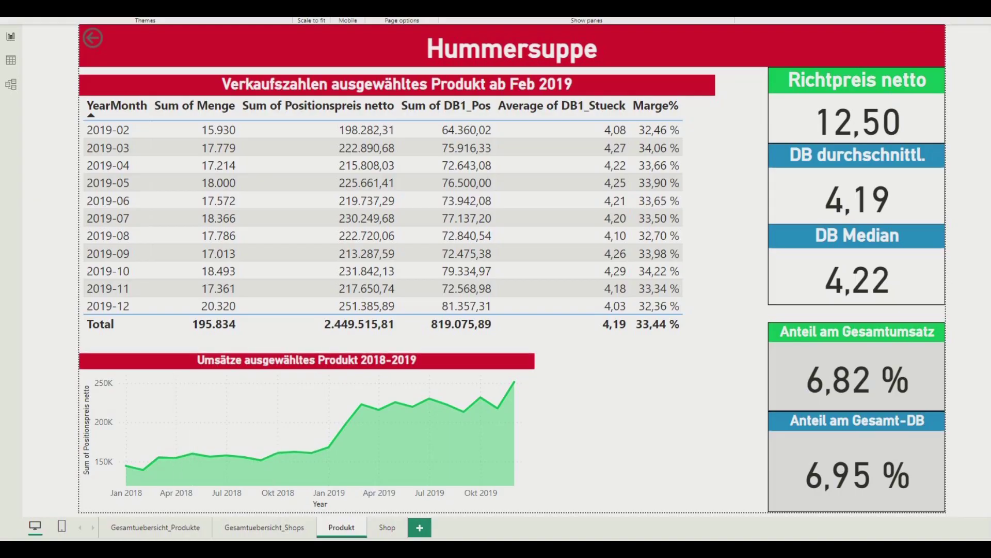
left_click(155, 527)
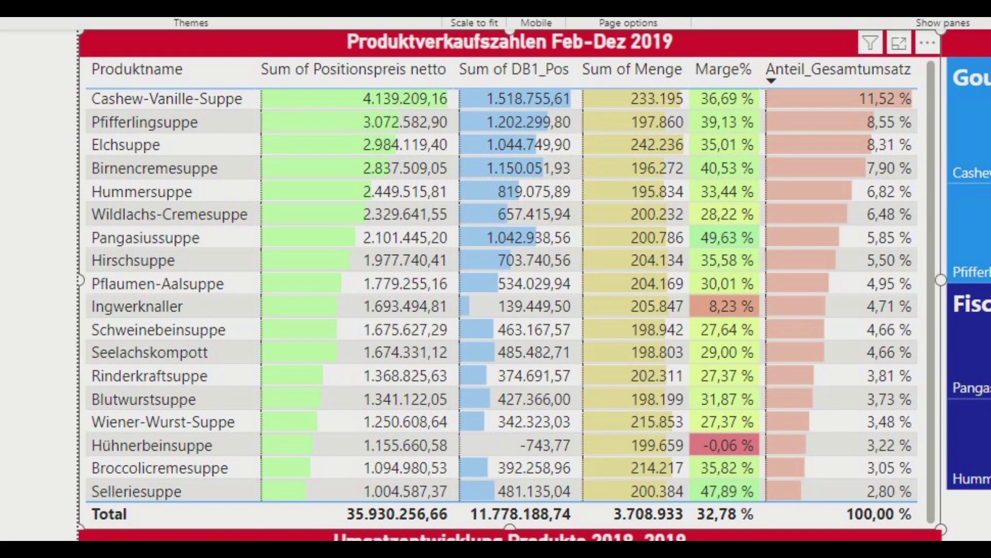
Step: Drill through to Cashew-Vanille-Suppe, check its list price and share cards, then return to the overview
right_click(221, 106)
mouse_move(310, 187)
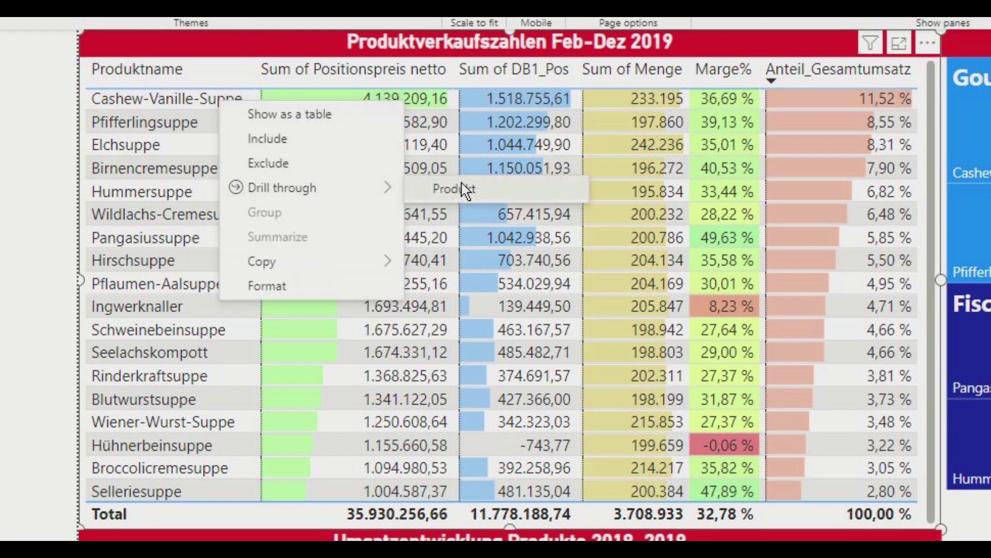
left_click(447, 189)
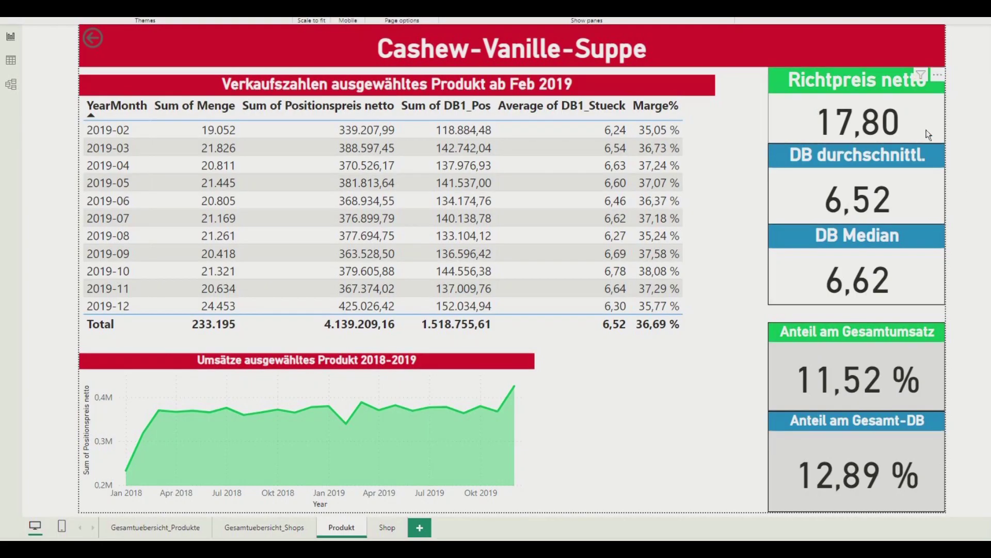
left_click(928, 134)
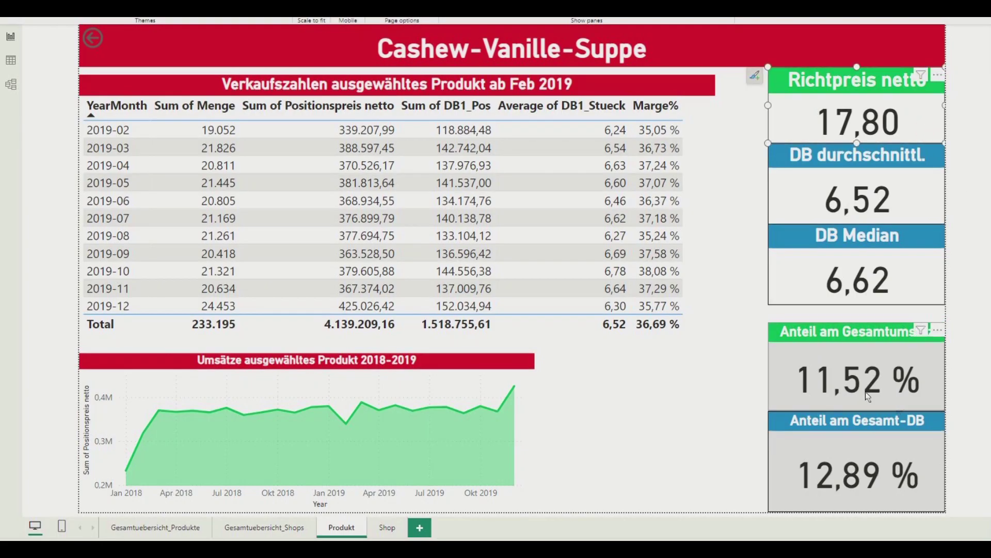
left_click(869, 357)
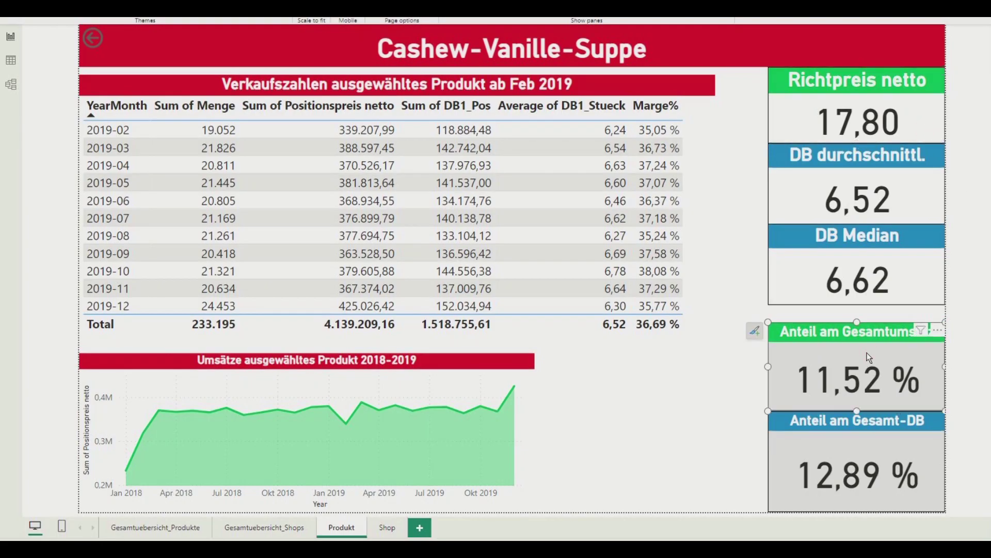
left_click(883, 445)
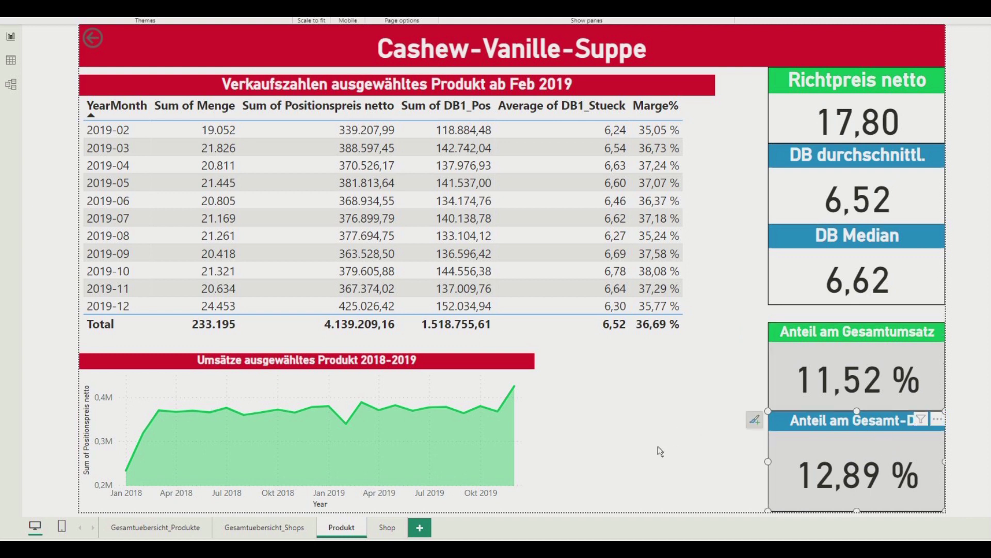
left_click(195, 528)
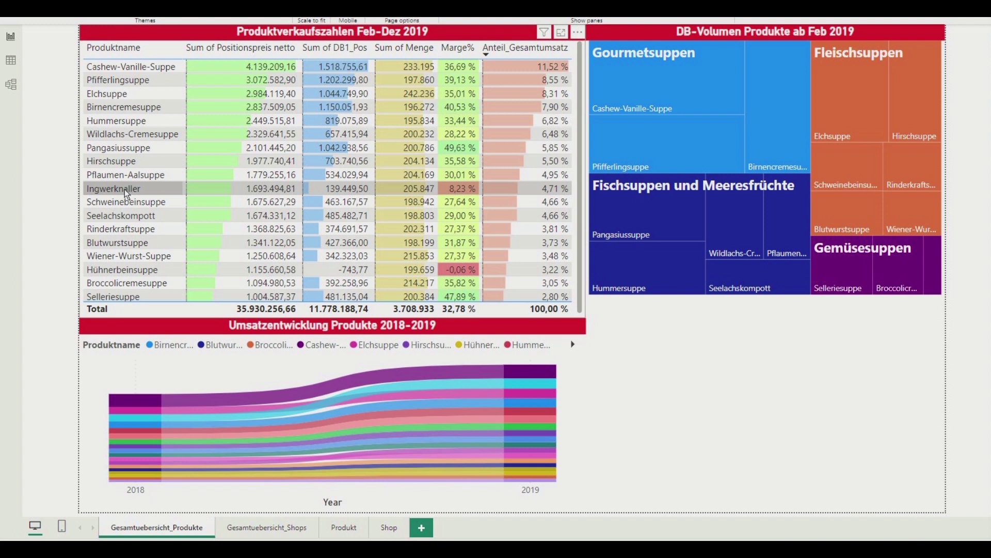
Step: Bring up the Ingwerknaller row's options, then dismiss them without drilling through
right_click(127, 194)
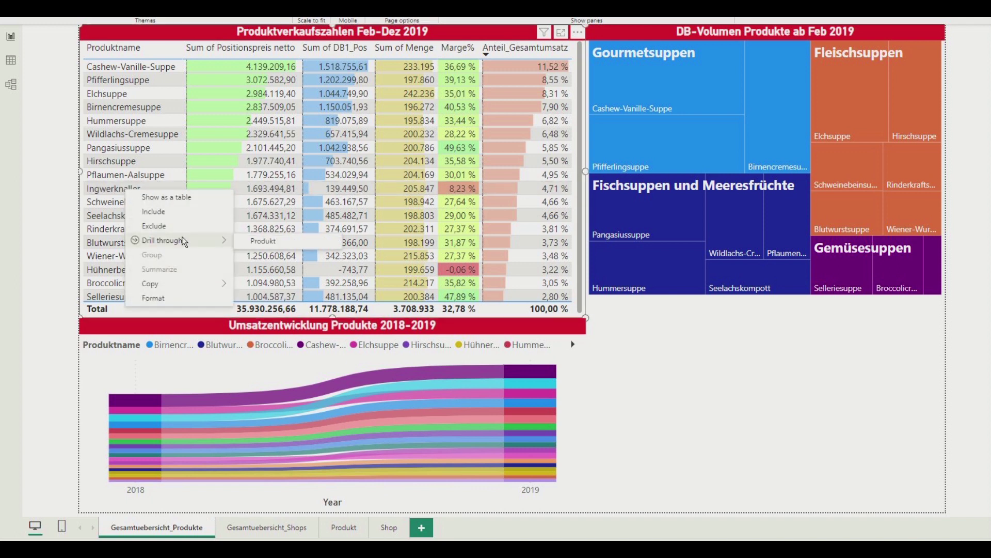
left_click(262, 248)
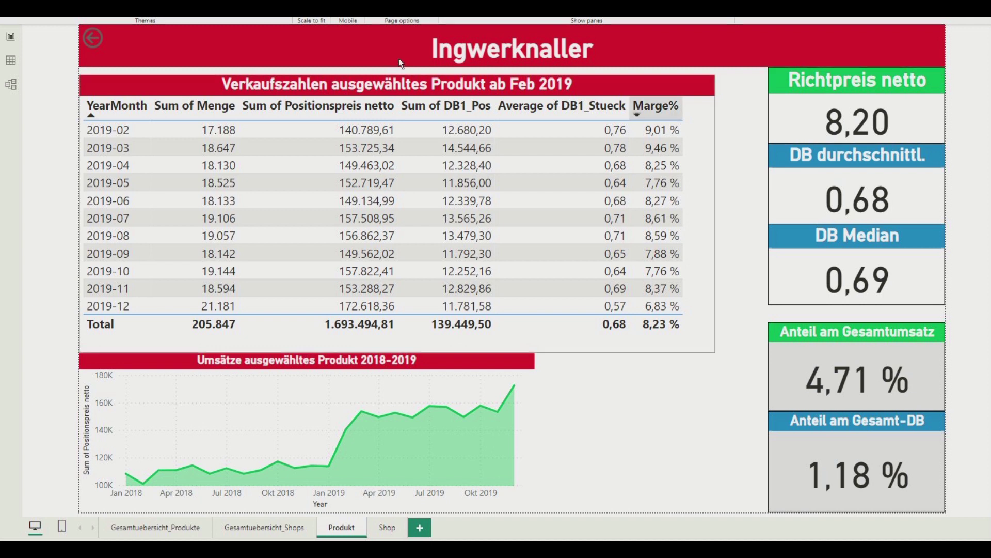
Step: From the product overview, drill through to the Hühnerbeinsuppe detail page
left_click(150, 526)
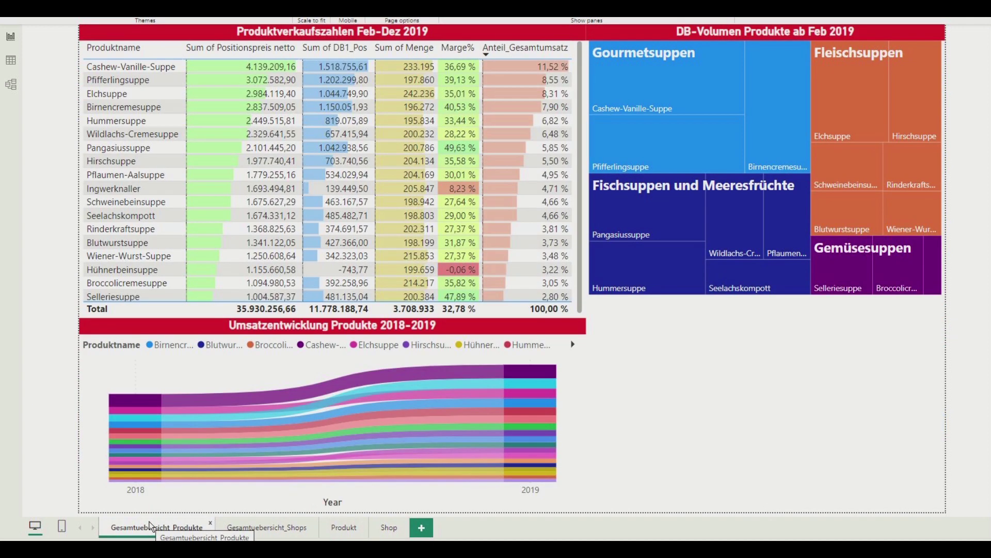
right_click(145, 278)
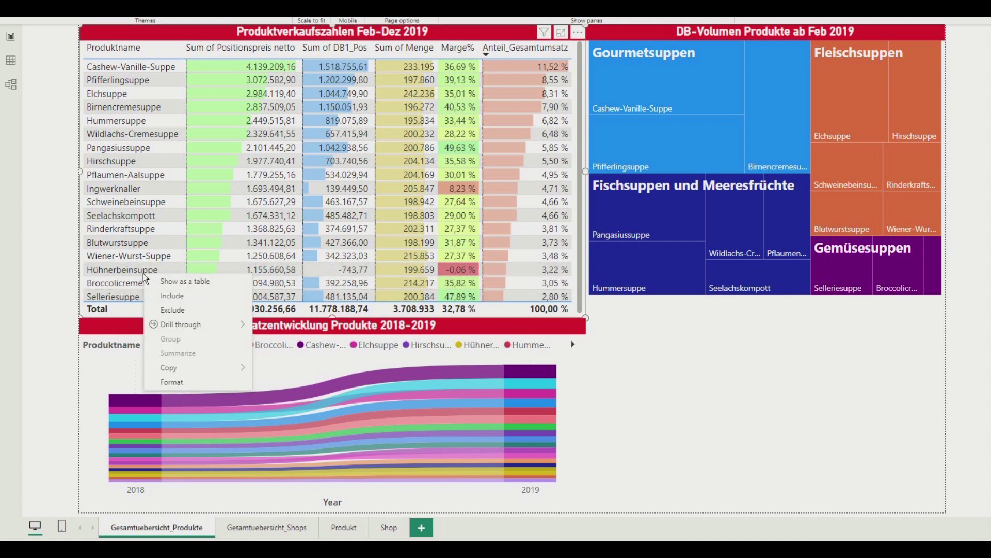
mouse_move(181, 324)
left_click(282, 327)
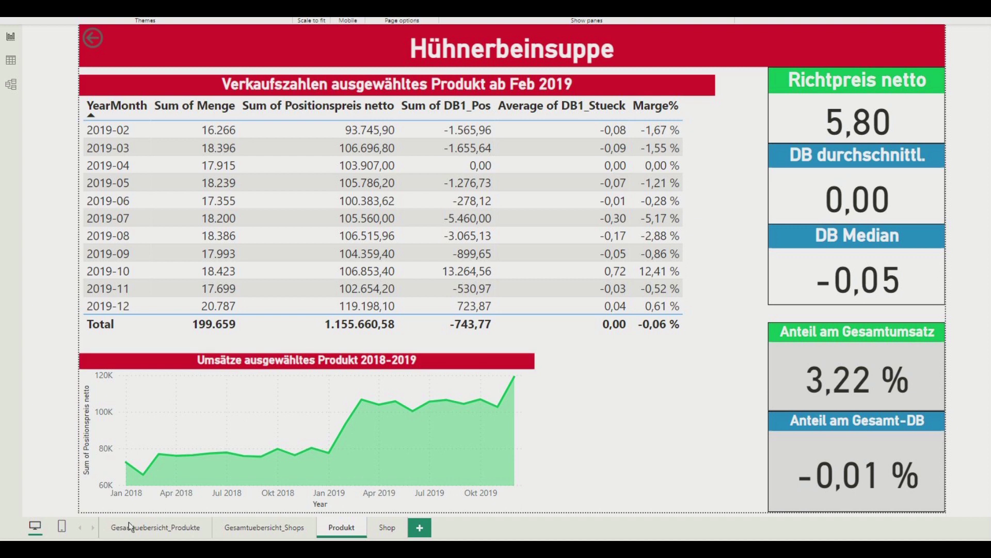
Step: Return to the product overview and drill through to the Schweinebeinsuppe product page
left_click(147, 528)
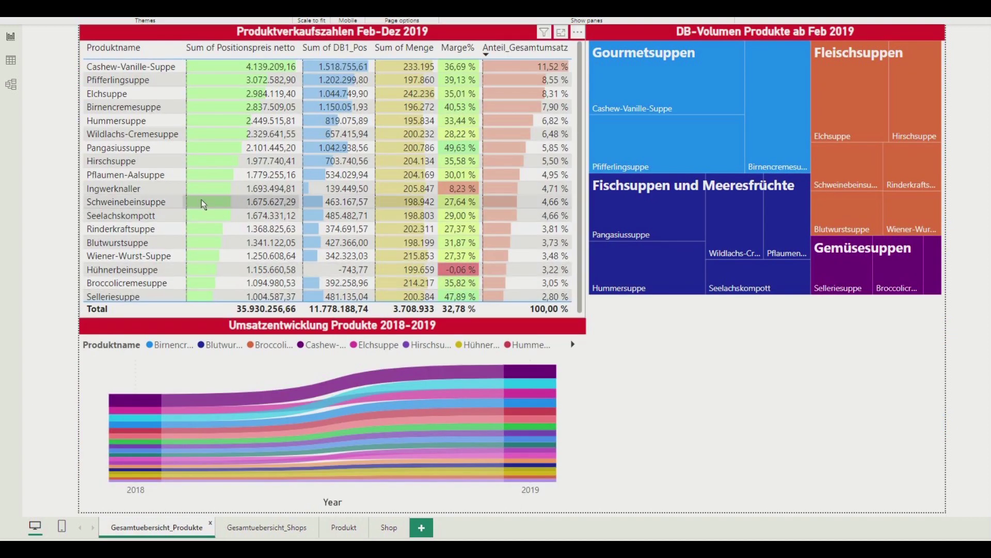
right_click(147, 207)
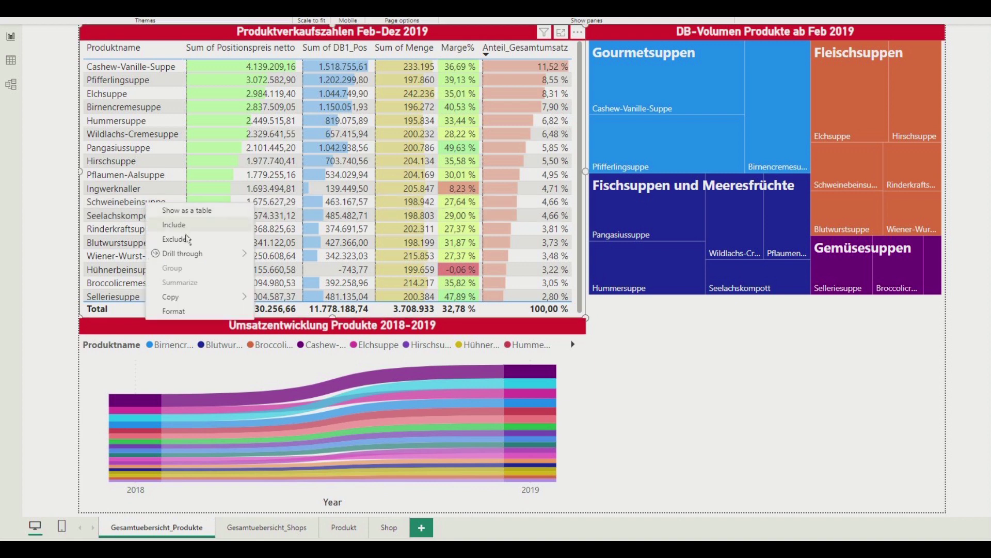
mouse_move(183, 253)
left_click(304, 255)
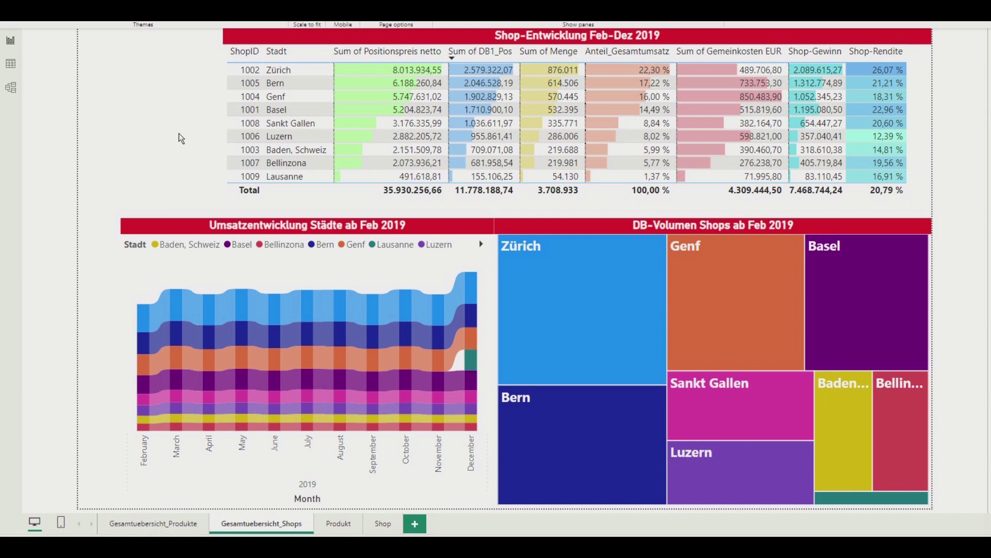
mouse_move(88, 89)
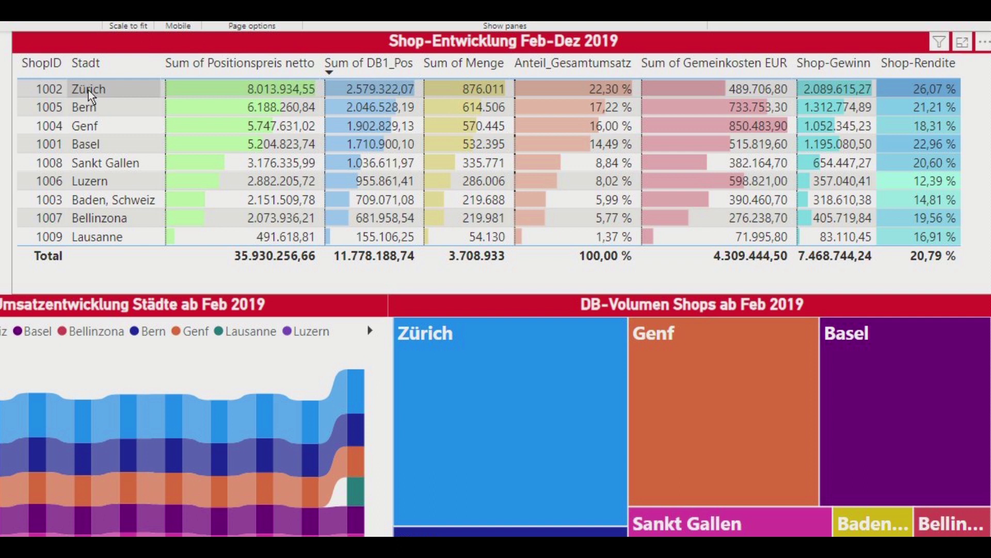
Step: Drill through to the Zürich shop detail page and select its Manager and population cards
right_click(101, 89)
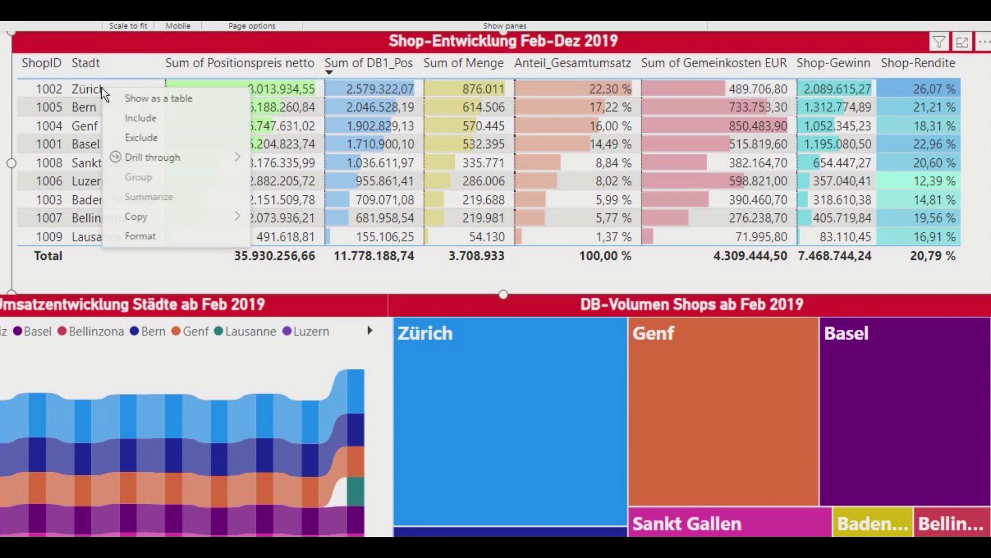
mouse_move(153, 157)
left_click(306, 158)
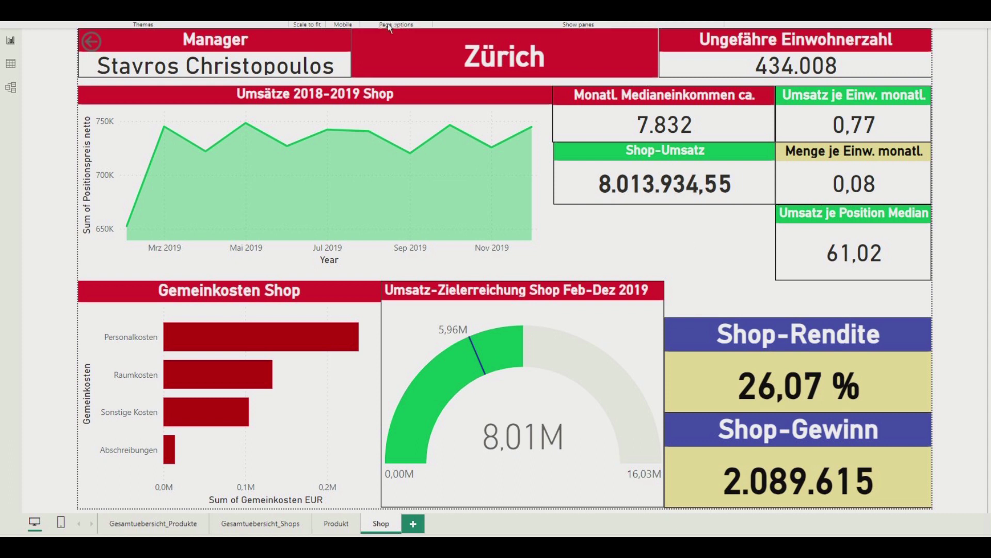
left_click(341, 64)
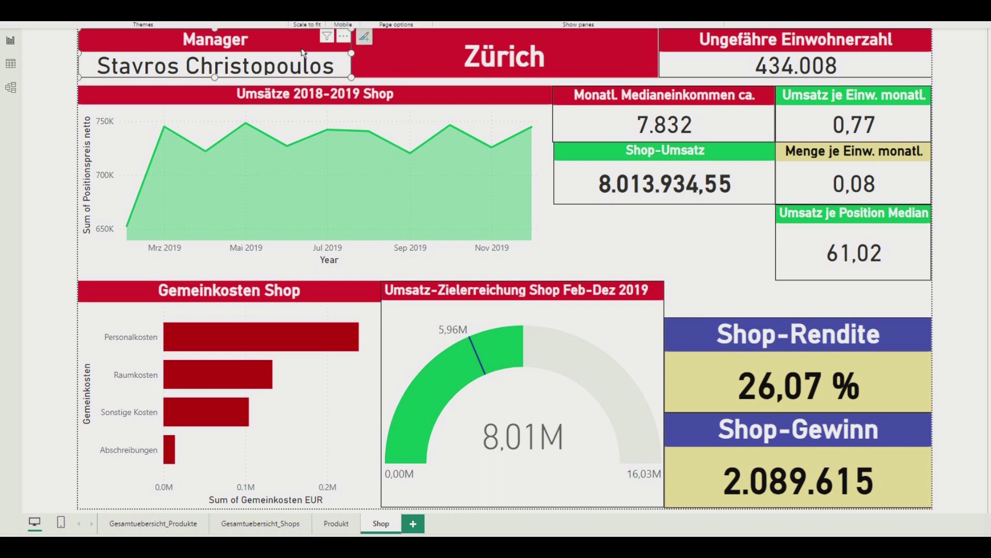
left_click(703, 70)
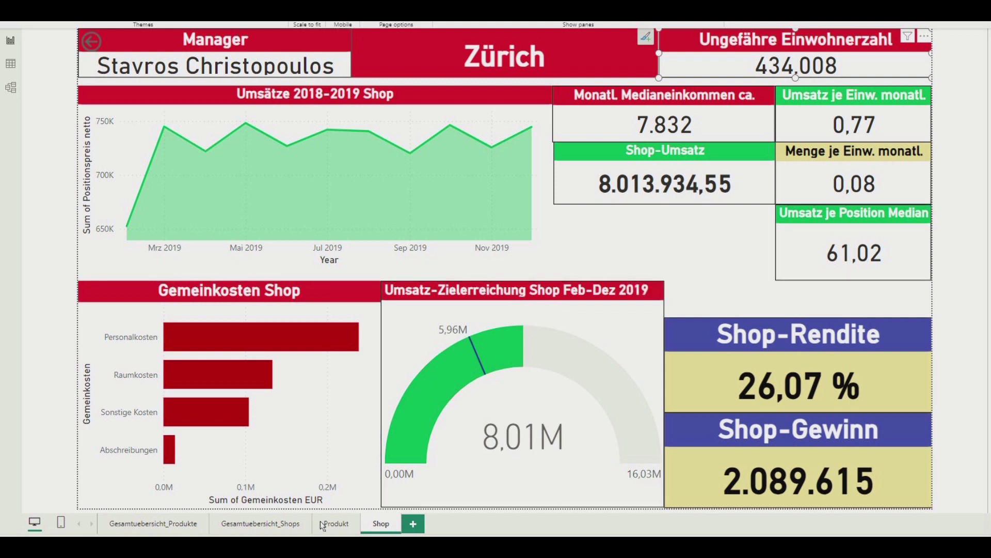
Step: From the shop overview, drill through to Bern's Shop page and select its sales-target gauge
left_click(264, 524)
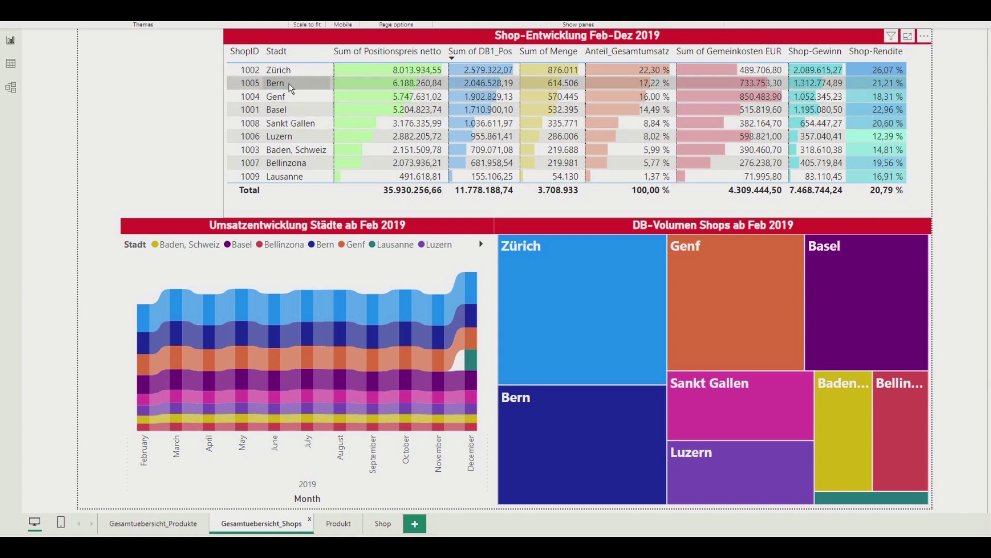
right_click(290, 88)
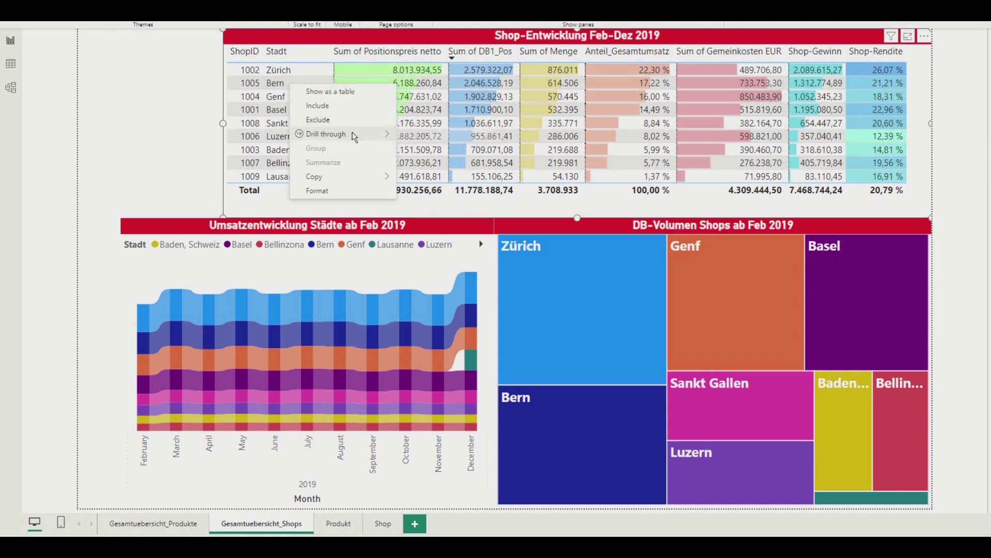
mouse_move(327, 134)
left_click(436, 136)
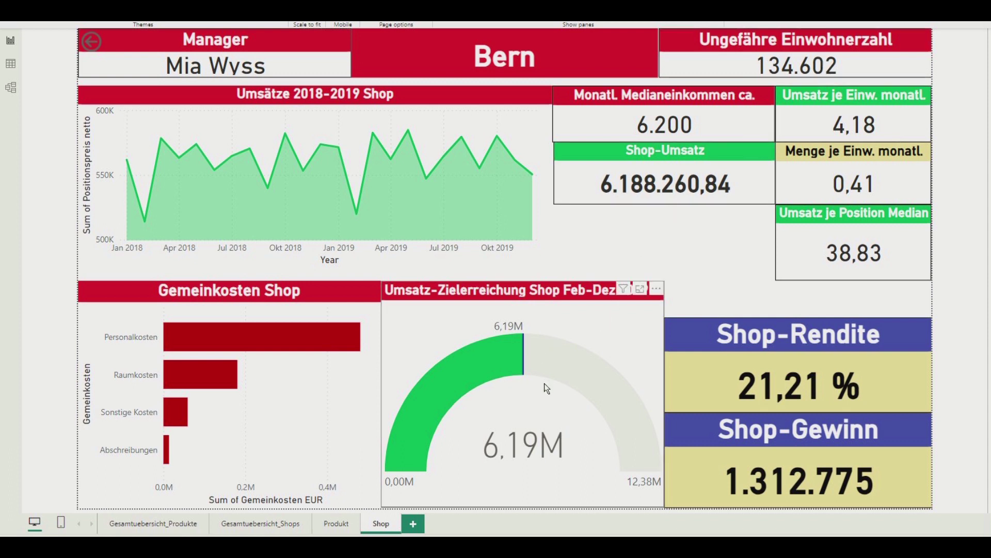
left_click(553, 370)
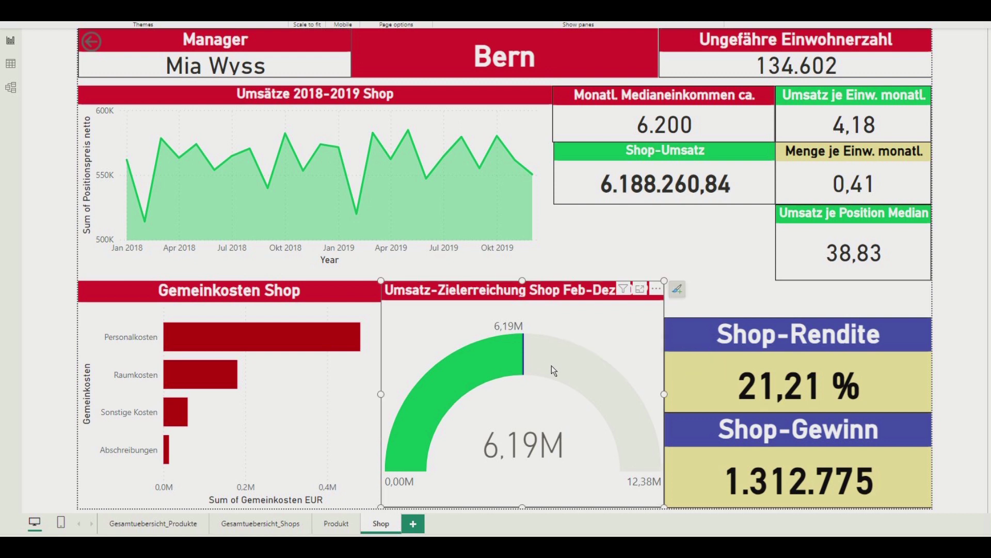
Step: From the Gesamtuebersicht_Shops table, drill through on Basel to its Shop page and select the Shop-Umsatz card
left_click(283, 522)
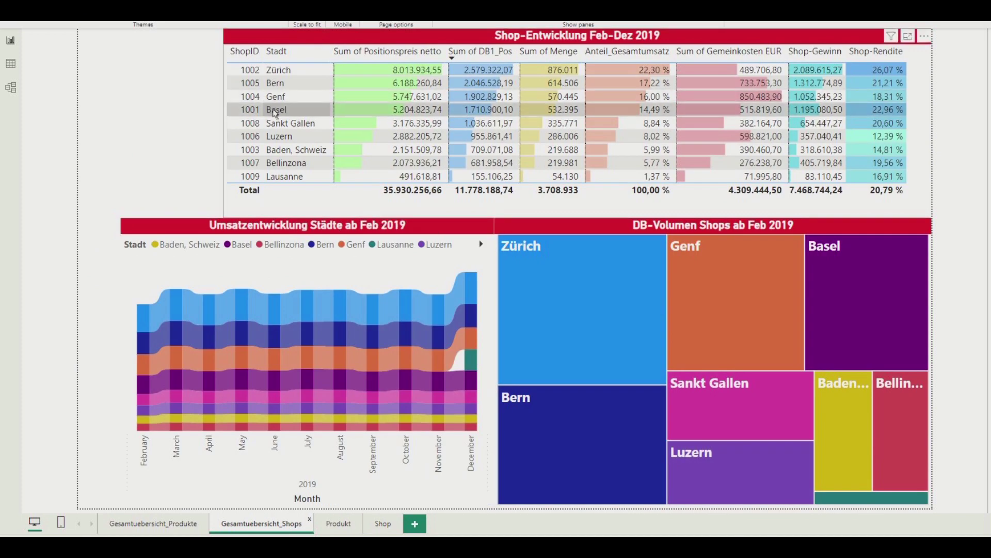
right_click(290, 116)
mouse_move(325, 162)
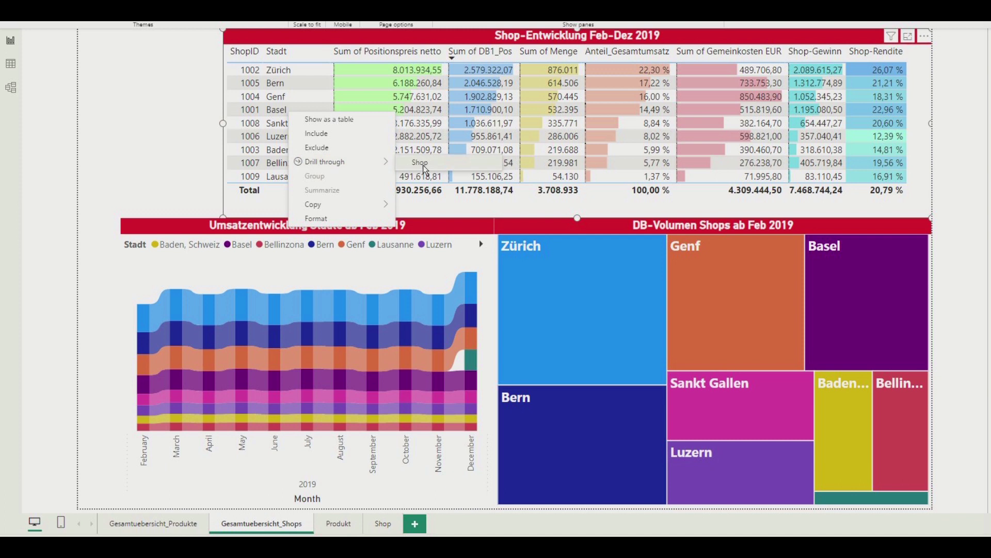
left_click(415, 164)
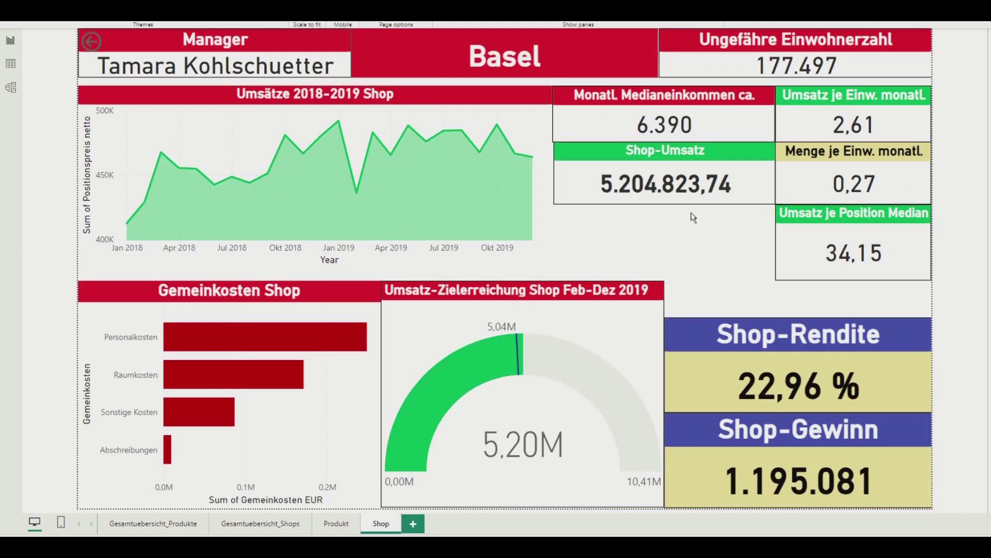
mouse_move(665, 176)
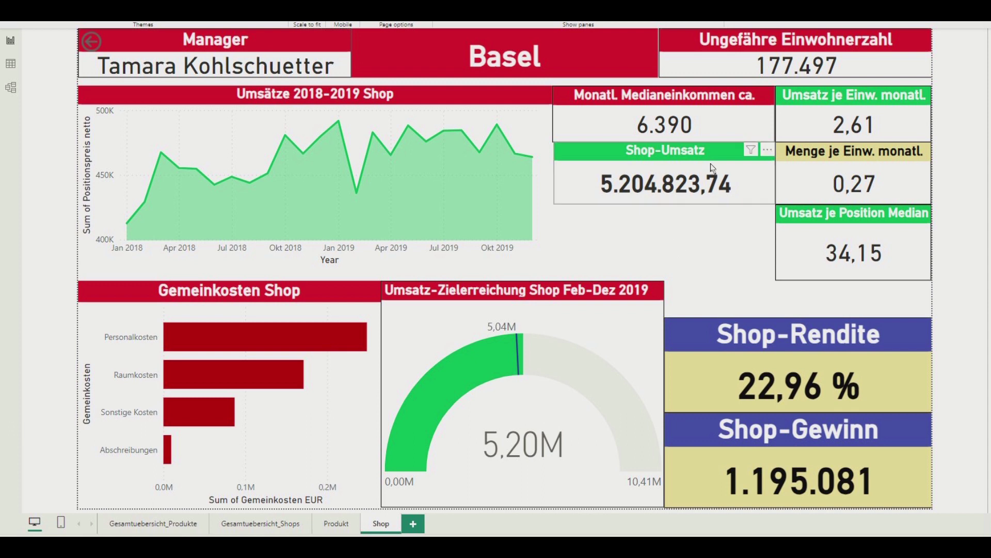
left_click(736, 185)
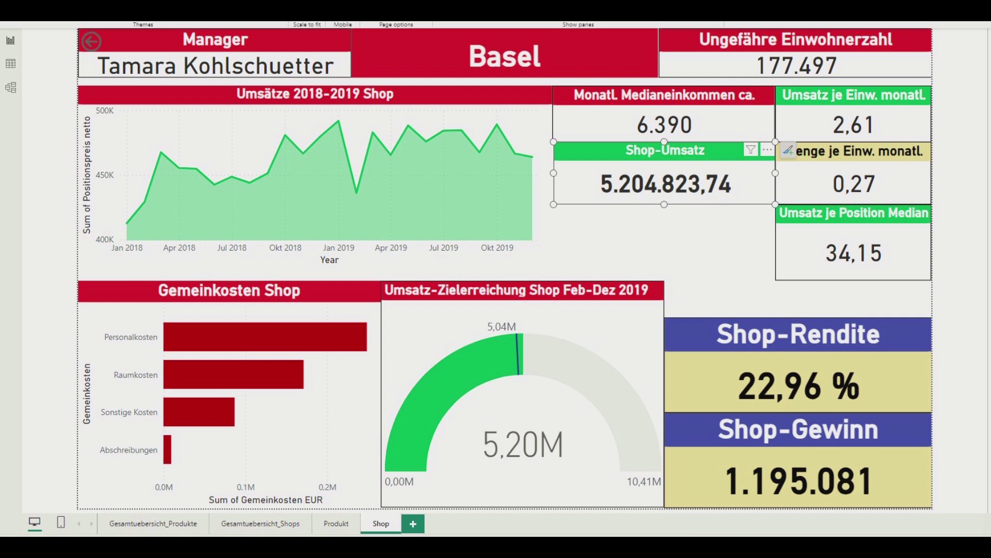
Step: Show the Shop-Umsatz card with 0 decimals (5.204.824) and widen it slightly to the left
left_click(872, 305)
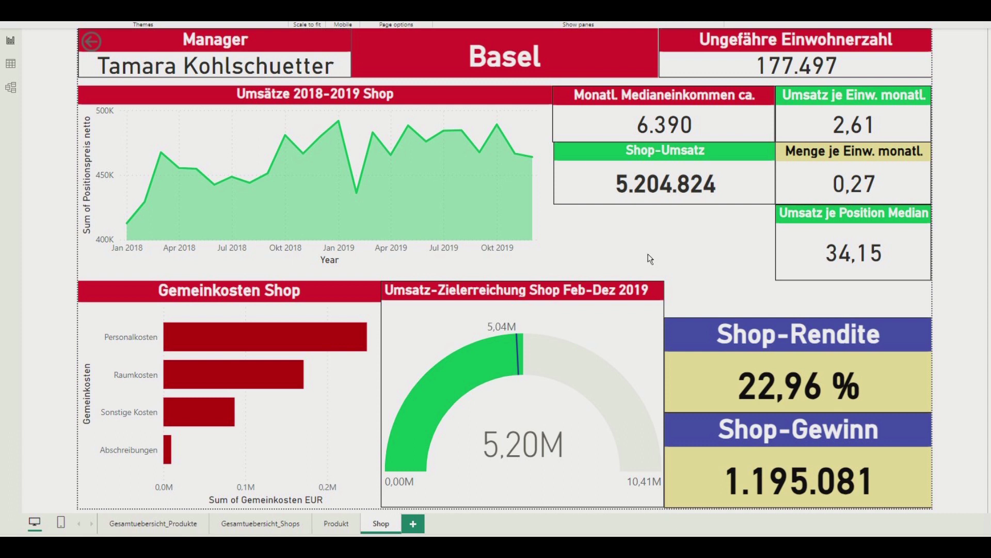
left_click(581, 188)
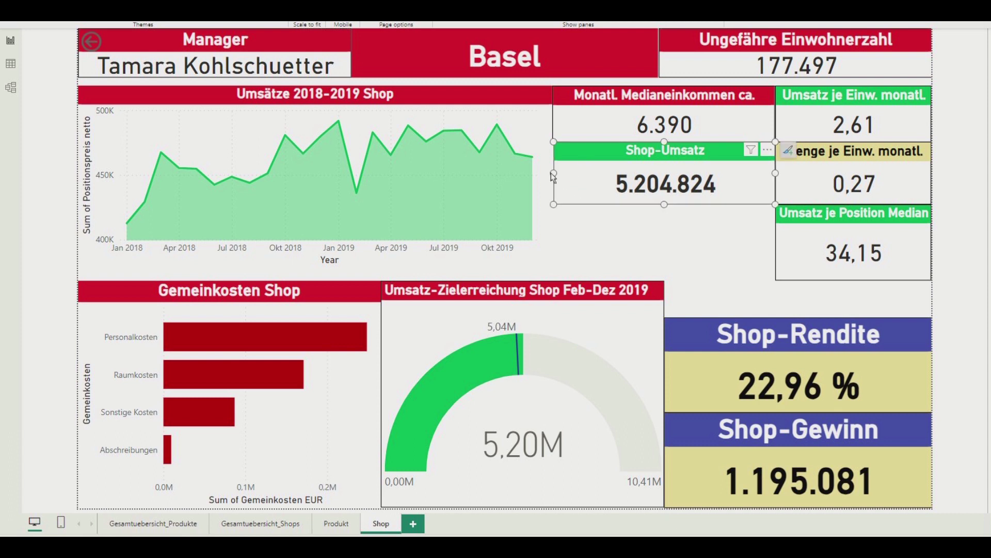
left_click_drag(553, 175, 552, 175)
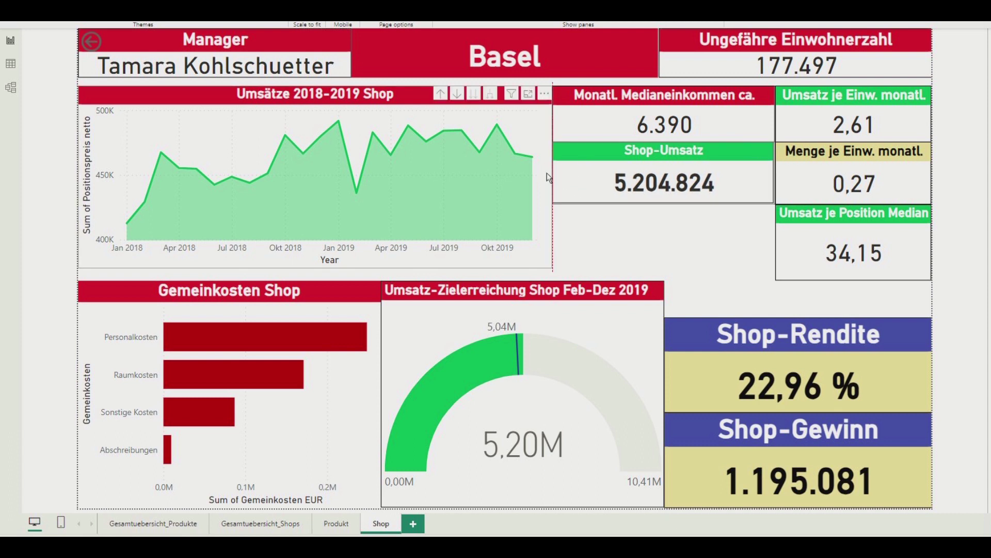
left_click(657, 238)
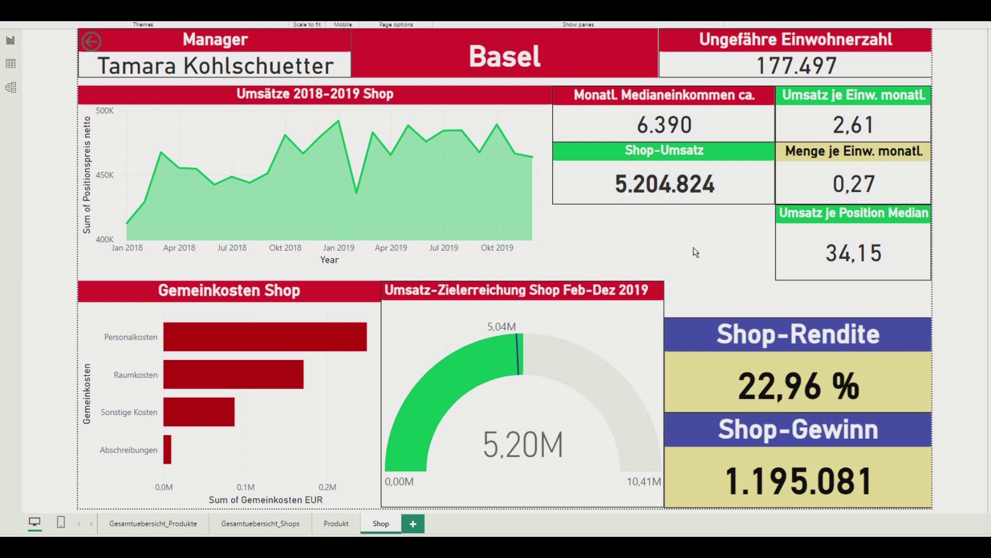
mouse_move(842, 449)
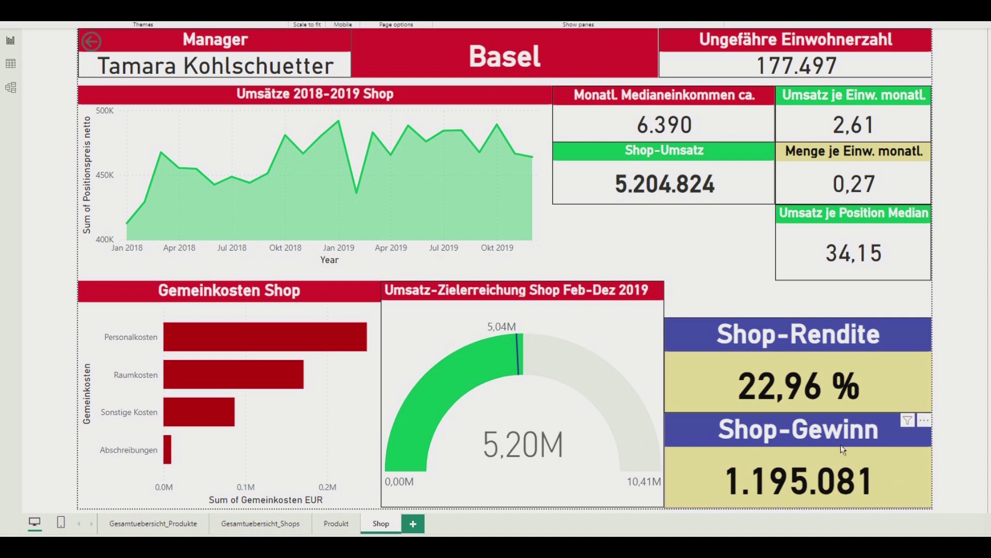
mouse_move(313, 389)
left_click(318, 434)
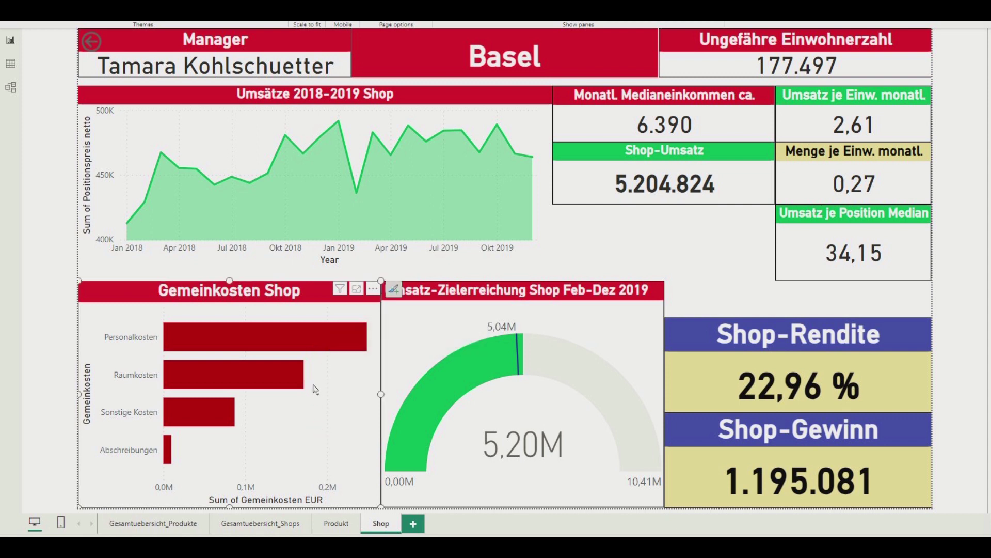
left_click(216, 379)
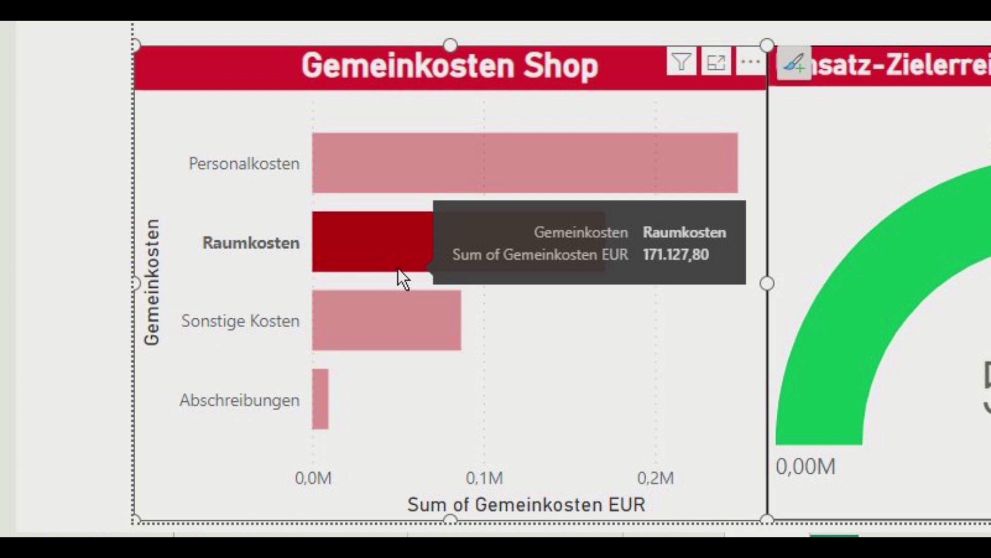
left_click(366, 345)
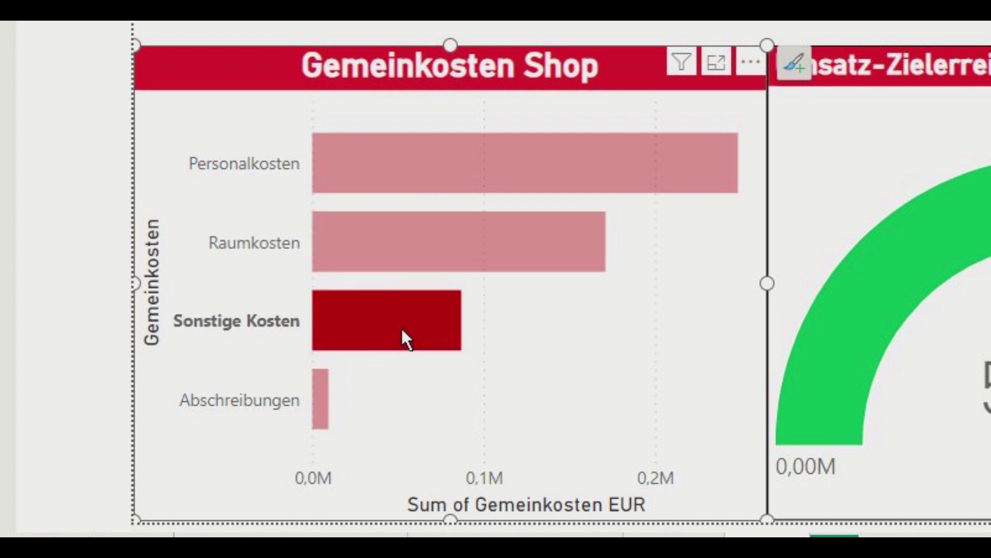
left_click(311, 420)
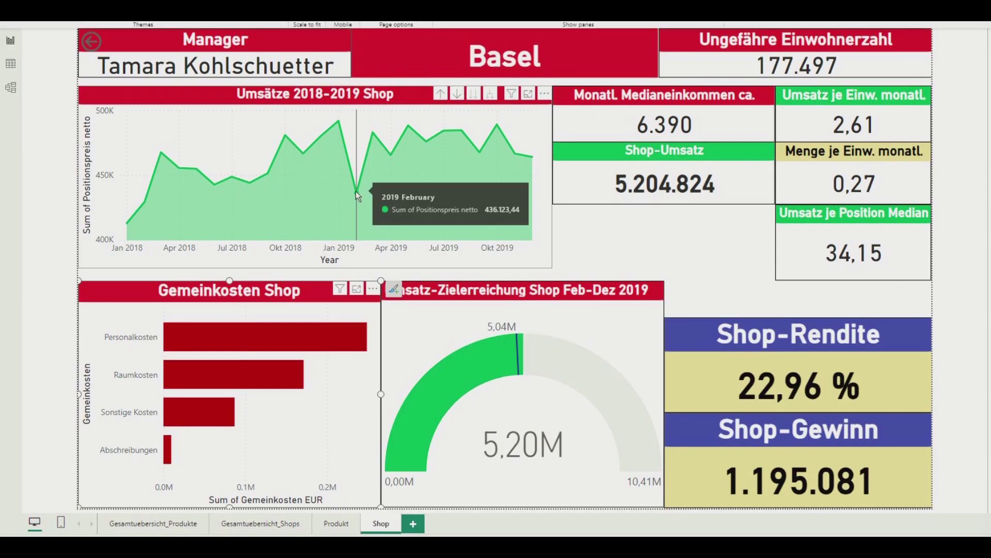
Step: Drill through on Luzern from Gesamtuebersicht_Shops to its Shop page, showing 2.882.206 revenue
mouse_move(260, 523)
left_click(287, 531)
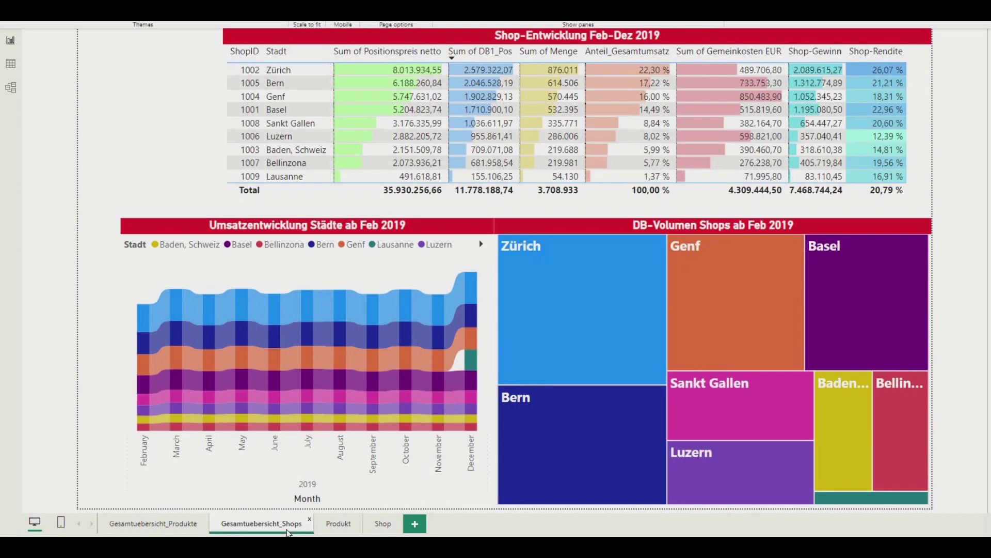
mouse_move(279, 136)
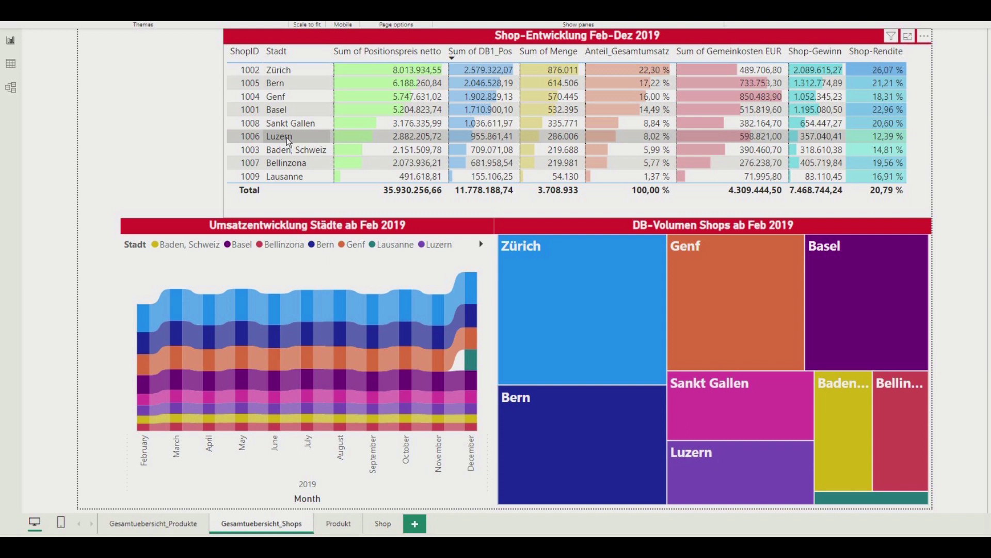
right_click(288, 140)
mouse_move(323, 187)
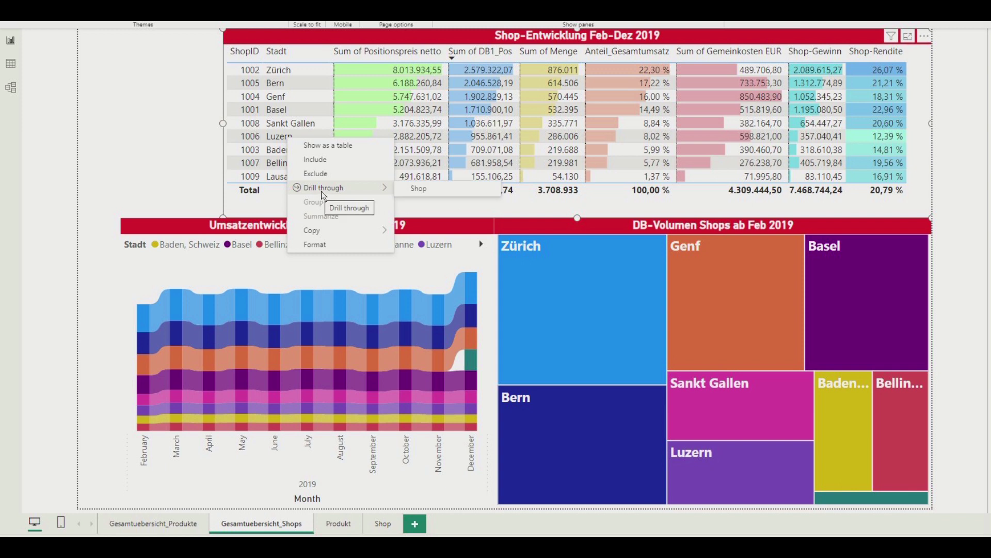
left_click(435, 189)
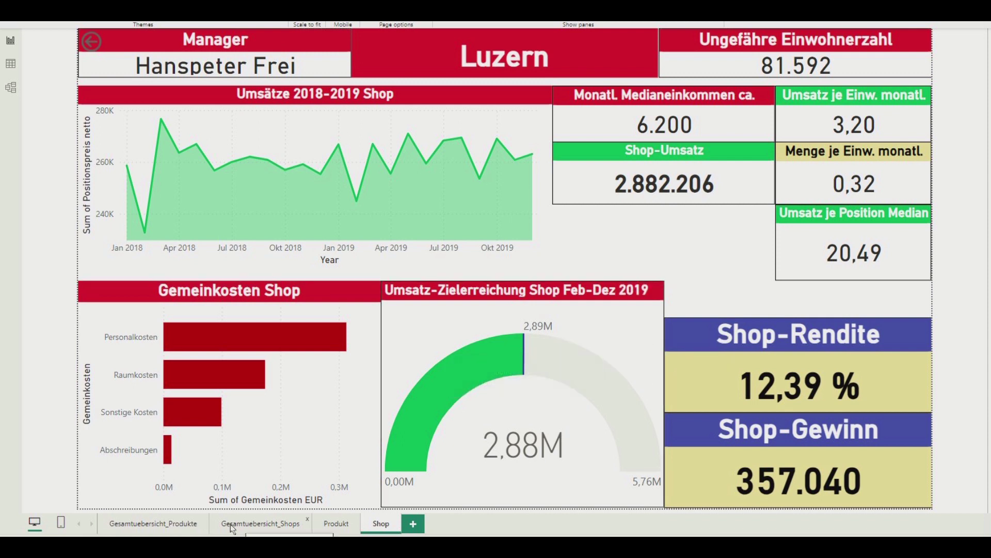
Step: Drill through on Bellinzona to its Shop page, showing 2.073.936 revenue and 19,56 % Shop-Rendite
left_click(268, 527)
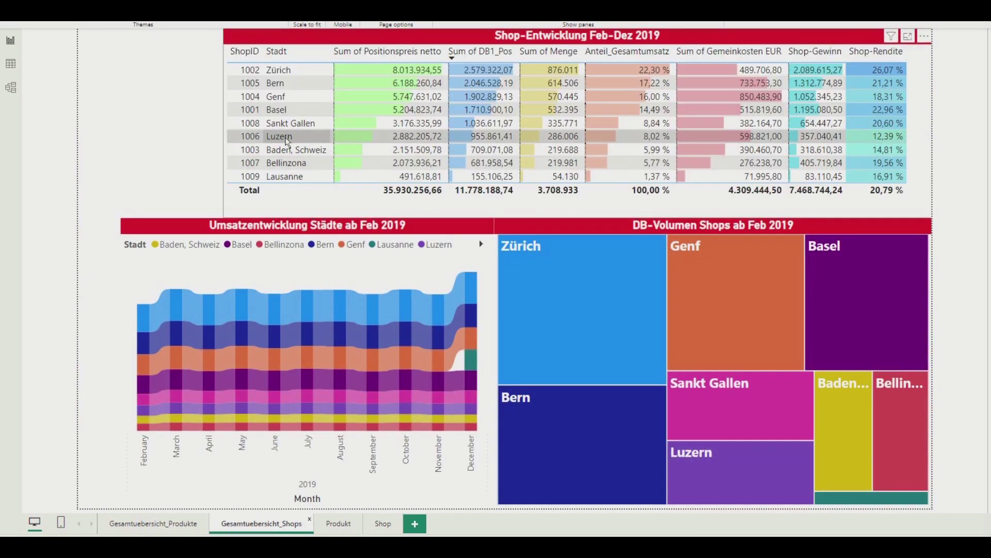
mouse_move(287, 162)
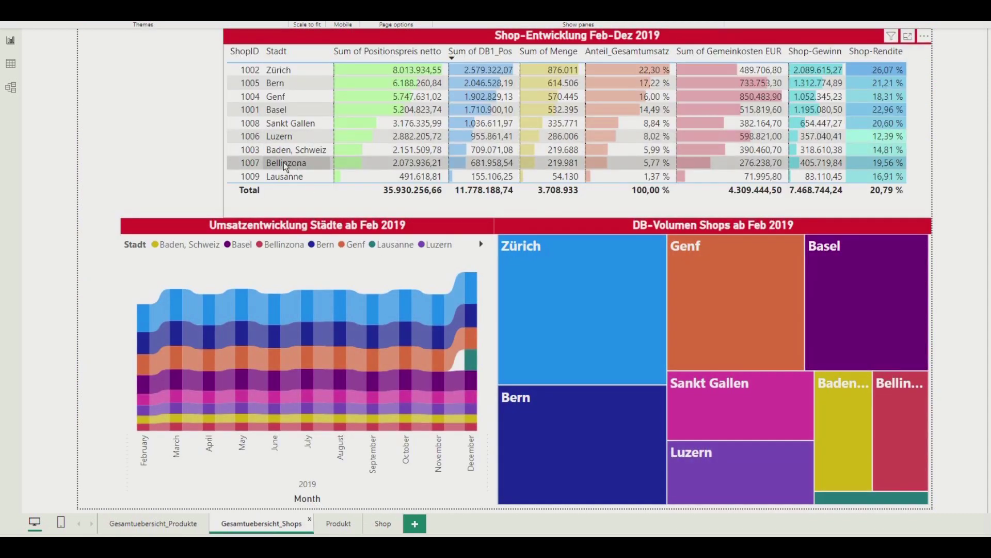
right_click(286, 164)
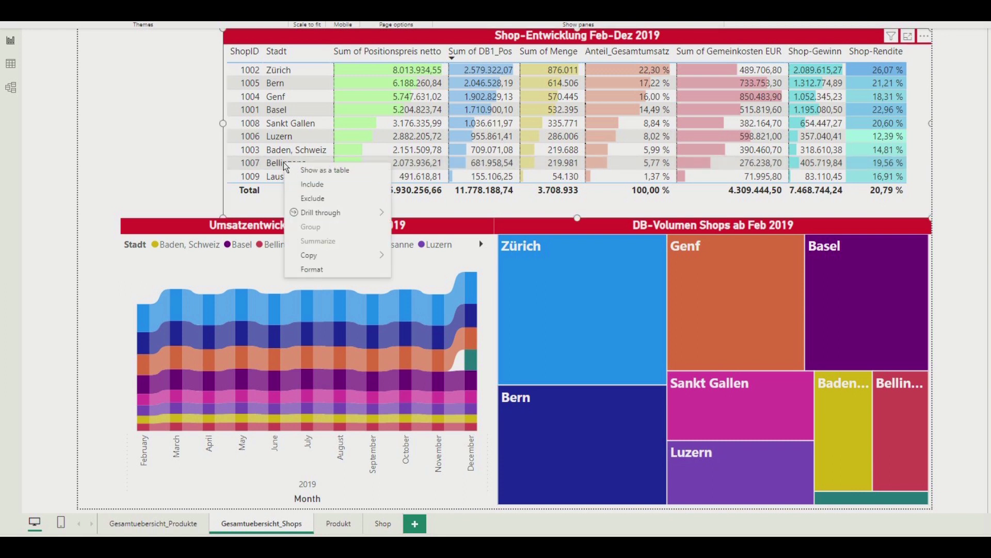
left_click(418, 219)
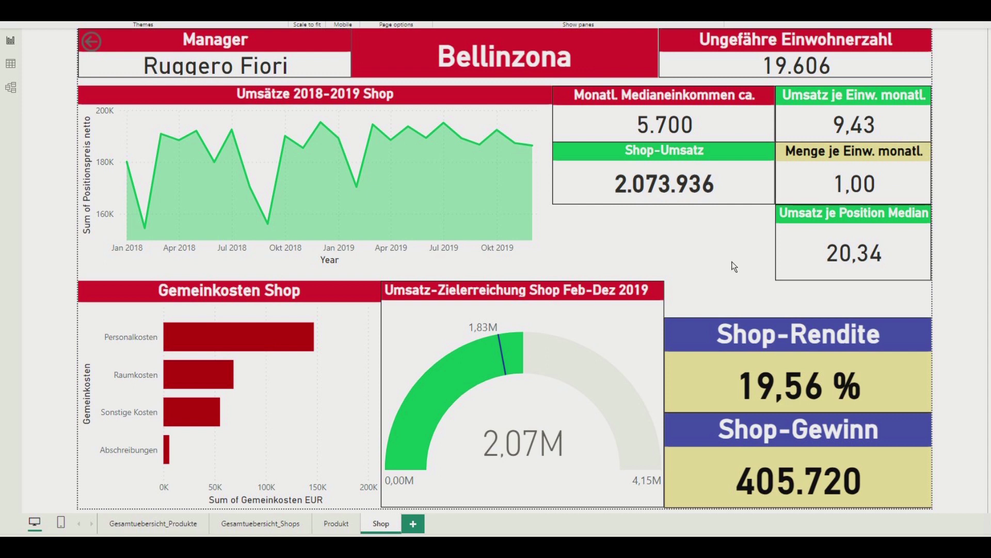
mouse_move(229, 392)
mouse_move(279, 395)
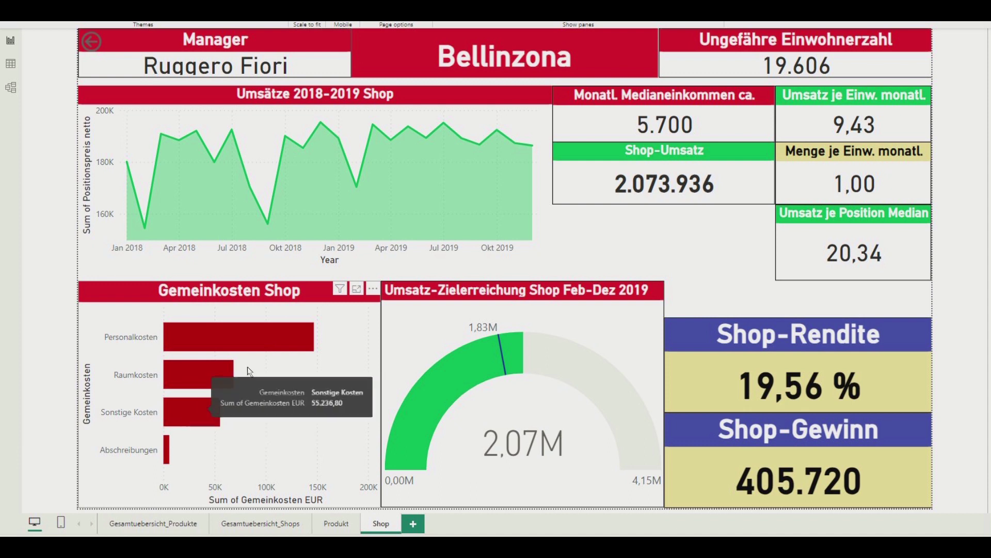
mouse_move(218, 336)
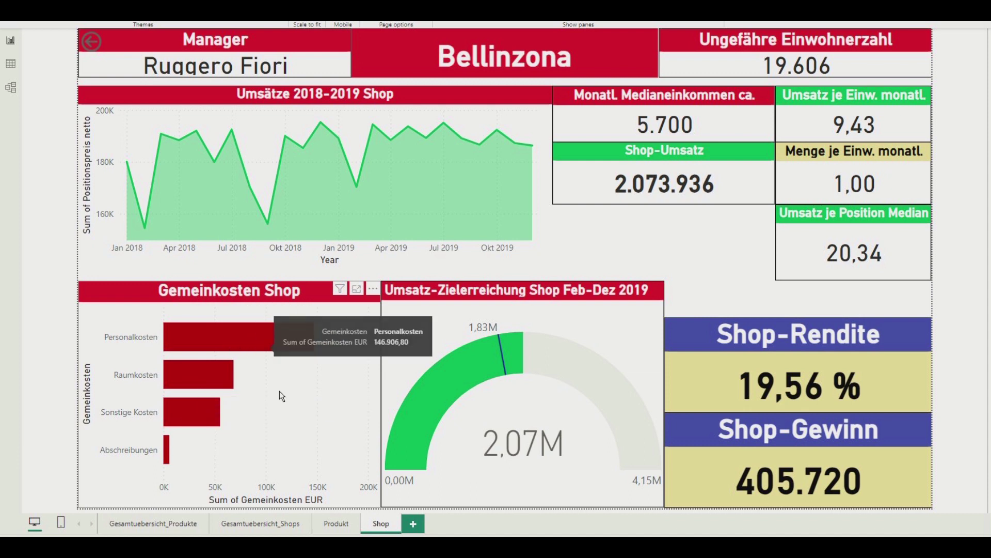
Step: Drill through on Lausanne to its Shop page and inspect the sales target gauge
left_click(261, 523)
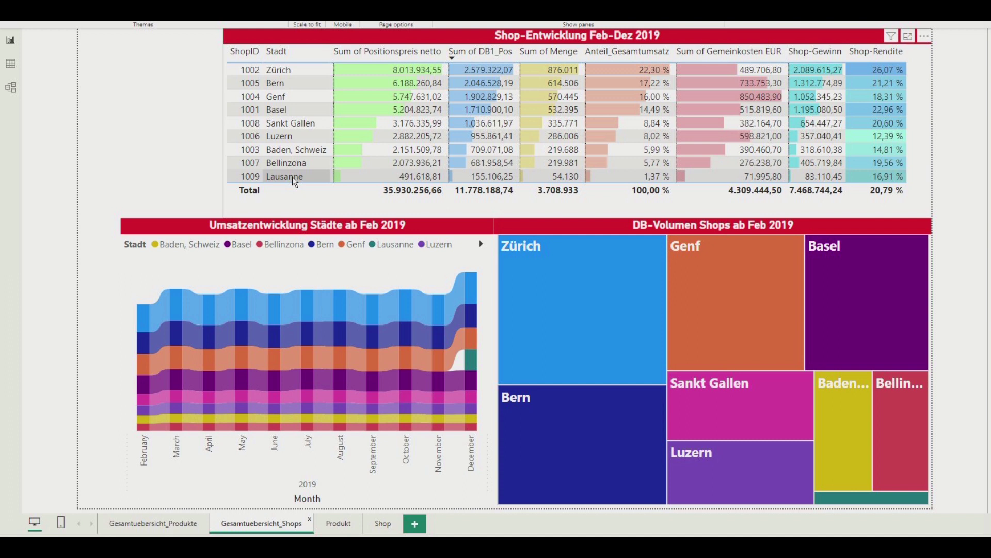
right_click(296, 181)
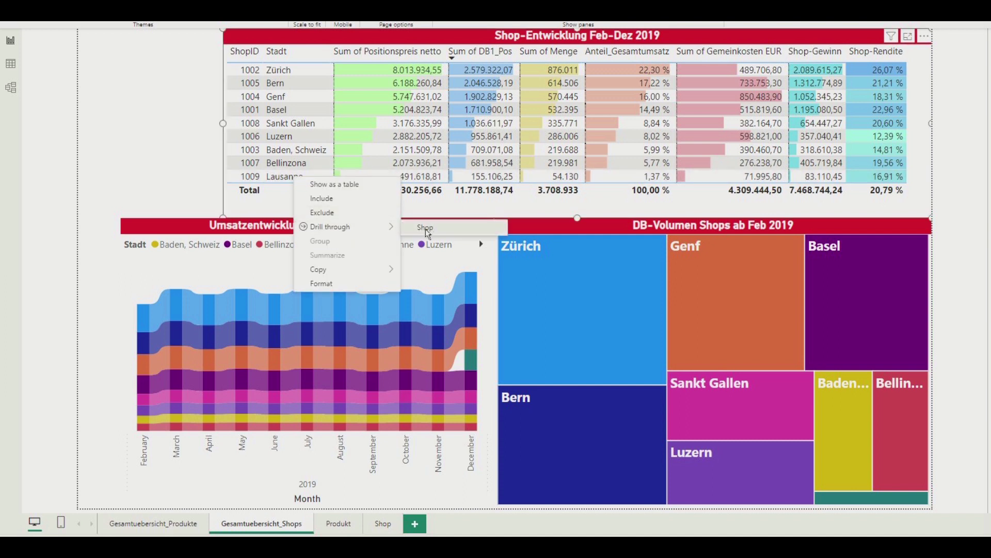
left_click(429, 234)
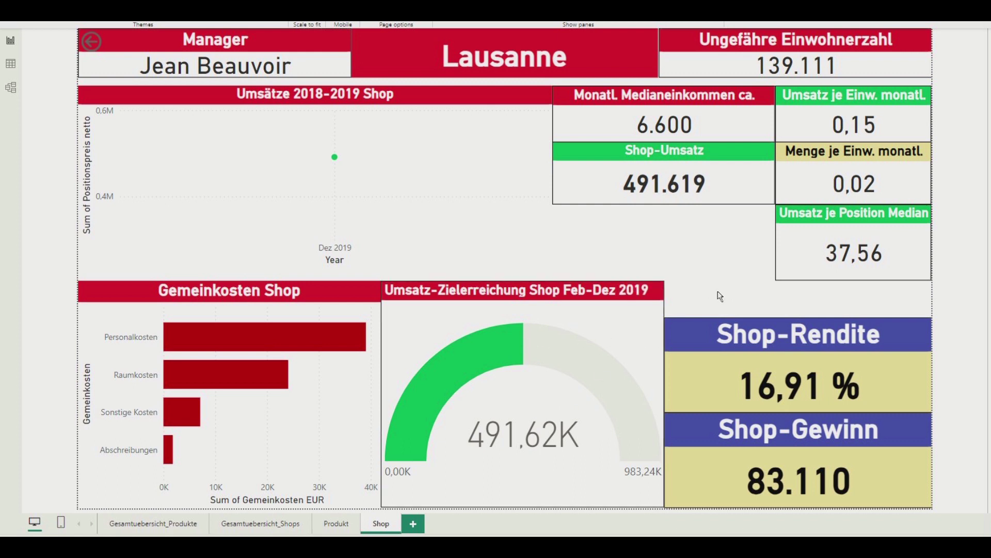
left_click(636, 335)
left_click(727, 275)
Step: On Gesamtuebersicht_Shops, toggle the Lausanne ribbon-chart filter off so totals show 35.930.256,66 revenue
left_click(277, 526)
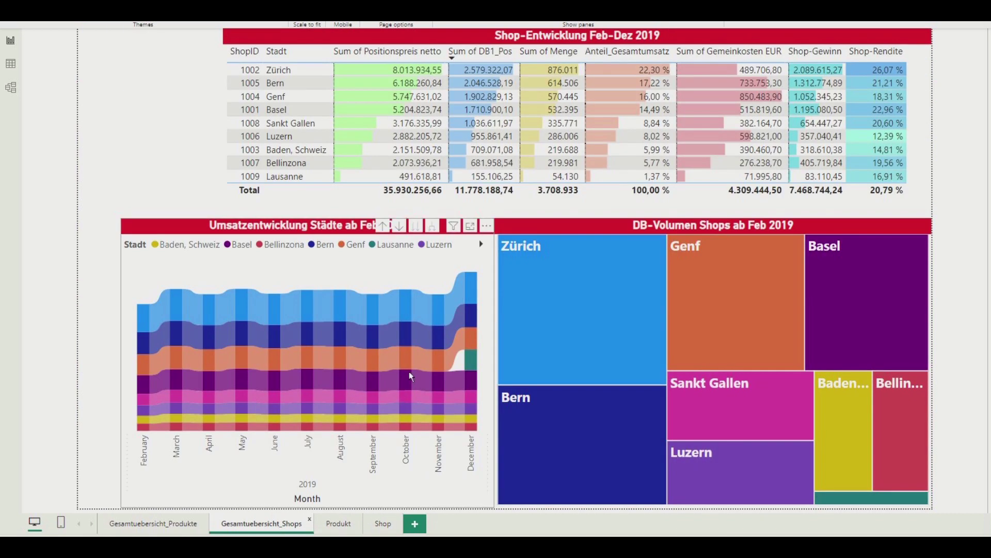
mouse_move(469, 360)
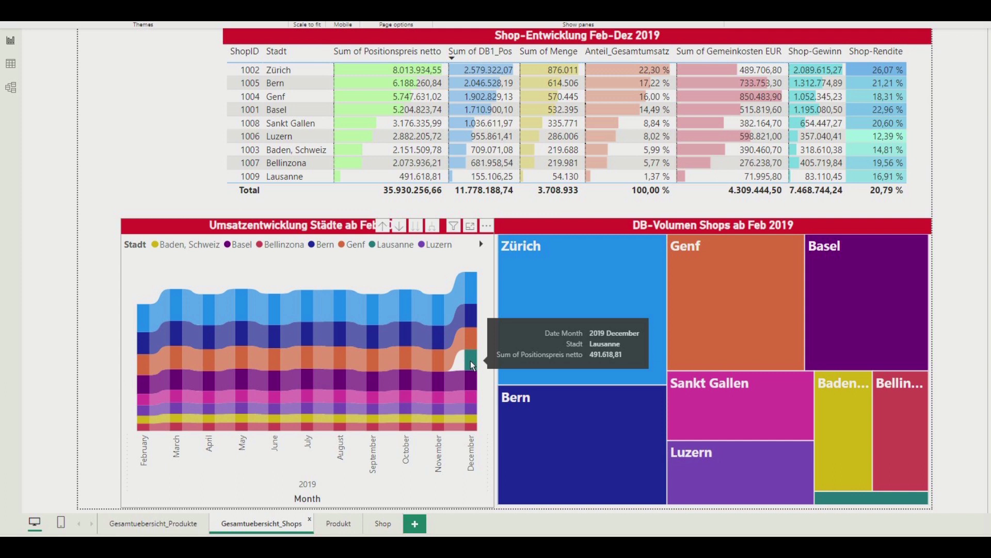
left_click(472, 365)
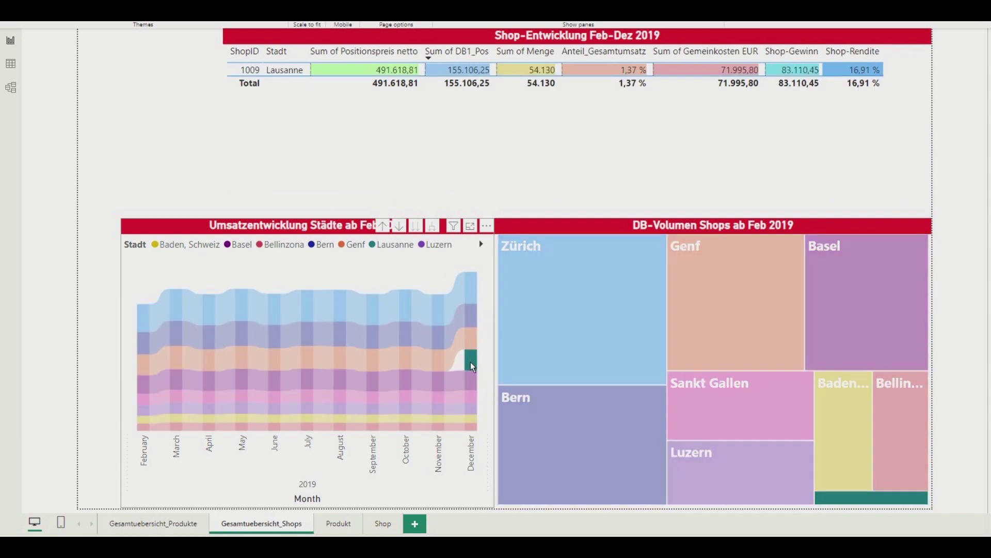
left_click(472, 365)
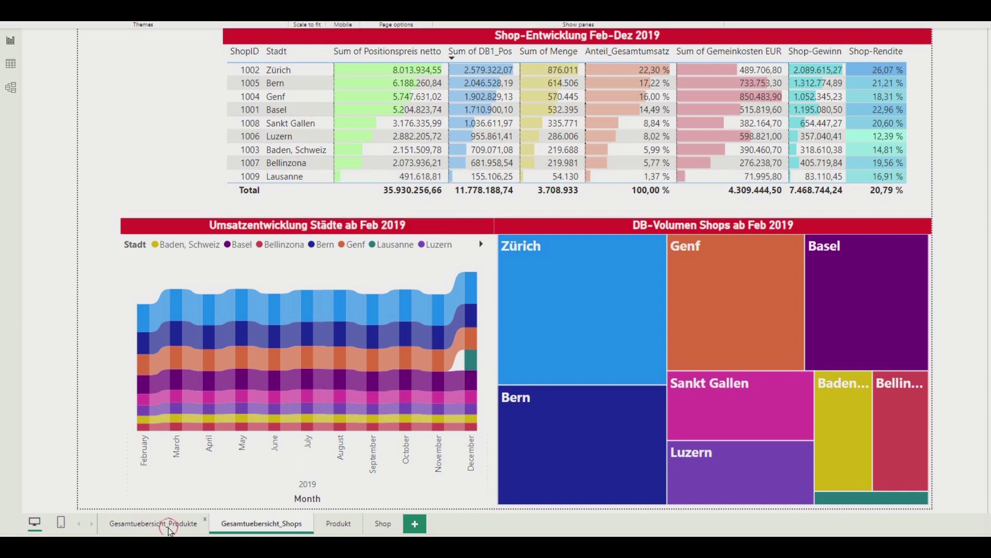
Step: Browse the Gesamtuebersicht_Produkte, Produkt and Shop report pages in turn
left_click(169, 527)
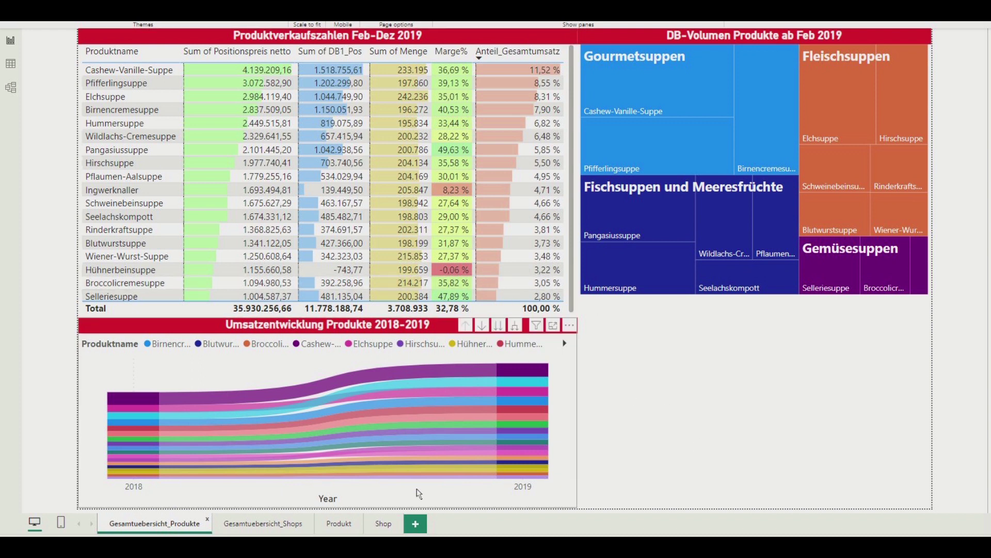
left_click(342, 520)
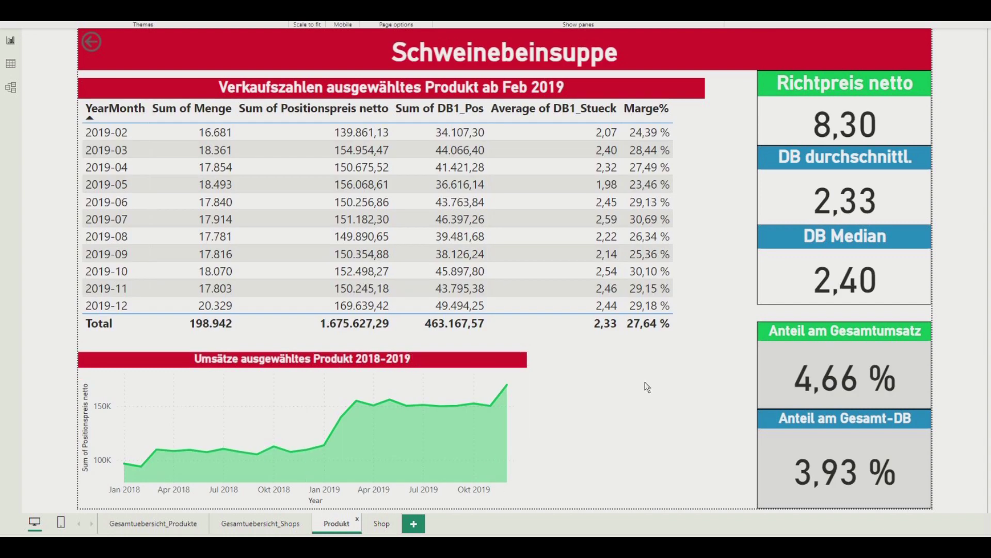
left_click(381, 525)
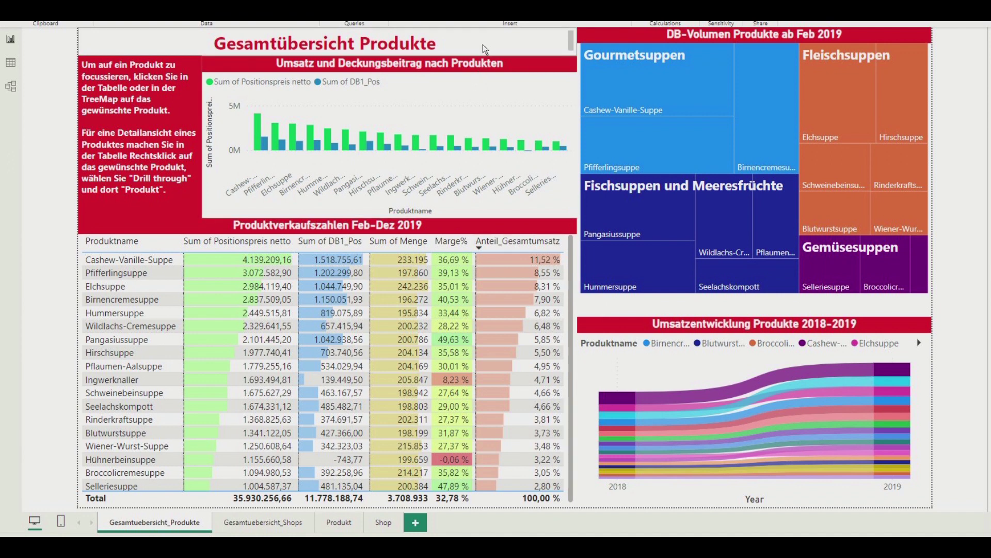
mouse_move(821, 310)
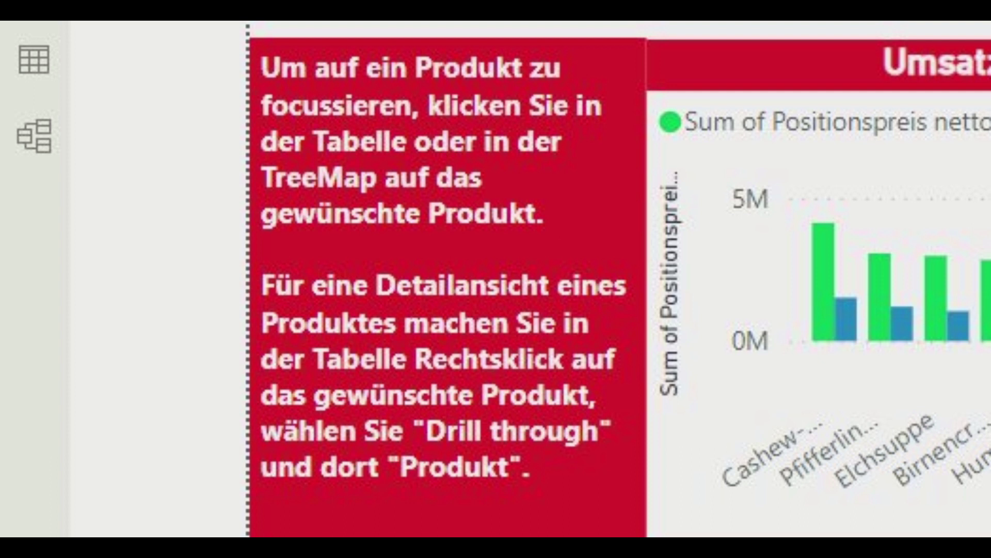
left_click(265, 278)
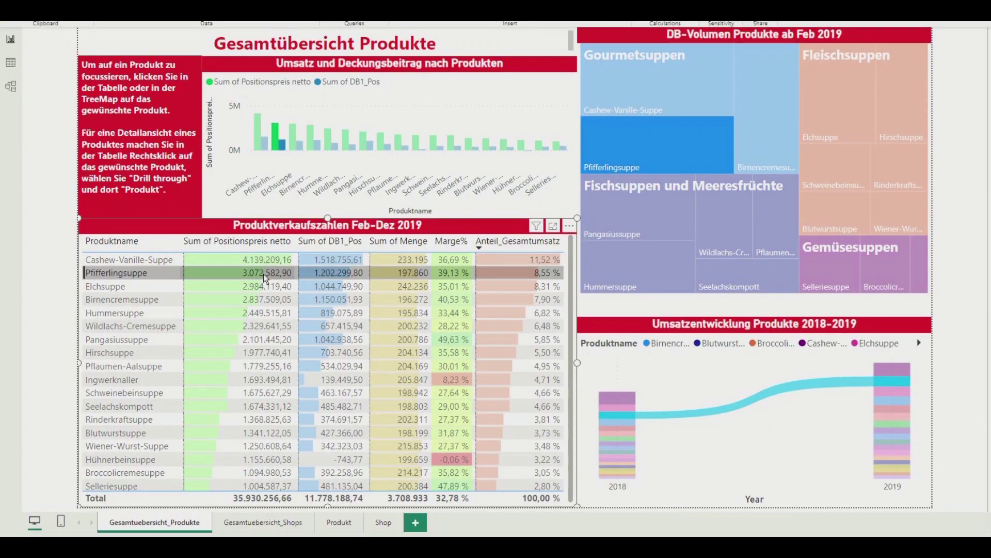
left_click(269, 342)
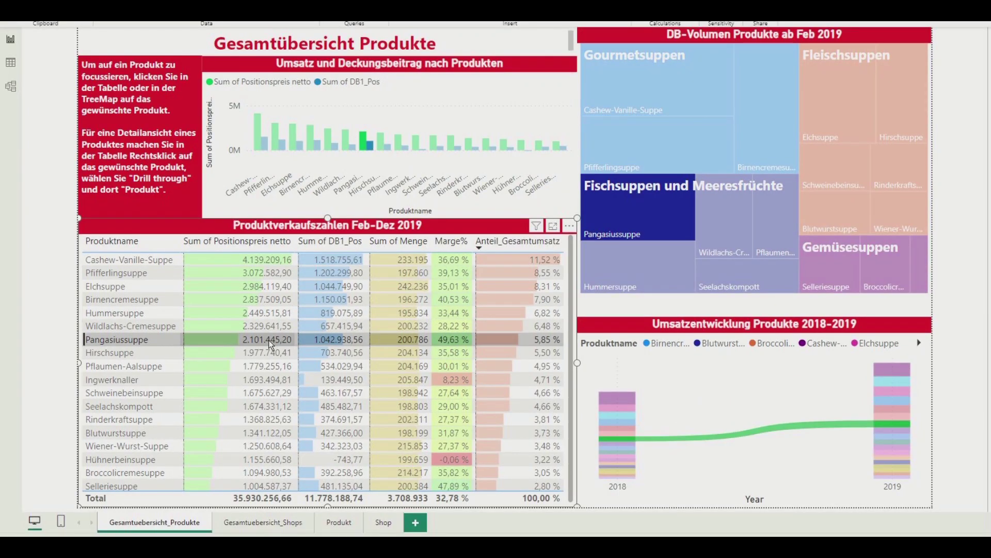
left_click(268, 366)
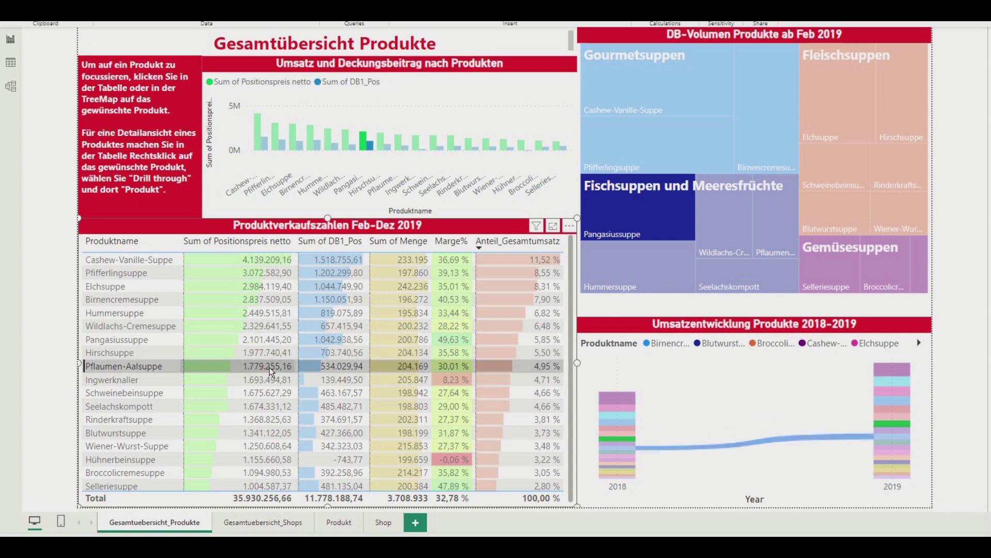
left_click(271, 369)
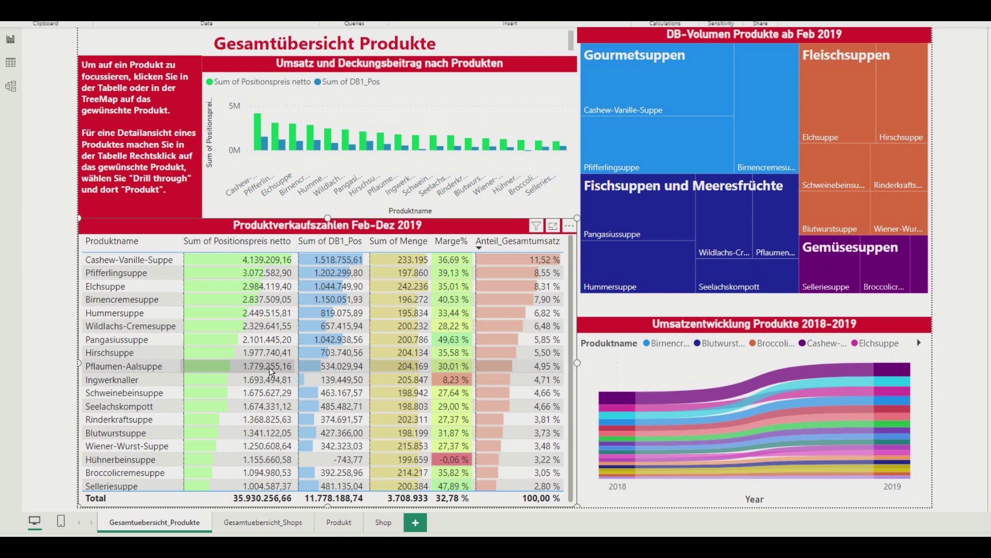
mouse_move(116, 432)
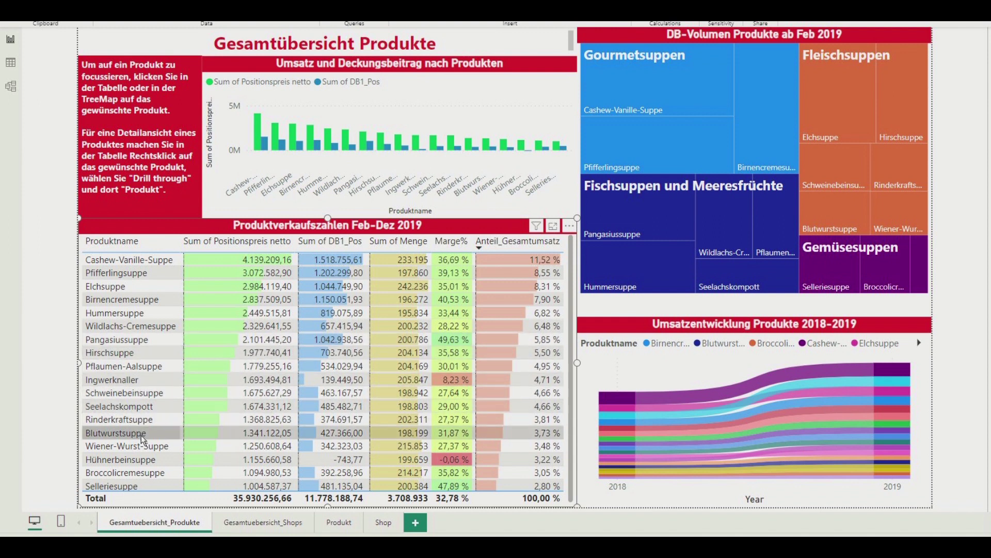
Step: Drill through on Blutwurstsuppe to its Produkt page, then switch to Gesamtuebersicht_Shops
right_click(142, 438)
mouse_move(178, 370)
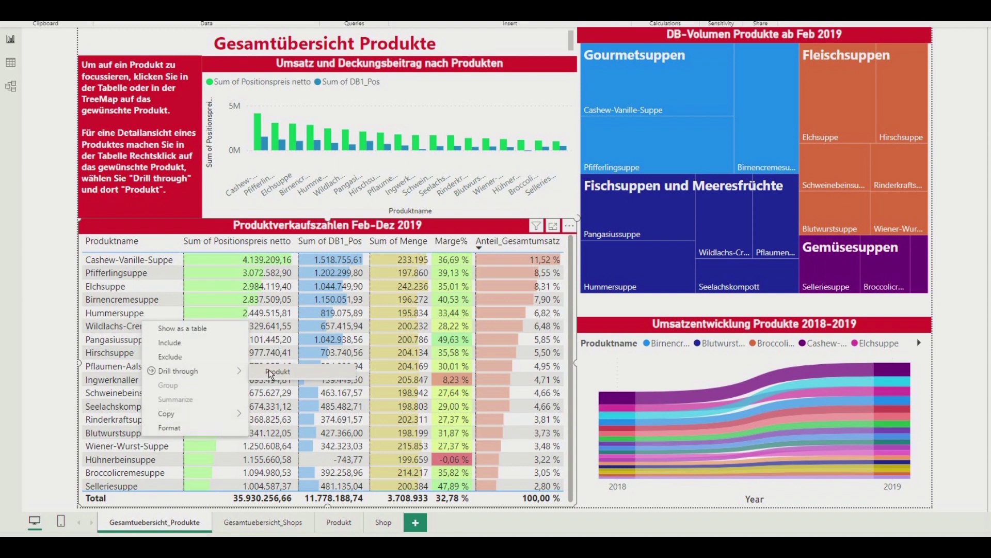
left_click(268, 371)
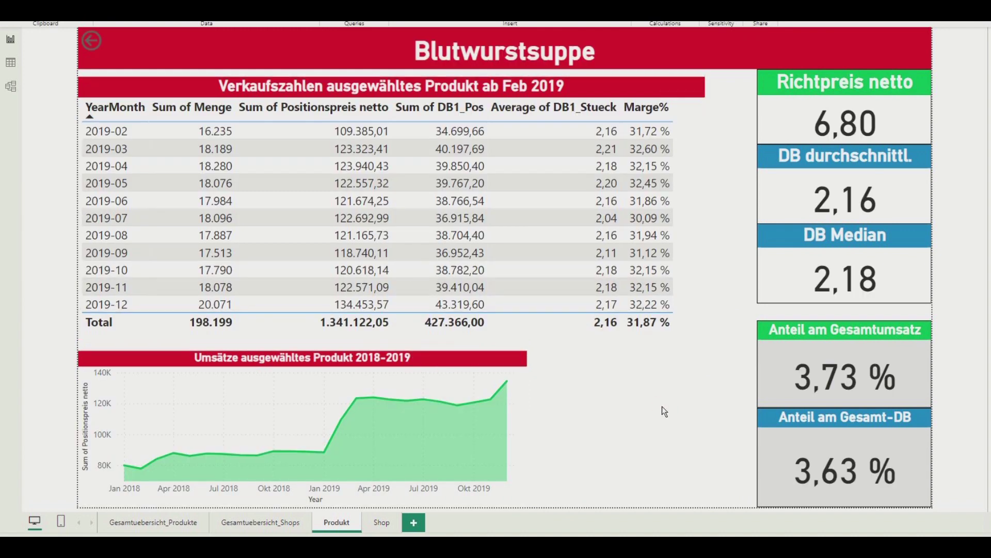
left_click(260, 522)
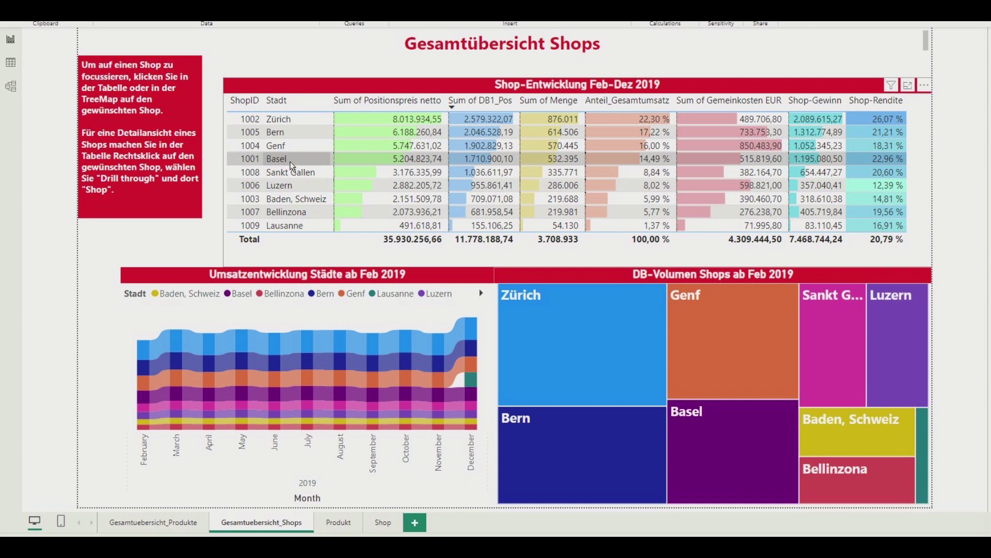
left_click(291, 162)
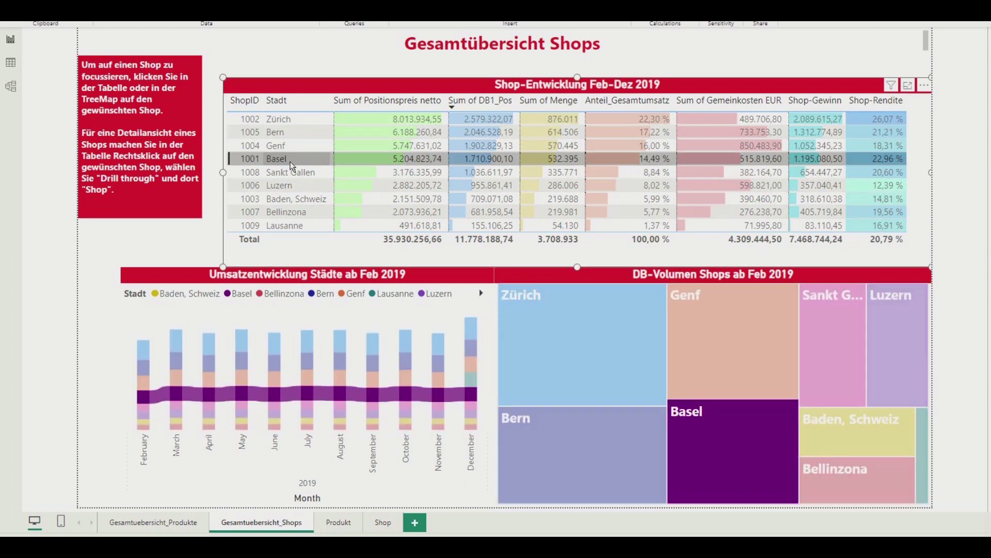
left_click(291, 164)
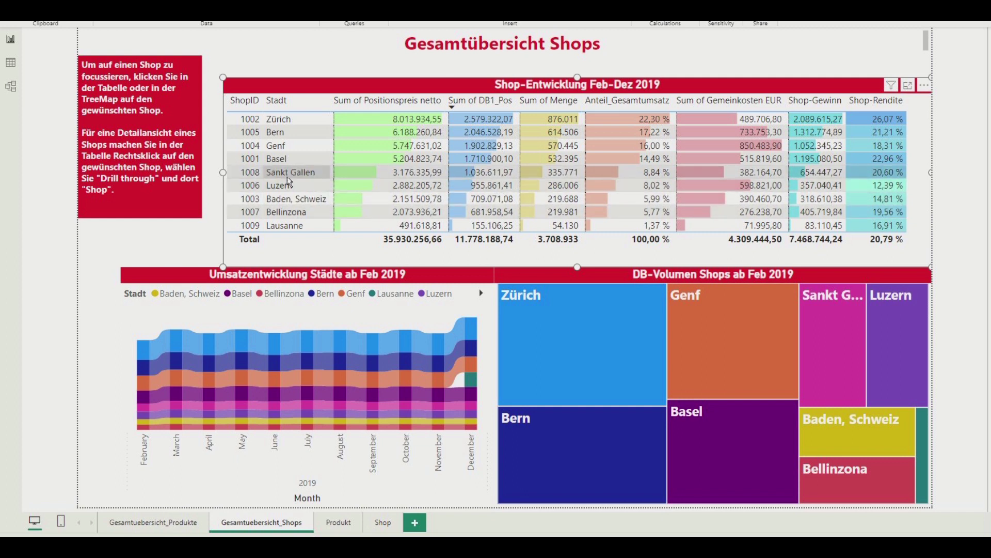
left_click(290, 176)
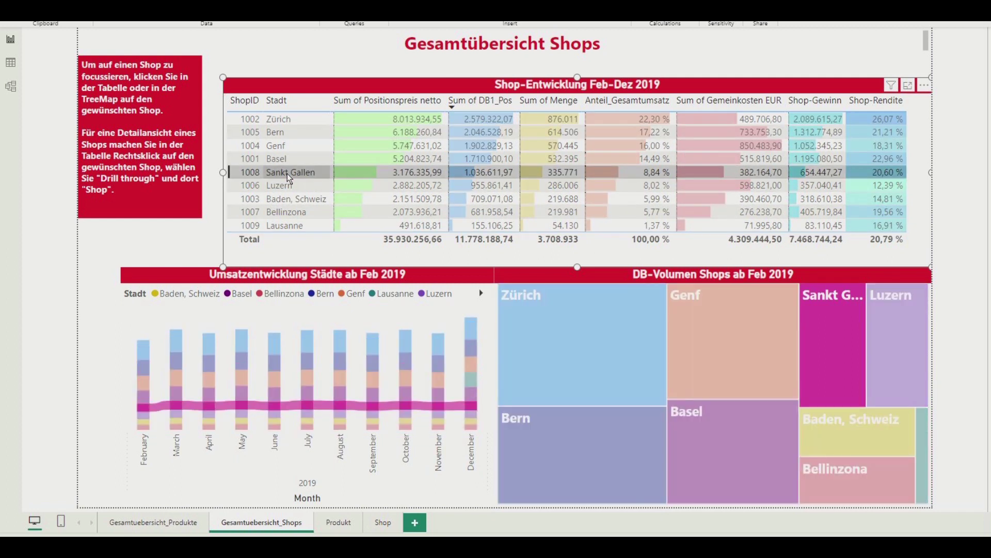
left_click(290, 176)
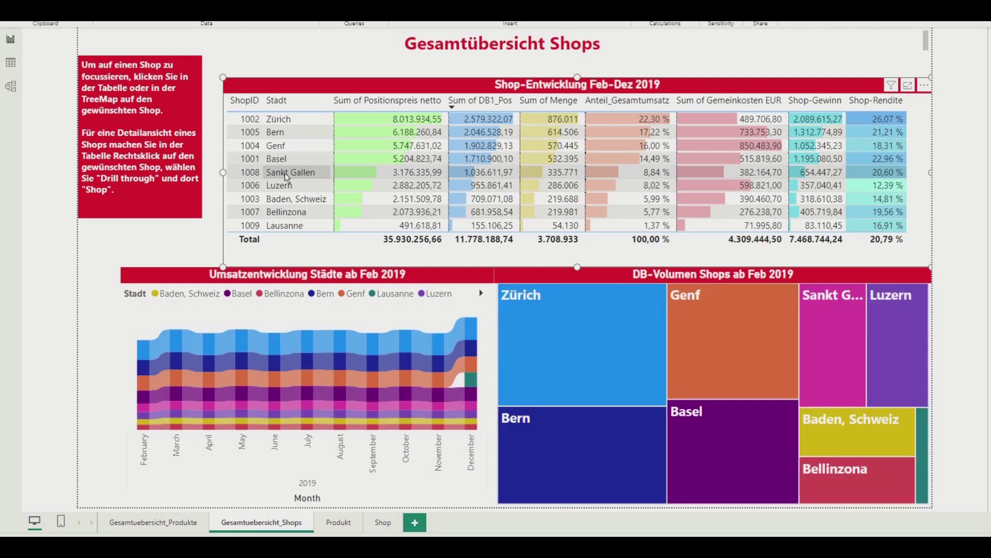
Step: Drill through on Sankt Gallen to its Shop page and check the Geo-Wirtschaftsdaten note
right_click(288, 176)
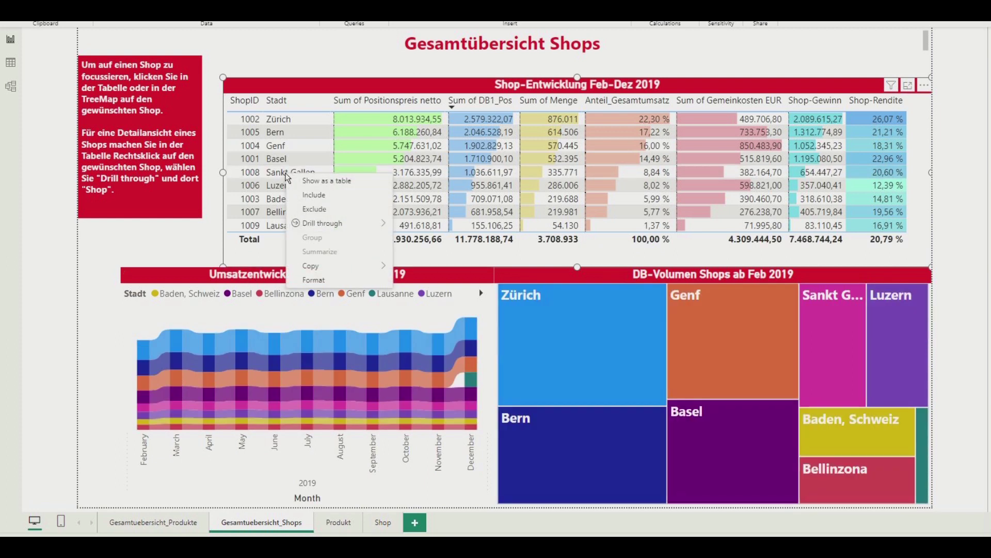
mouse_move(323, 223)
left_click(423, 231)
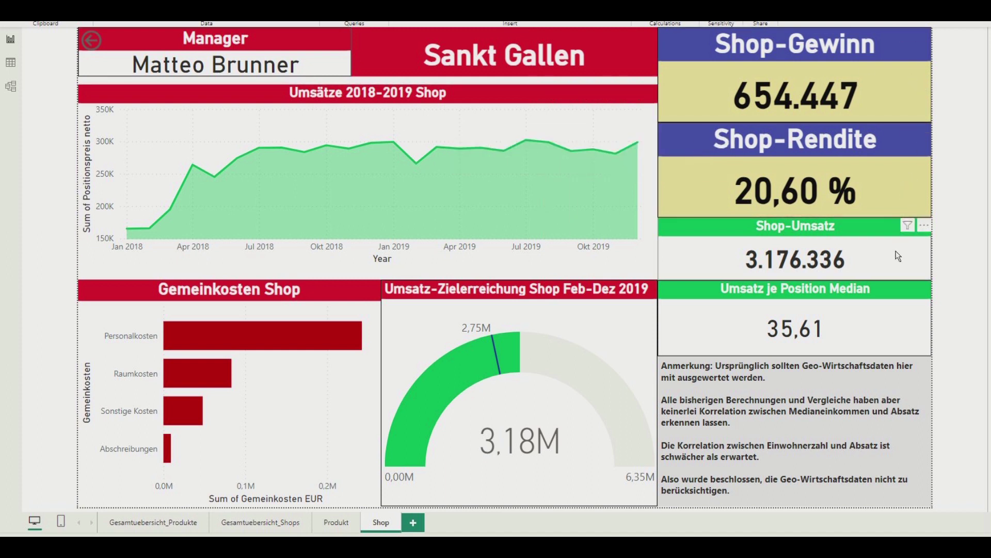
left_click(896, 391)
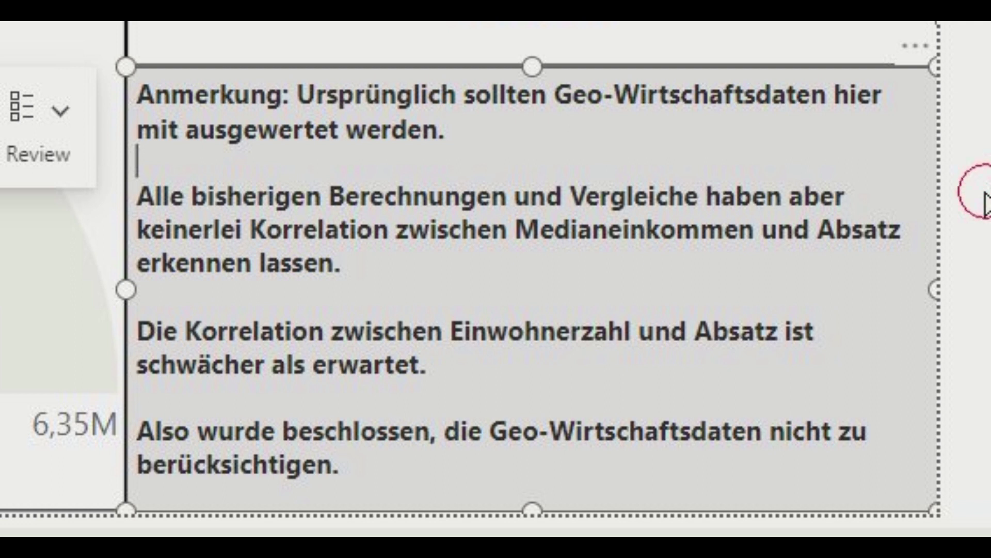
left_click(950, 404)
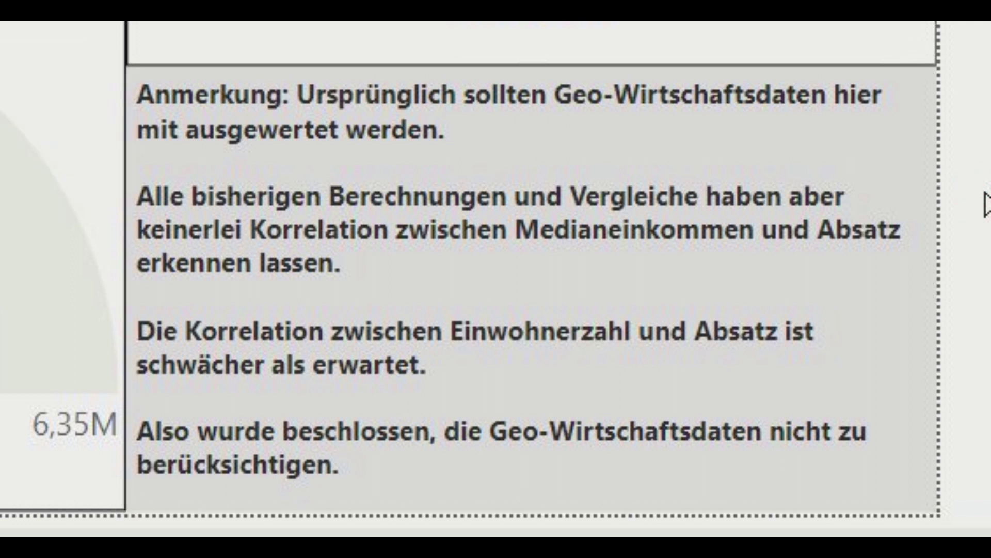